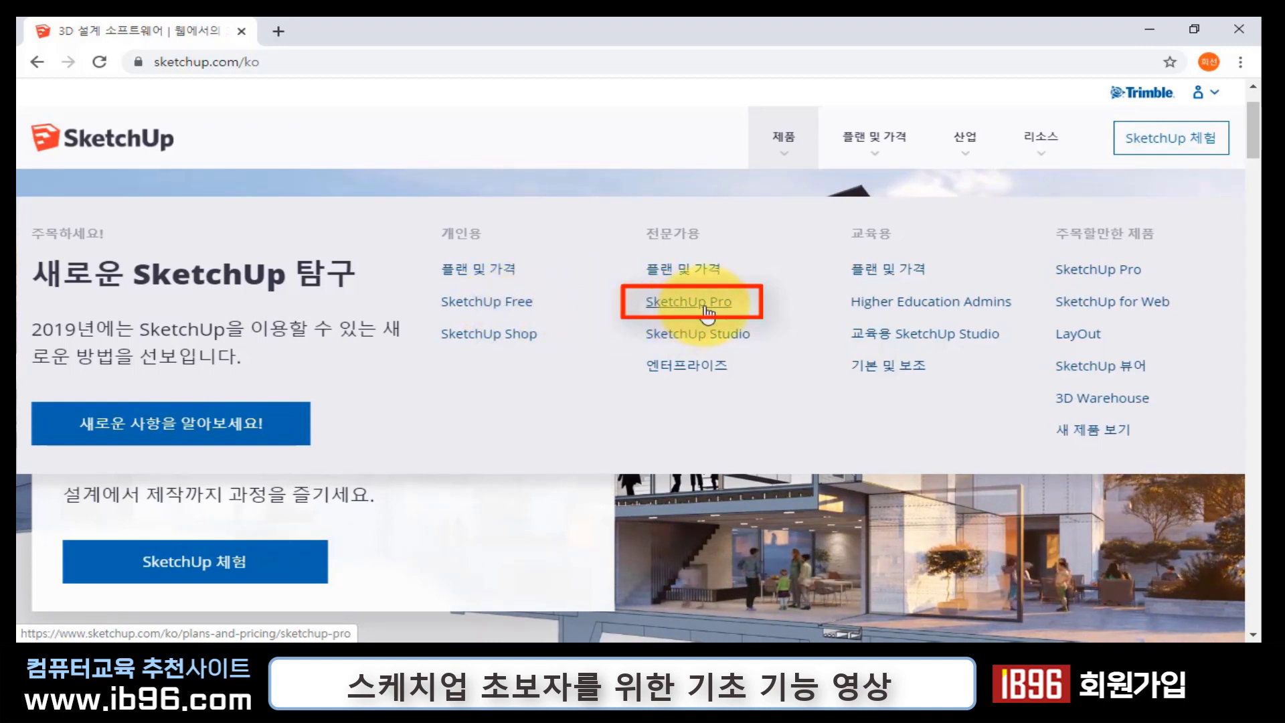
- Open the SketchUp Pro page from the professional products on the SketchUp website
click(702, 307)
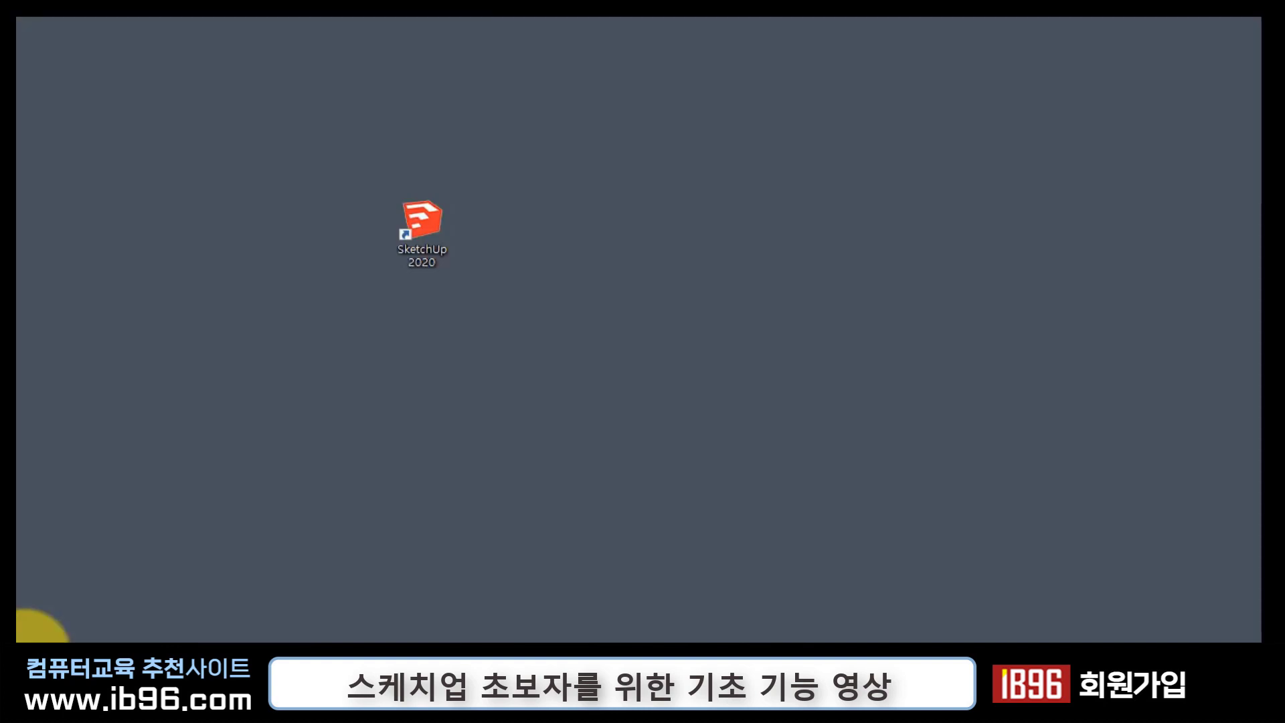
- Launch SketchUp 2020 from the desktop
click(218, 463)
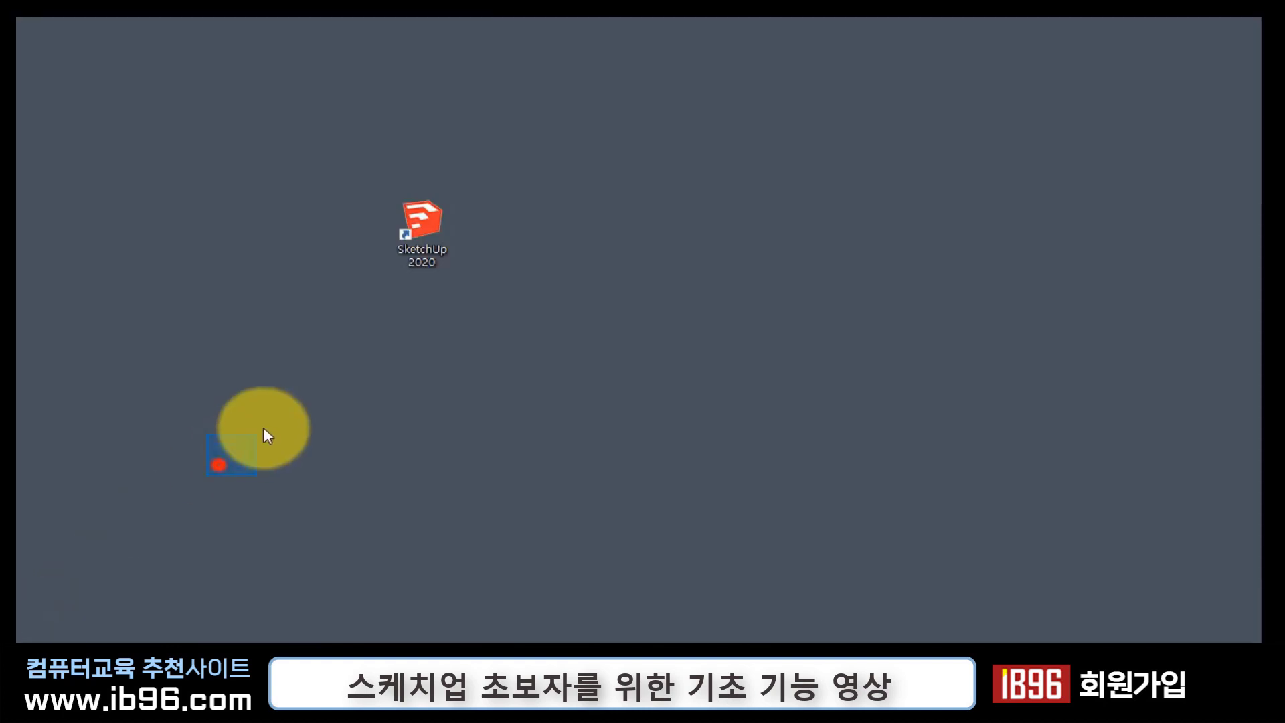
click(439, 235)
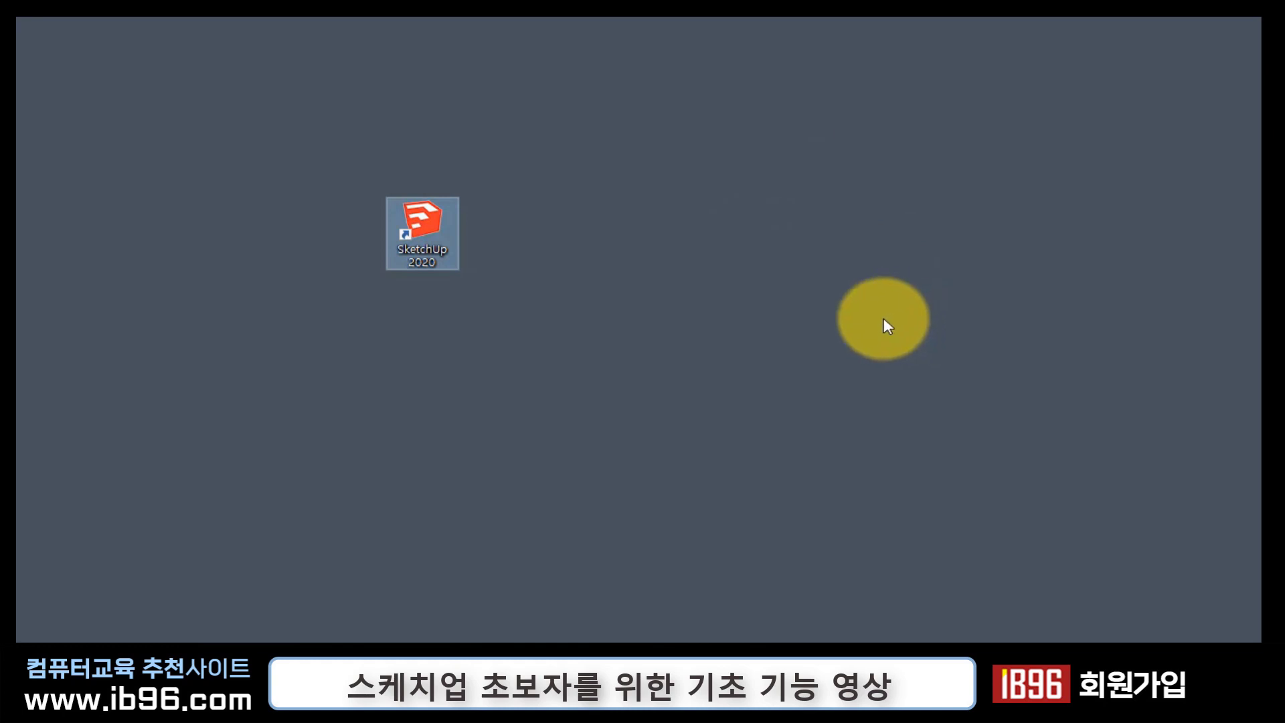
click(492, 350)
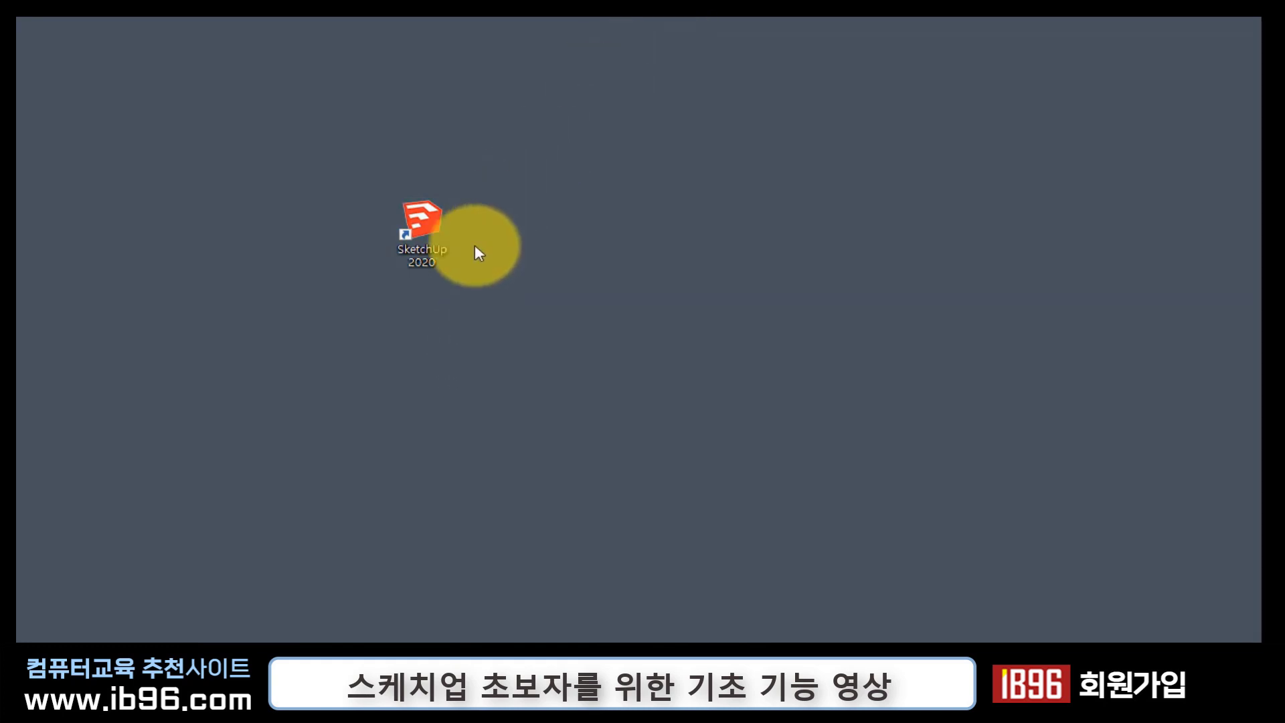
click(436, 235)
double_click(416, 231)
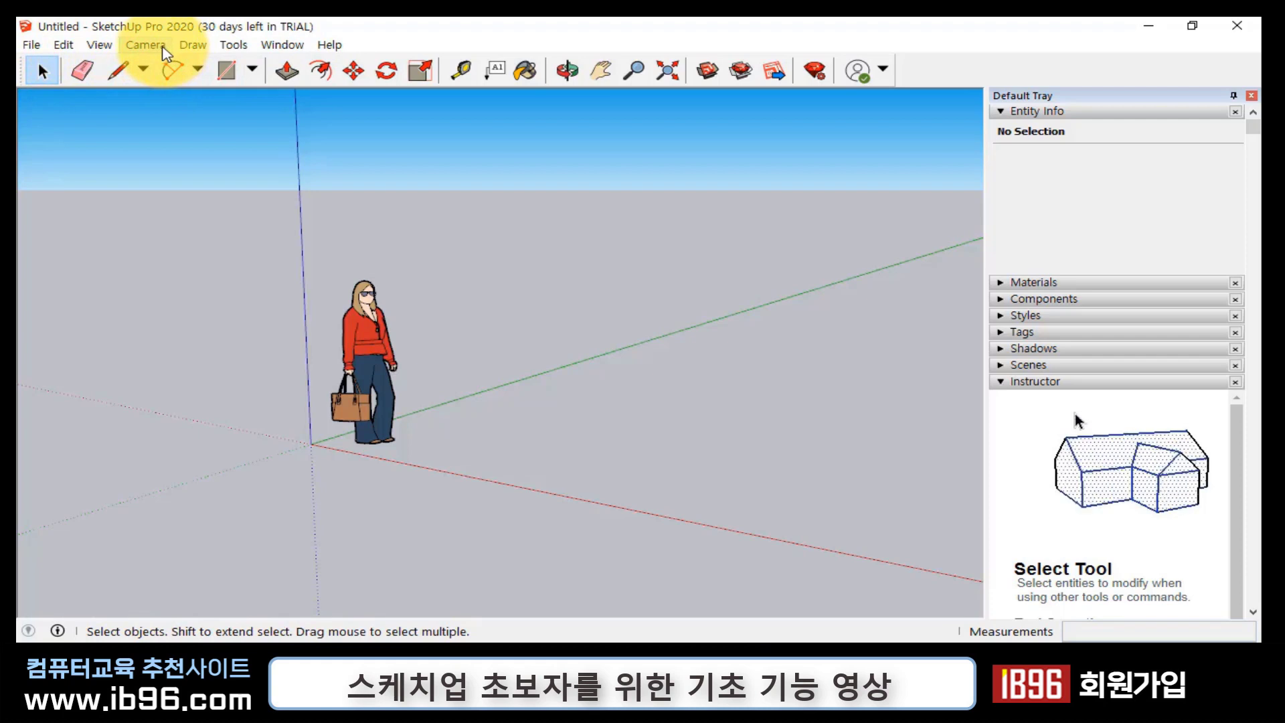
click(32, 46)
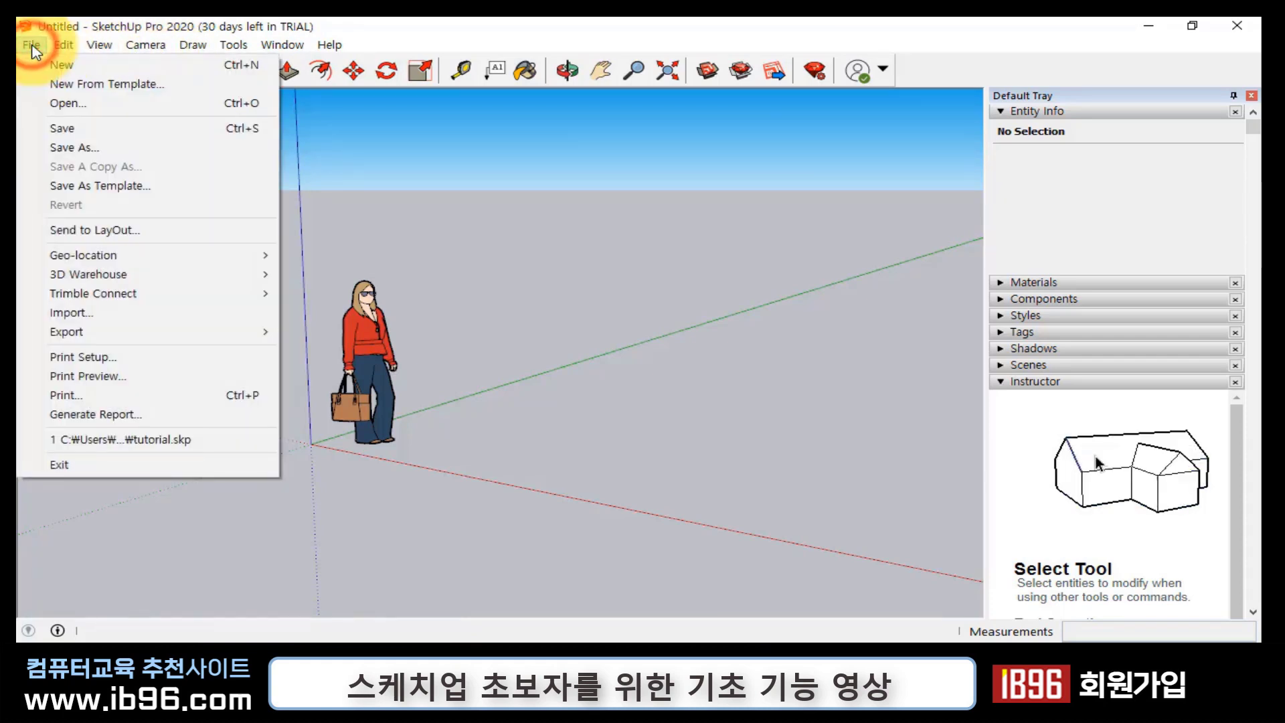
mouse_move(62, 47)
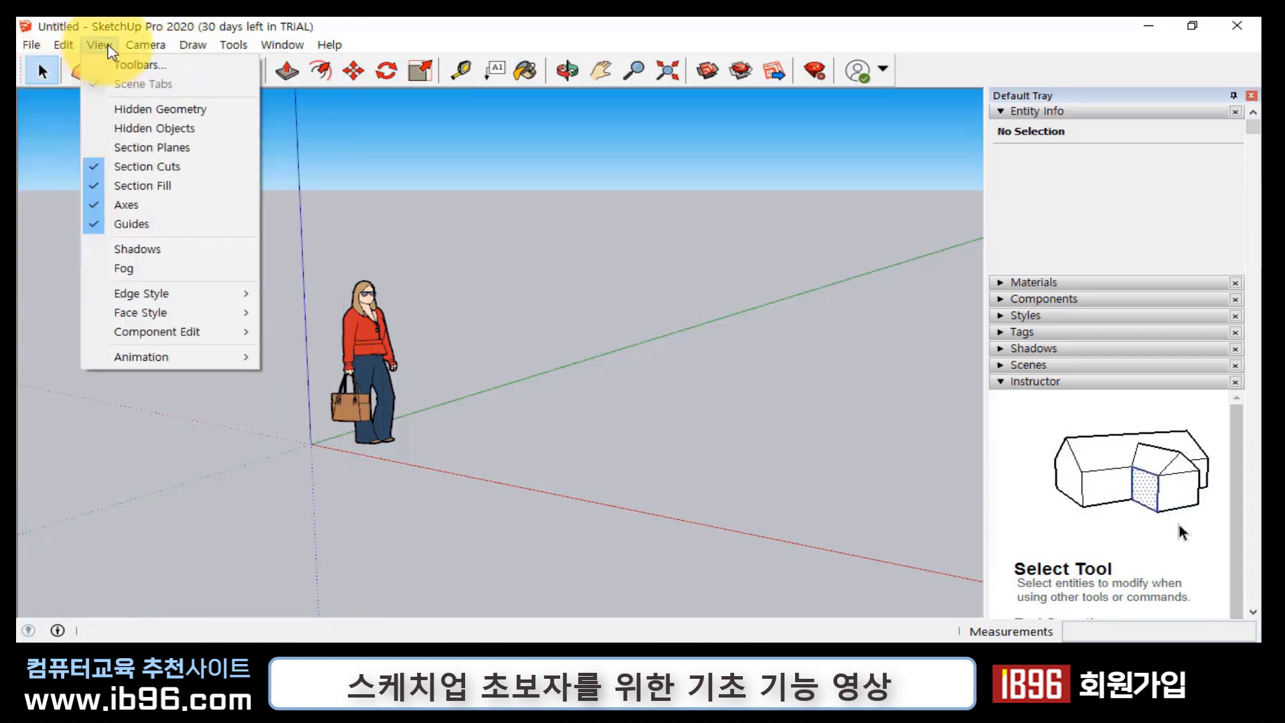
mouse_move(231, 48)
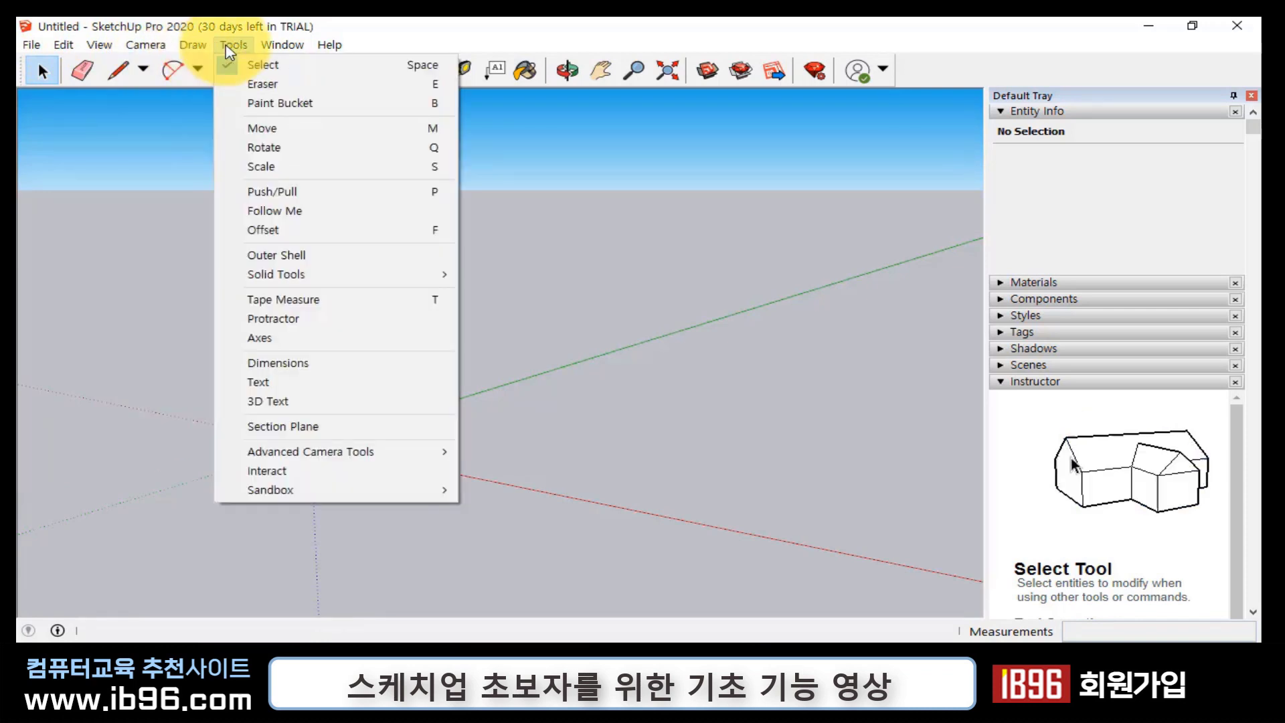
click(173, 164)
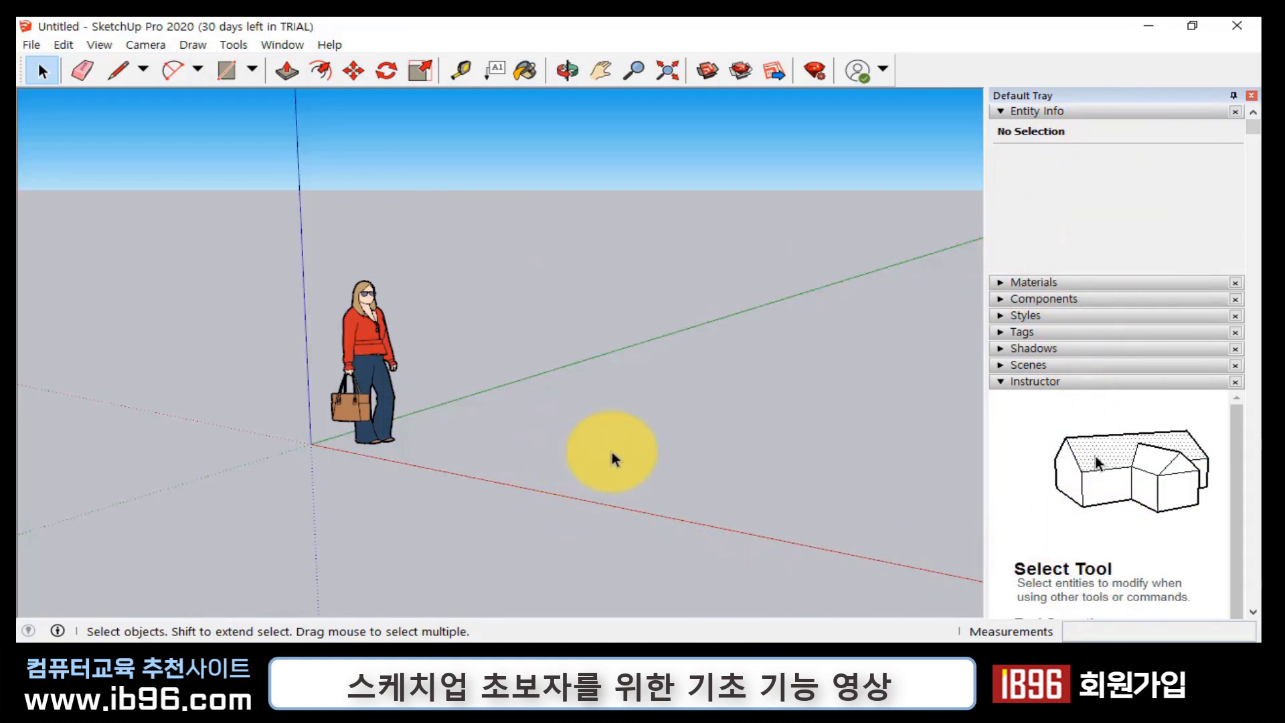
- Inspect the woman figure near the origin by selecting it for its entity details and clearing the selection
click(654, 482)
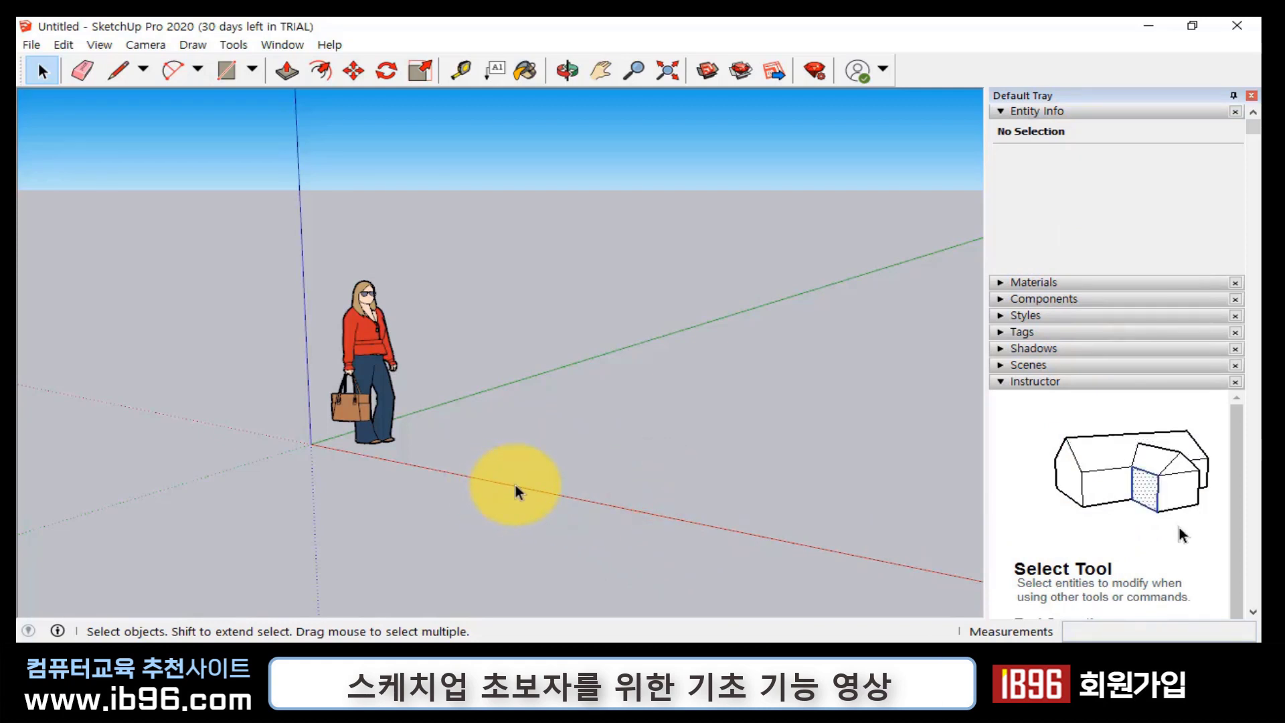
click(363, 348)
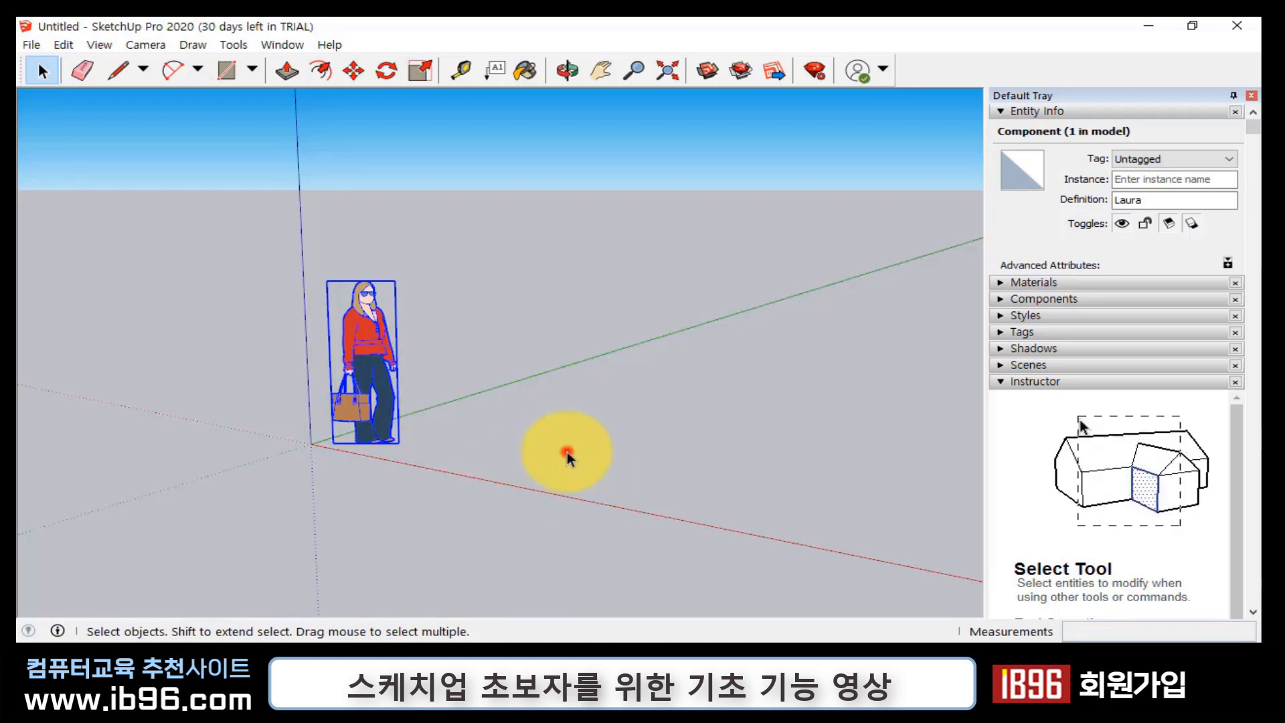
click(567, 452)
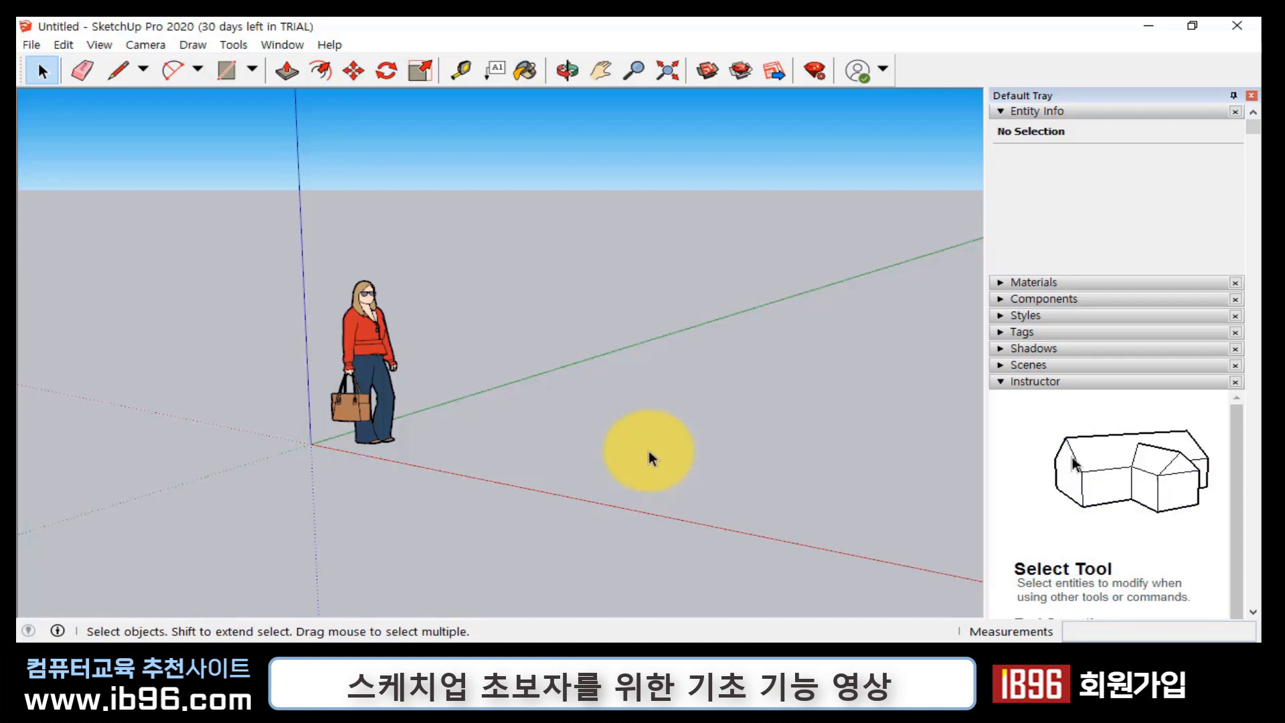
click(368, 332)
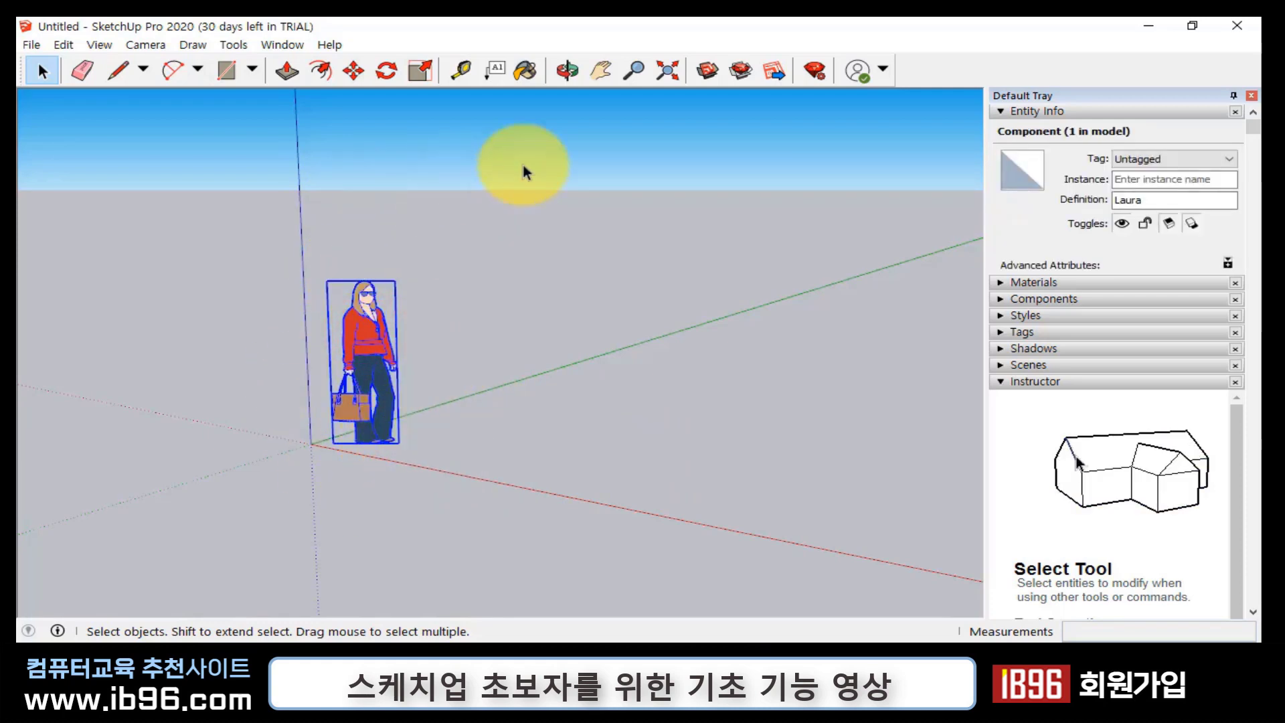
click(672, 479)
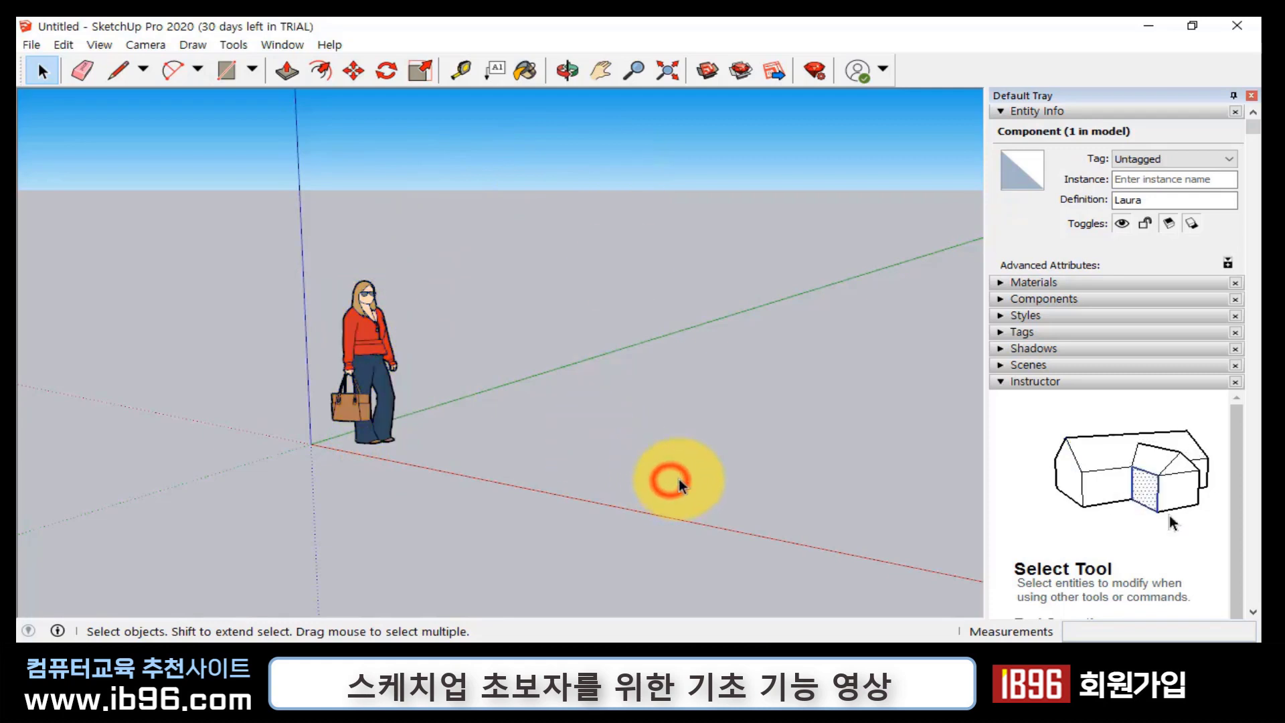
mouse_move(629, 494)
middle_down()
mouse_move(617, 487)
mouse_move(640, 479)
middle_up()
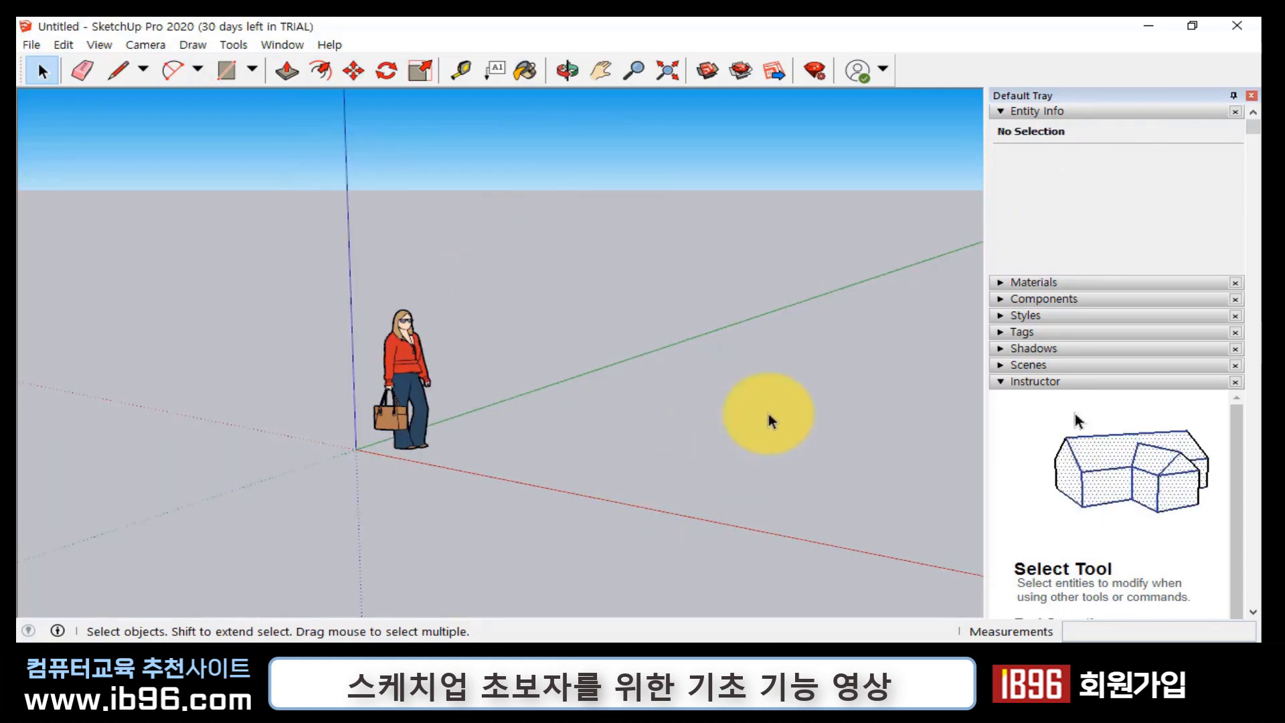
middle_drag(551, 427, 468, 443)
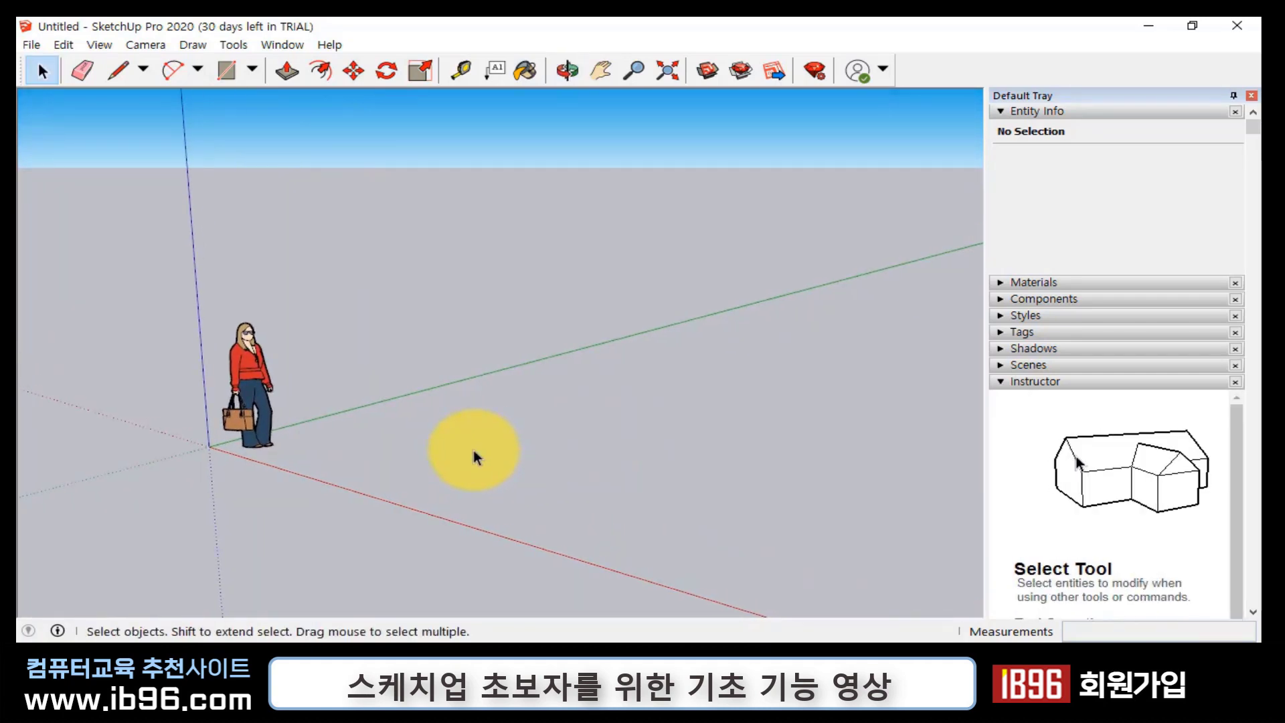
click(265, 390)
click(325, 281)
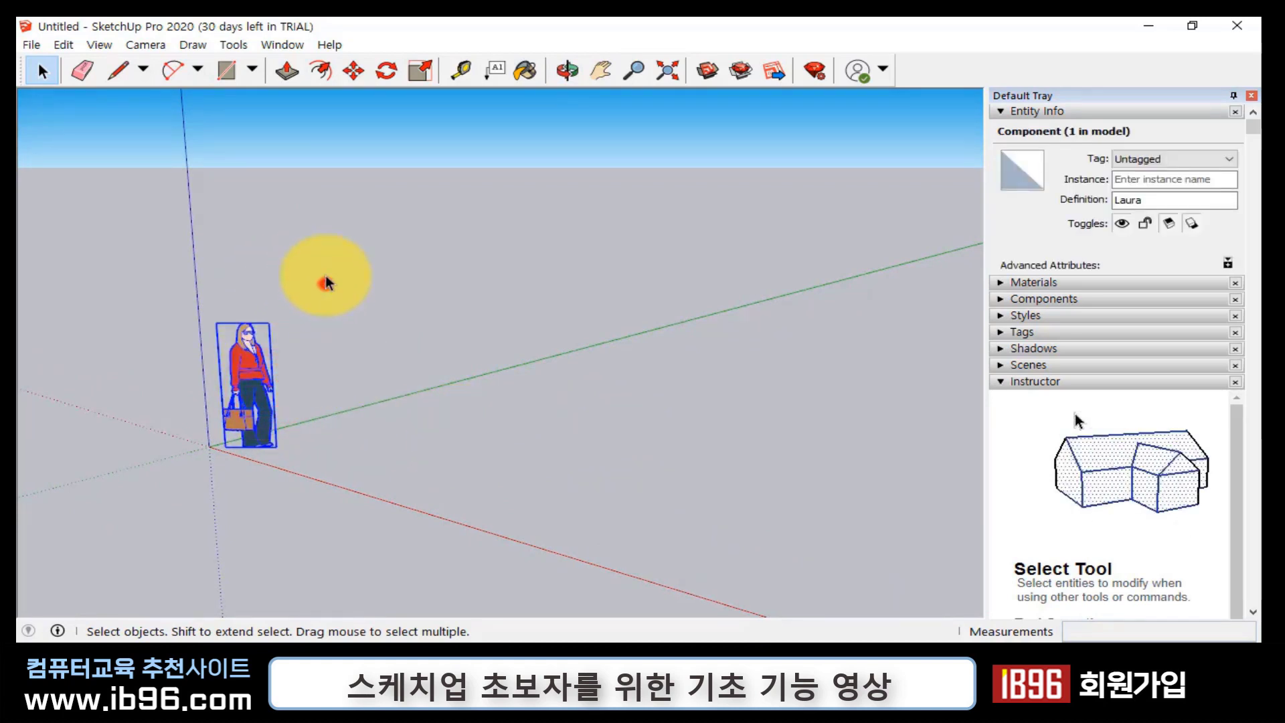
- Draw a ground rectangle about 9.07 m by 4.28 m beside the woman figure
click(225, 71)
click(349, 446)
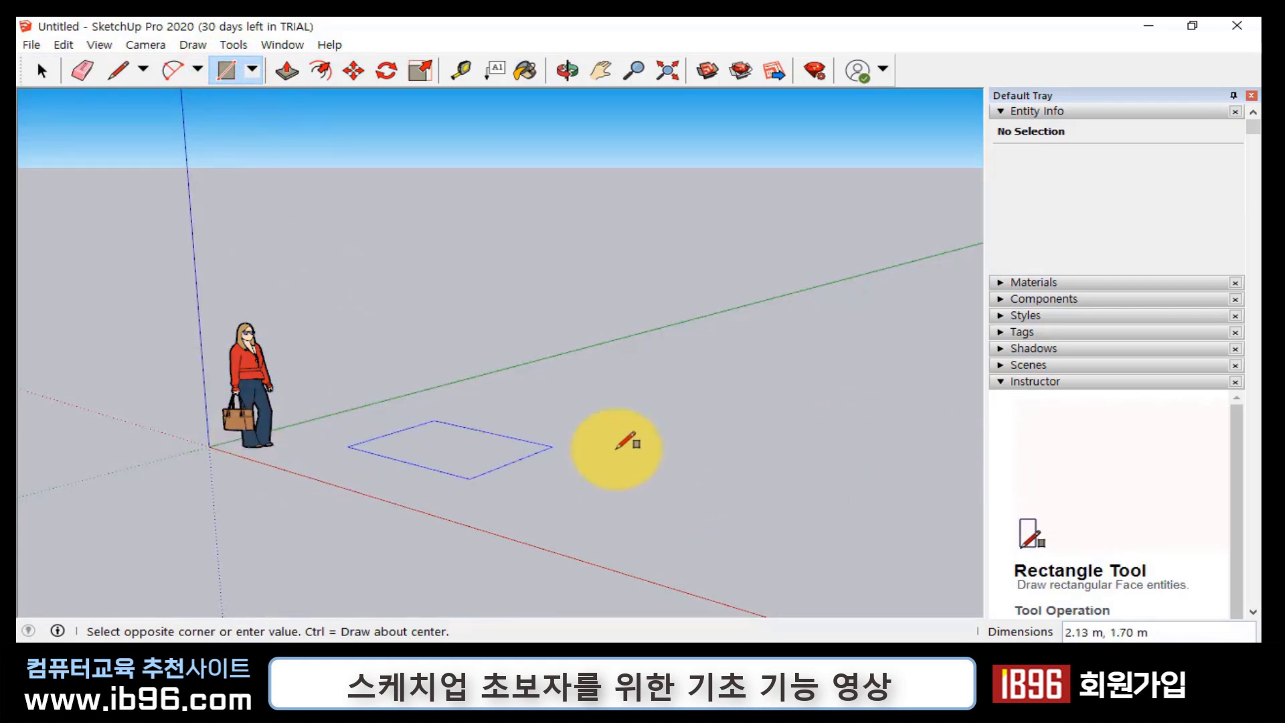
shift+middle_drag(616, 444, 680, 444)
scroll(858, 463, down, 1)
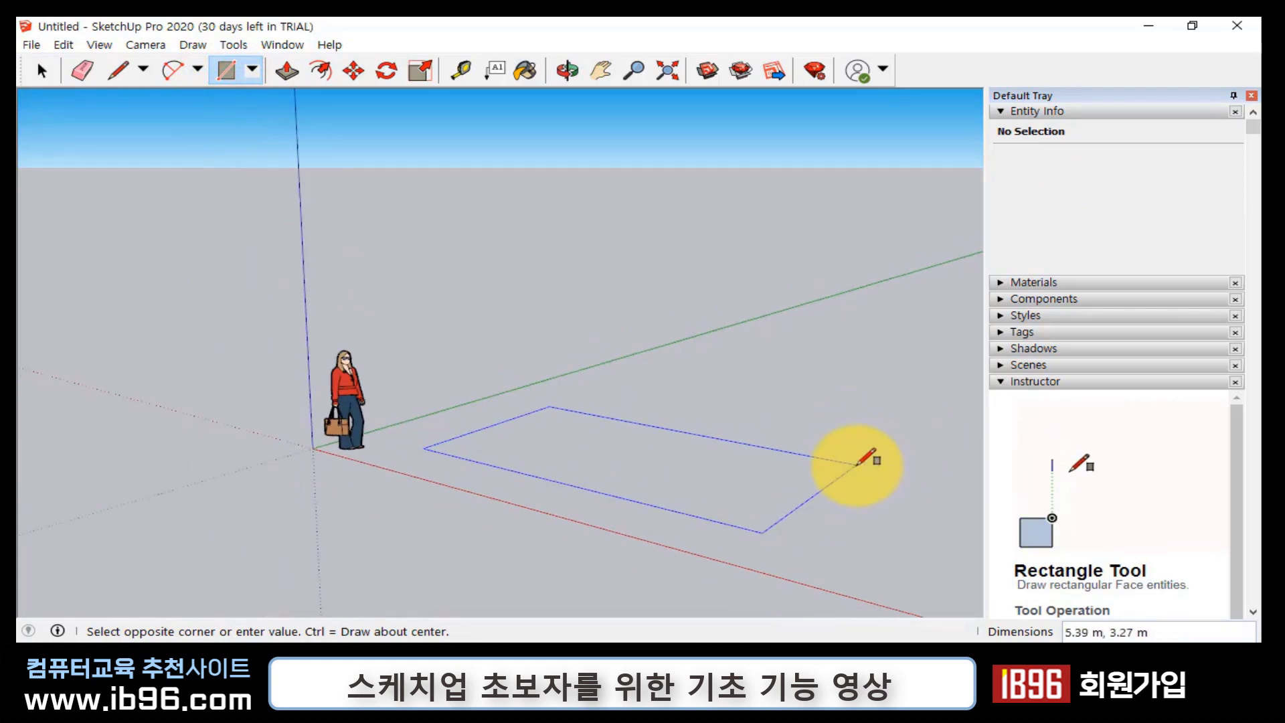
middle_drag(855, 463, 634, 425)
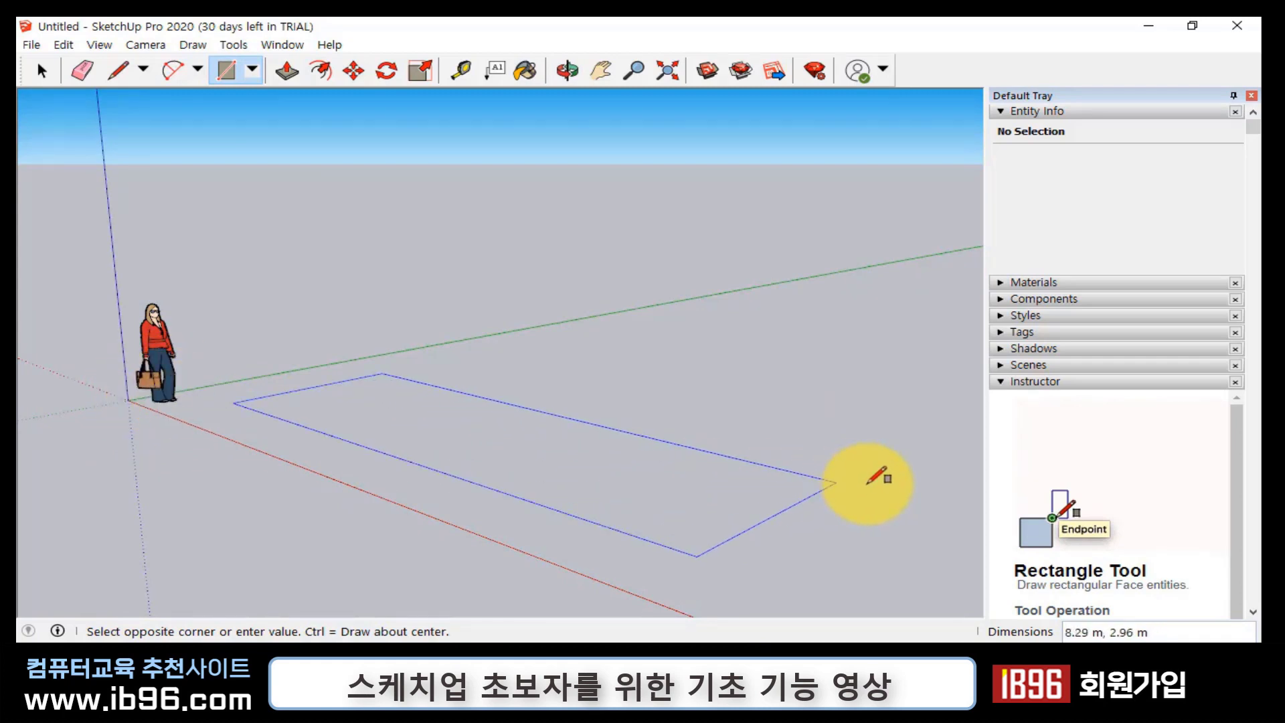
click(957, 470)
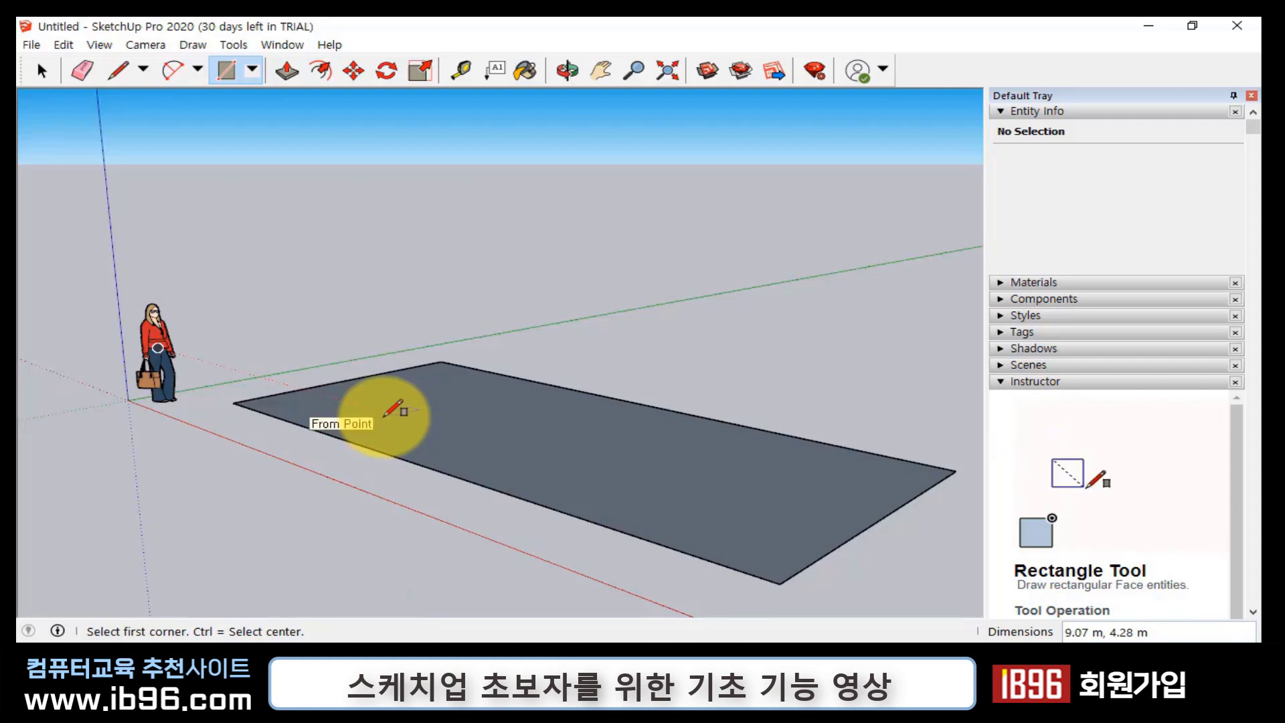
key(space)
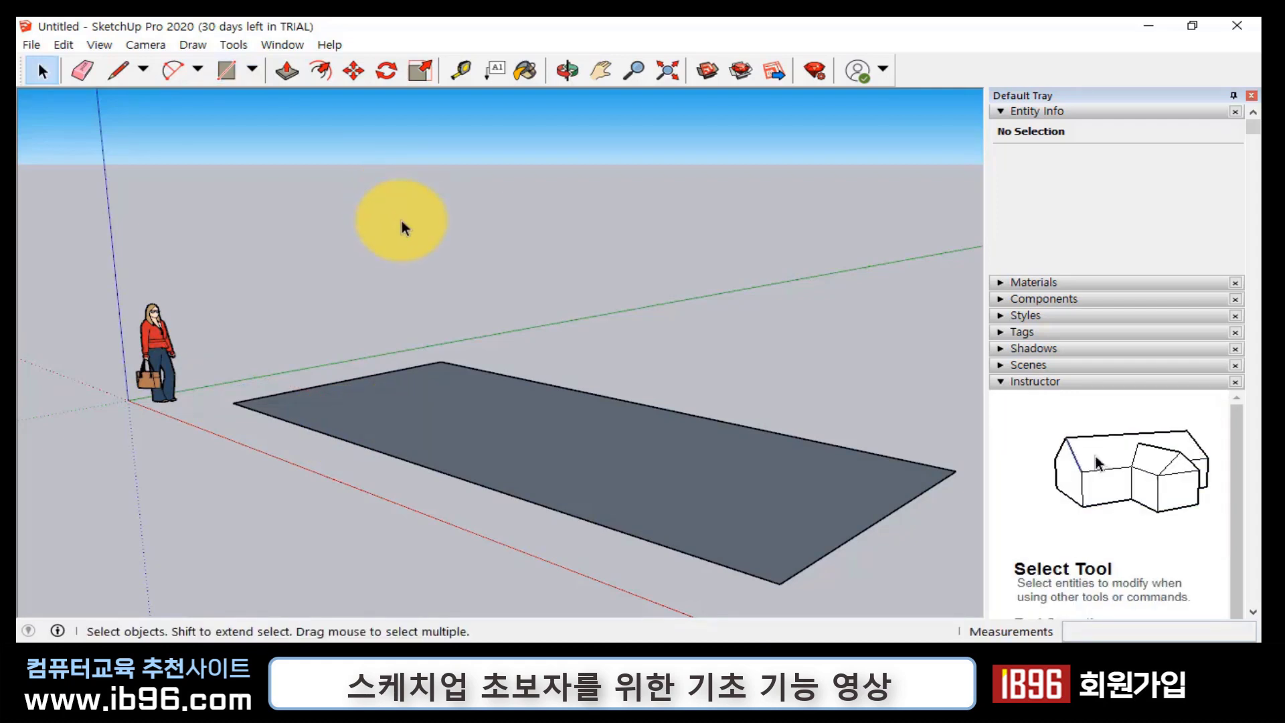
- Push/Pull the ground rectangle upward about 2.55 m into a box
click(287, 70)
click(424, 448)
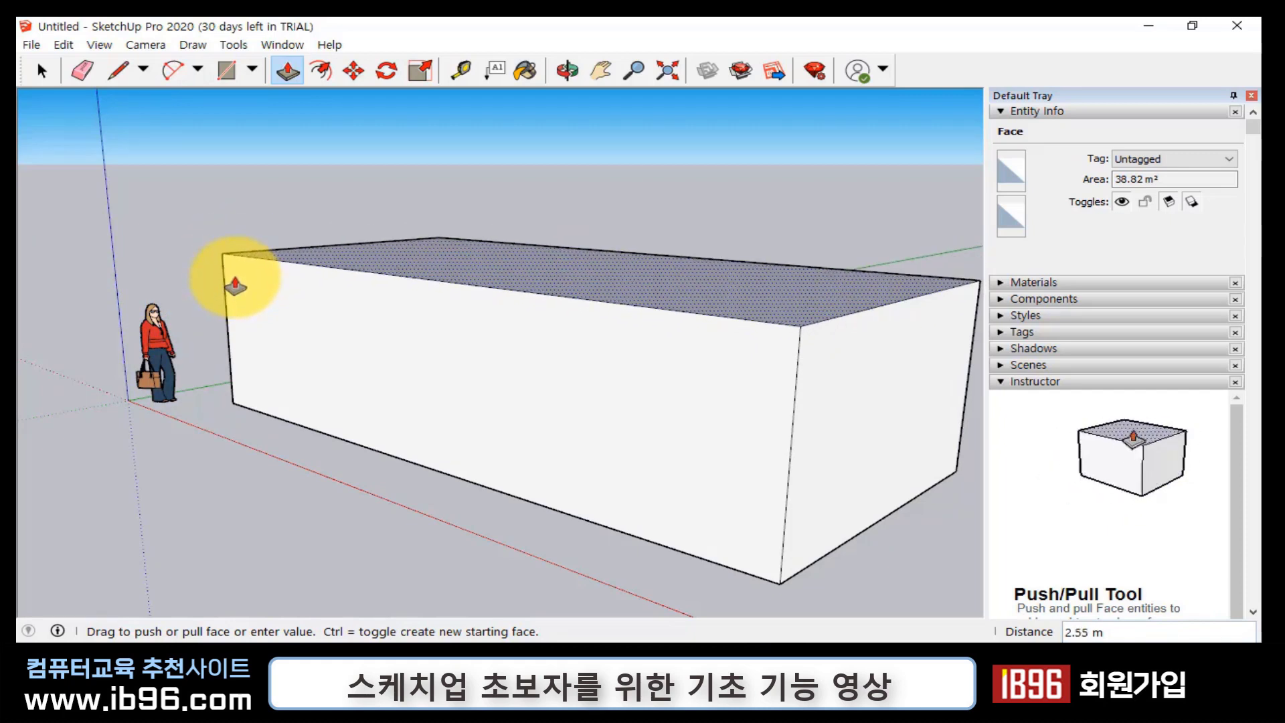
click(234, 286)
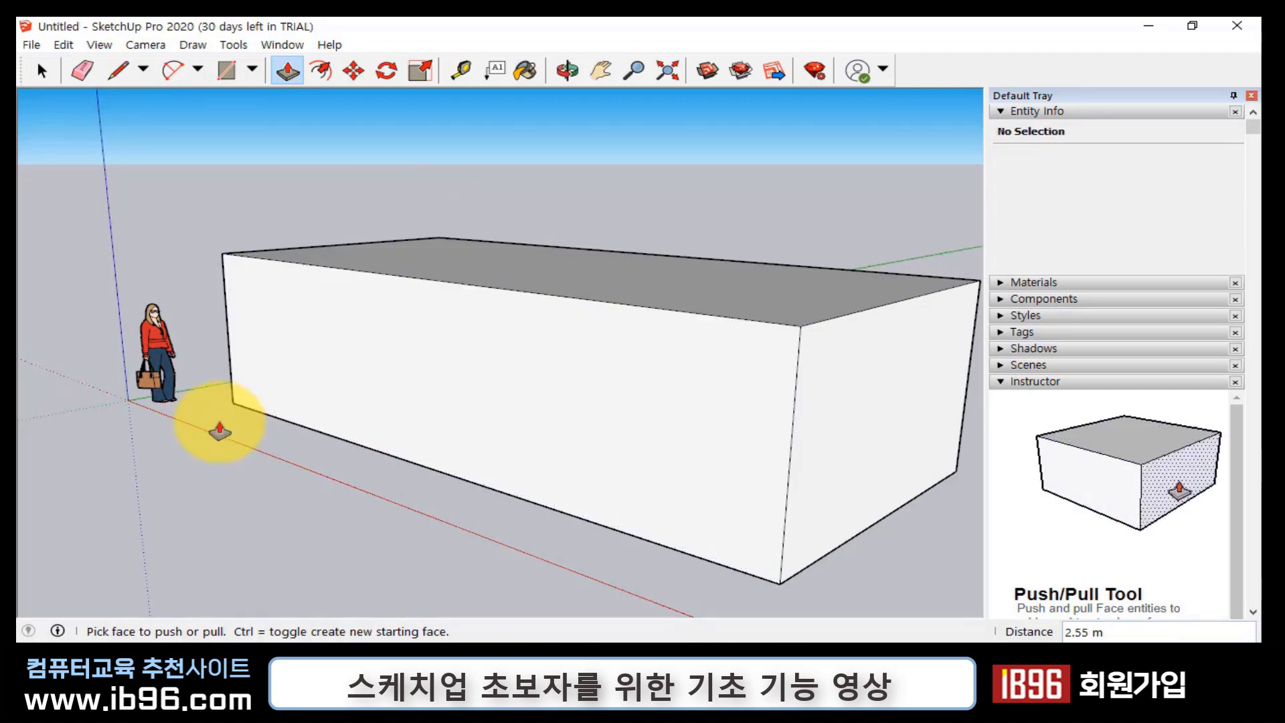
key(space)
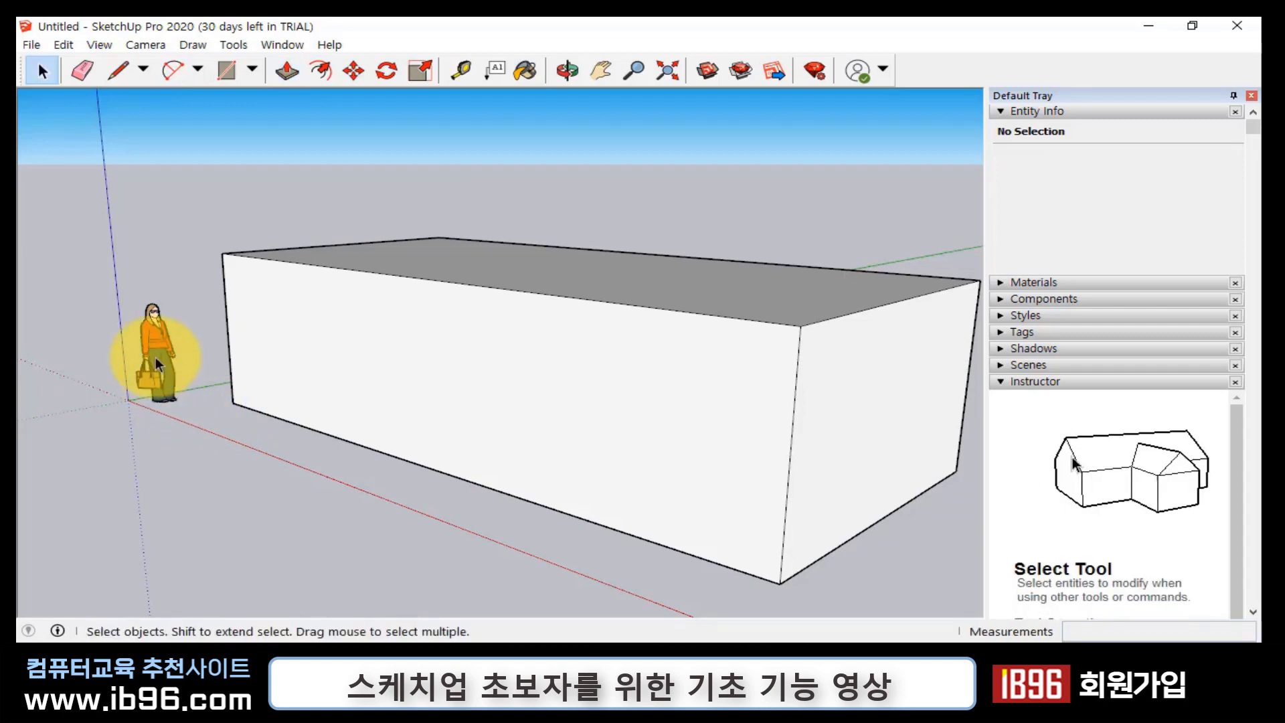
- Select the woman figure beside the box to compare their scale, and clear the selection
click(156, 364)
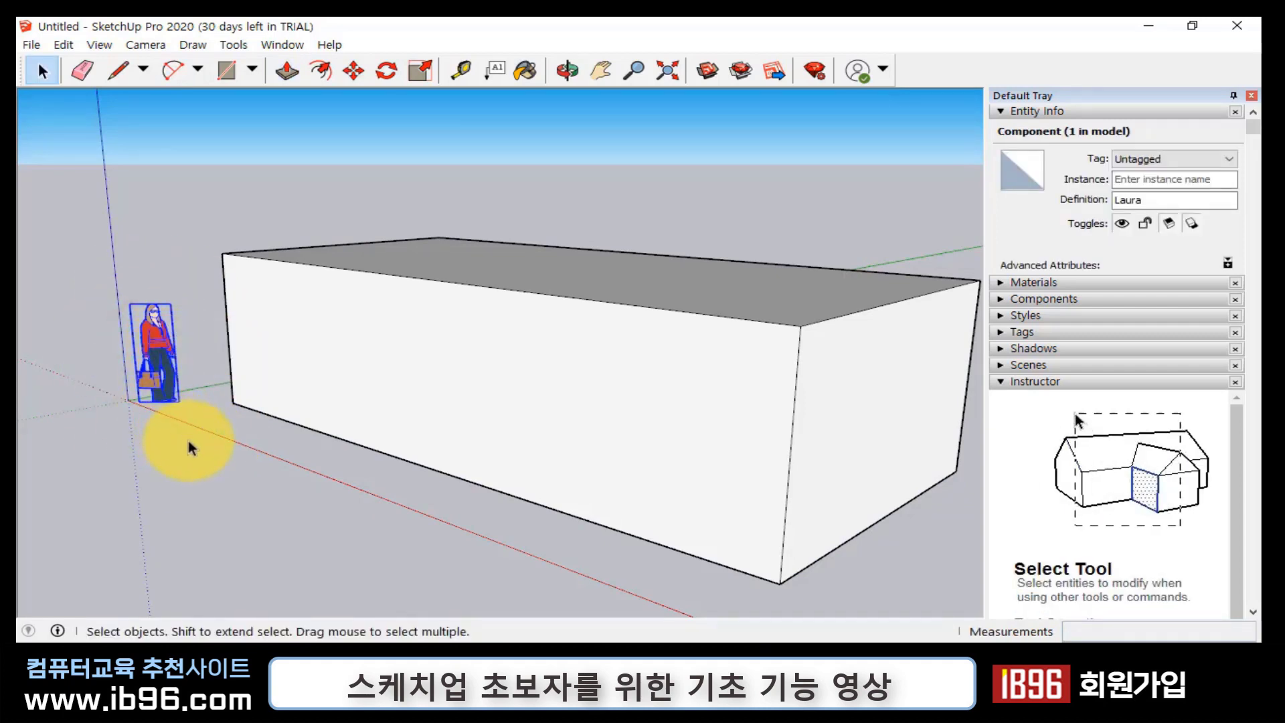
click(274, 478)
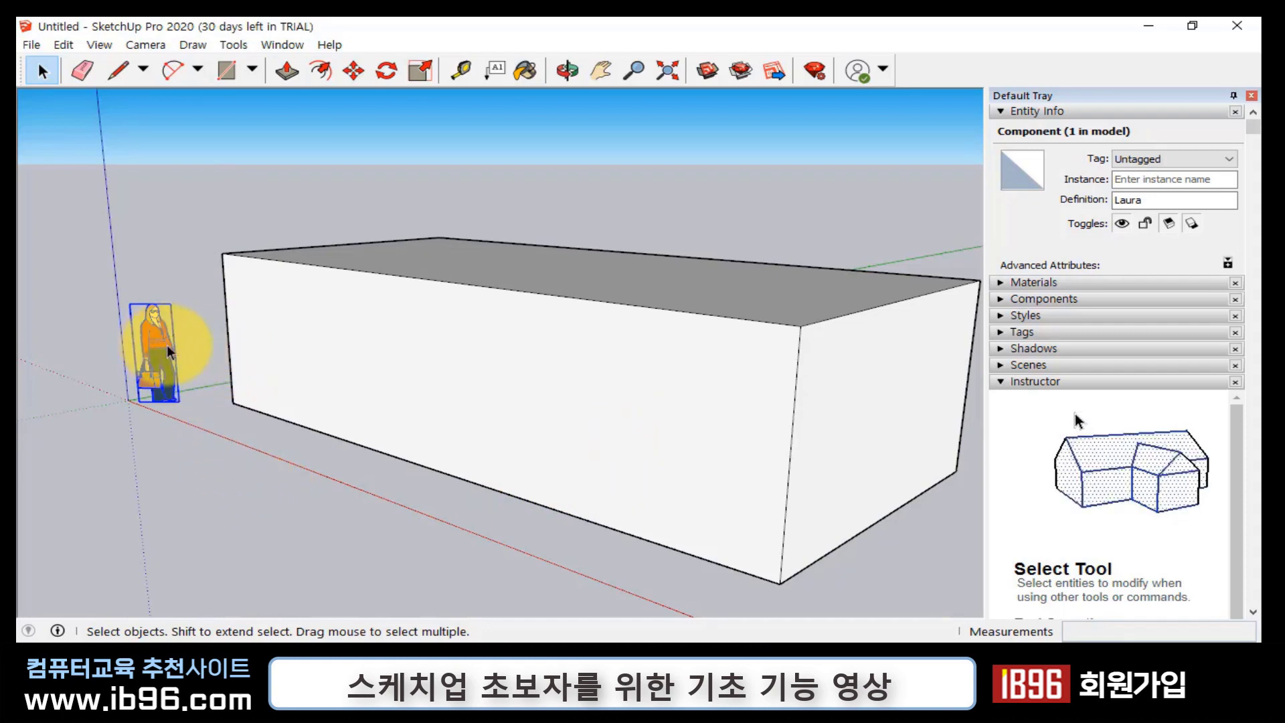
click(194, 335)
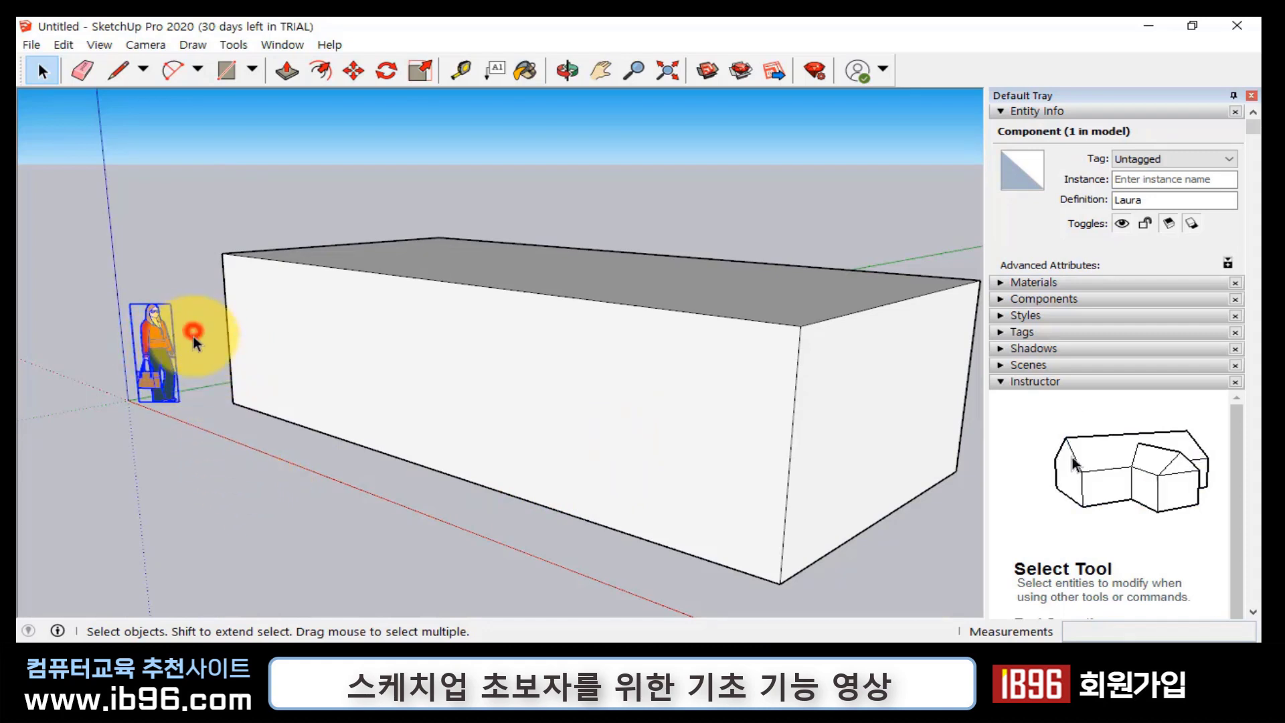
click(156, 338)
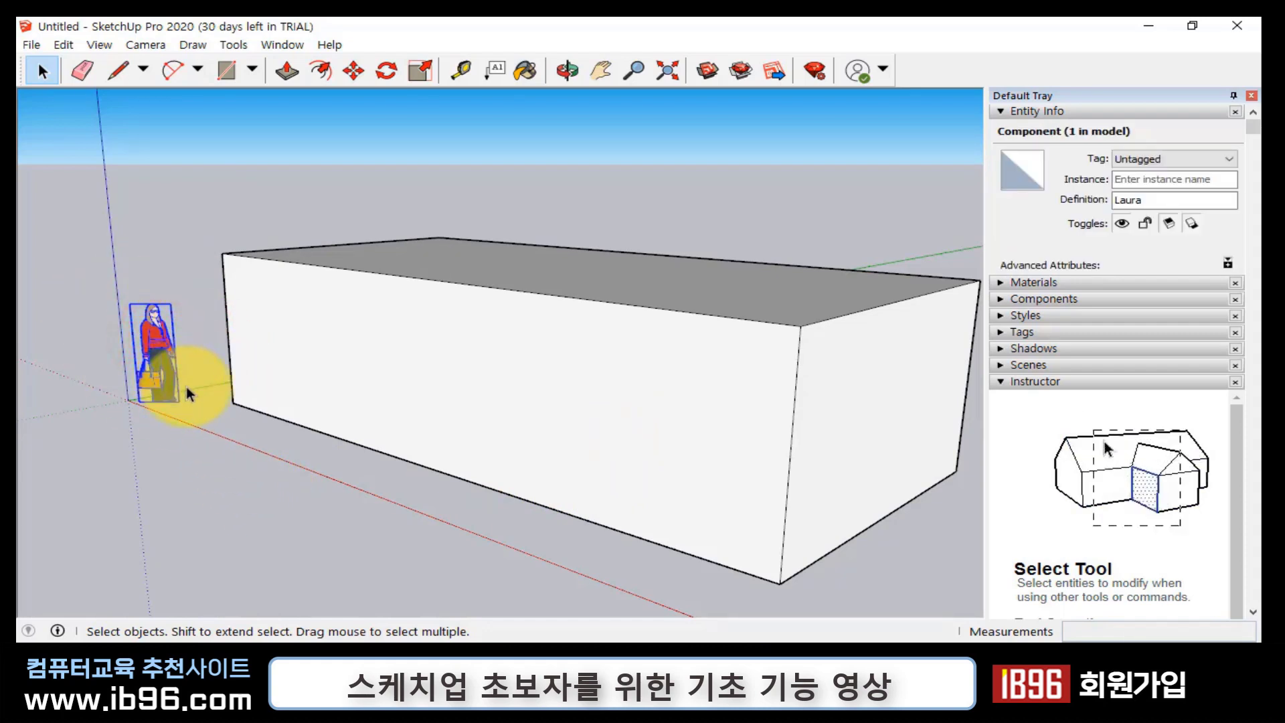
click(208, 409)
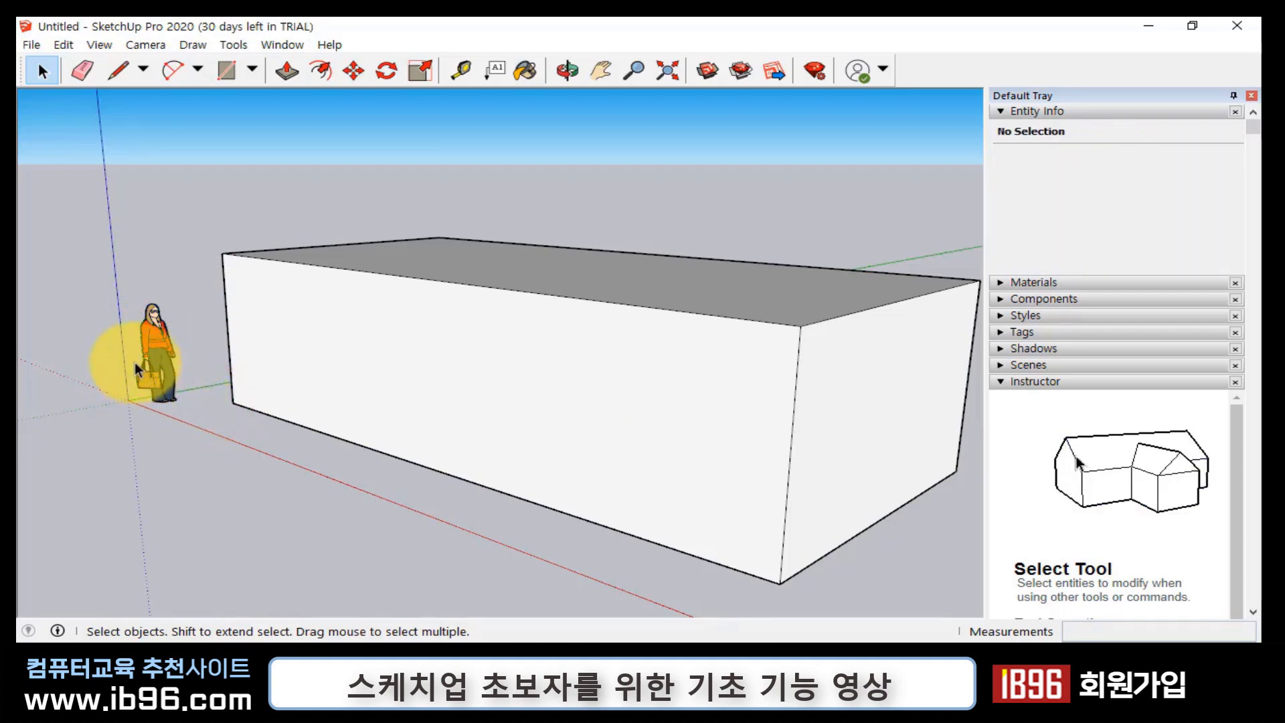
- Examine the woman figure up close next to the box and select it
scroll(137, 368, up, 5)
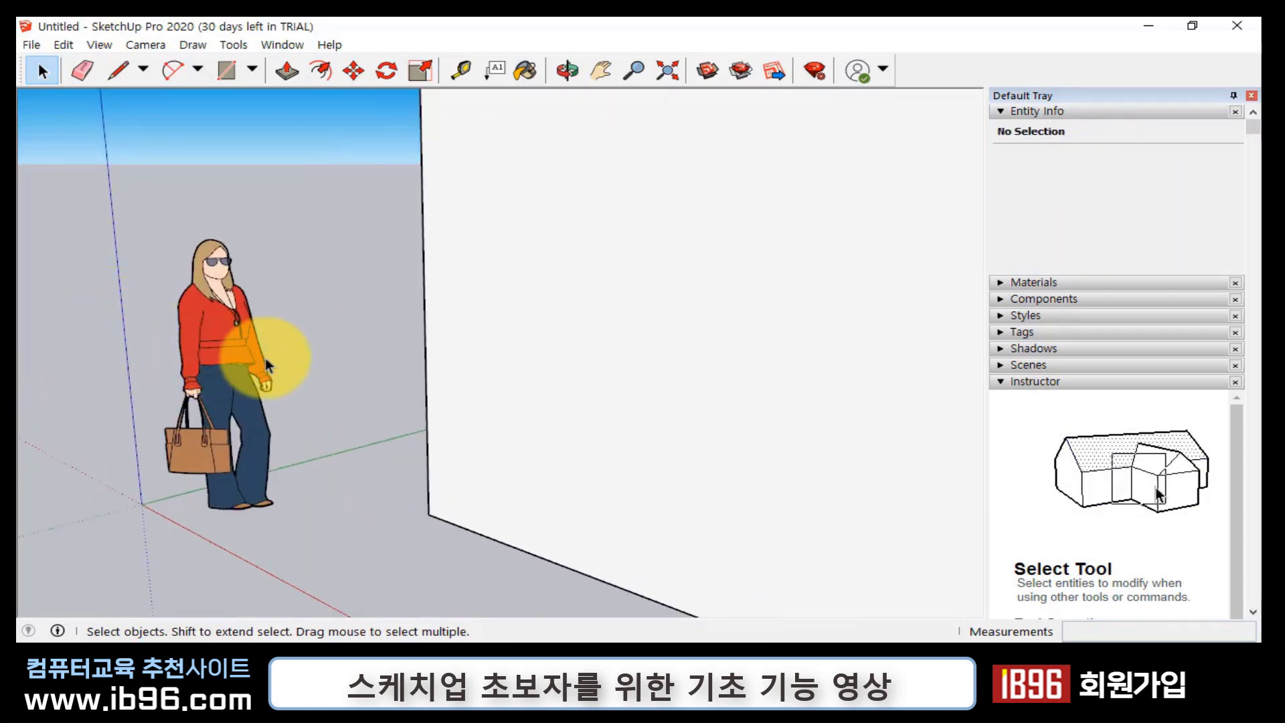
middle_drag(305, 385, 556, 355)
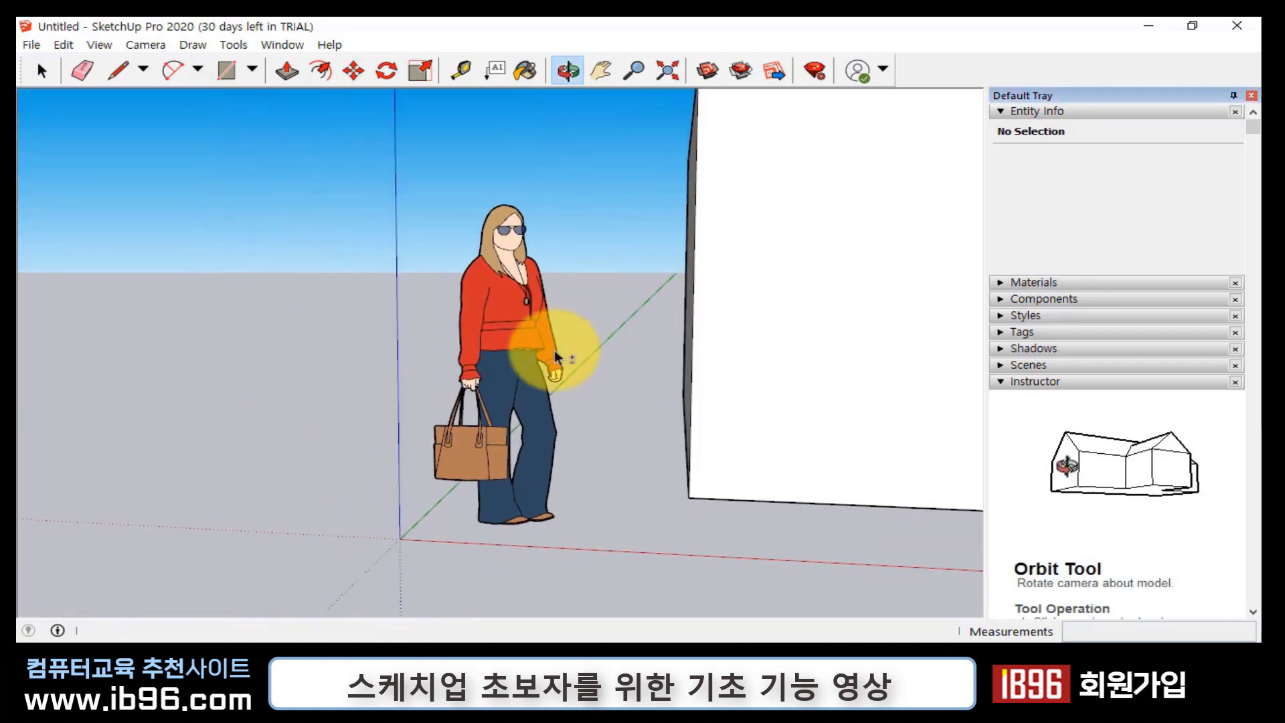
click(502, 335)
click(605, 495)
middle_drag(593, 492, 551, 499)
click(428, 372)
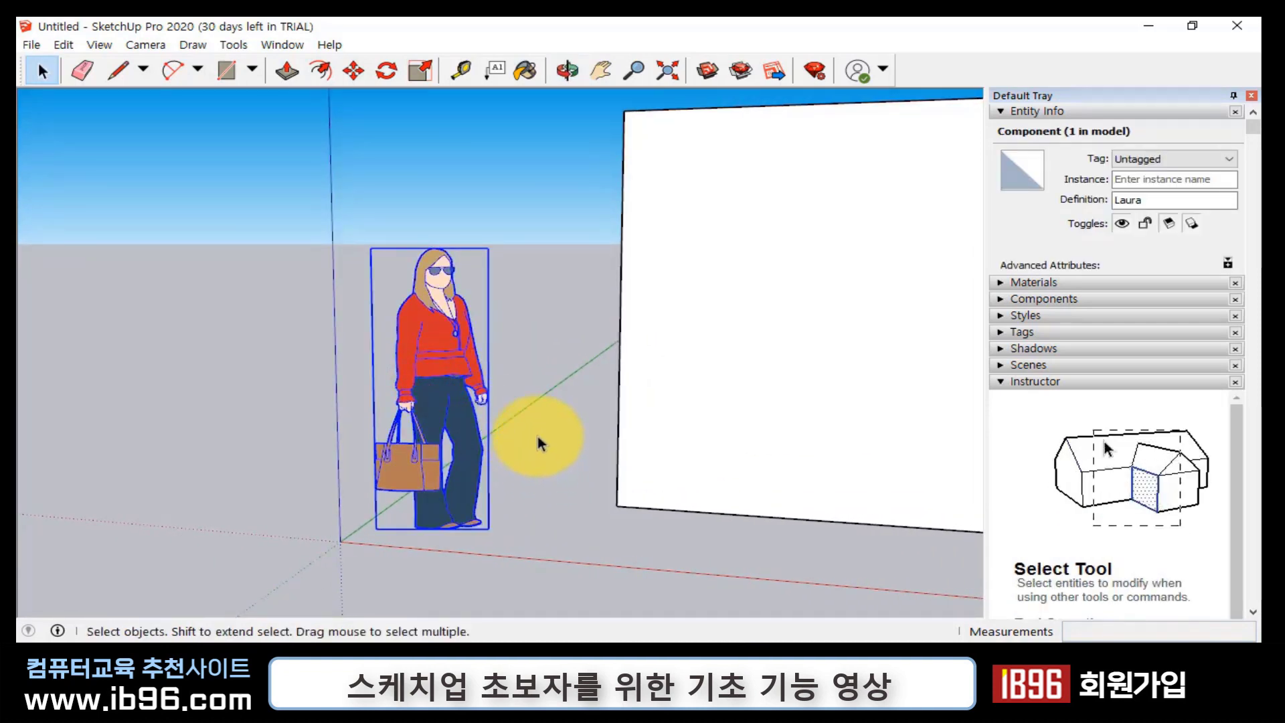
click(543, 452)
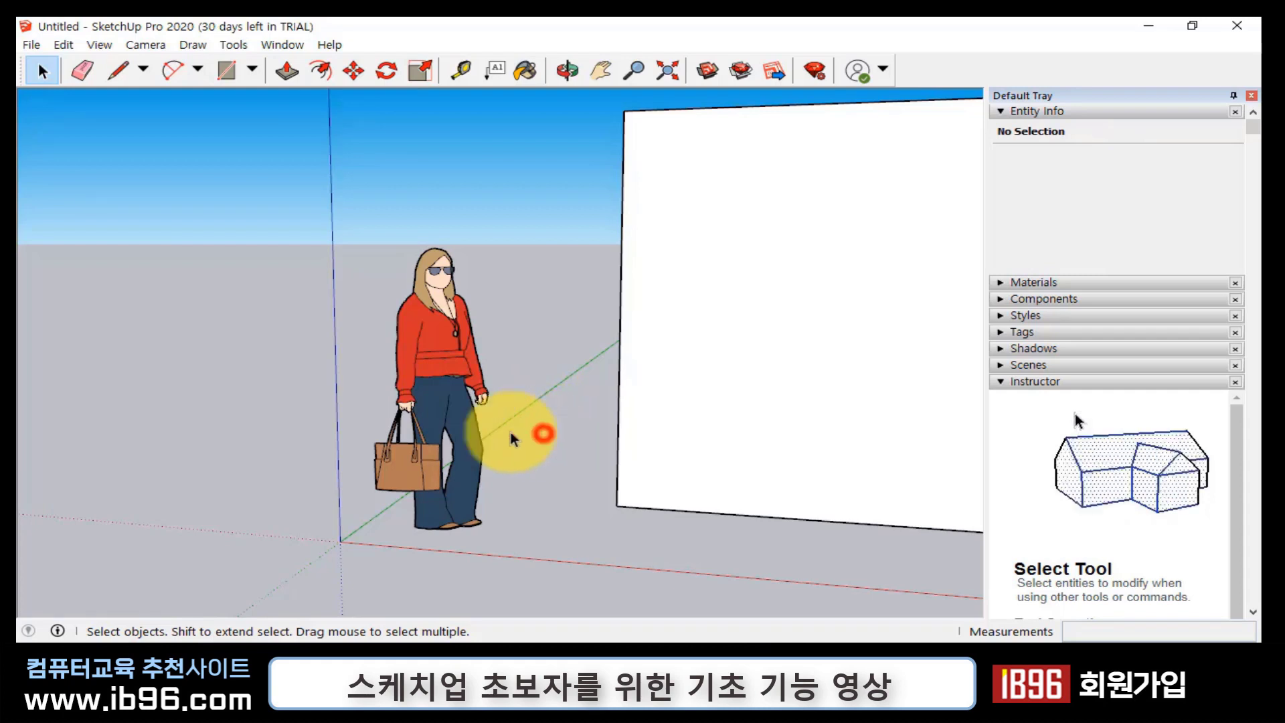
click(463, 403)
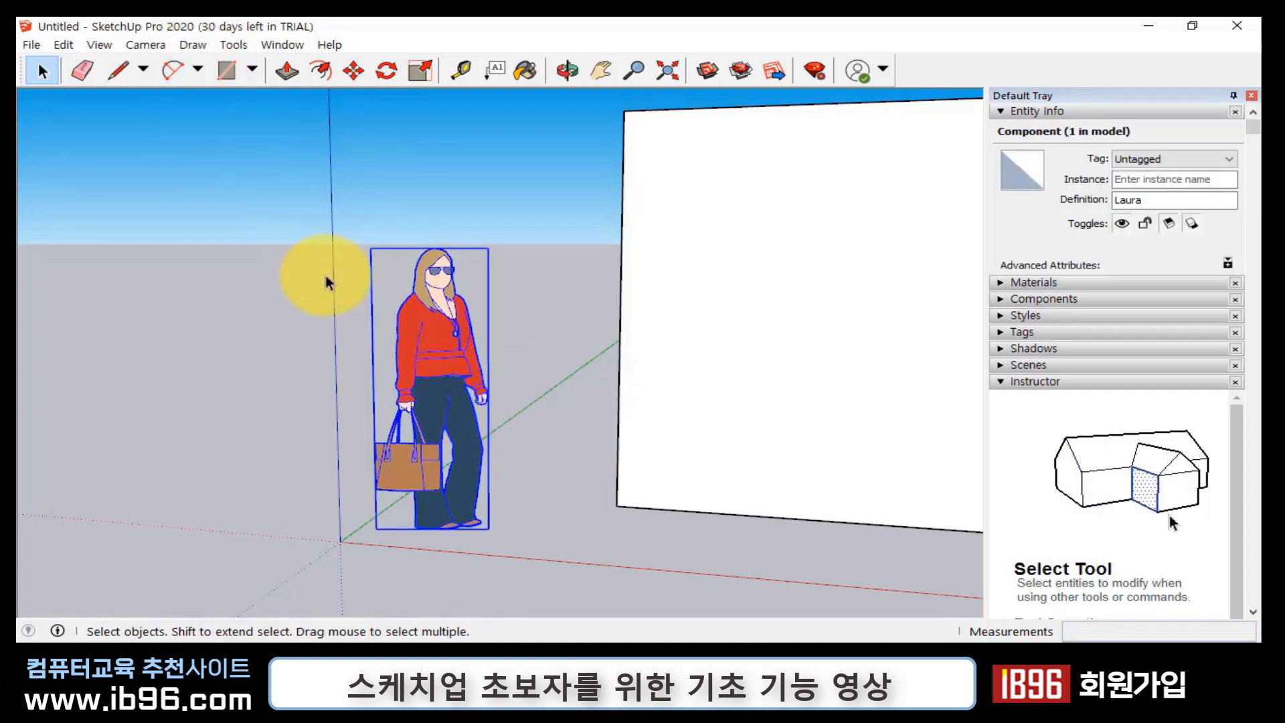
- Select the woman figure beside the box and delete it from the model
click(539, 342)
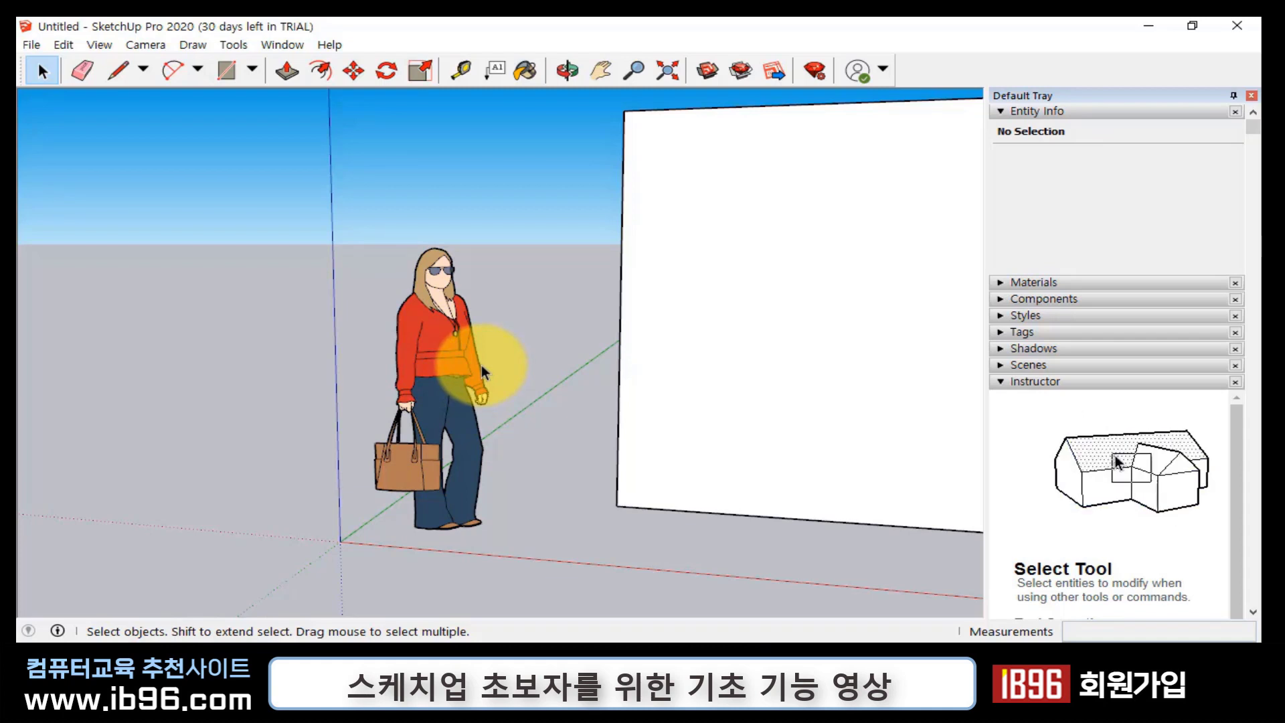
scroll(511, 463, down, 4)
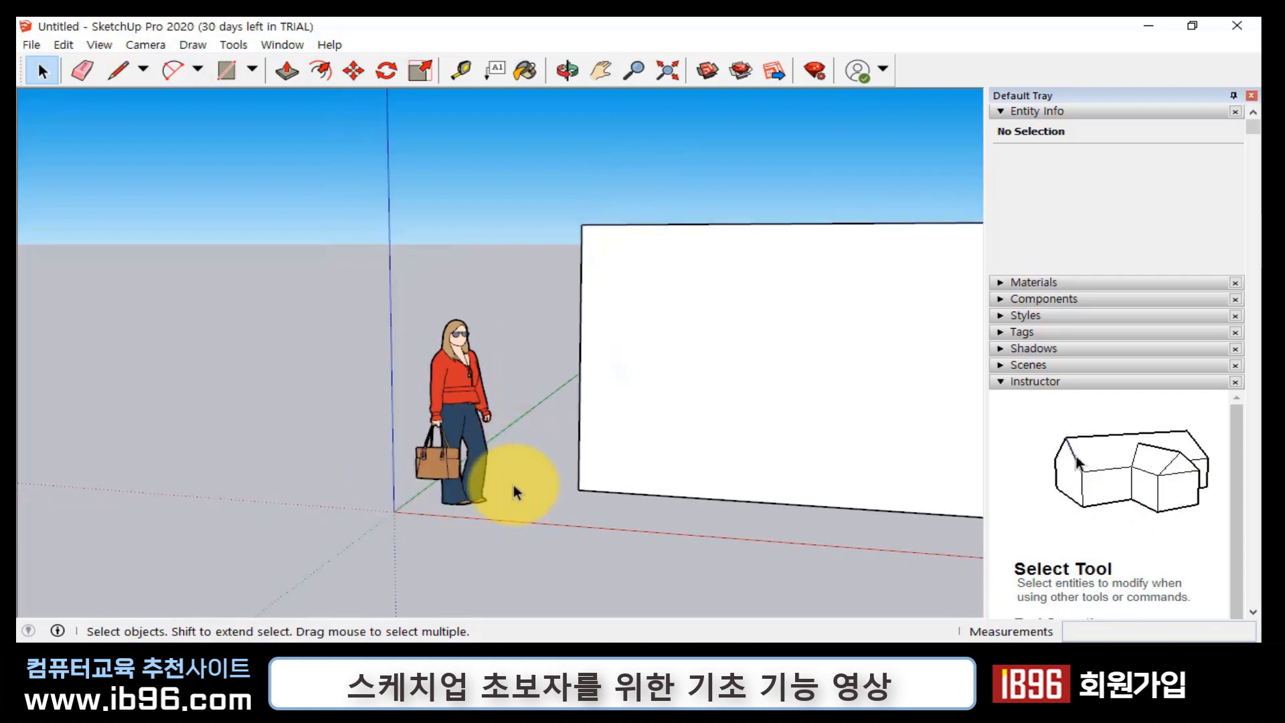
click(476, 376)
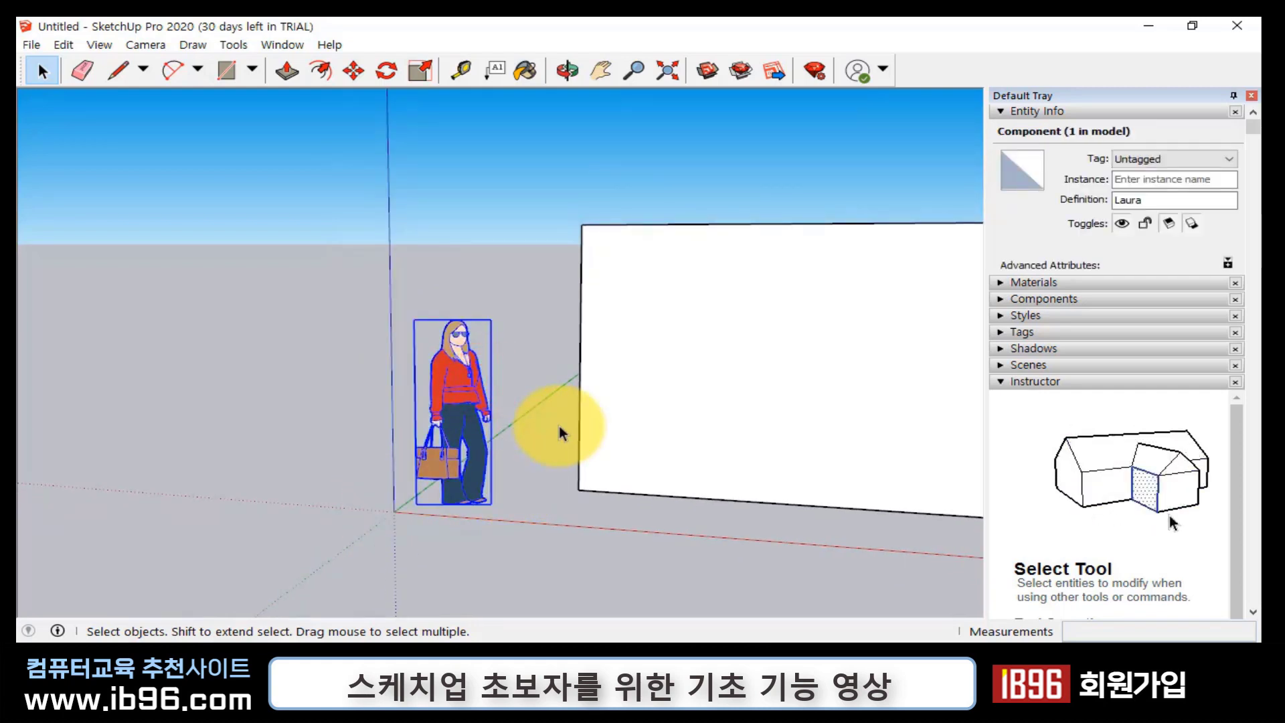
click(559, 430)
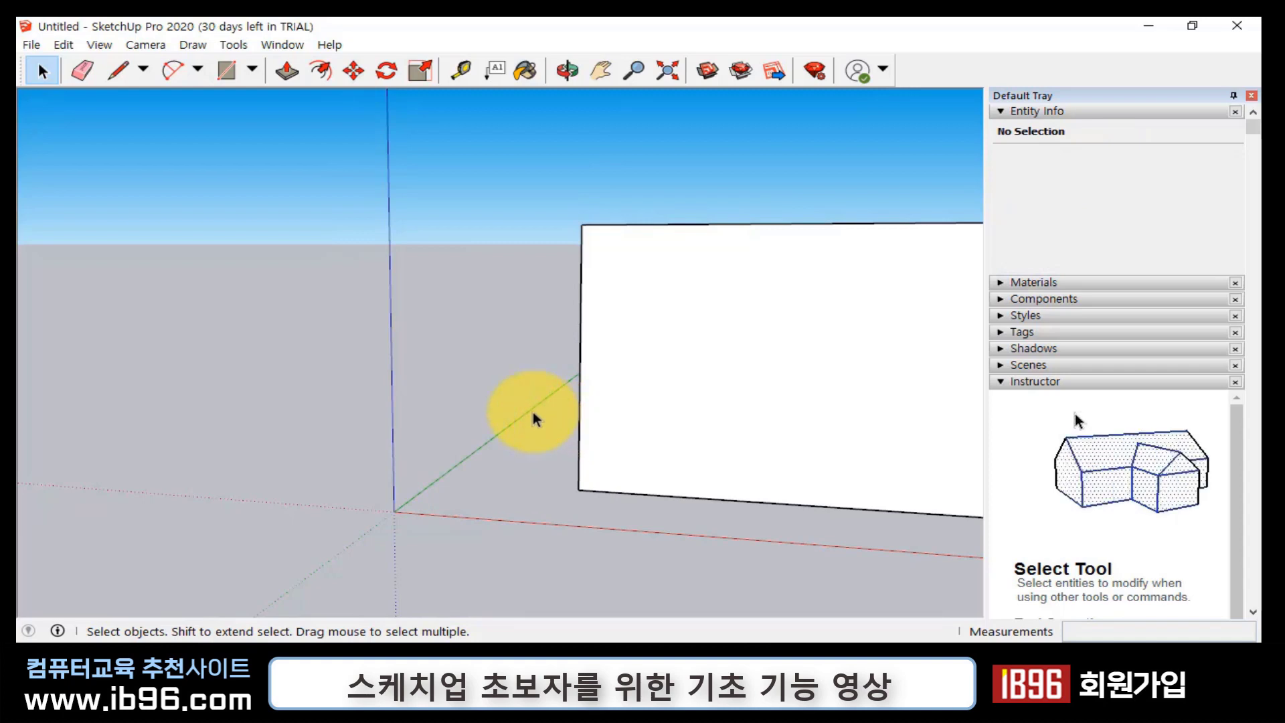
- Draw a line about 4.28 m long across the box's top face, joining the midpoints of its front and back long edges
middle_drag(535, 412, 443, 342)
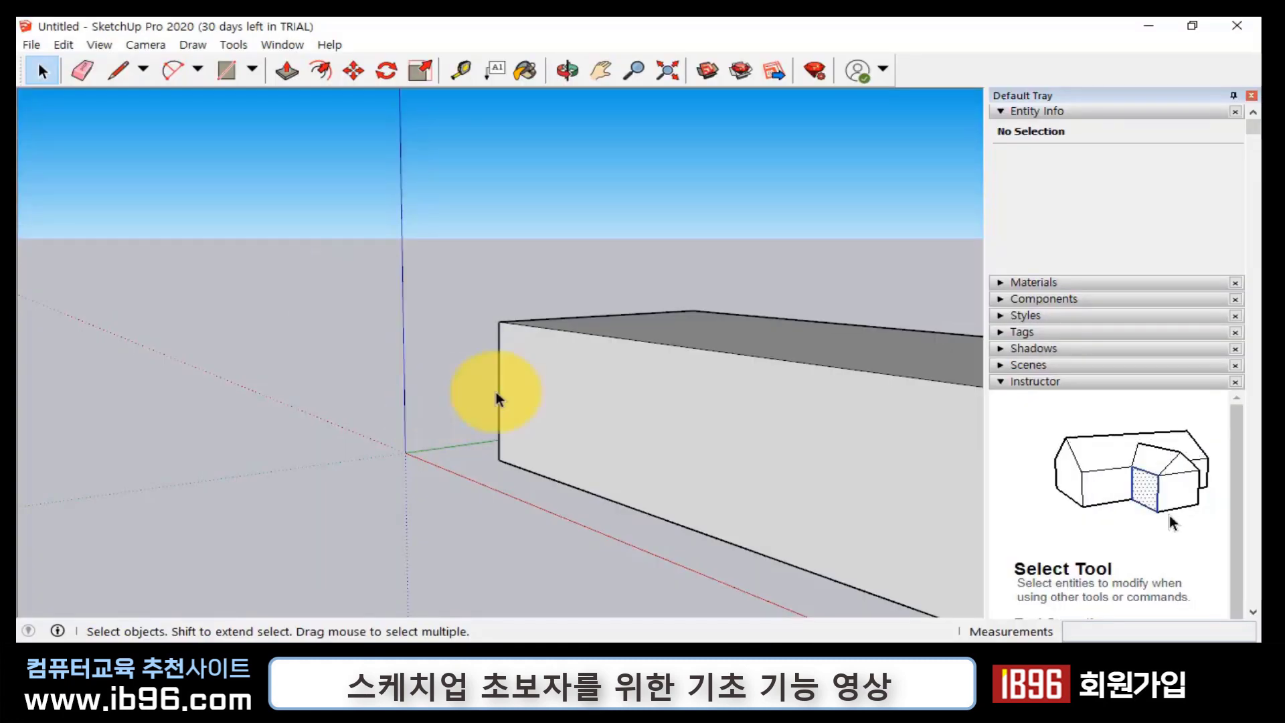
mouse_move(488, 387)
middle_down()
mouse_move(674, 424)
mouse_move(585, 375)
mouse_move(672, 415)
mouse_move(671, 439)
mouse_move(740, 432)
mouse_move(689, 453)
mouse_move(702, 462)
mouse_move(846, 451)
mouse_move(797, 436)
mouse_move(612, 436)
mouse_move(605, 454)
mouse_move(677, 508)
mouse_move(573, 479)
middle_up()
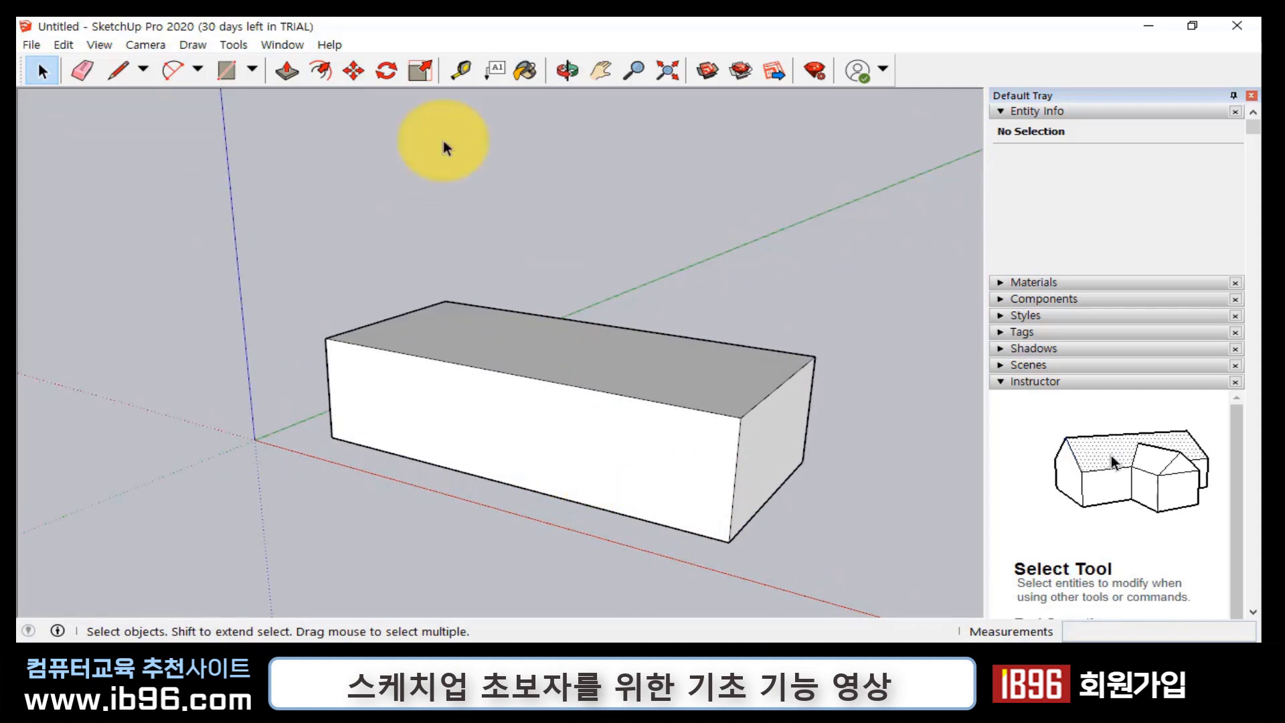
click(118, 70)
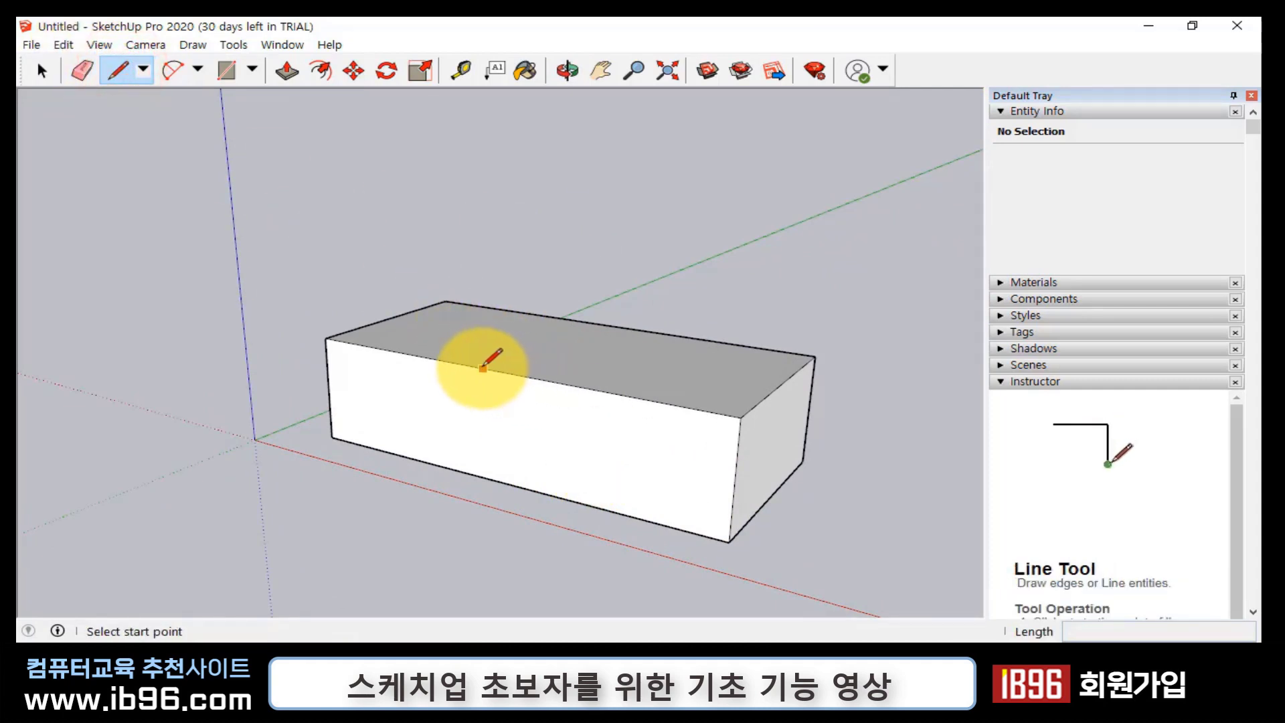
click(504, 374)
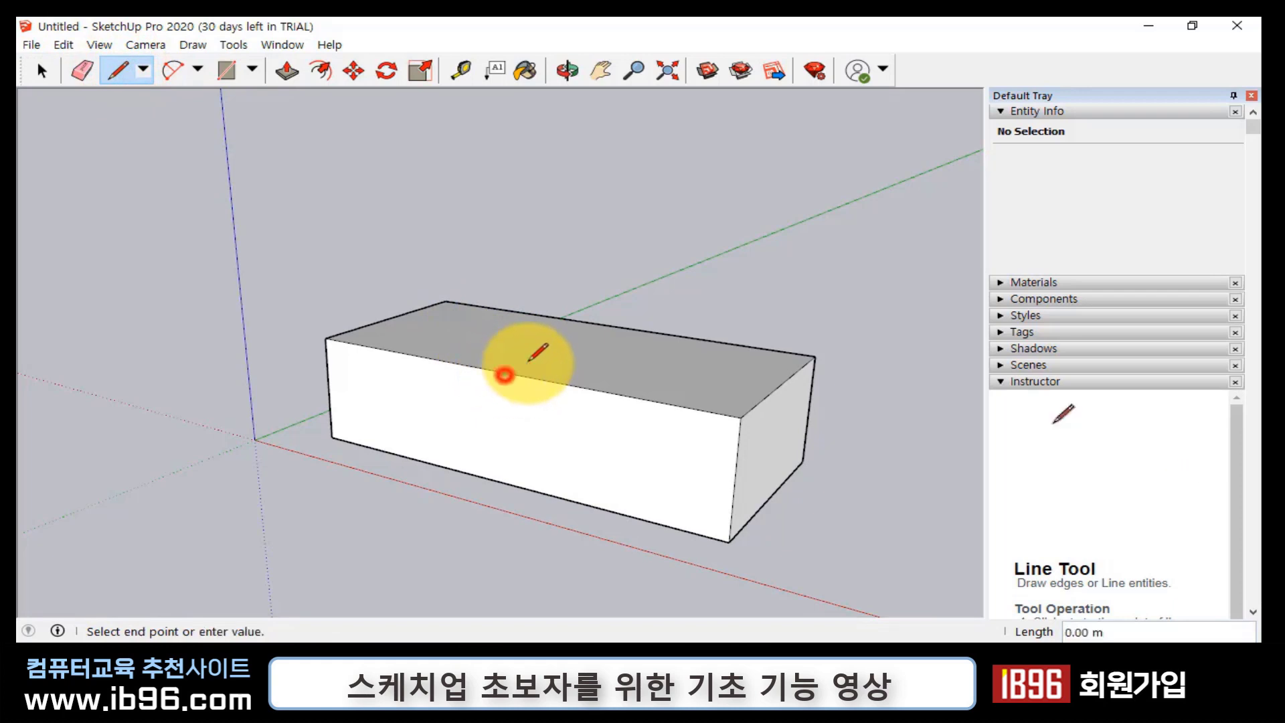
click(606, 324)
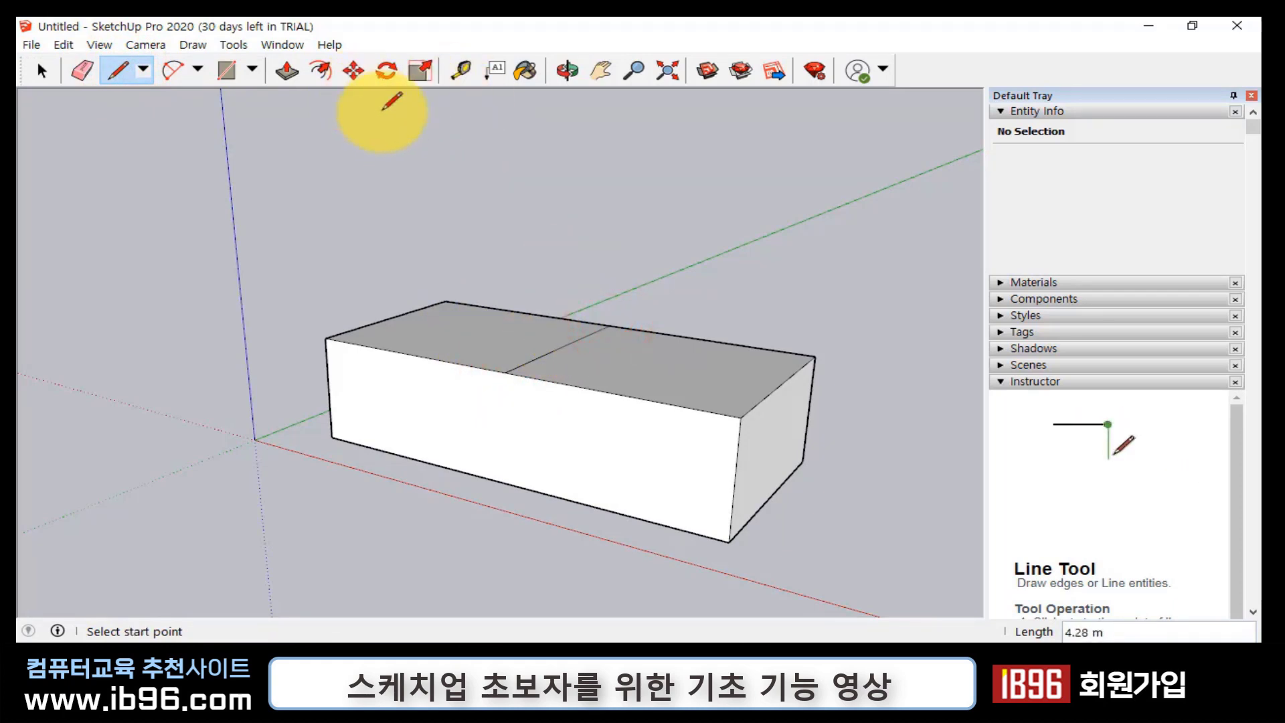
- Select the middle line on the box's top face and move it straight up about 3.26 m to form a gable roof ridge
key(space)
click(561, 347)
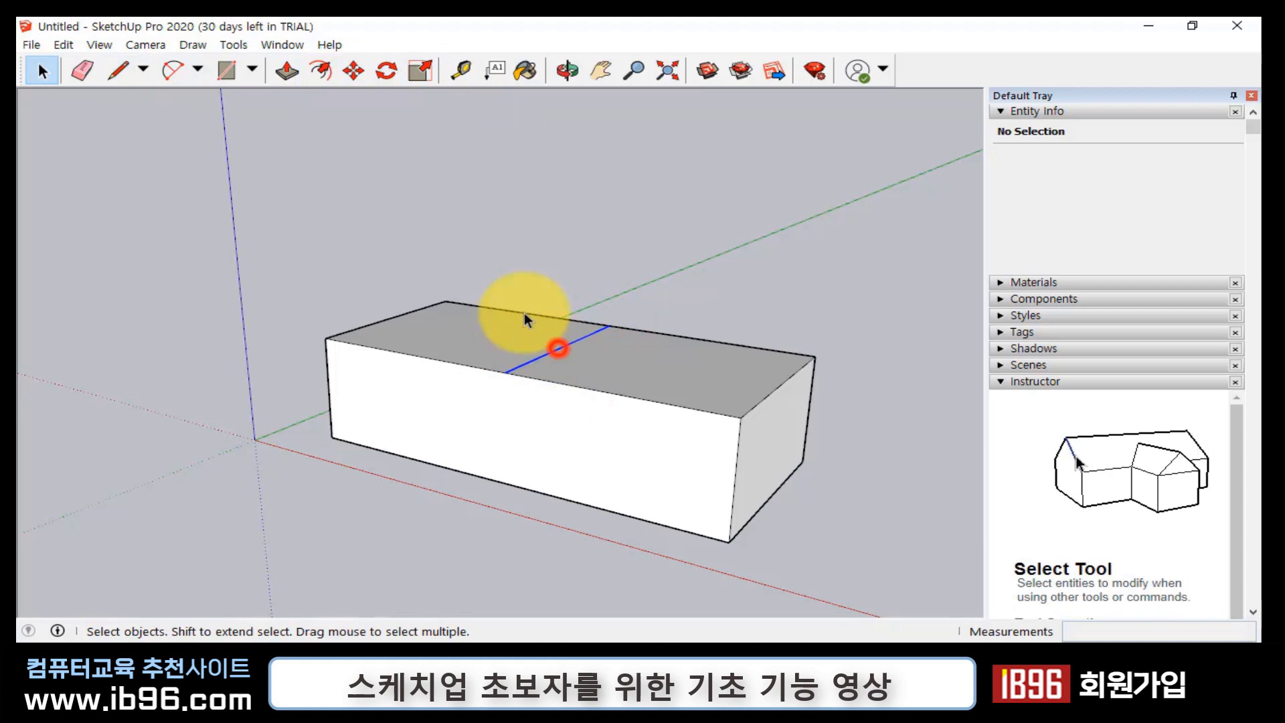
click(354, 69)
click(562, 347)
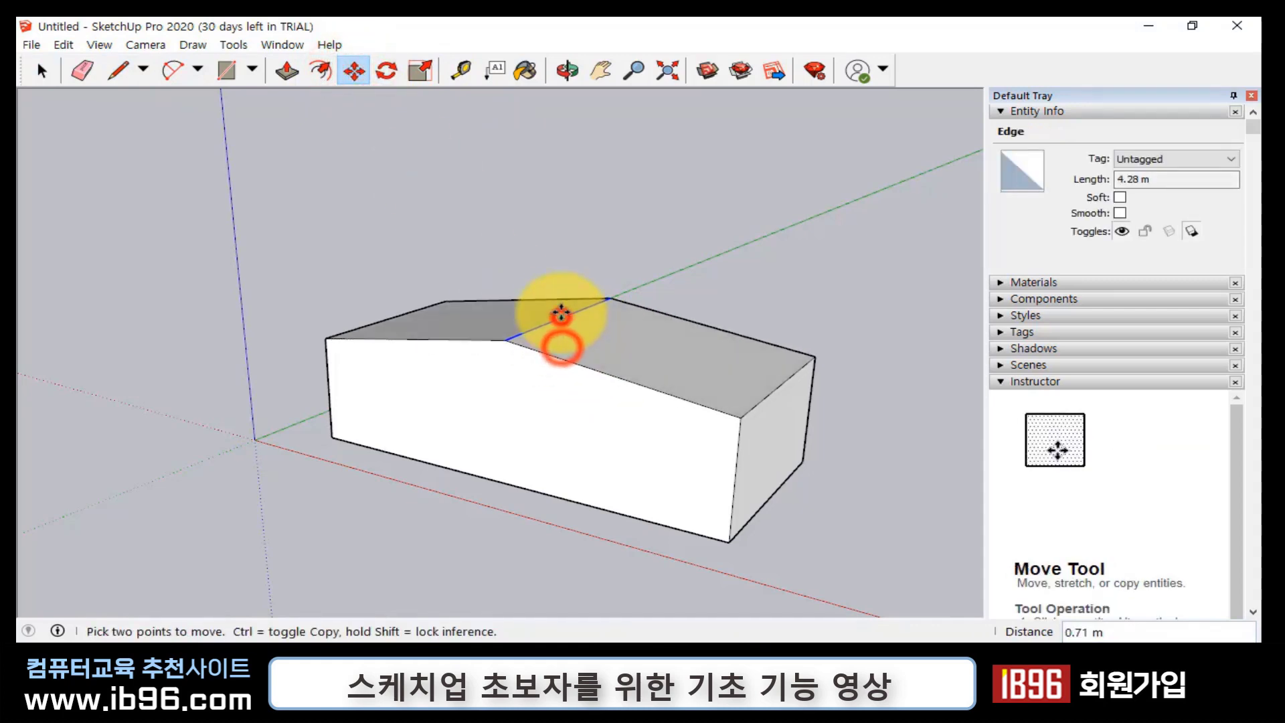
click(561, 316)
key(ctrl+z)
click(560, 348)
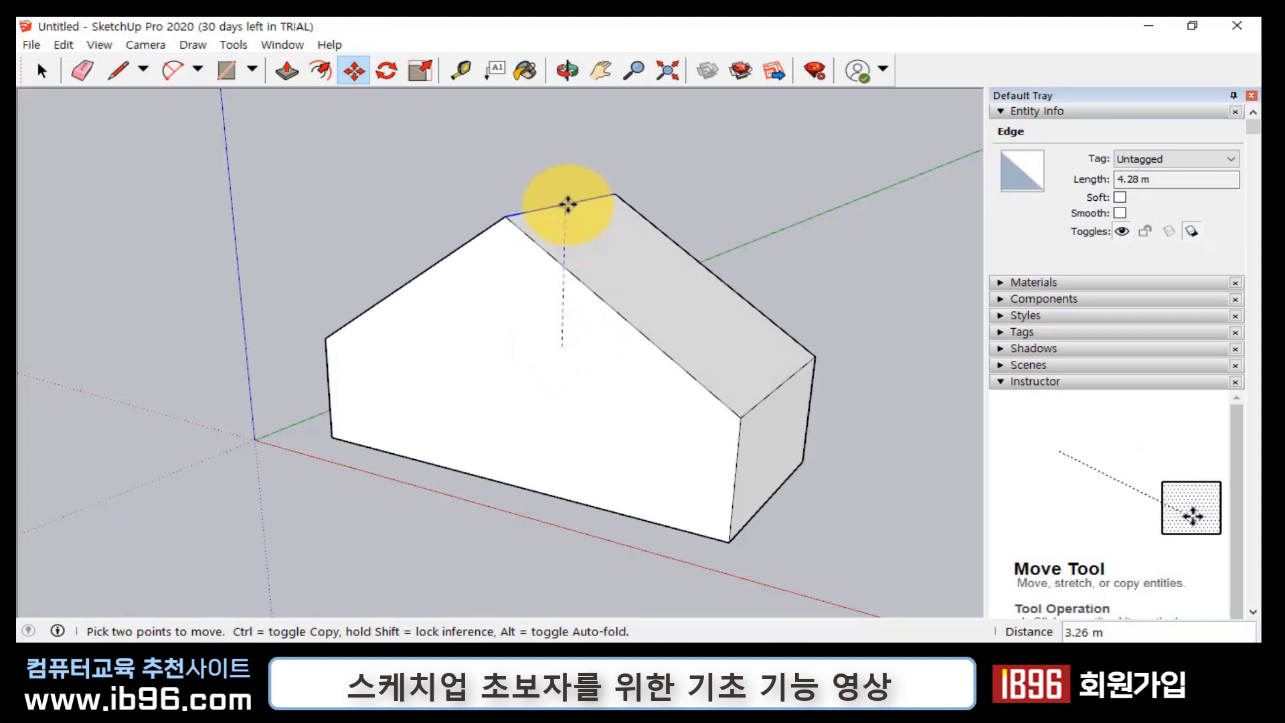
click(565, 201)
- Draw a rectangle about 2.42 m by 2.02 m on the lower middle of the front gable wall
click(226, 69)
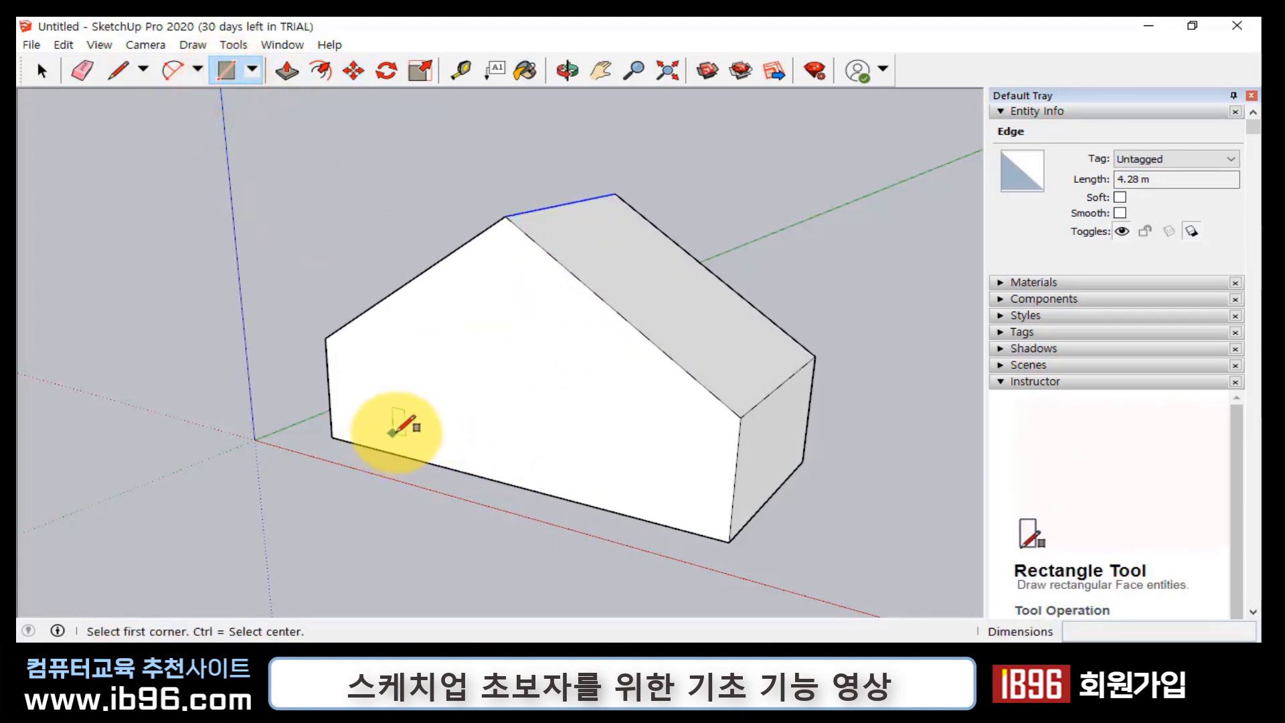
click(471, 457)
click(563, 370)
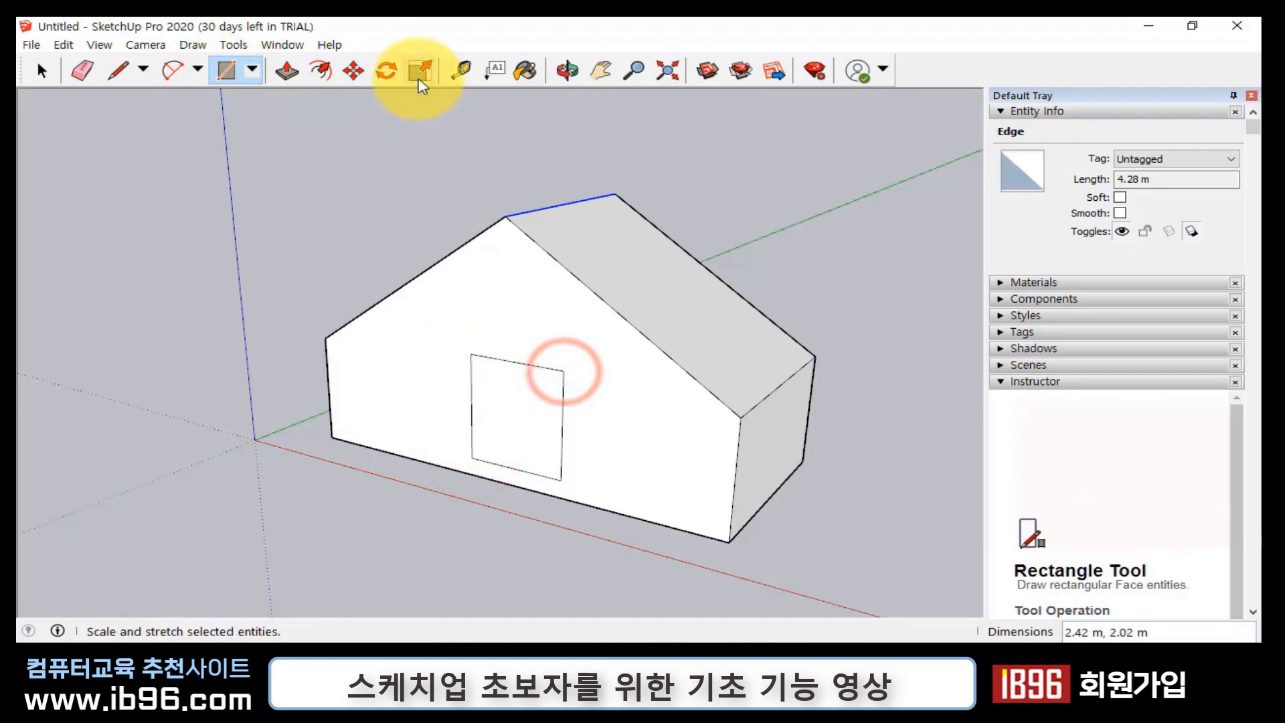
- Push the rectangle on the front gable wall slightly inward to form a recessed opening, and clear the selection
click(291, 71)
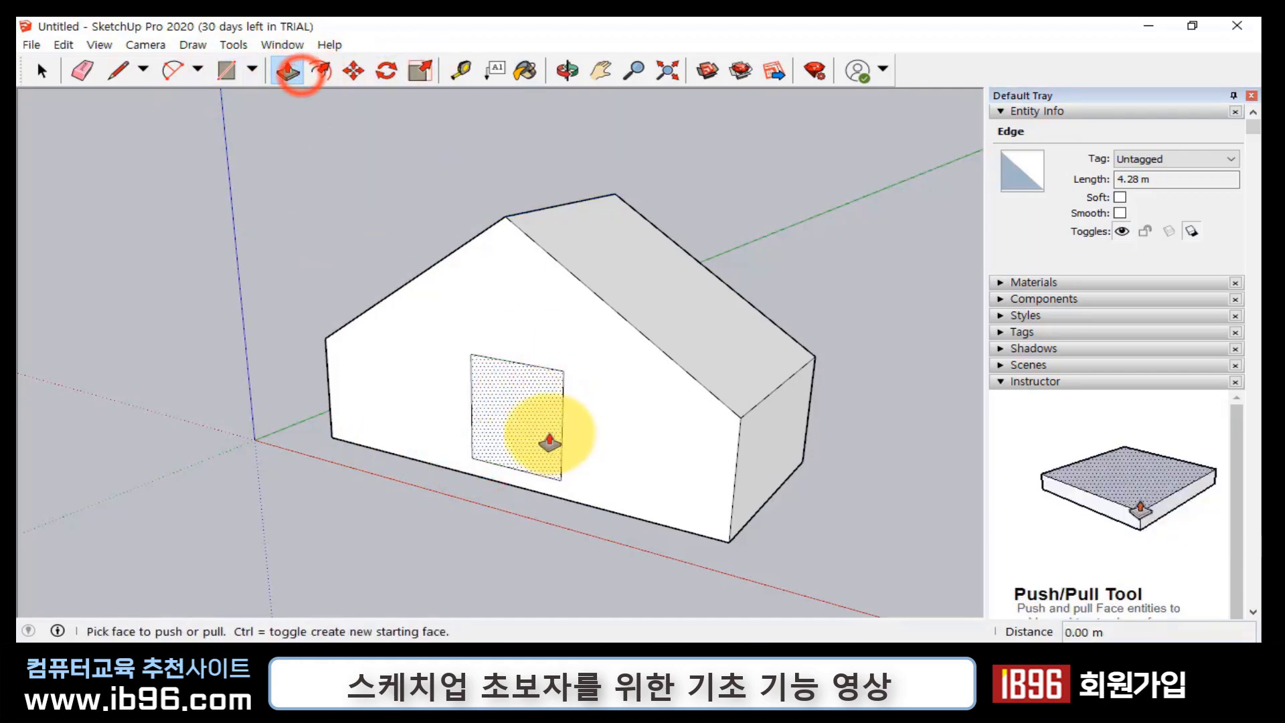
drag(535, 434, 535, 430)
key(space)
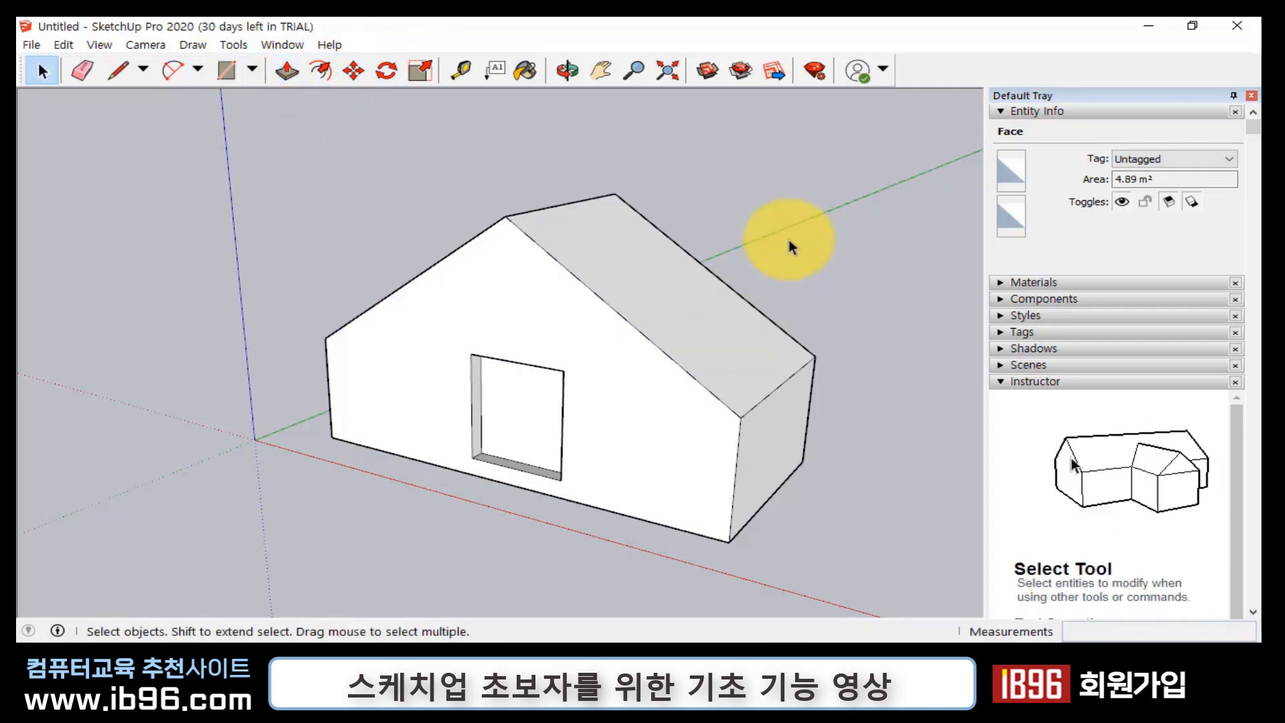
click(791, 235)
scroll(654, 493, up, 1)
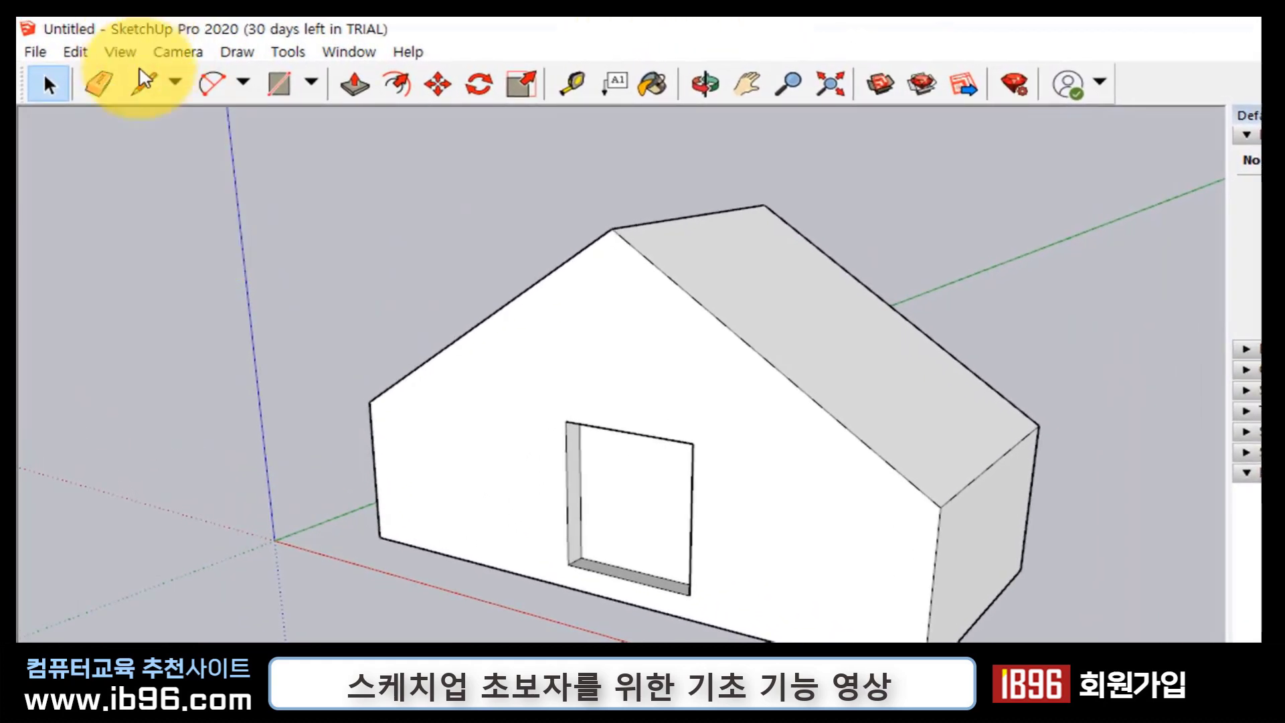
- Turn on the Views toolbar in the toolbar settings and place it floating just above the house's roof
click(35, 51)
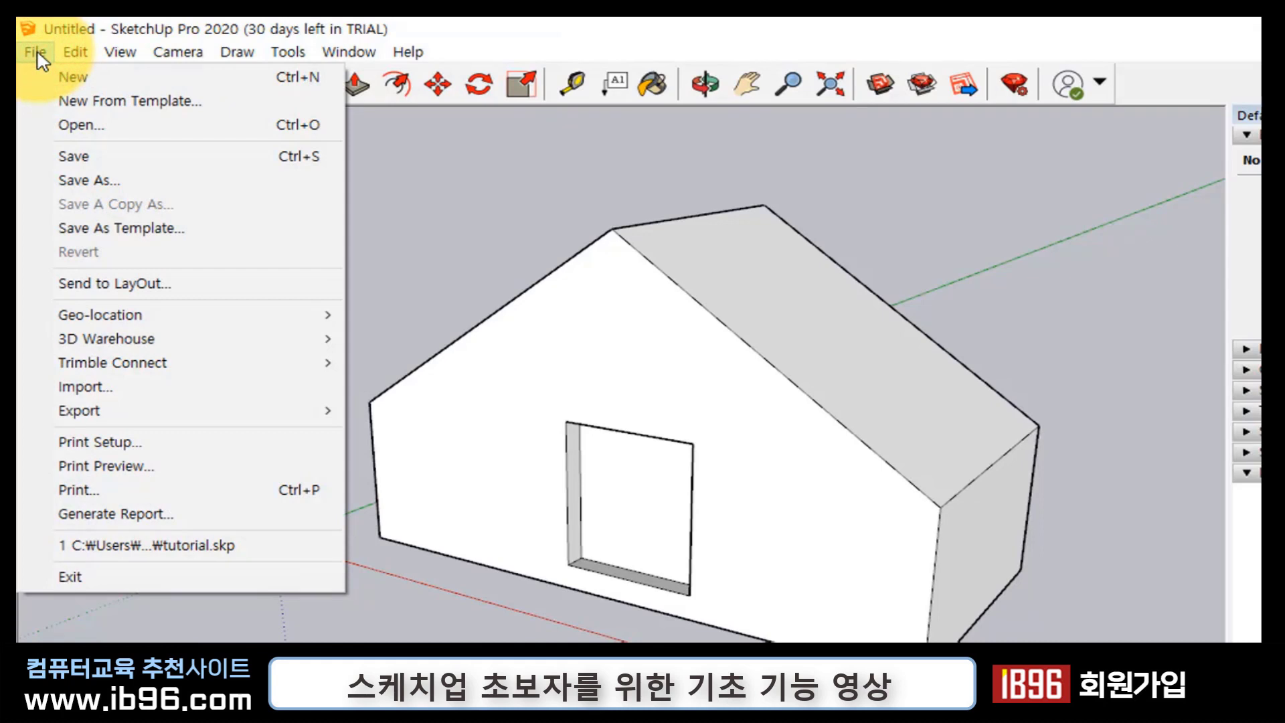
mouse_move(118, 54)
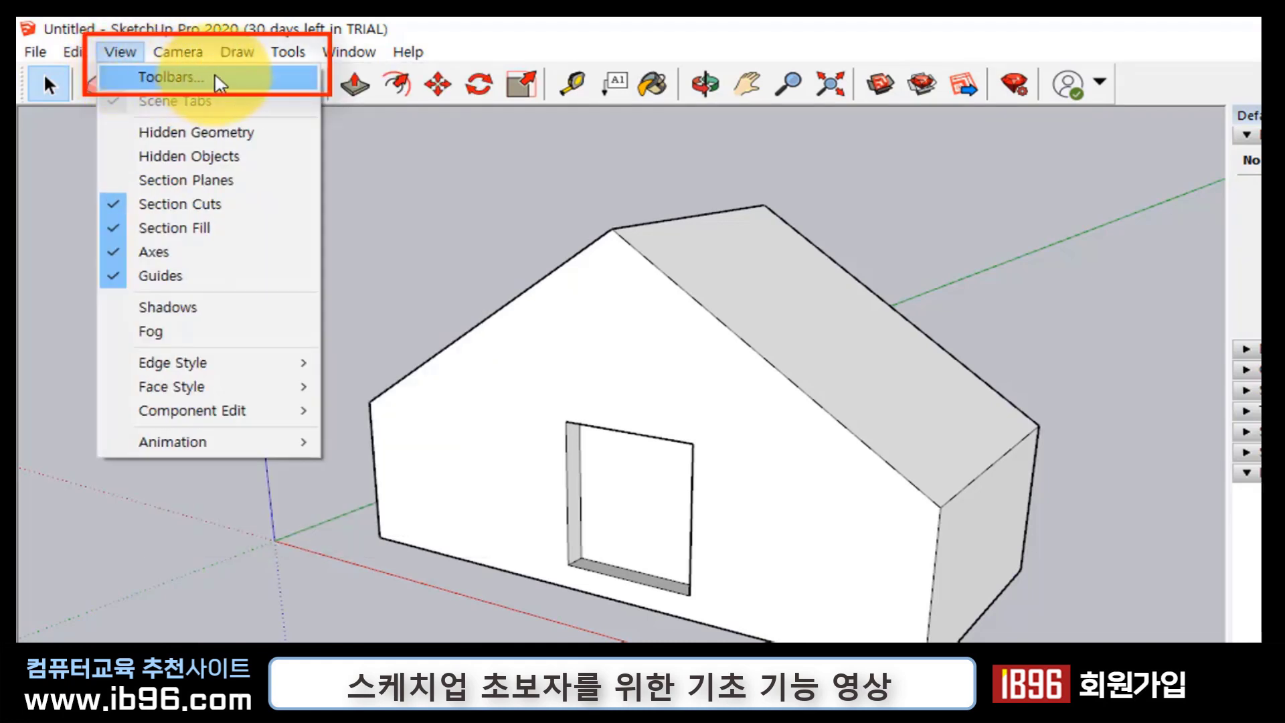
click(275, 80)
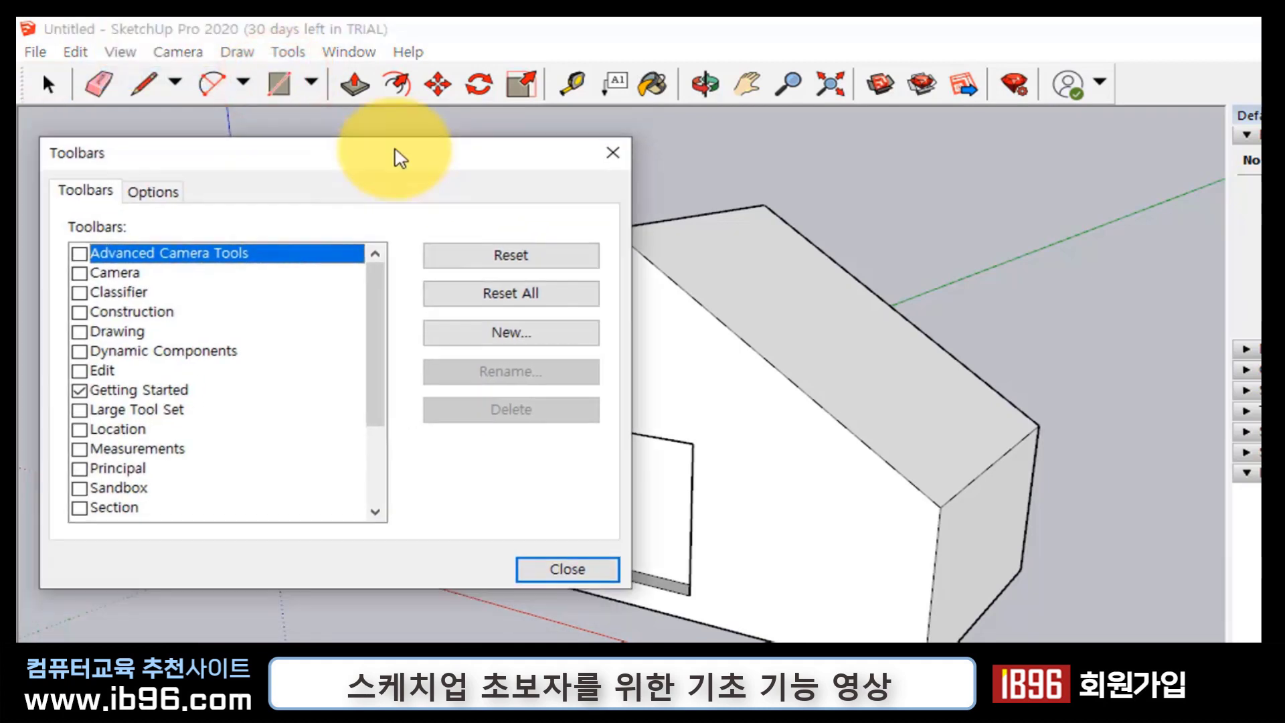
drag(400, 158, 574, 134)
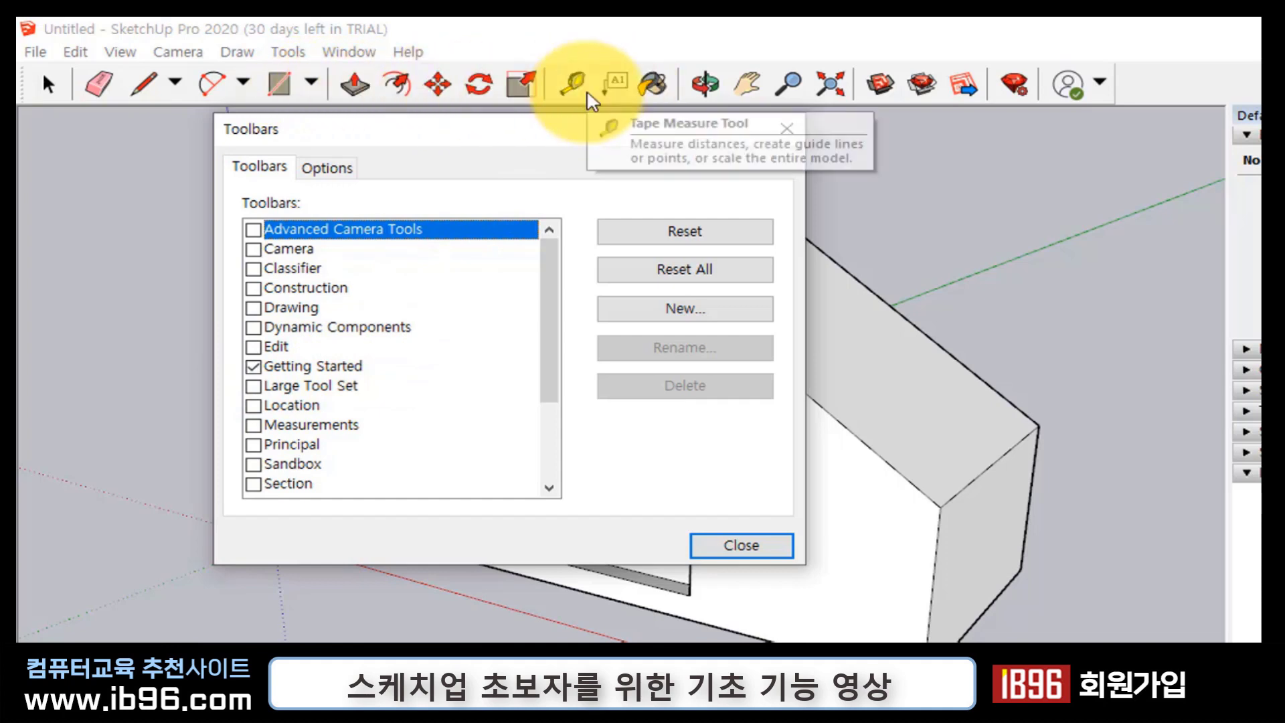
mouse_move(546, 284)
mouse_down()
mouse_move(542, 389)
mouse_move(548, 267)
mouse_up()
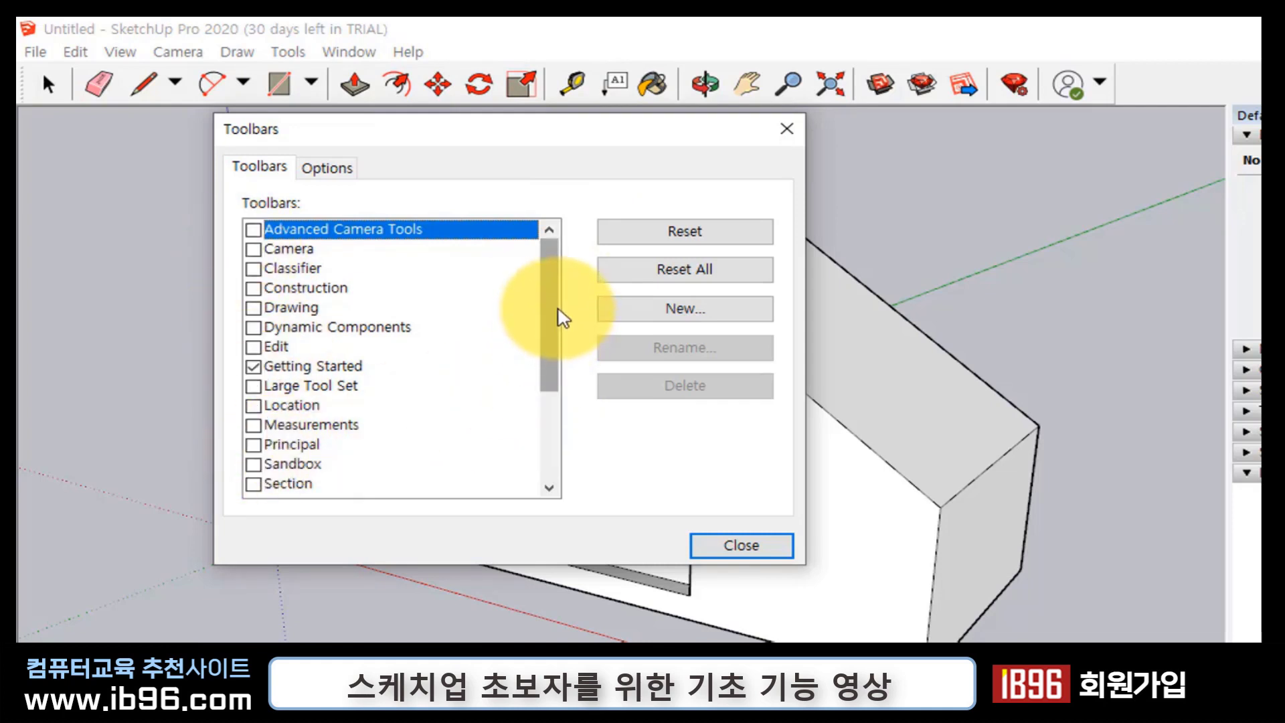
drag(560, 309, 559, 428)
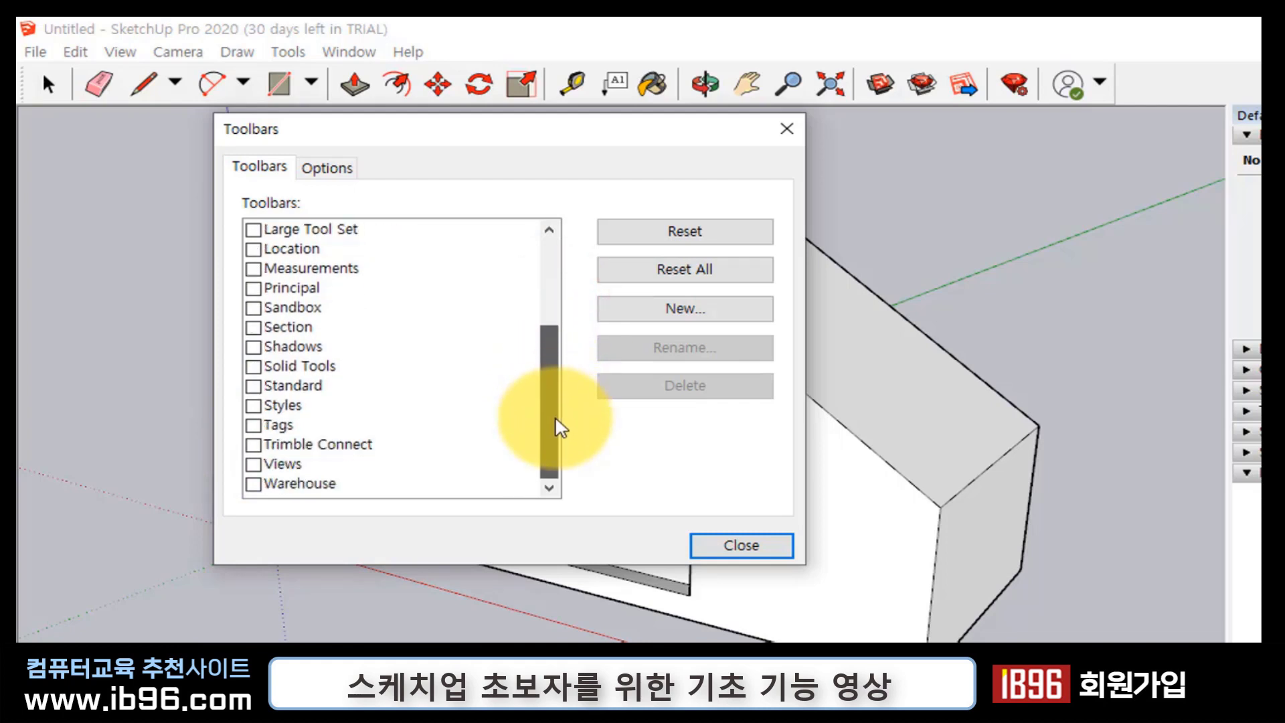
click(254, 465)
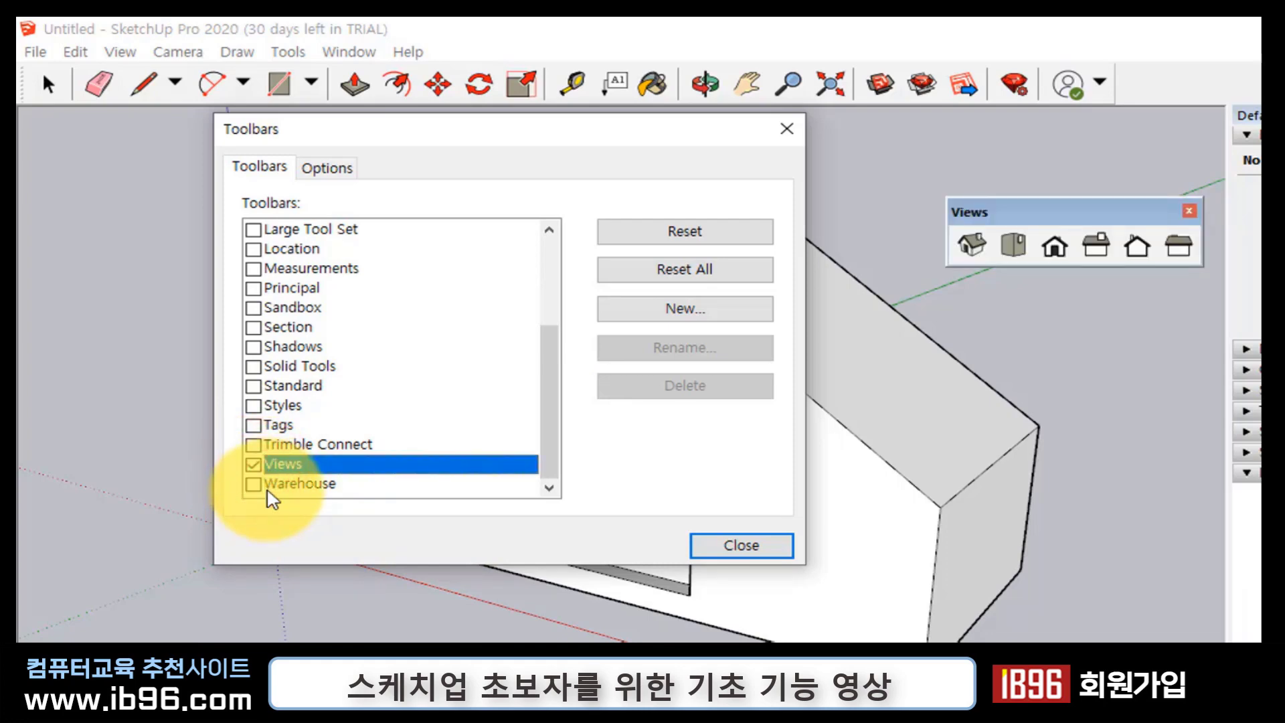
click(704, 545)
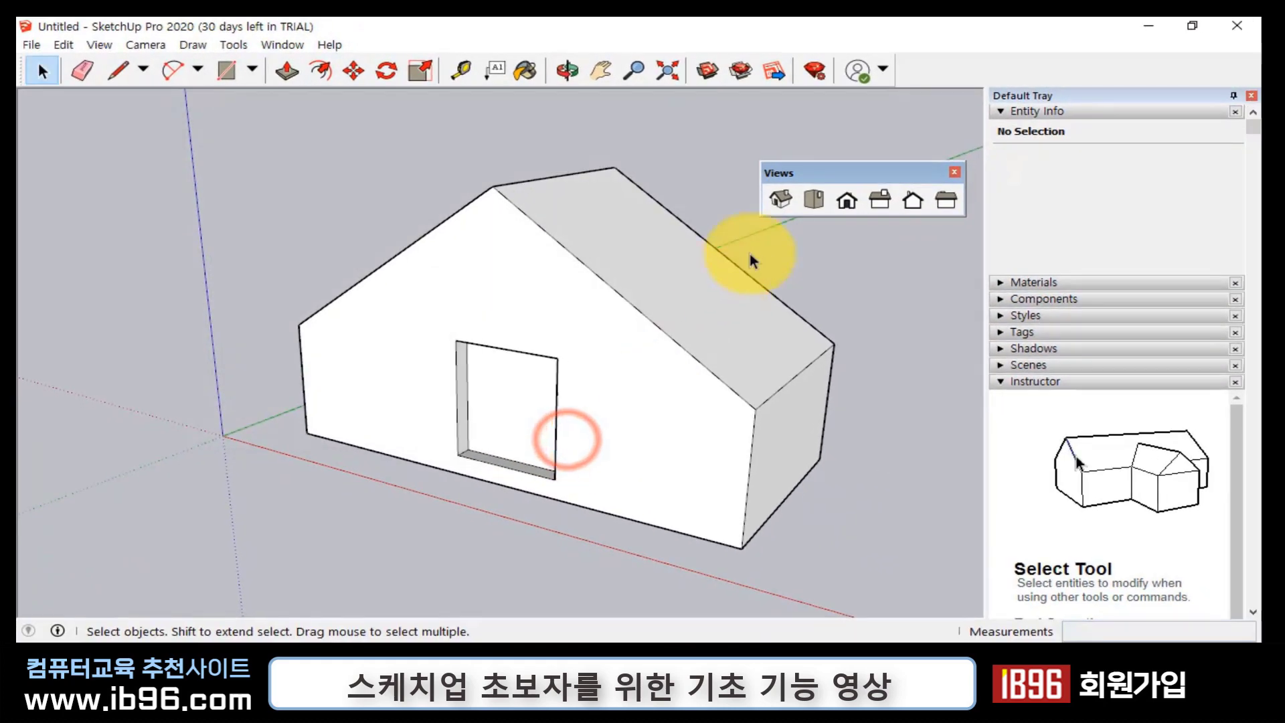
drag(822, 173, 684, 116)
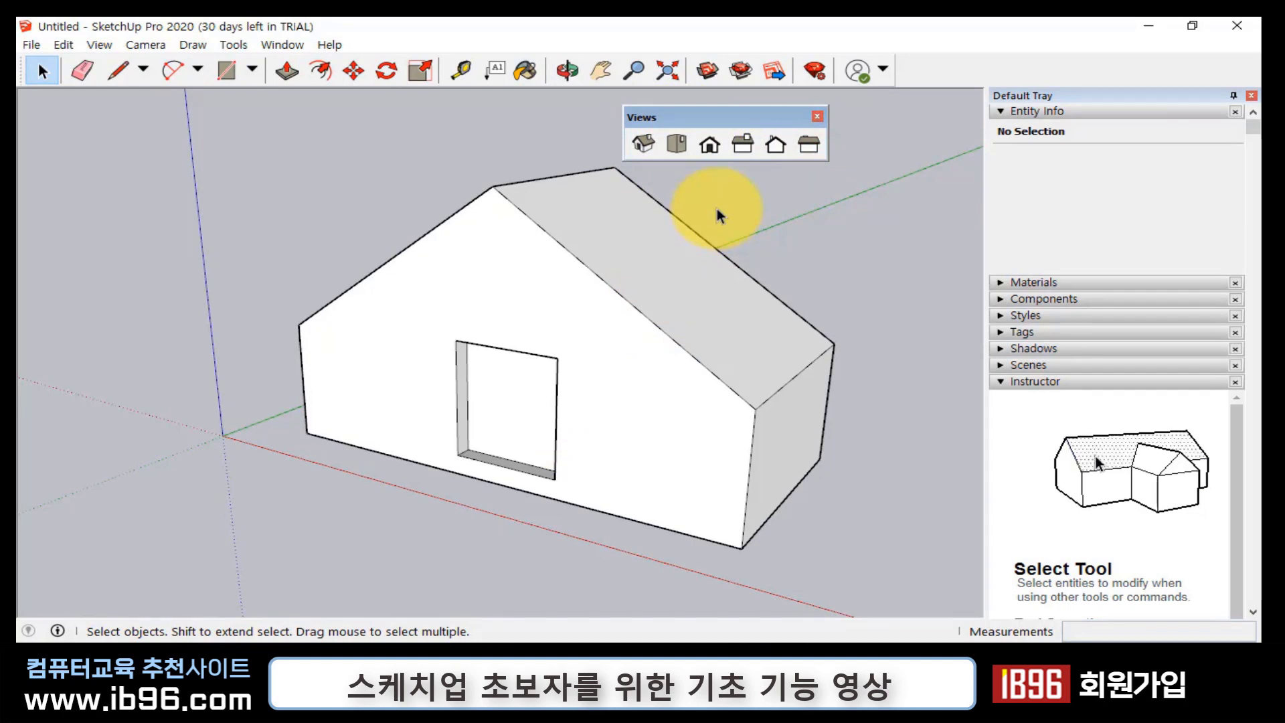
- Look at the house in the Iso, Top, Front and Right standard views
click(643, 143)
click(676, 143)
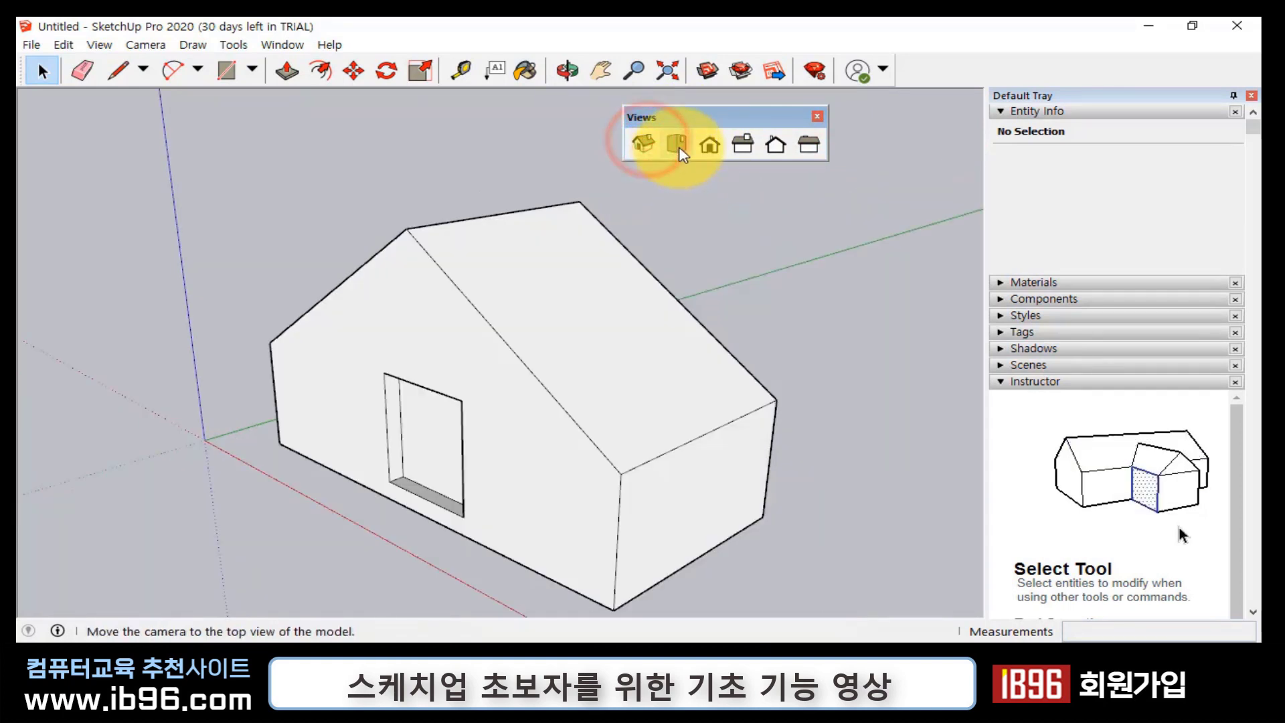
click(712, 144)
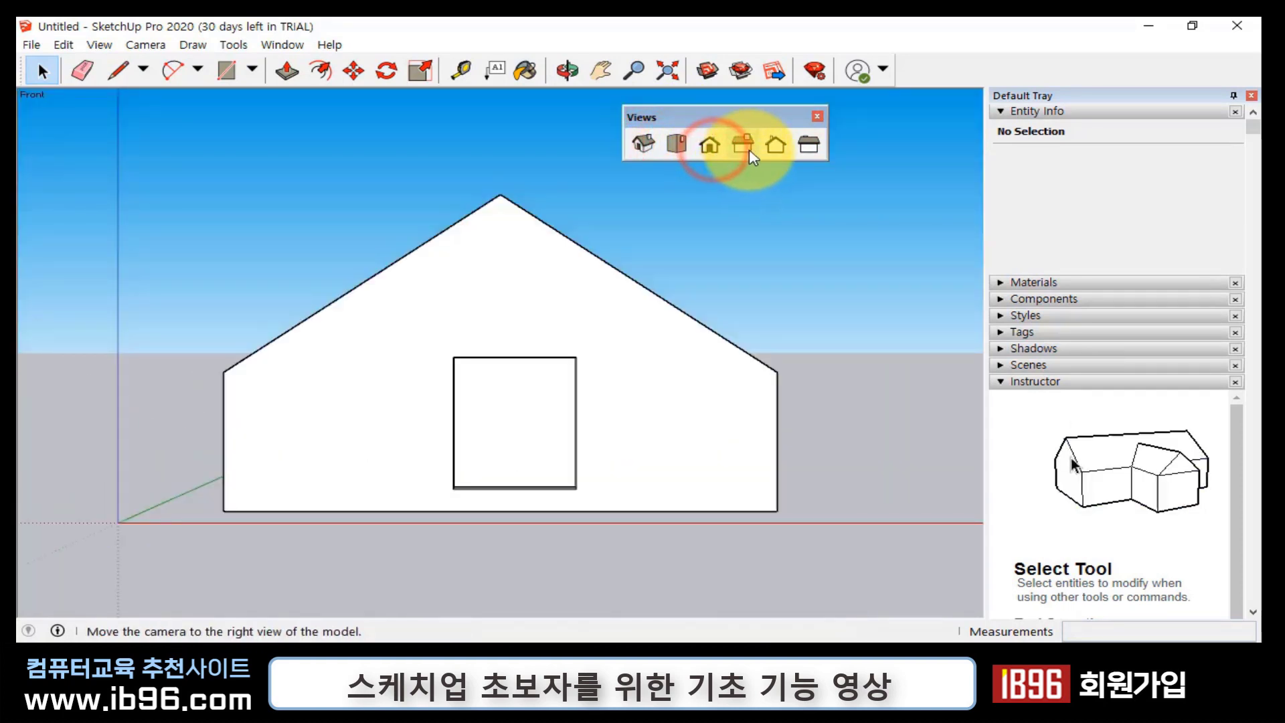
click(743, 143)
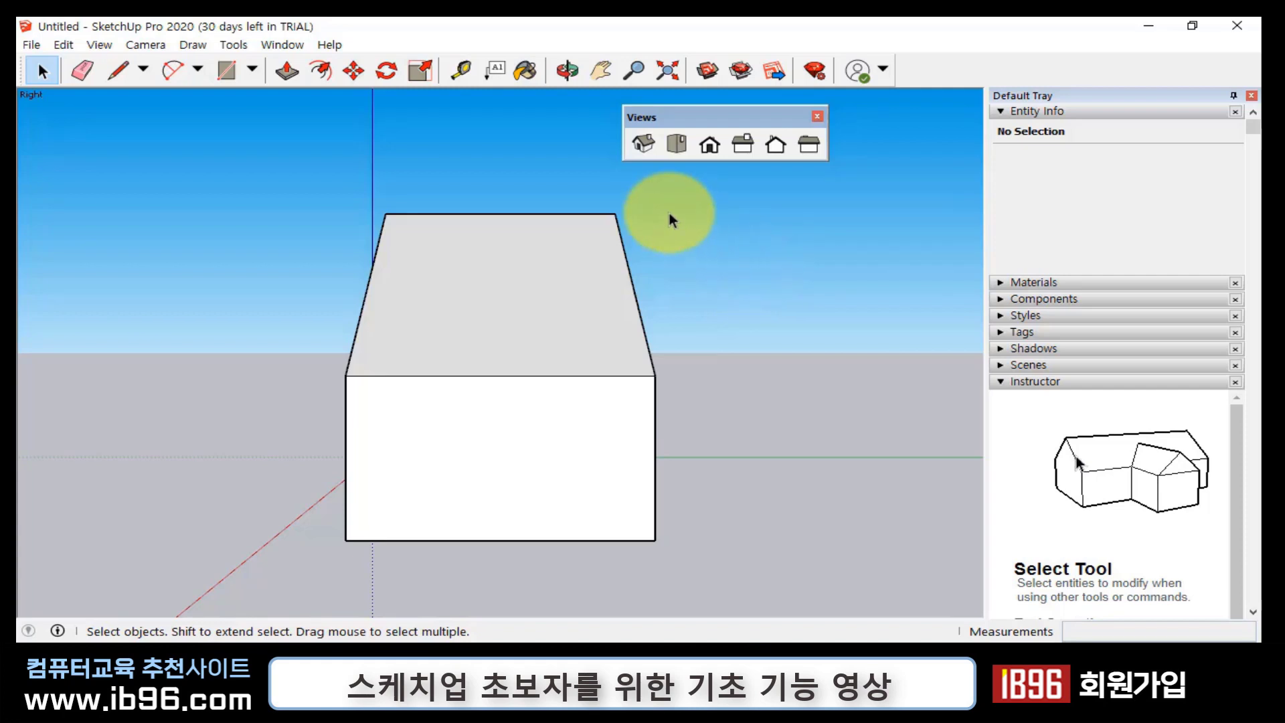
- Return to the Iso view and examine the house from Top, Front, Right, Back and Left in turn
click(640, 146)
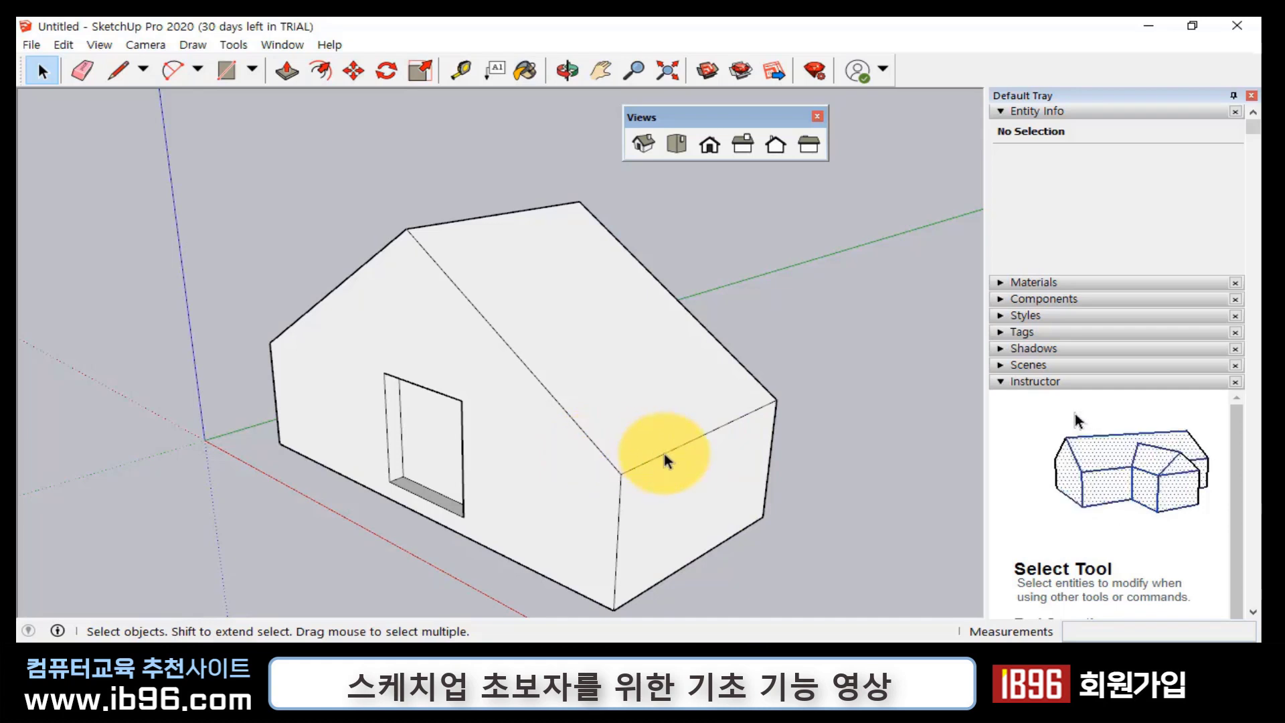
click(678, 146)
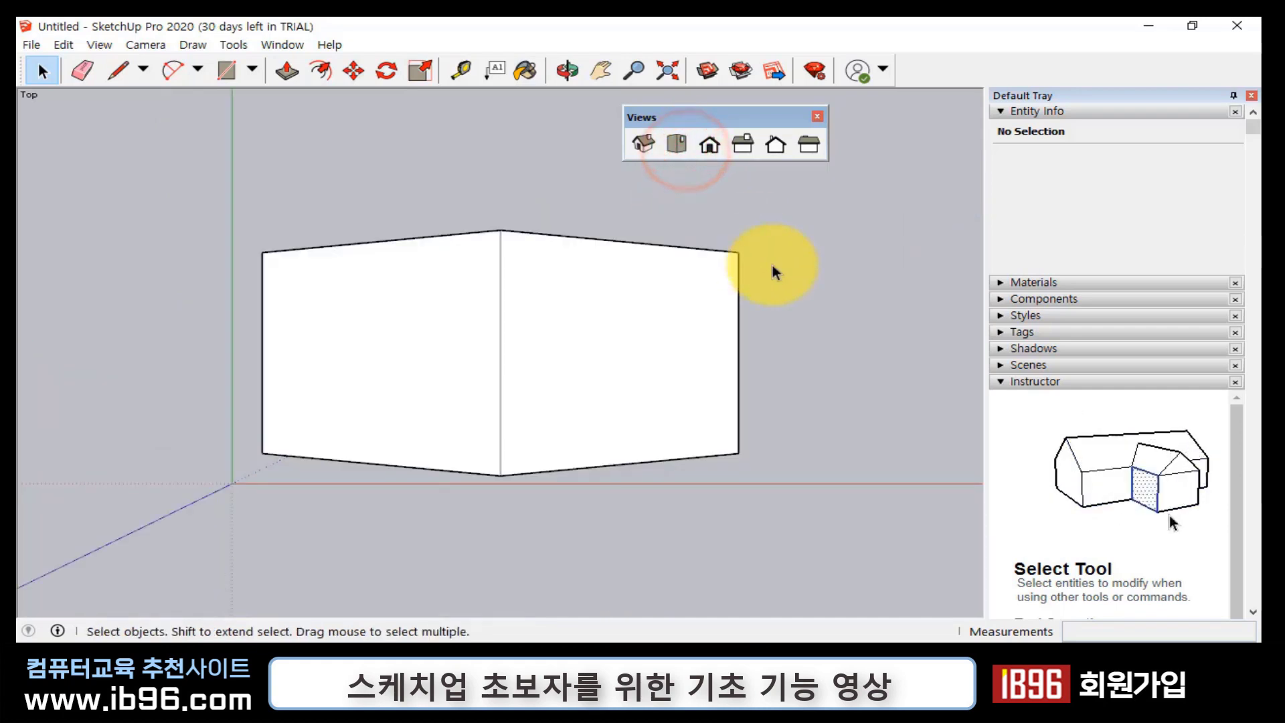
click(709, 145)
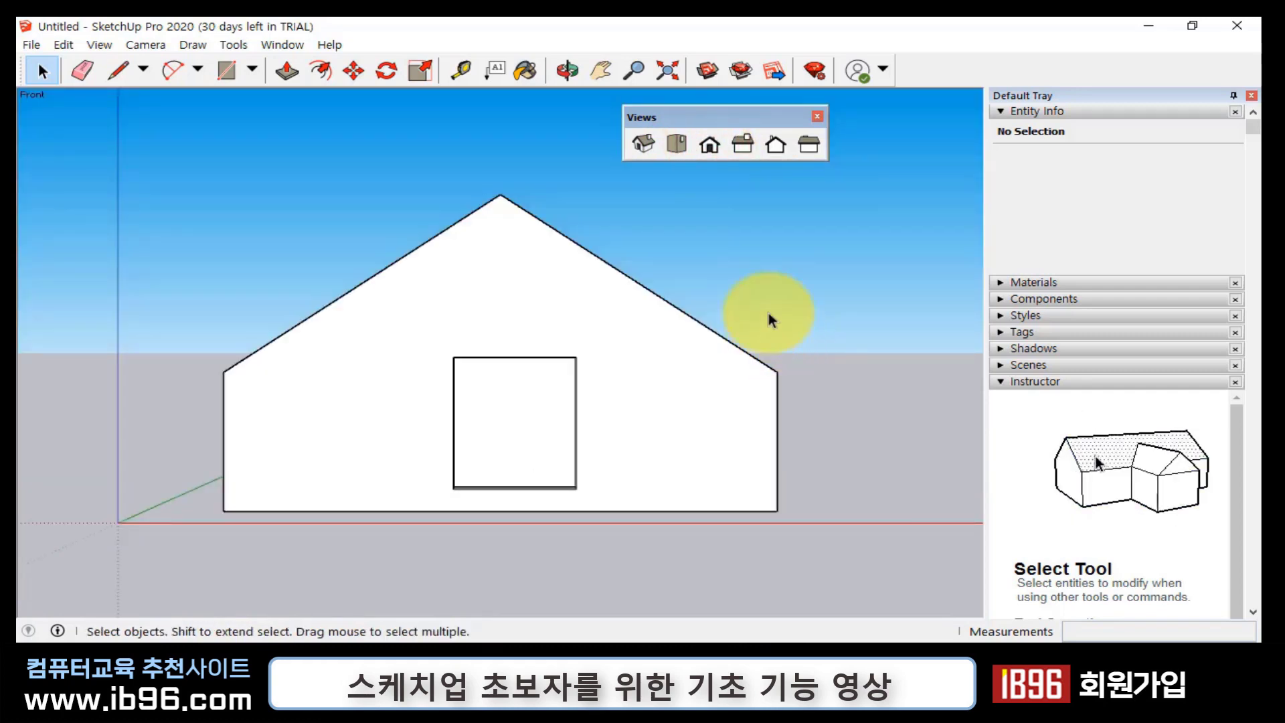
click(750, 152)
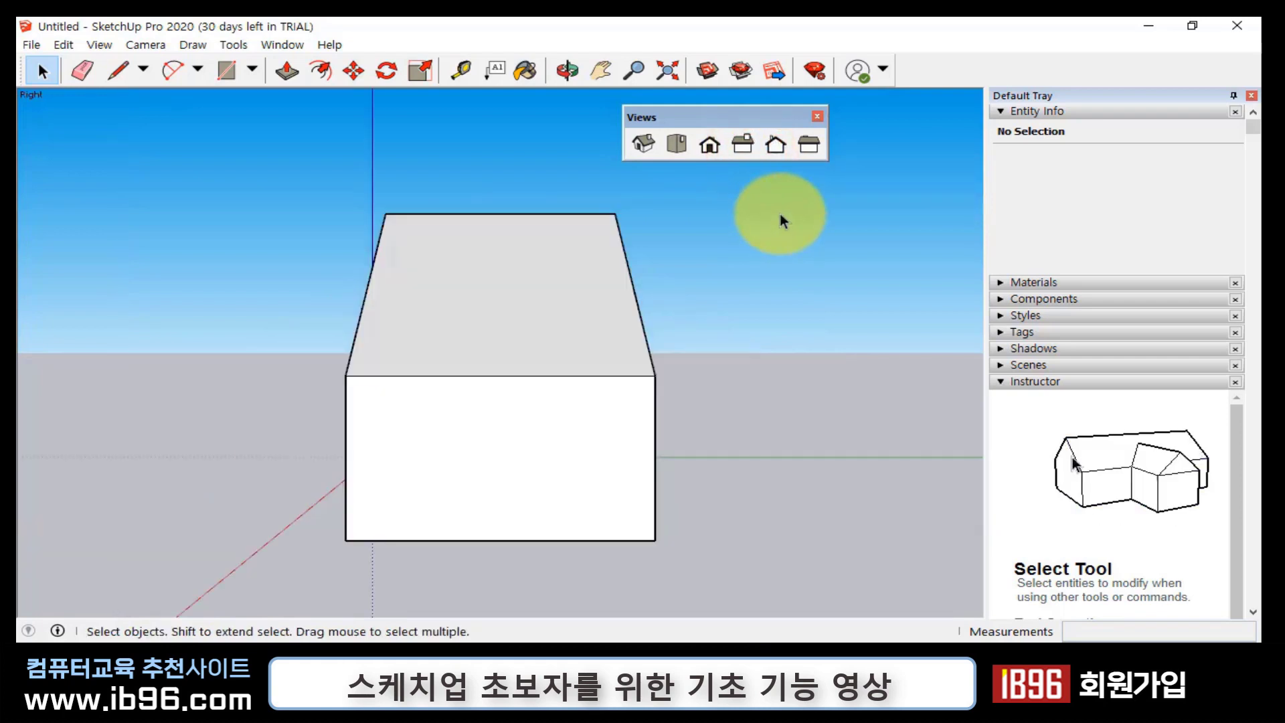
click(777, 154)
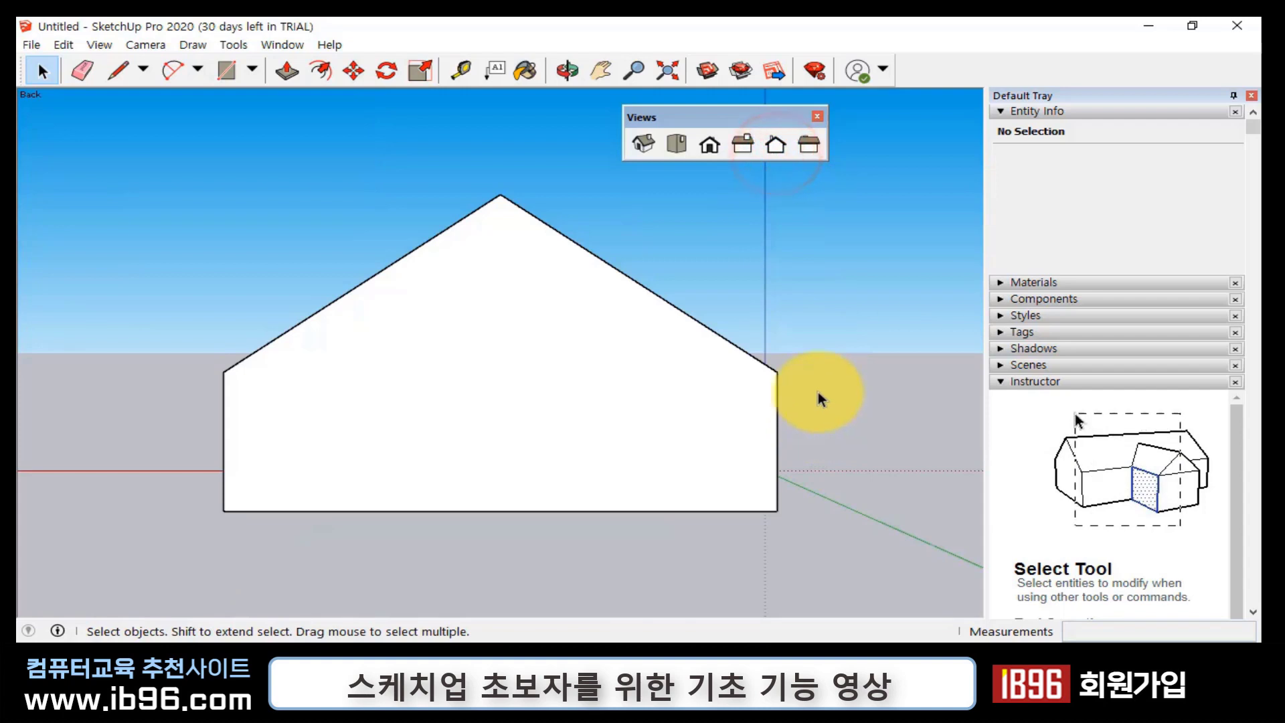
click(809, 153)
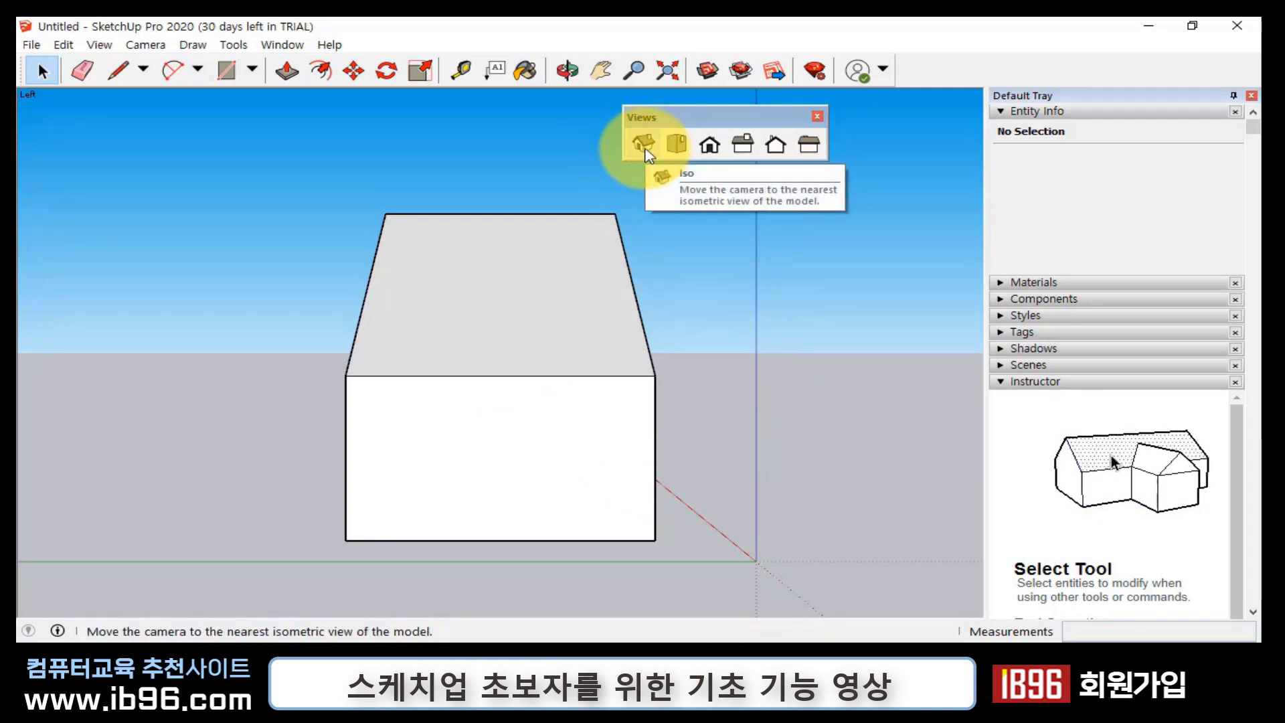
- Return to the Iso view and orbit around the house to examine its front gable wall from both sides
click(644, 145)
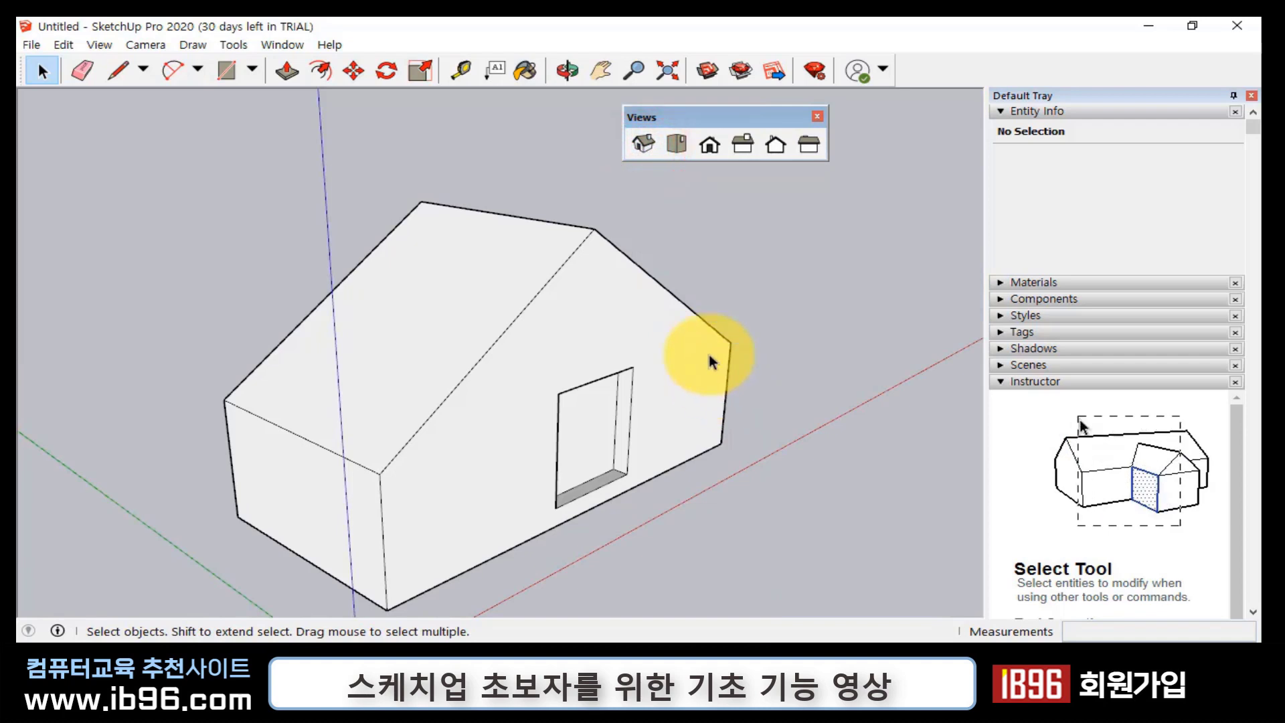
key(o)
drag(649, 441, 614, 429)
shift+middle_drag(614, 429, 769, 355)
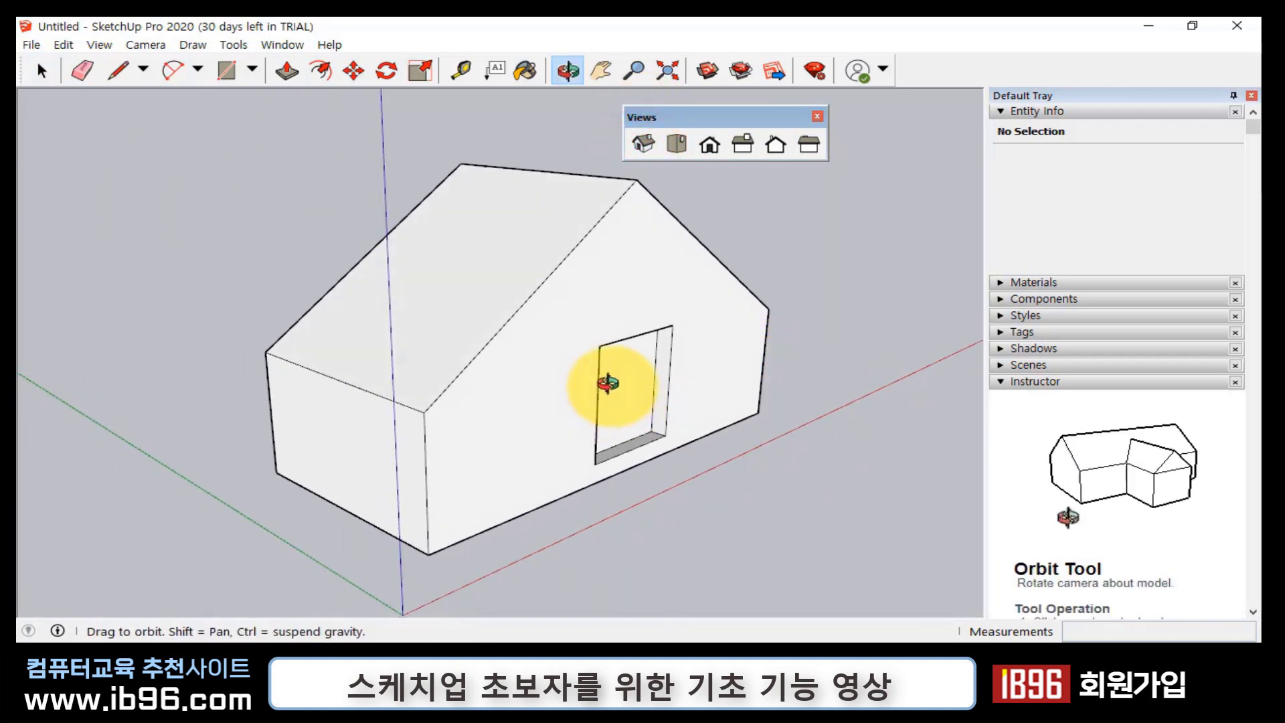
middle_drag(608, 382, 639, 390)
key(o)
drag(689, 388, 227, 428)
key(space)
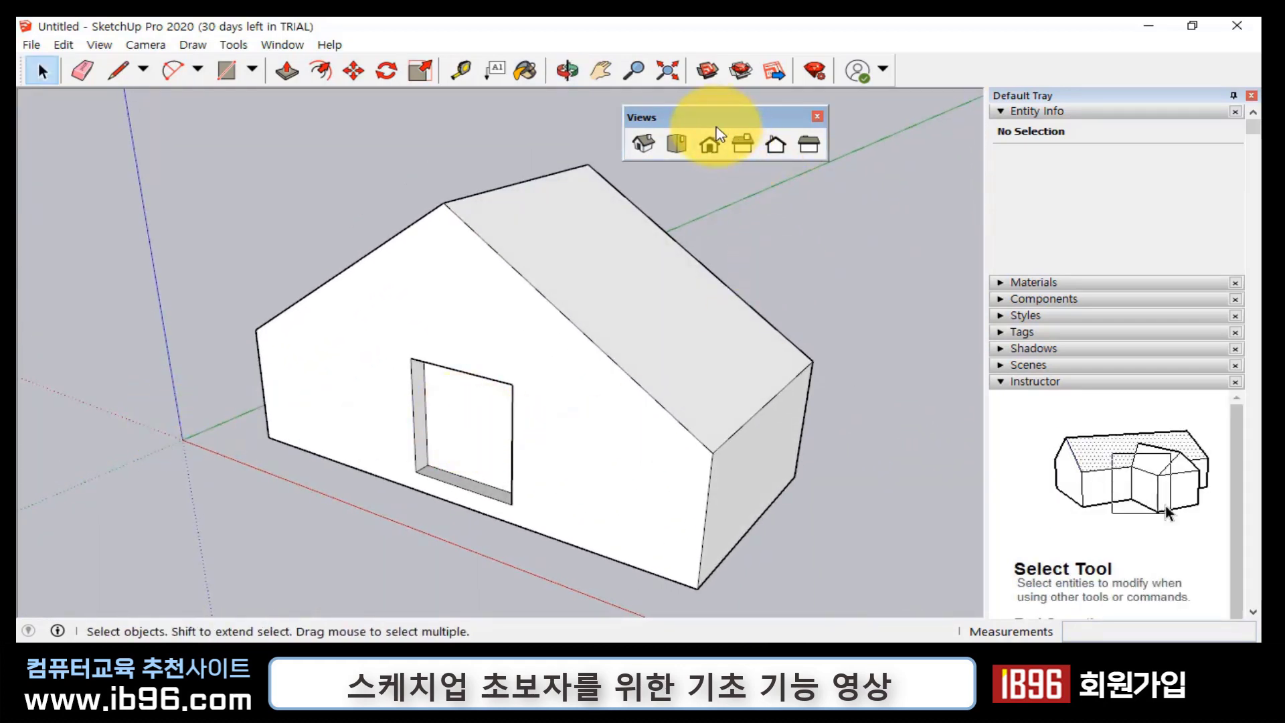
- Dock the floating Views toolbar in the same row as the Getting Started tools
drag(717, 126, 738, 155)
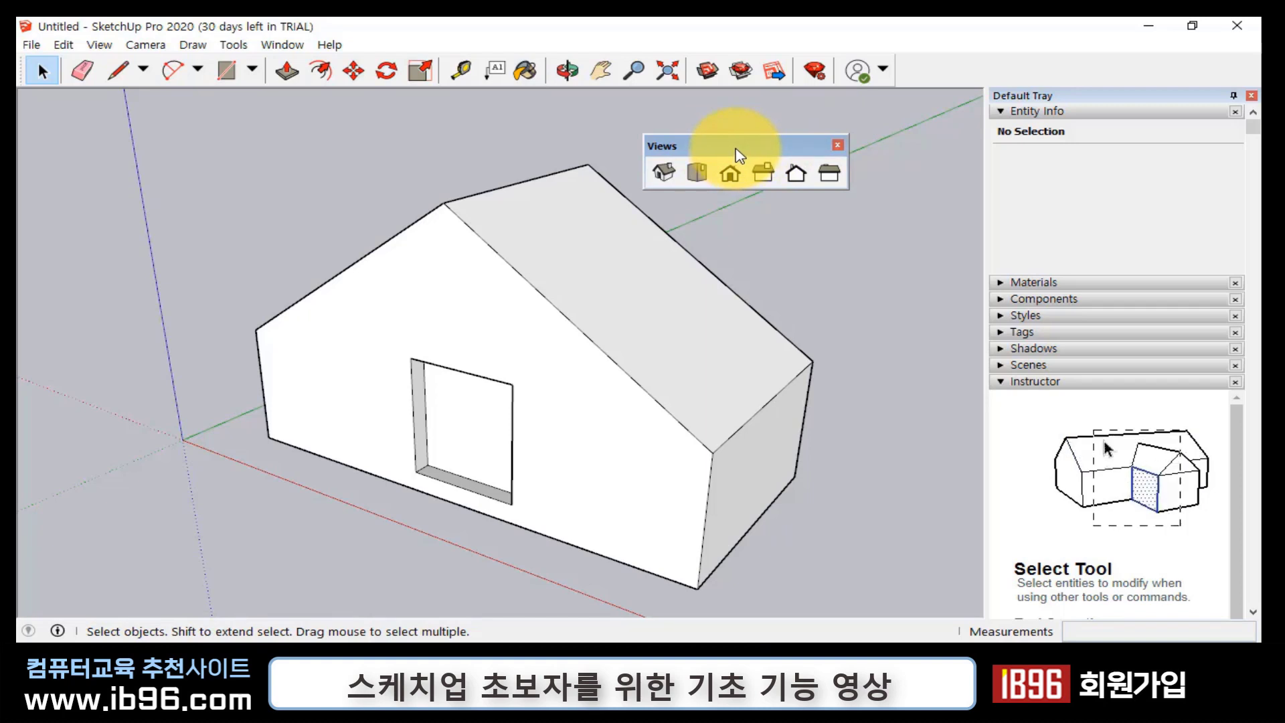
drag(736, 150, 785, 158)
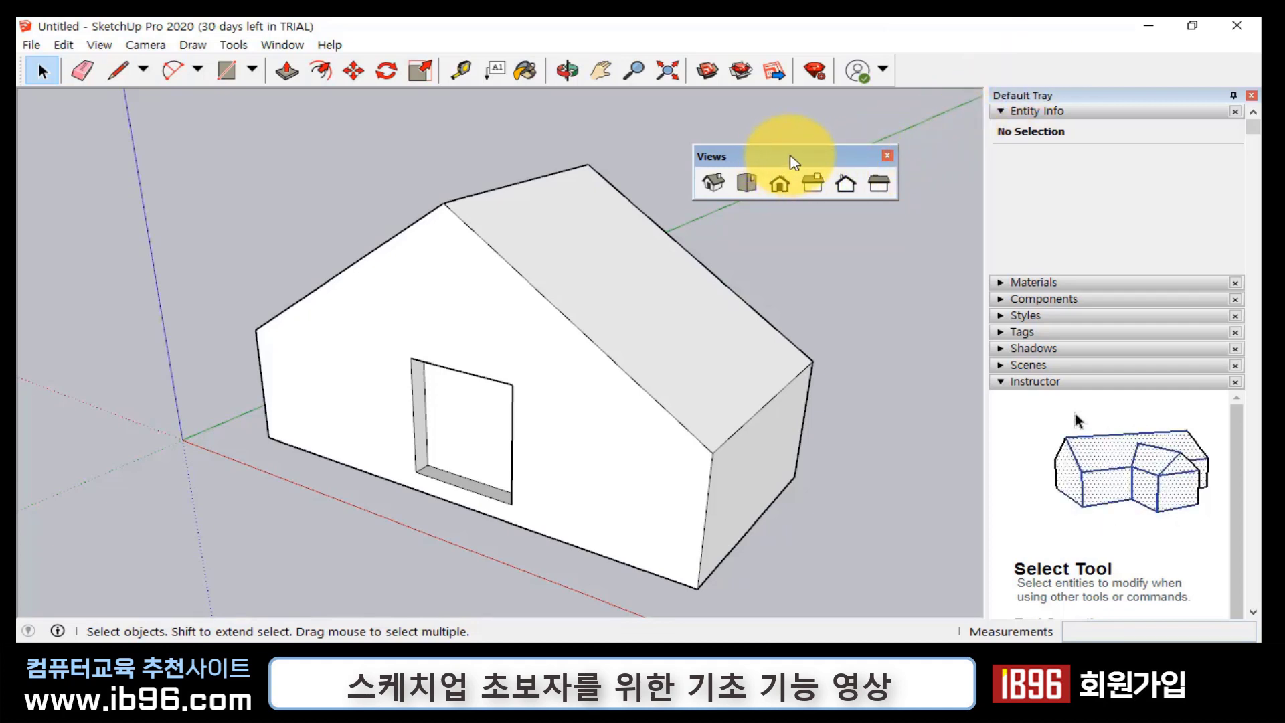
drag(794, 163, 936, 64)
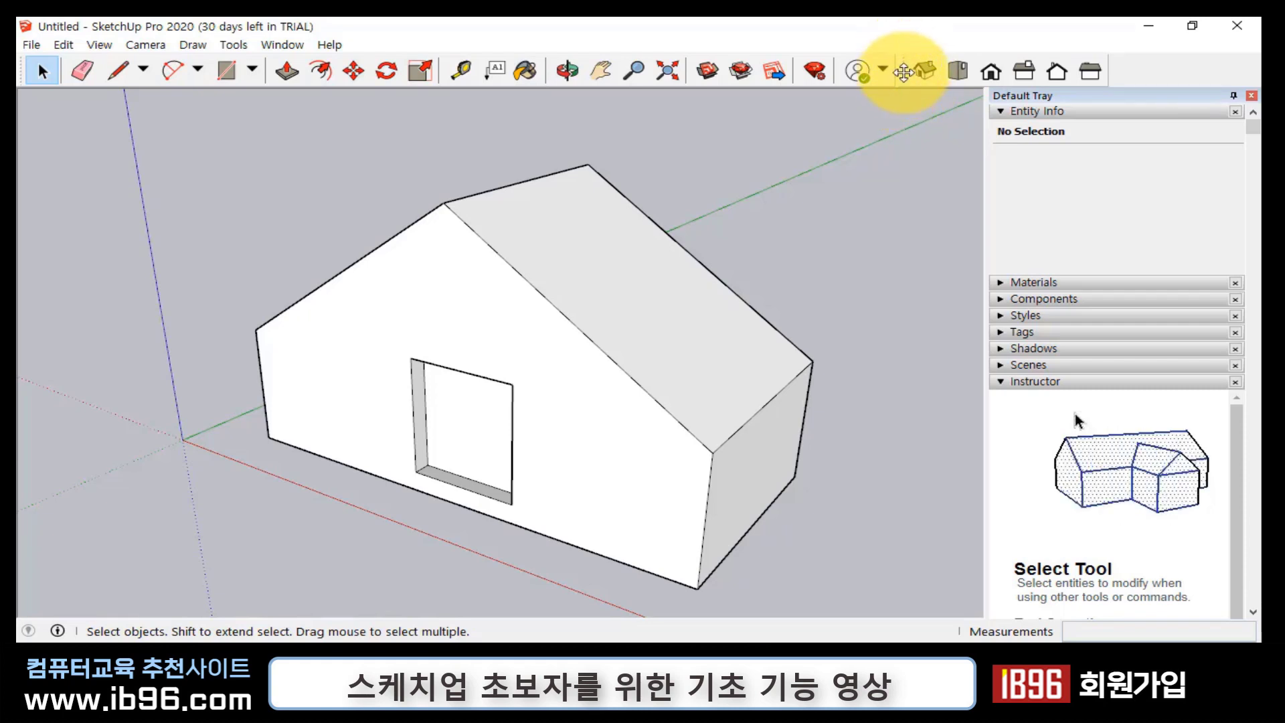
drag(903, 72, 789, 198)
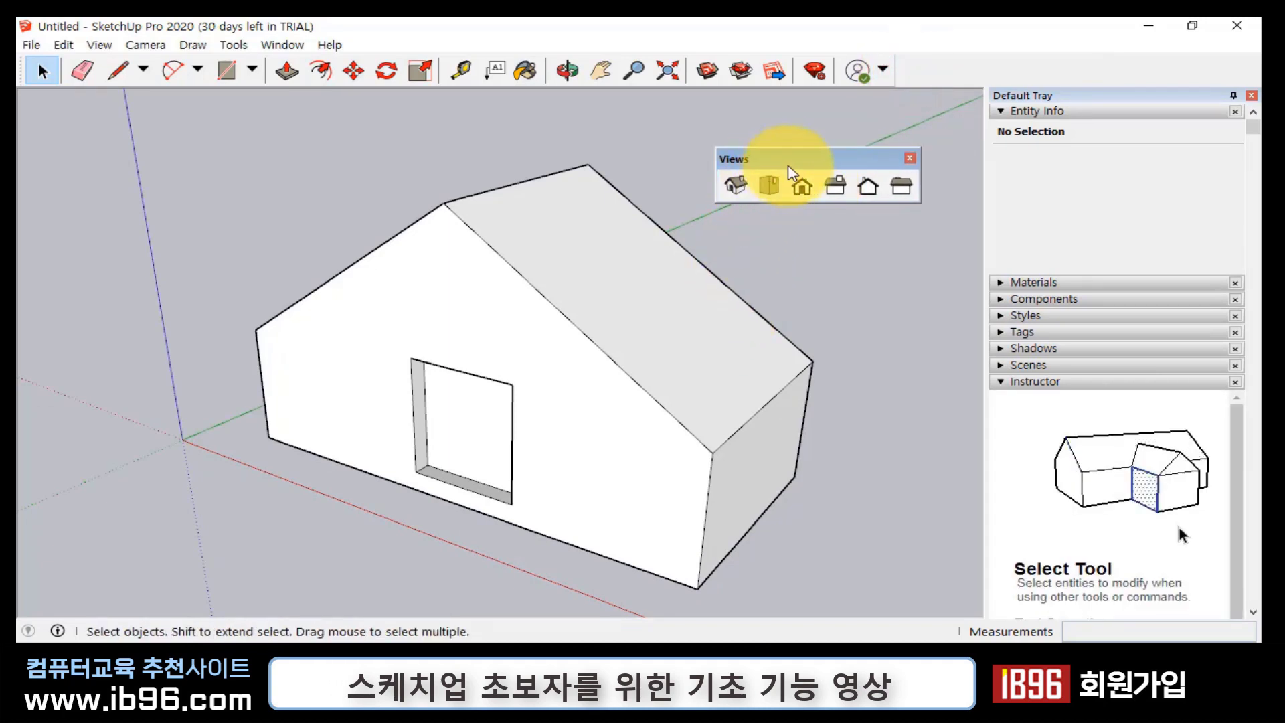
drag(791, 170, 942, 65)
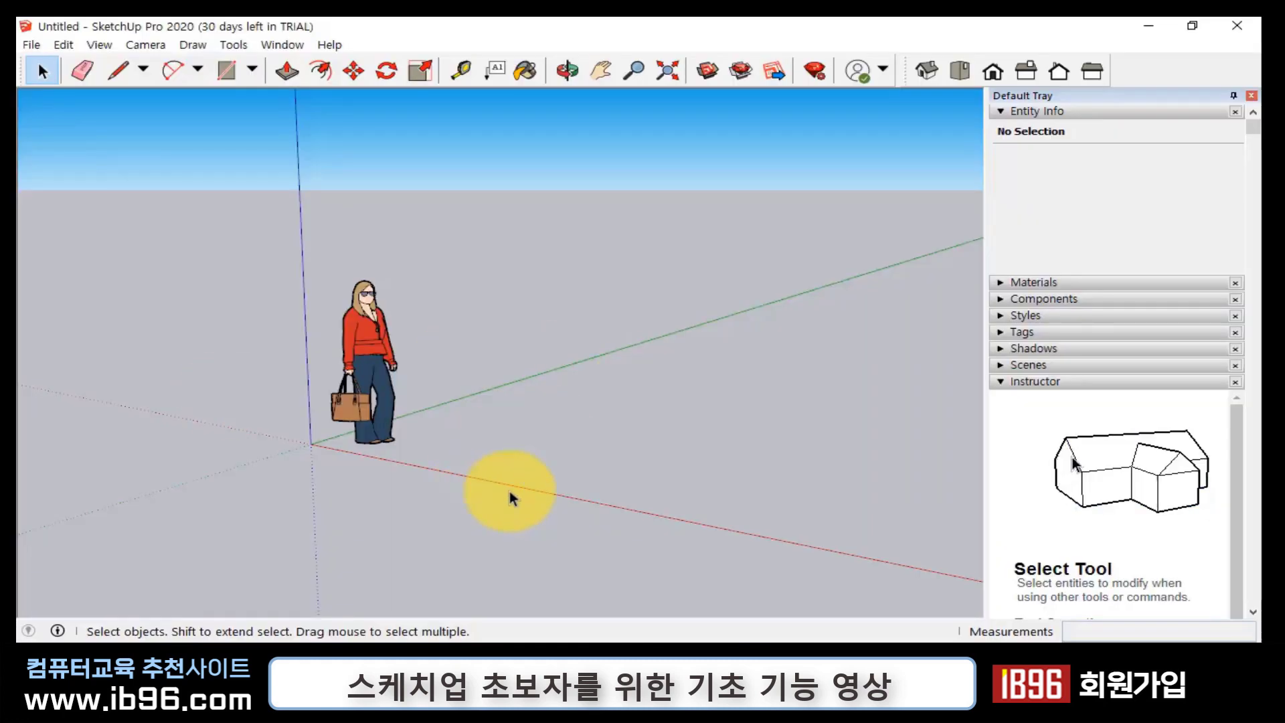
- Turn on the Drawing toolbar in the toolbar settings and leave it floating in the upper part of the drawing area
click(688, 436)
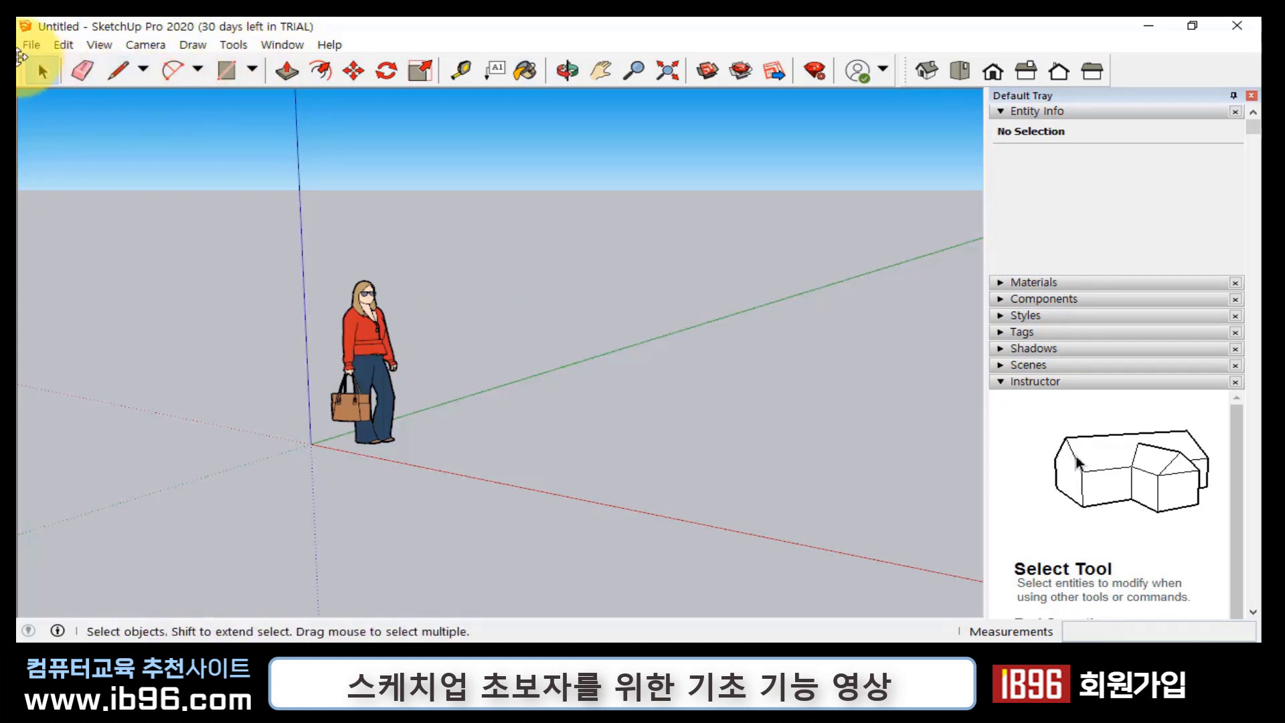
click(100, 45)
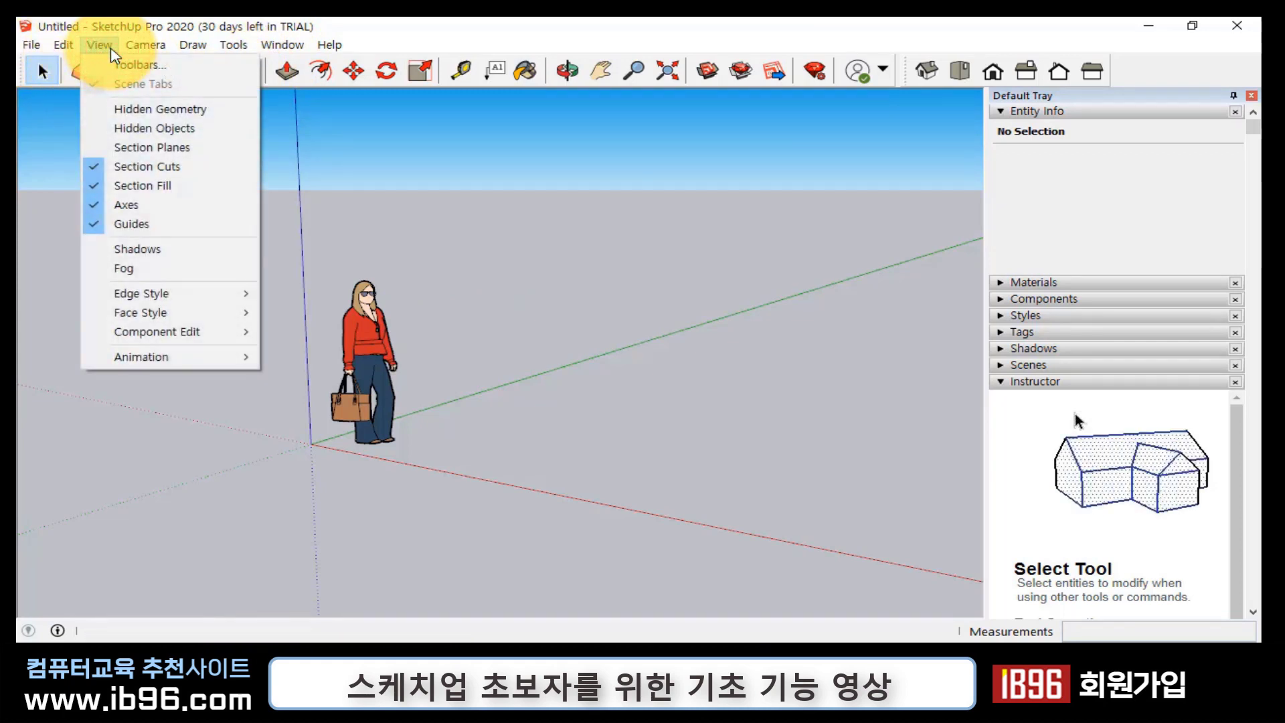
click(204, 67)
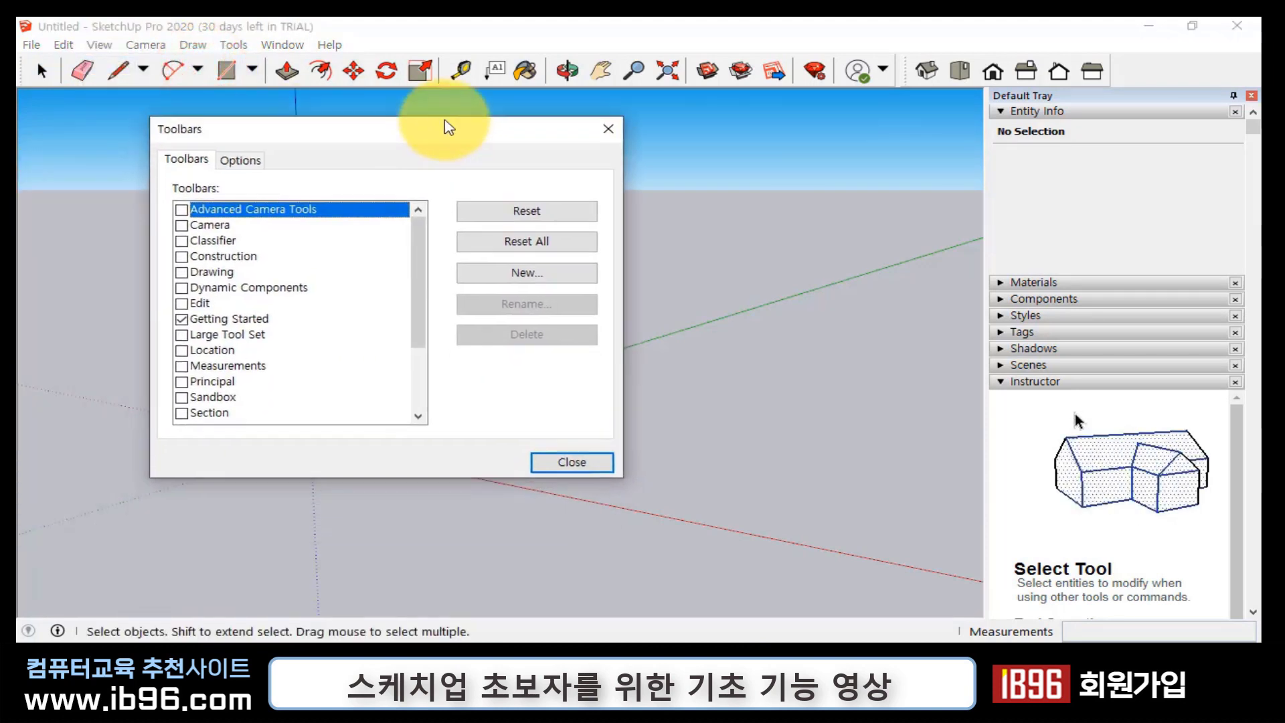
mouse_move(423, 244)
mouse_down()
mouse_move(422, 360)
mouse_move(419, 236)
mouse_up()
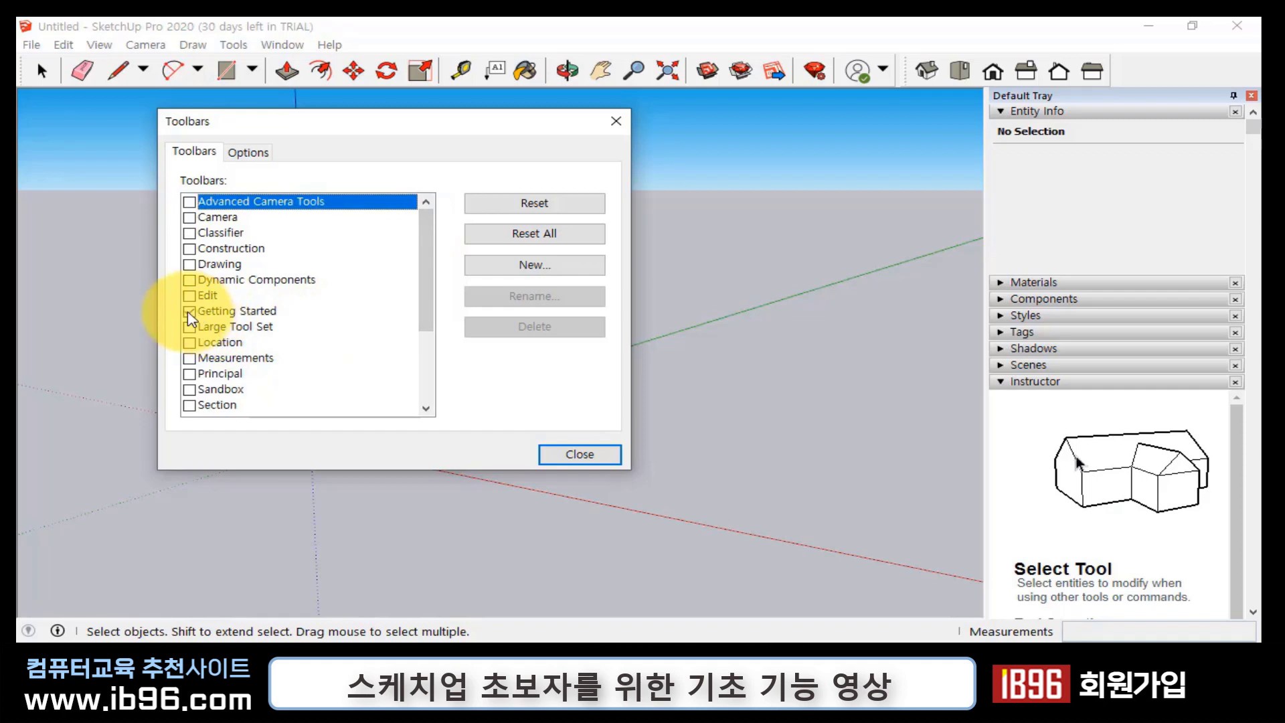
drag(426, 289, 429, 385)
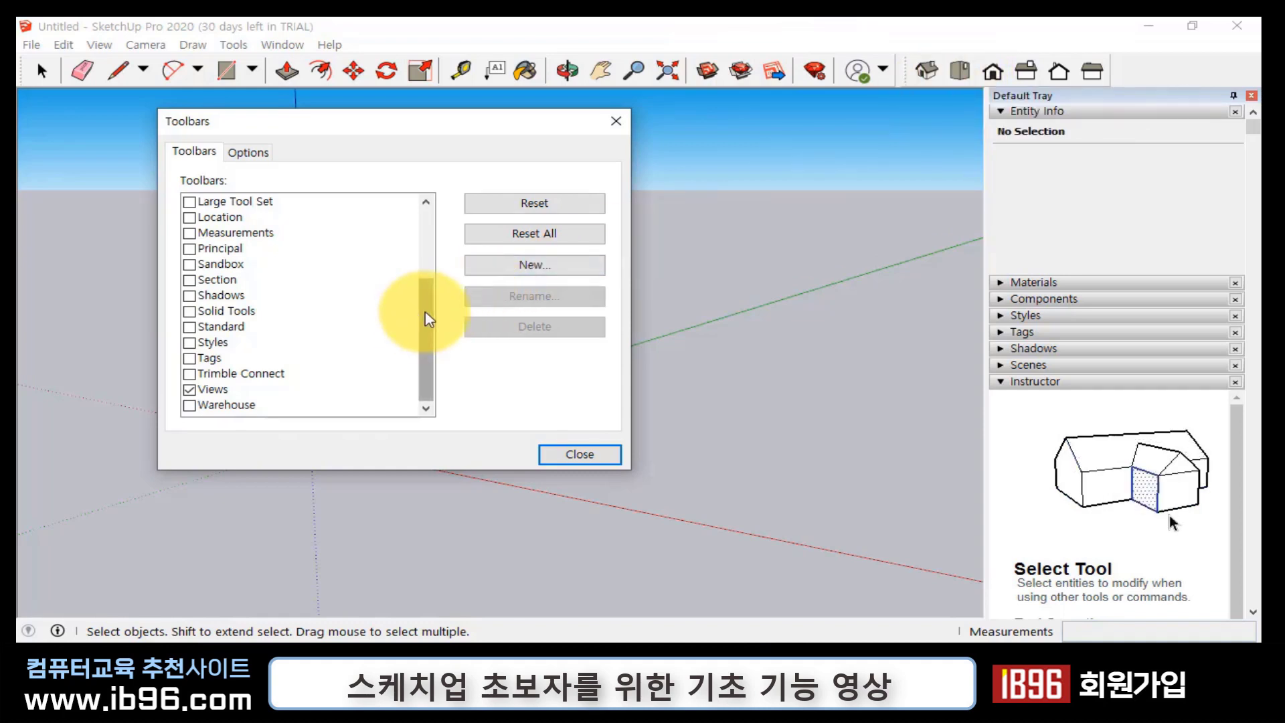
drag(429, 320, 425, 221)
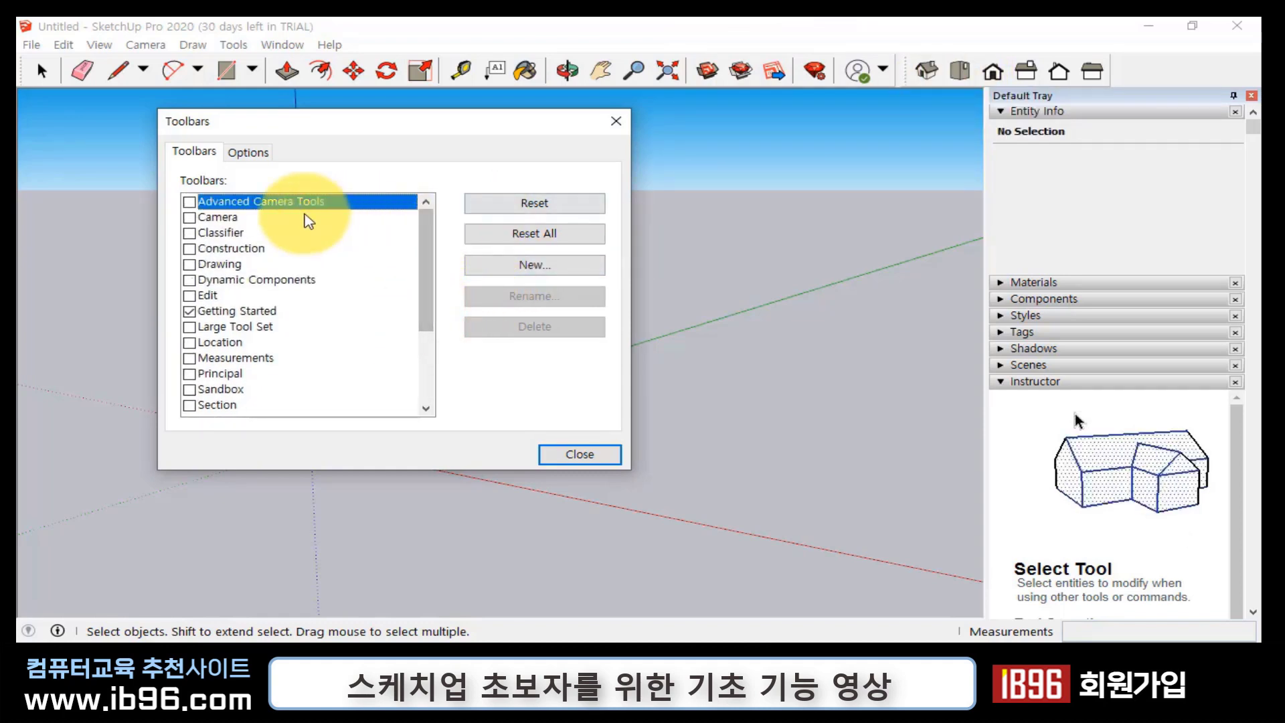
click(189, 265)
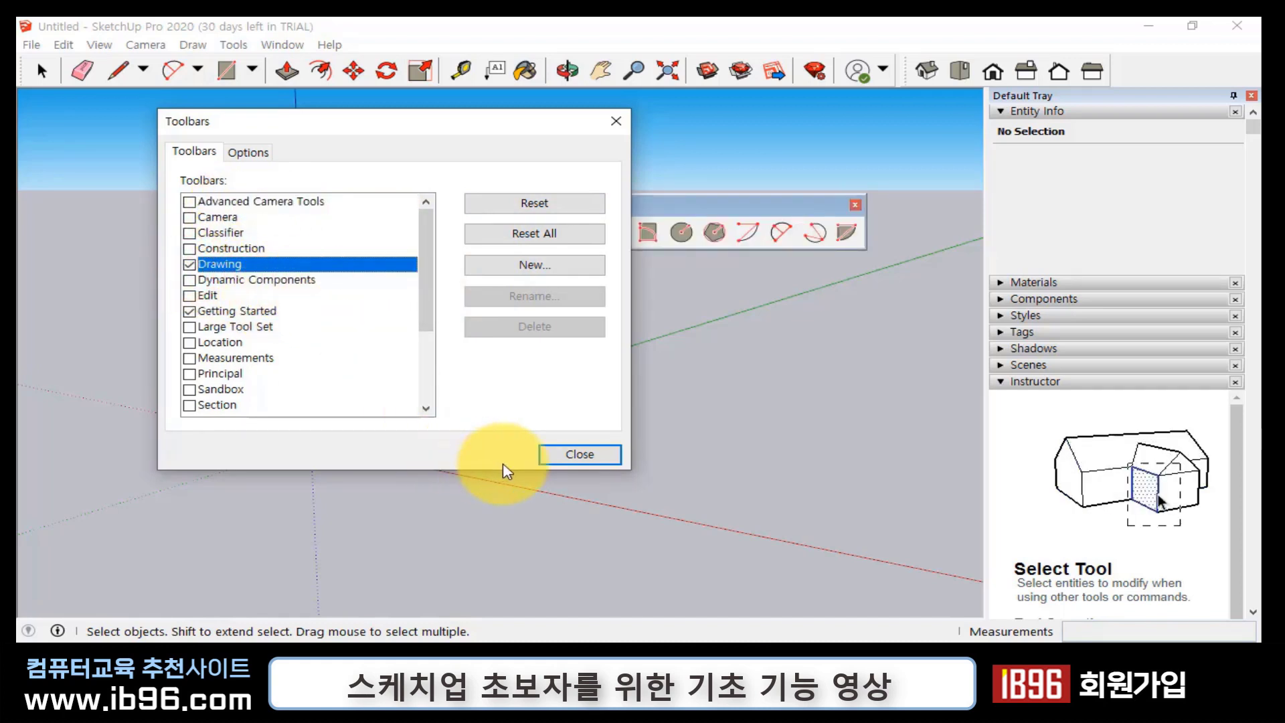
click(578, 453)
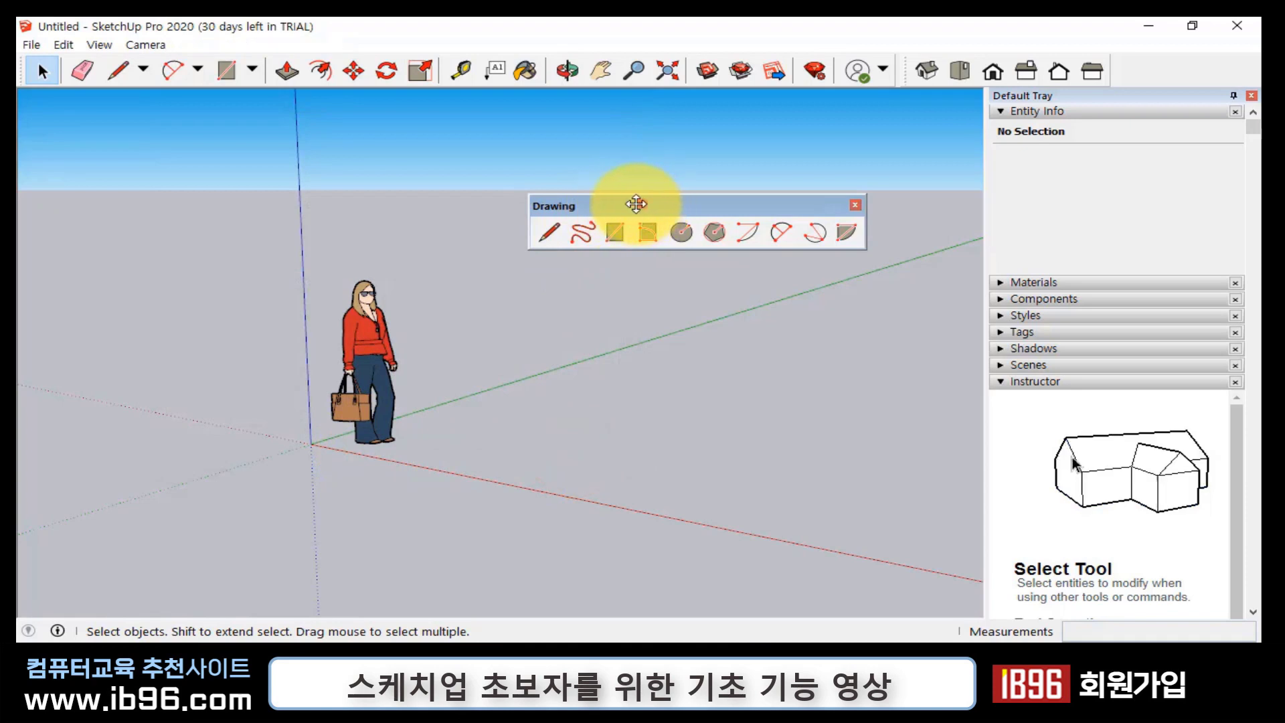
drag(635, 204, 475, 125)
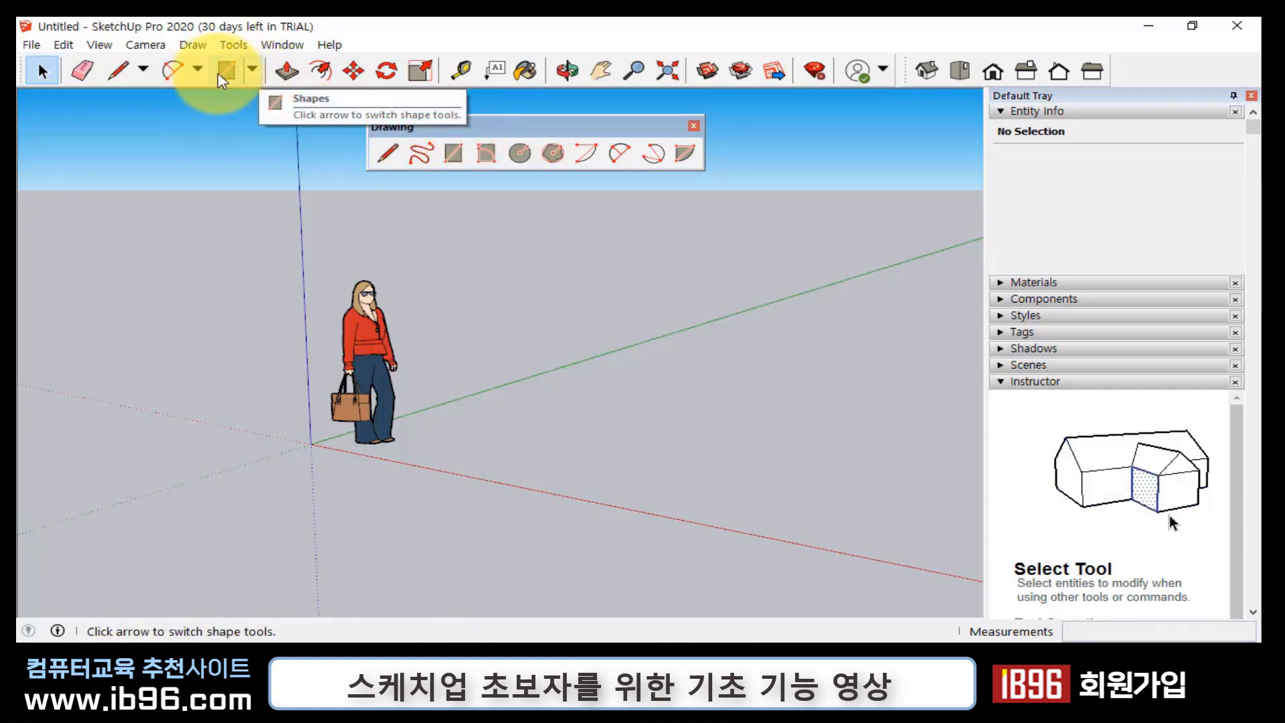
- Look through the line, arc and shape tool variants of the Getting Started tools for comparison with the Drawing toolbar
click(143, 70)
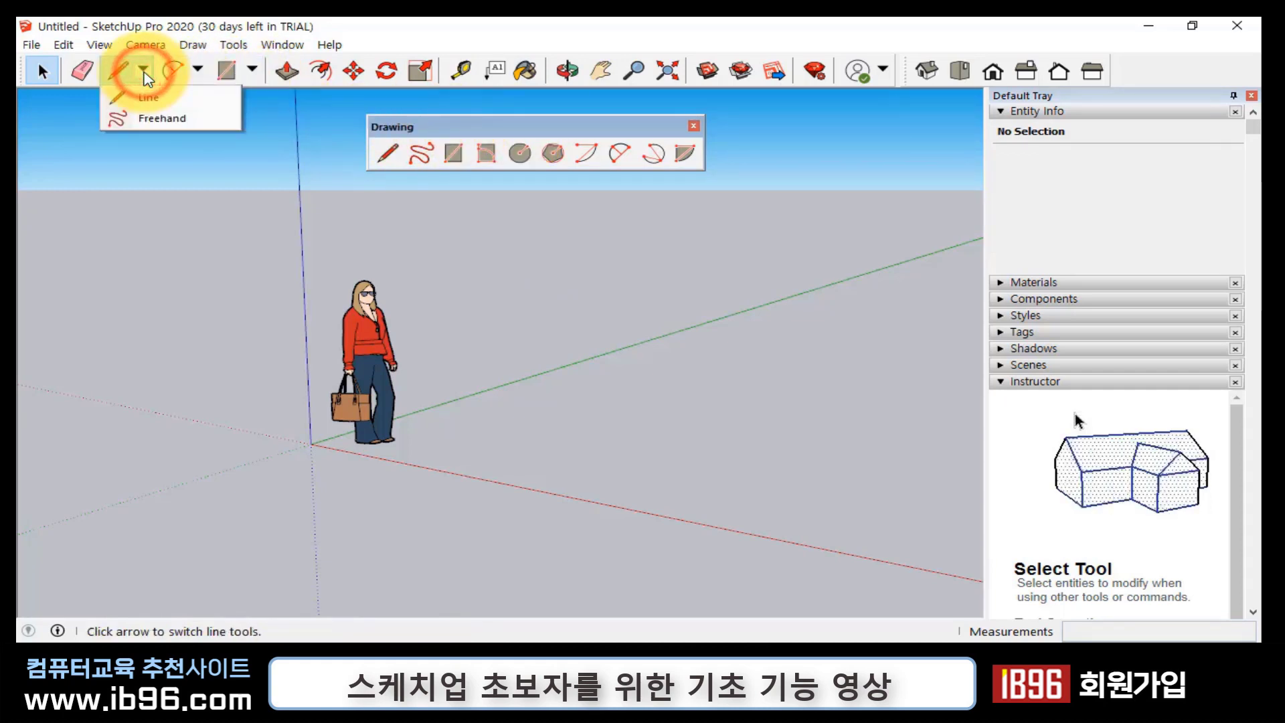
click(143, 69)
click(204, 70)
click(203, 69)
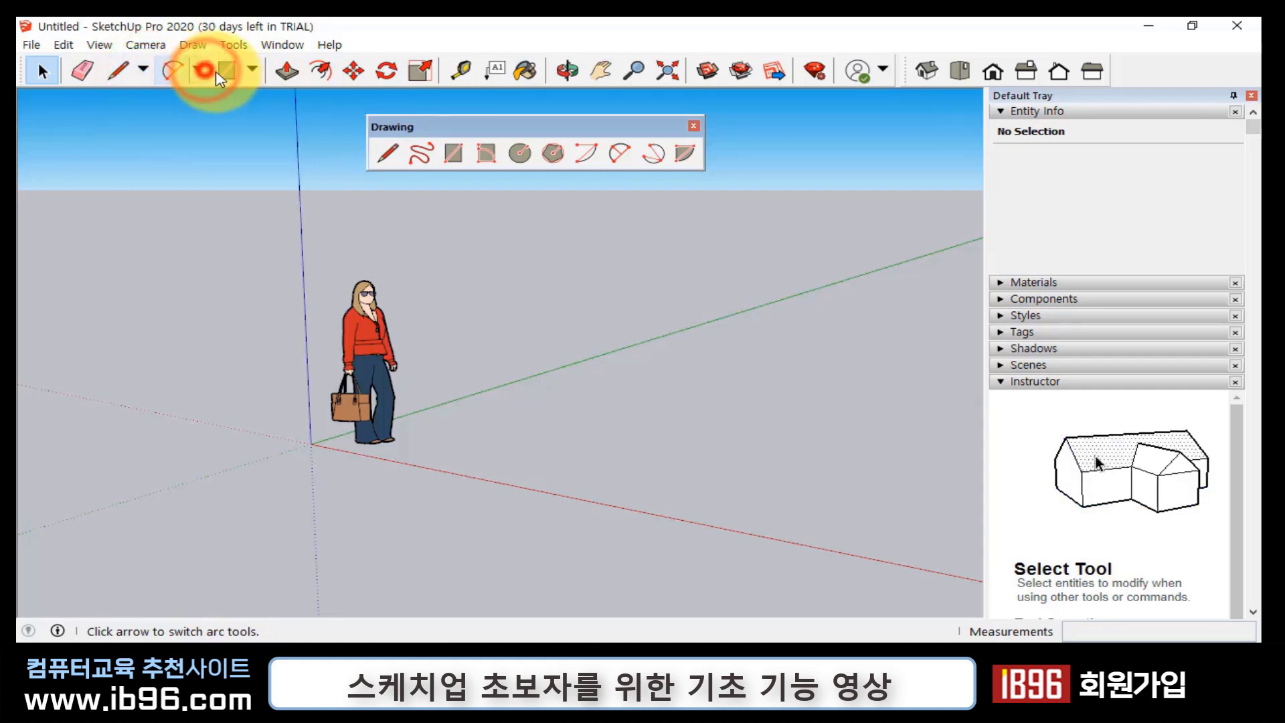
click(253, 70)
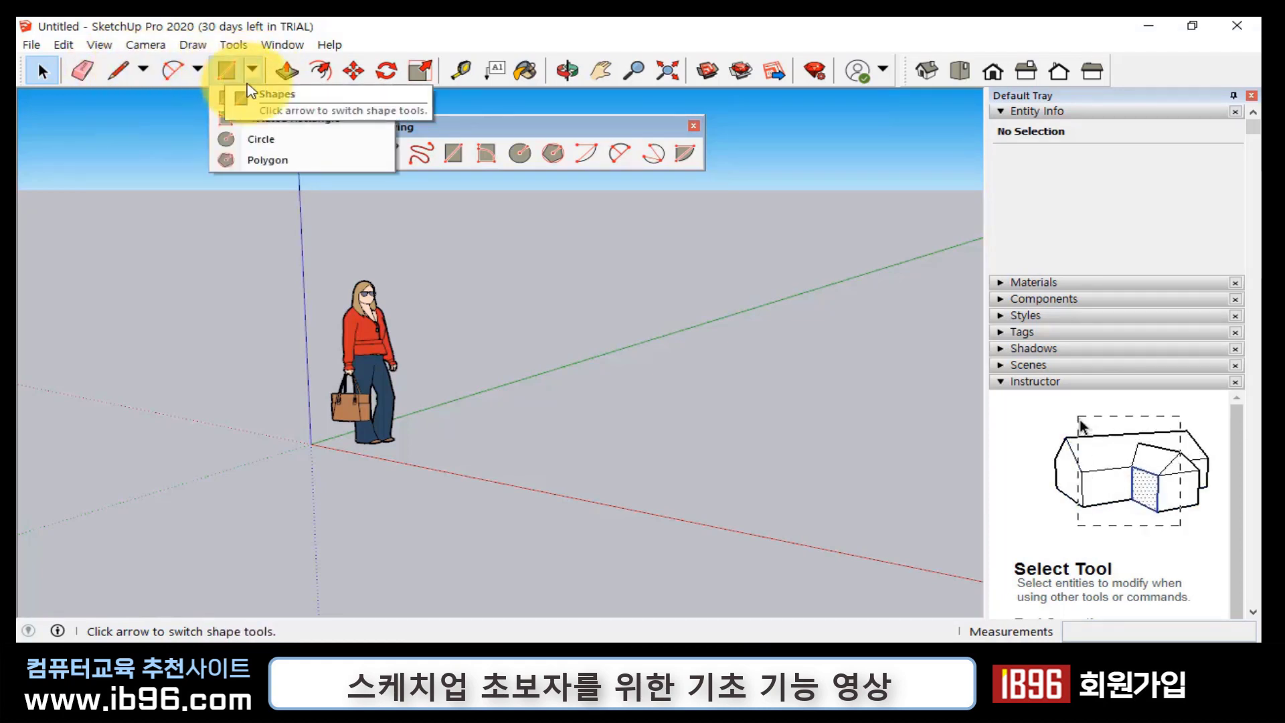
click(480, 246)
- Shift the floating Drawing toolbar slightly and turn on the Large Tool Set in the toolbar settings
drag(507, 129, 483, 121)
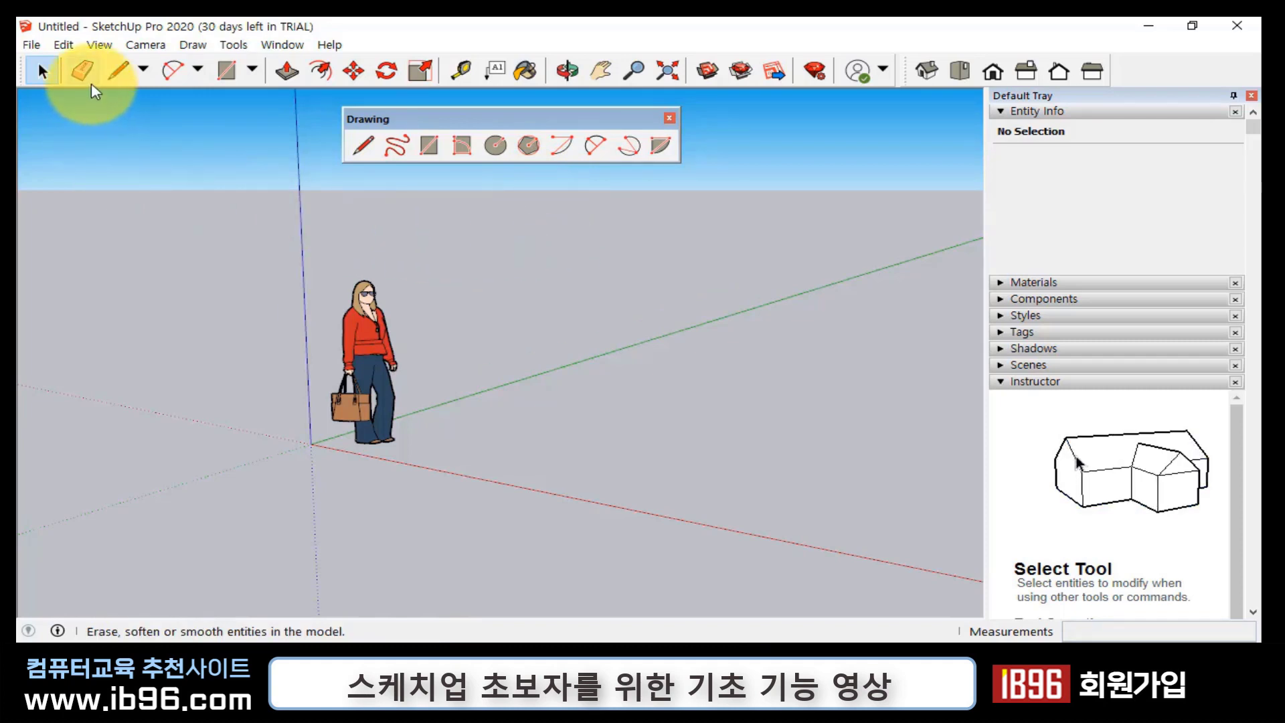
click(101, 46)
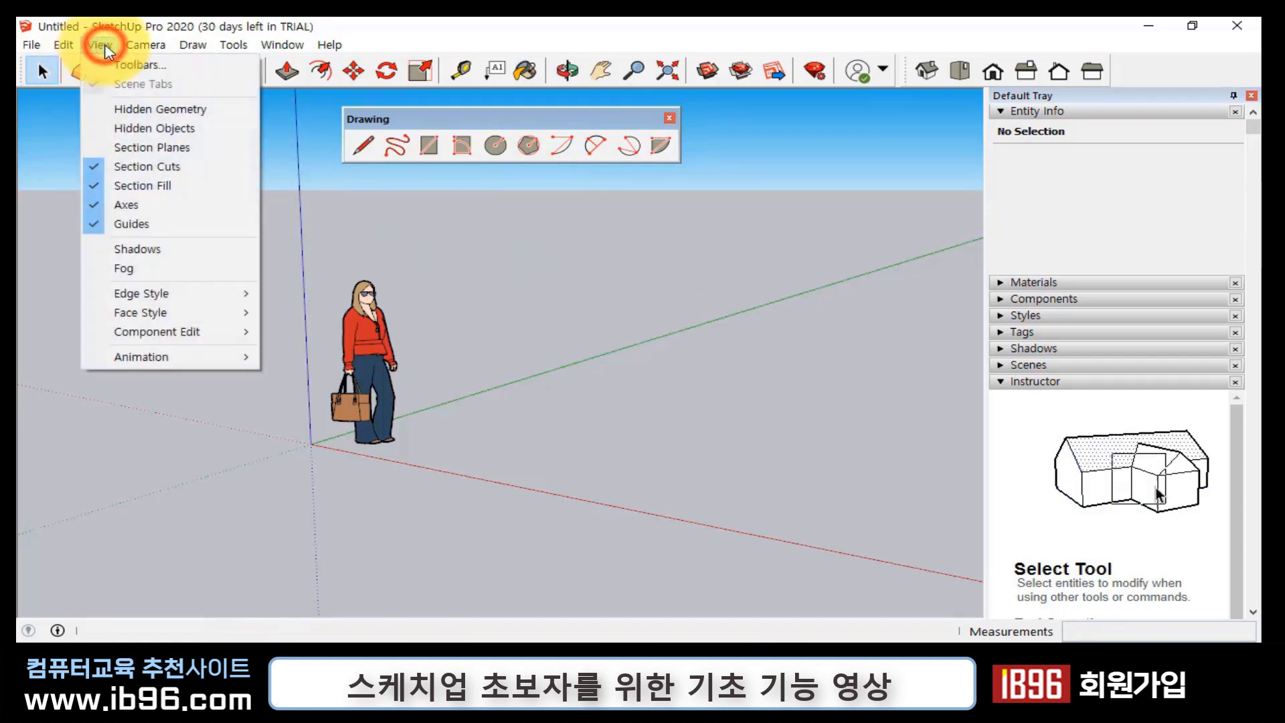
click(188, 67)
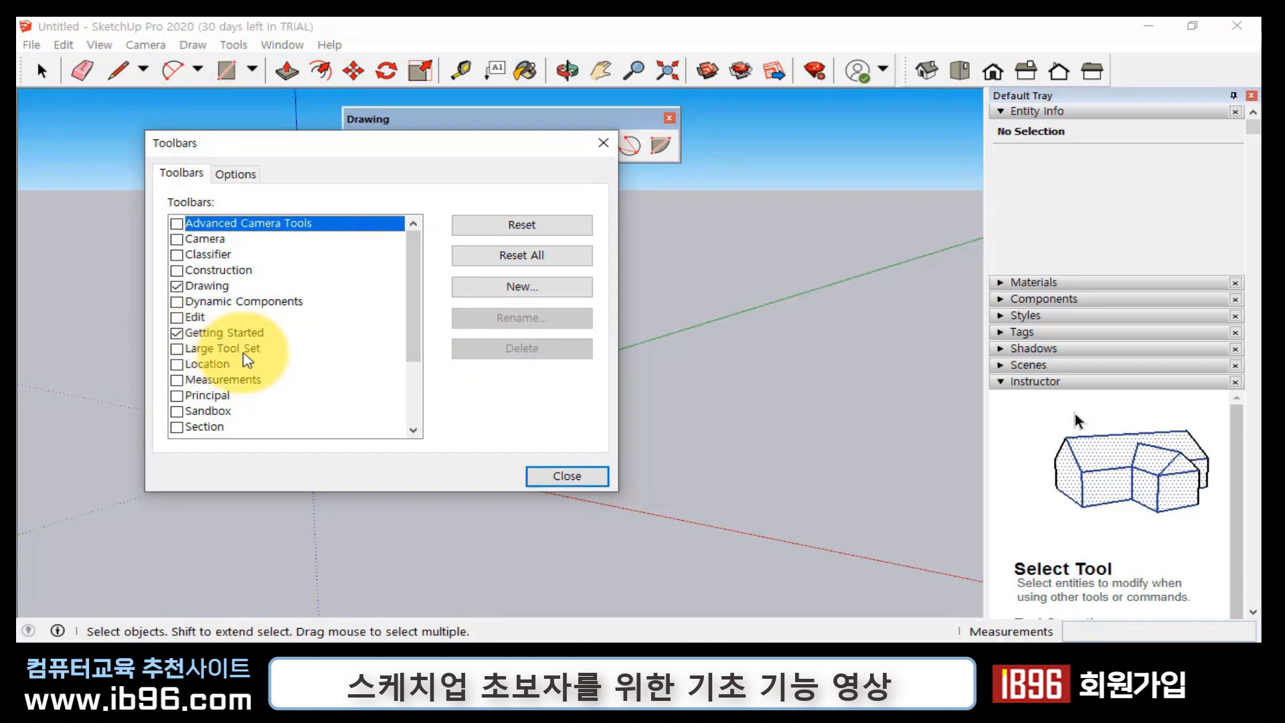
click(177, 349)
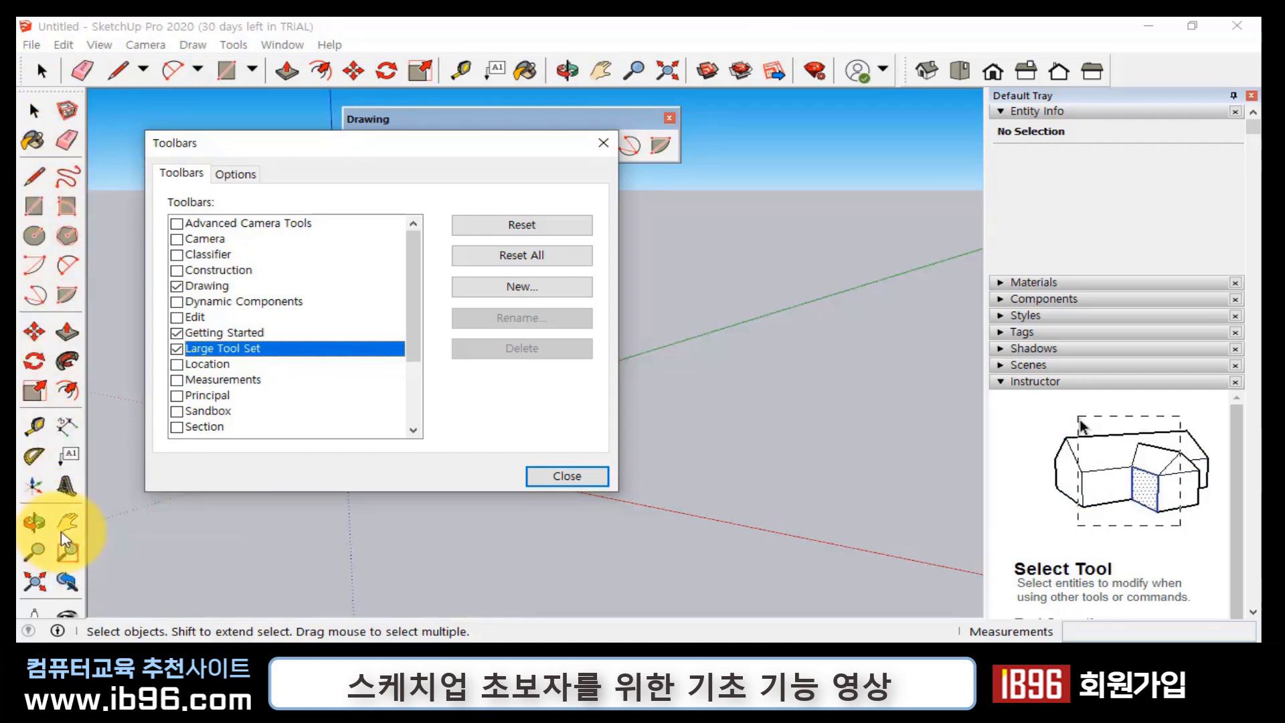
click(566, 476)
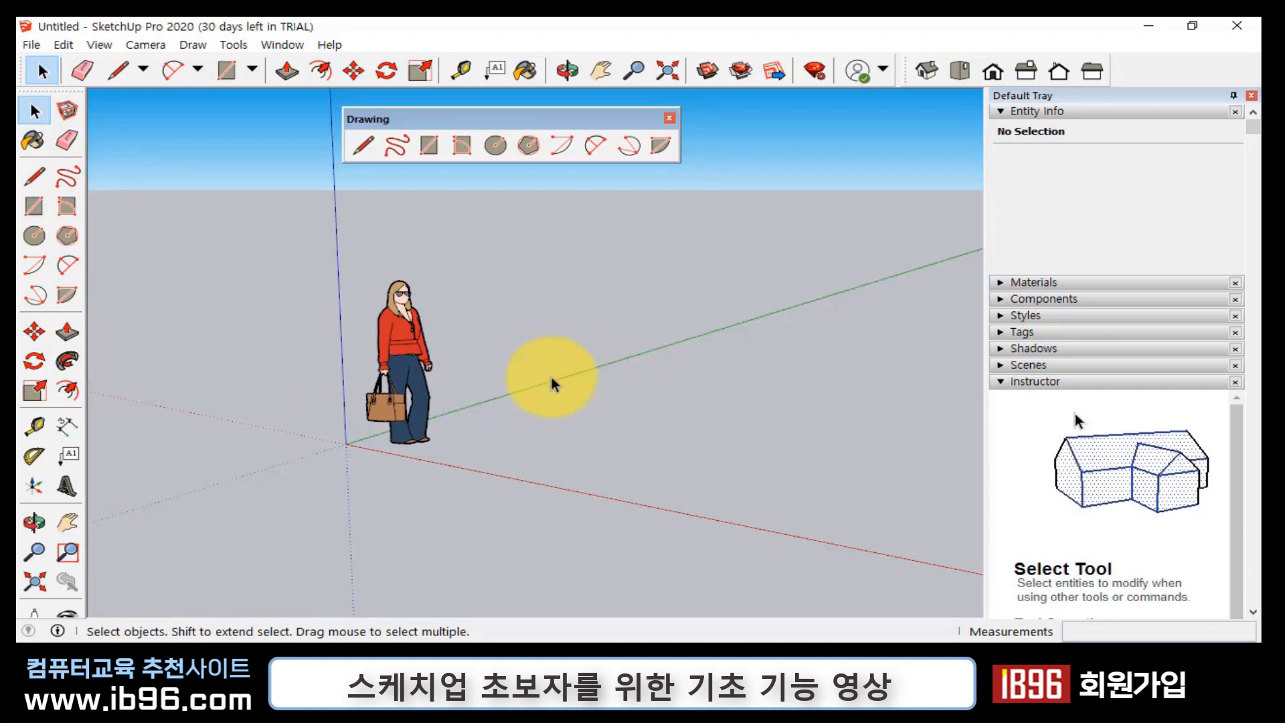
- Select the default human figure standing near the origin and delete it
middle_drag(529, 353, 412, 364)
click(413, 364)
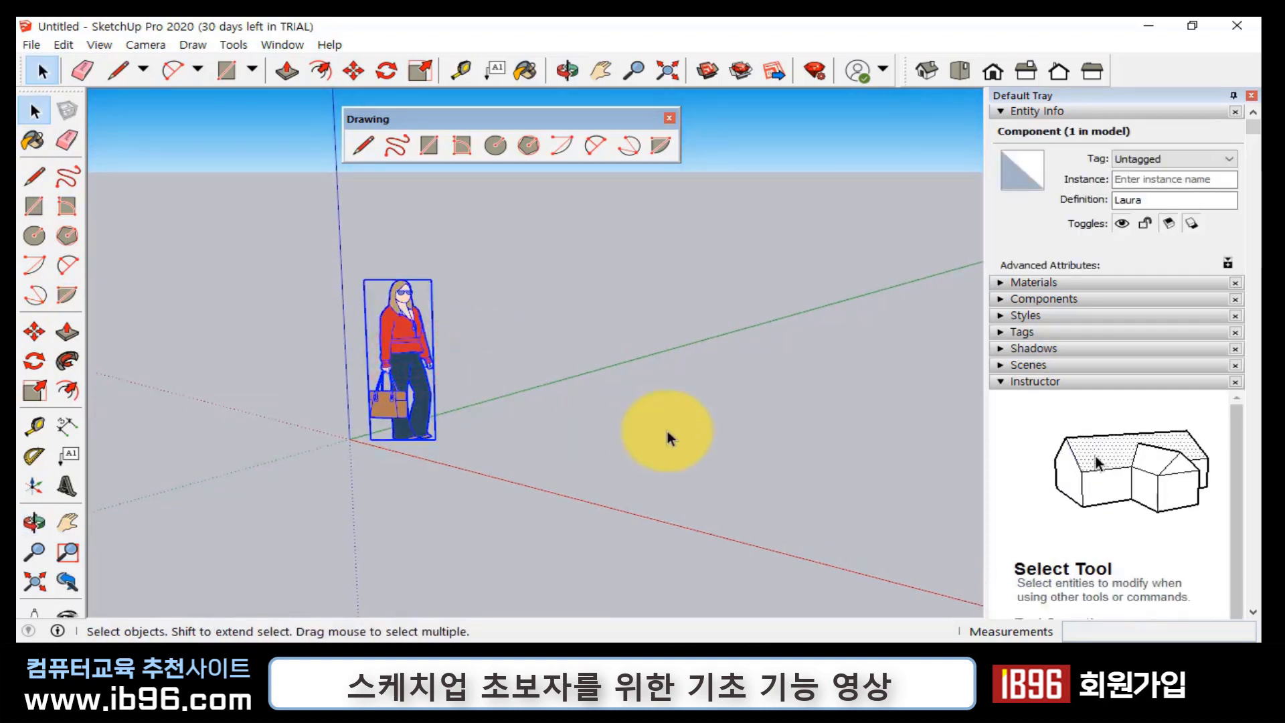
click(692, 419)
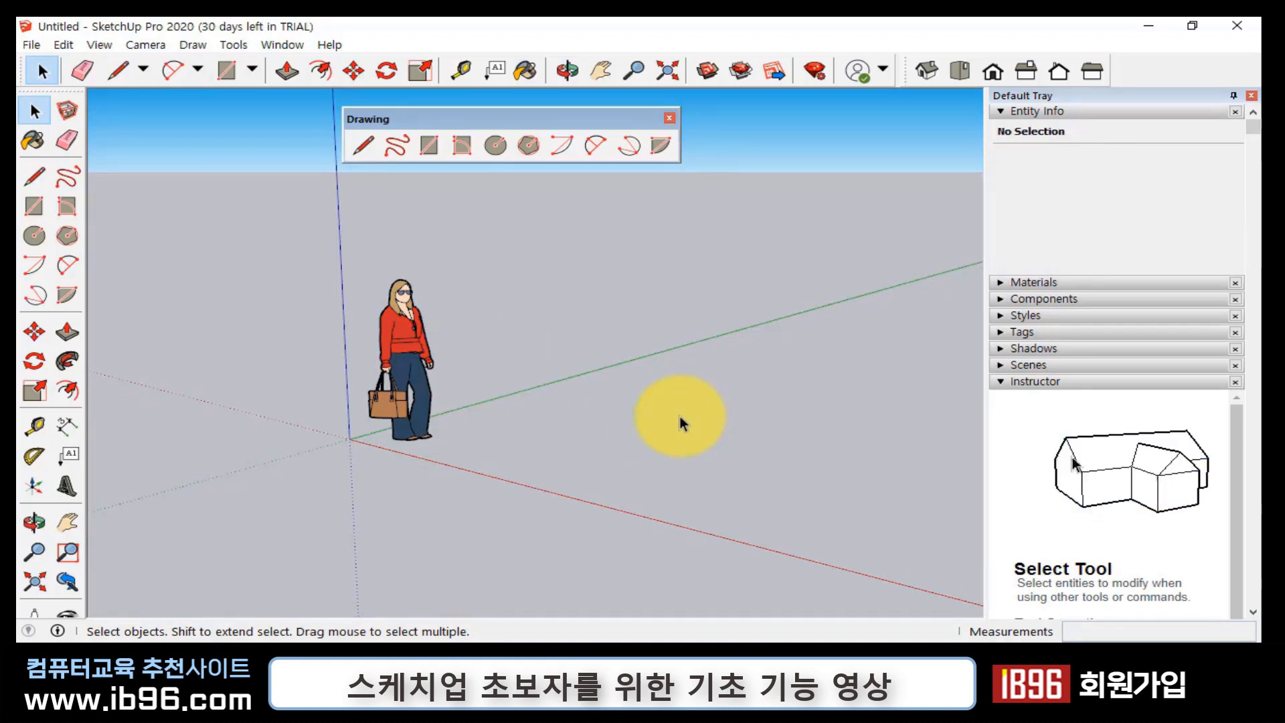
click(406, 361)
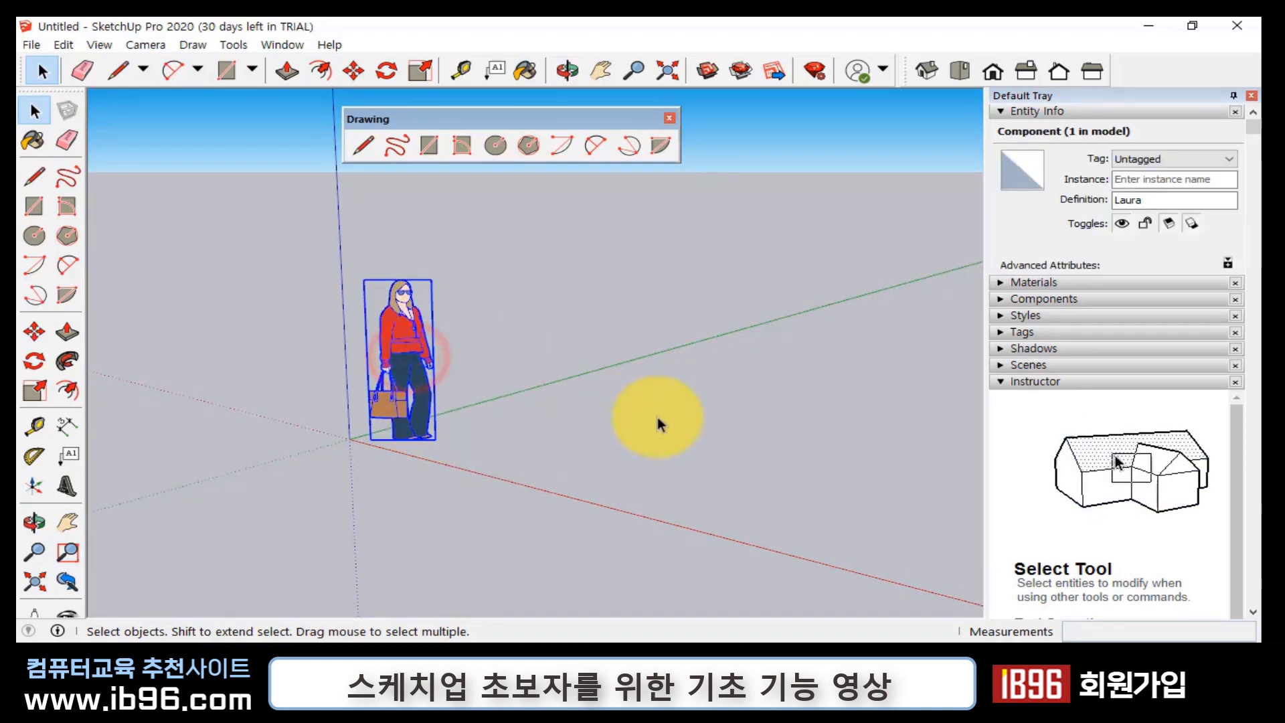
click(657, 416)
click(429, 353)
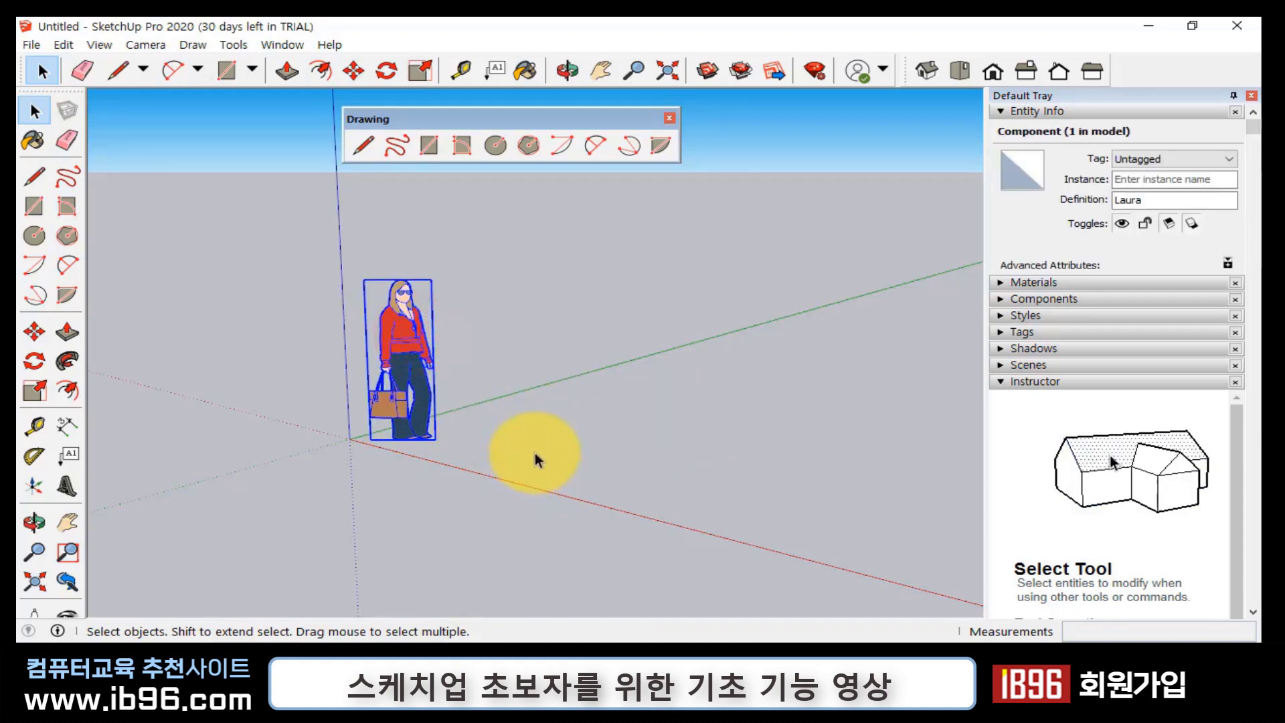
key(Delete)
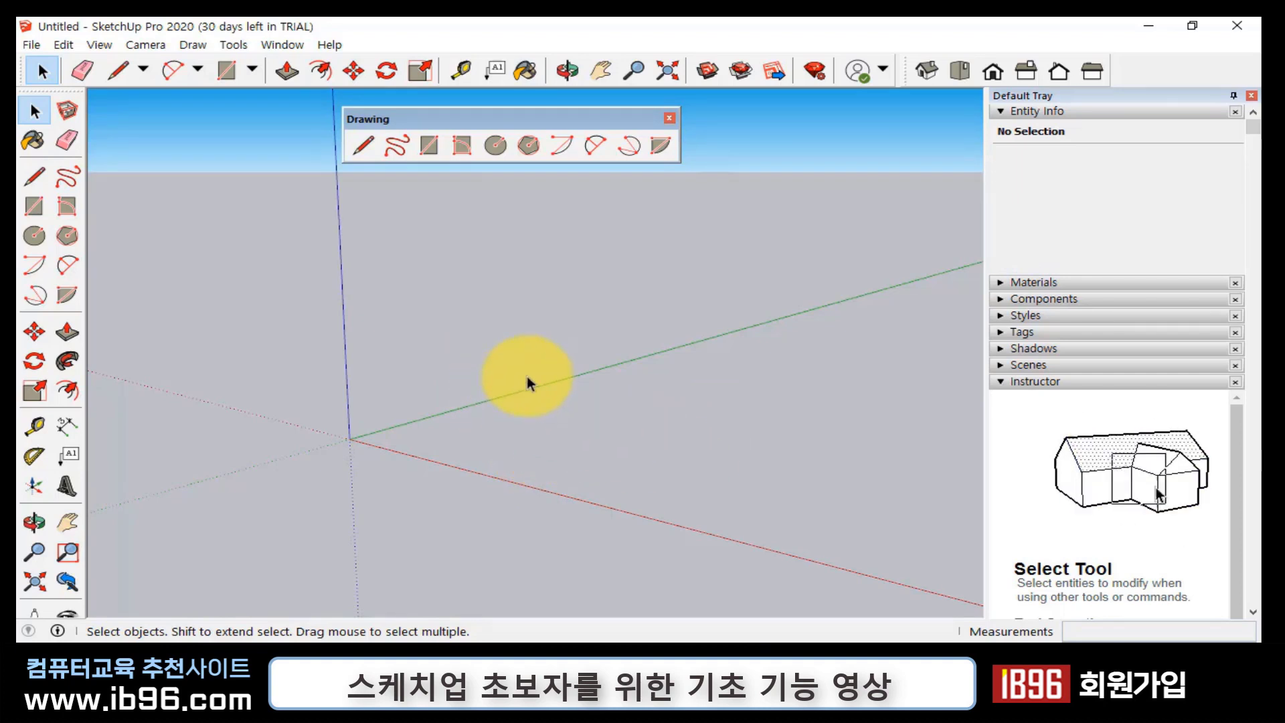
- Draw a rectangle about 2.75 m by 2.68 m on the ground between the red and green axes, and briefly box-select it
key(o)
mouse_move(633, 424)
mouse_down()
mouse_move(608, 430)
mouse_move(625, 430)
mouse_up()
key(space)
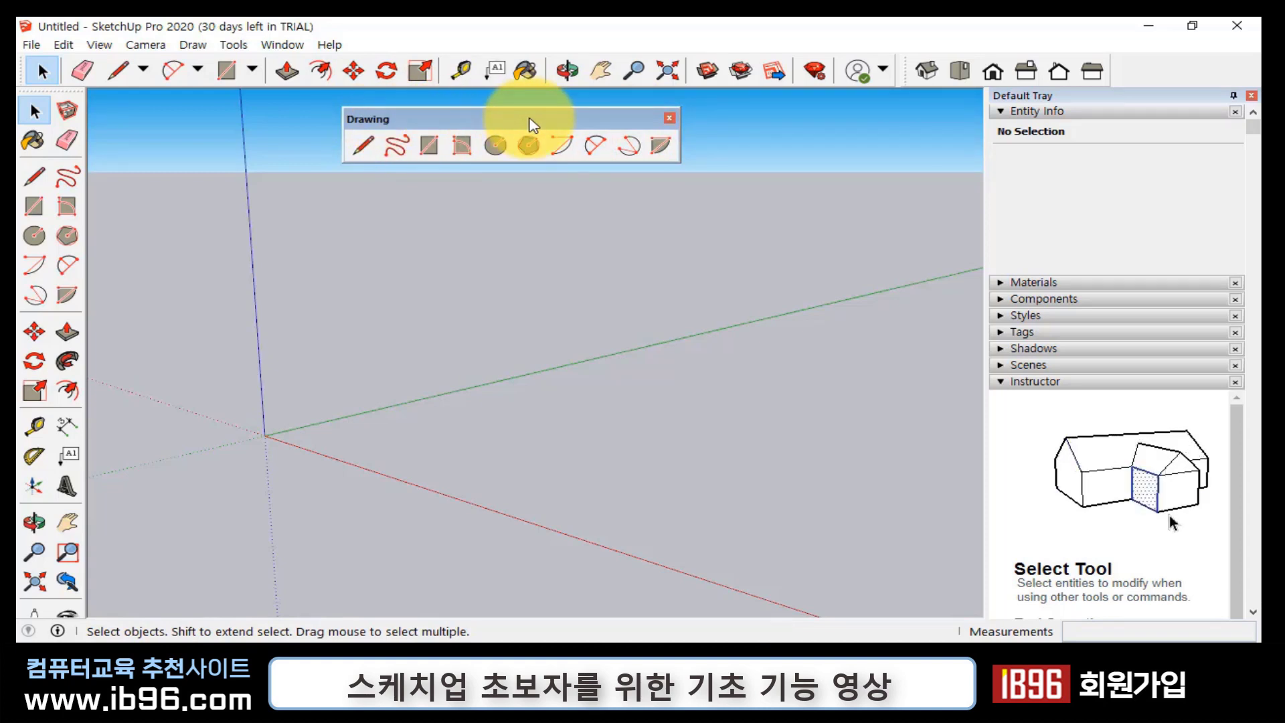
click(429, 146)
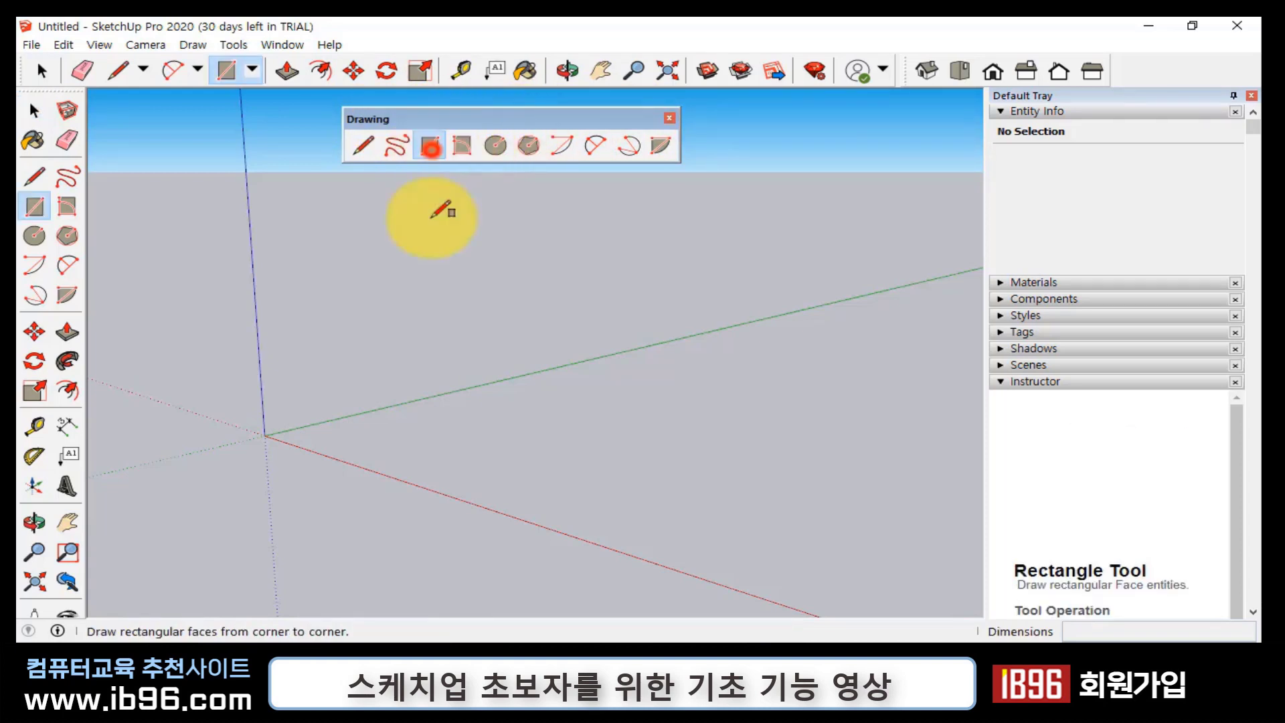
click(429, 445)
click(834, 439)
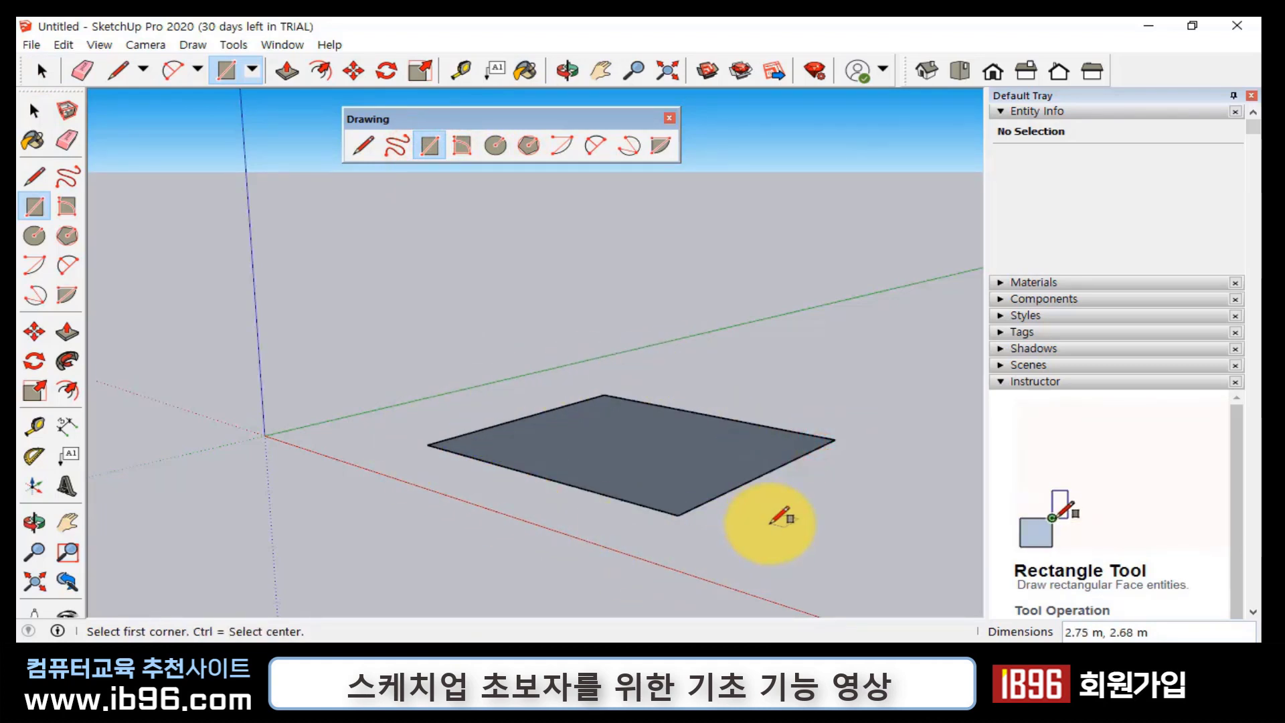
key(space)
drag(784, 552, 428, 358)
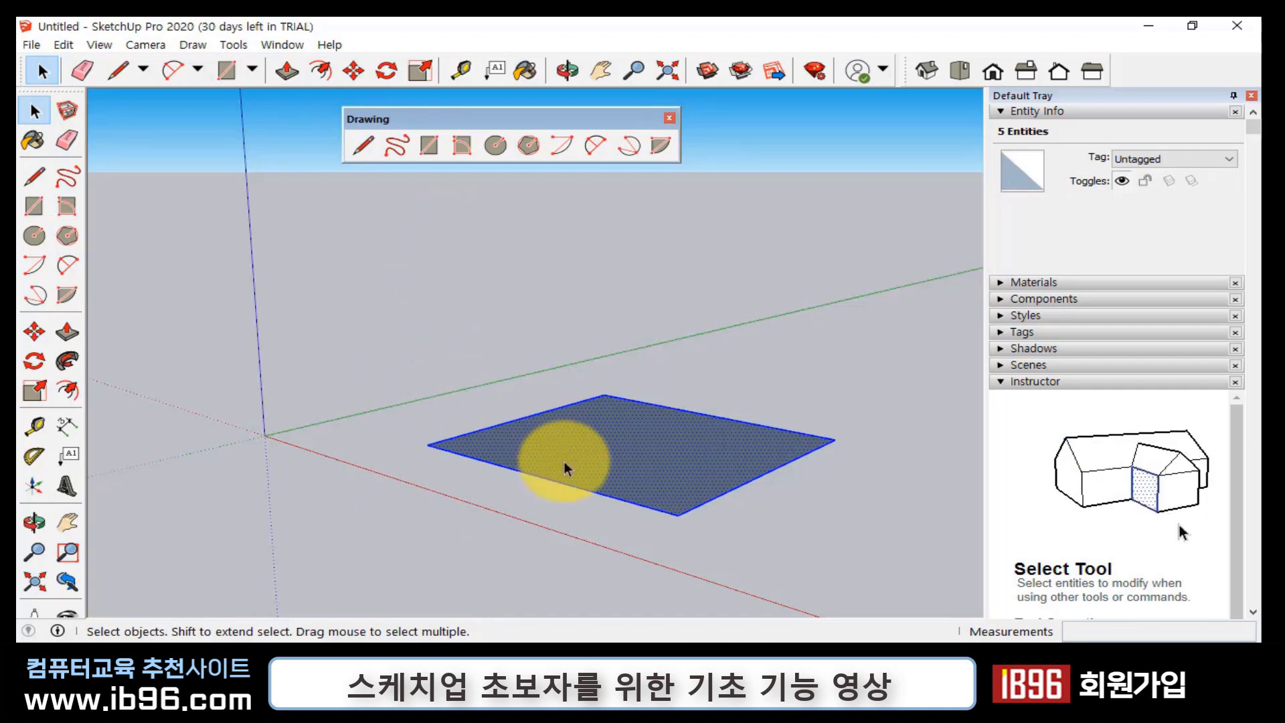
click(833, 525)
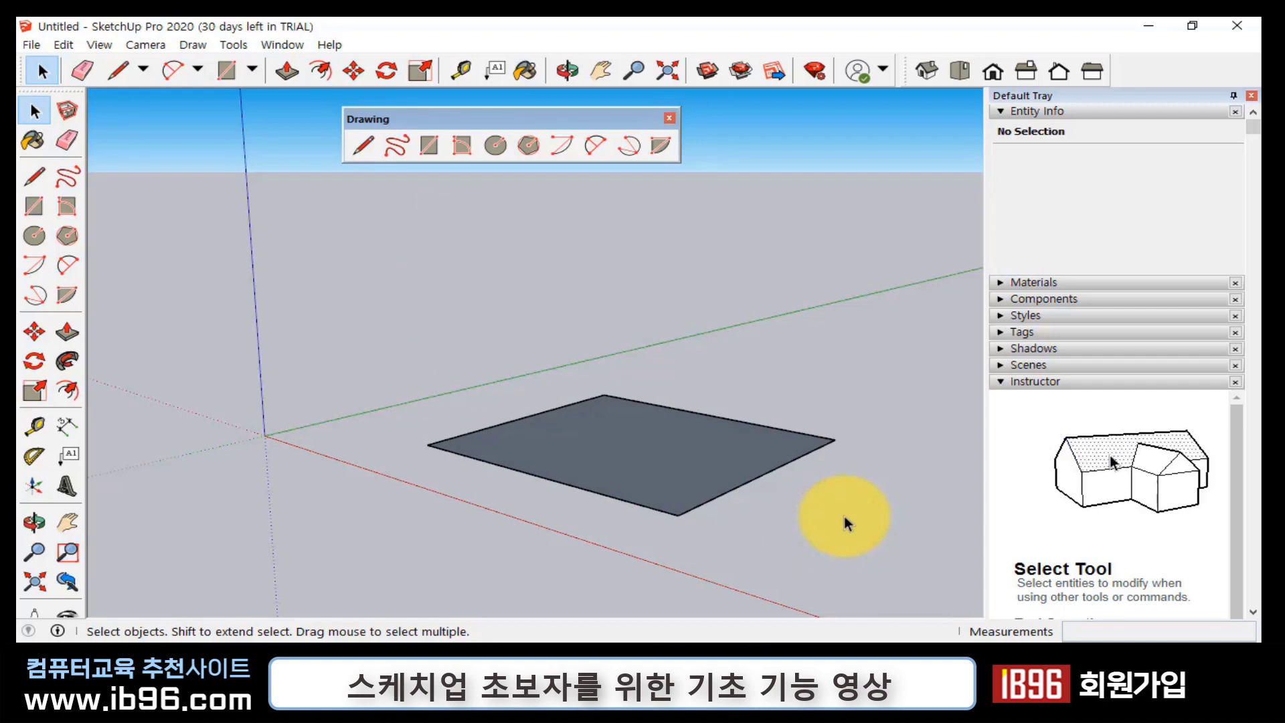
- Undock the Views toolbar and place it beside the Drawing toolbar, then switch from the isometric to the top view
mouse_move(907, 71)
mouse_down()
mouse_move(869, 142)
mouse_move(751, 144)
mouse_up()
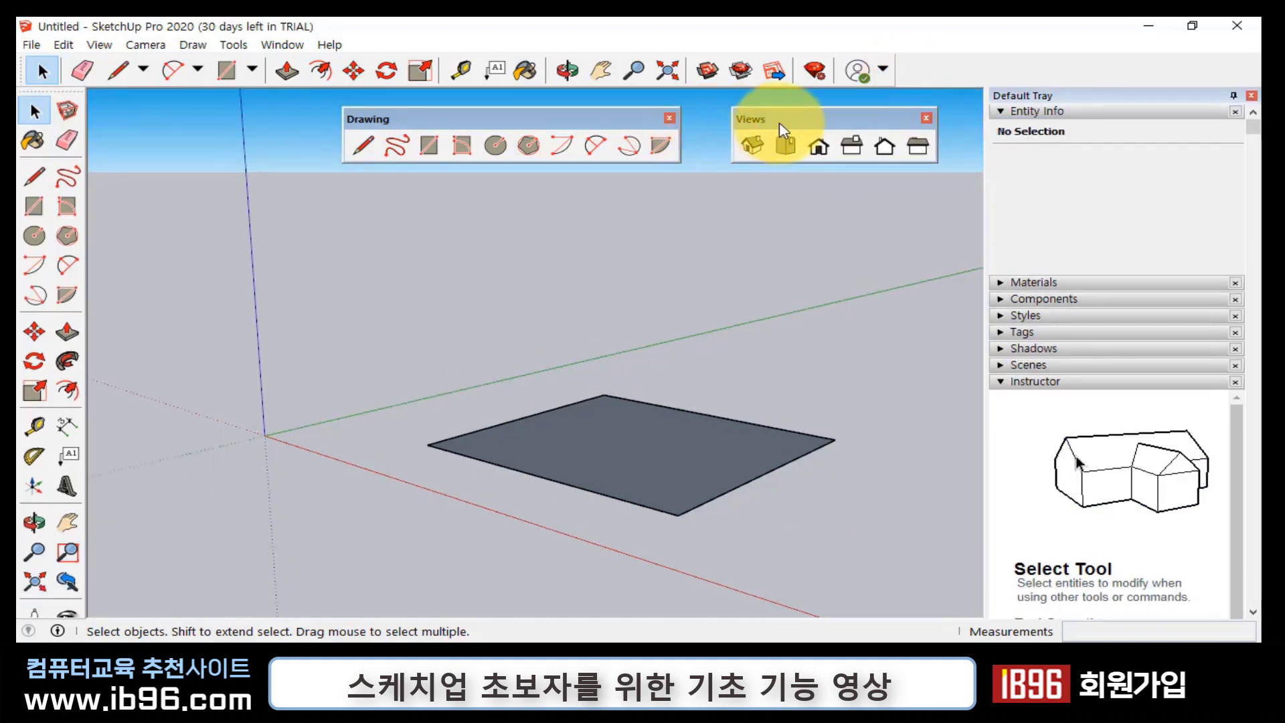
click(752, 146)
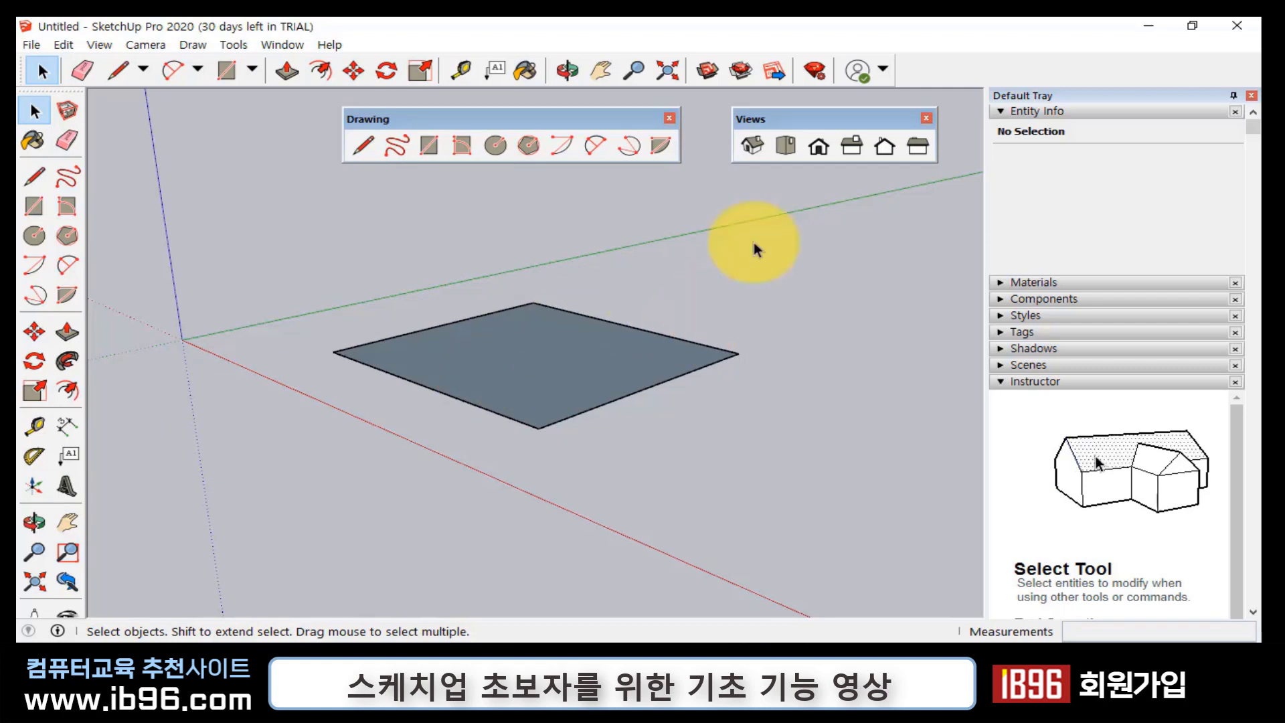
click(788, 150)
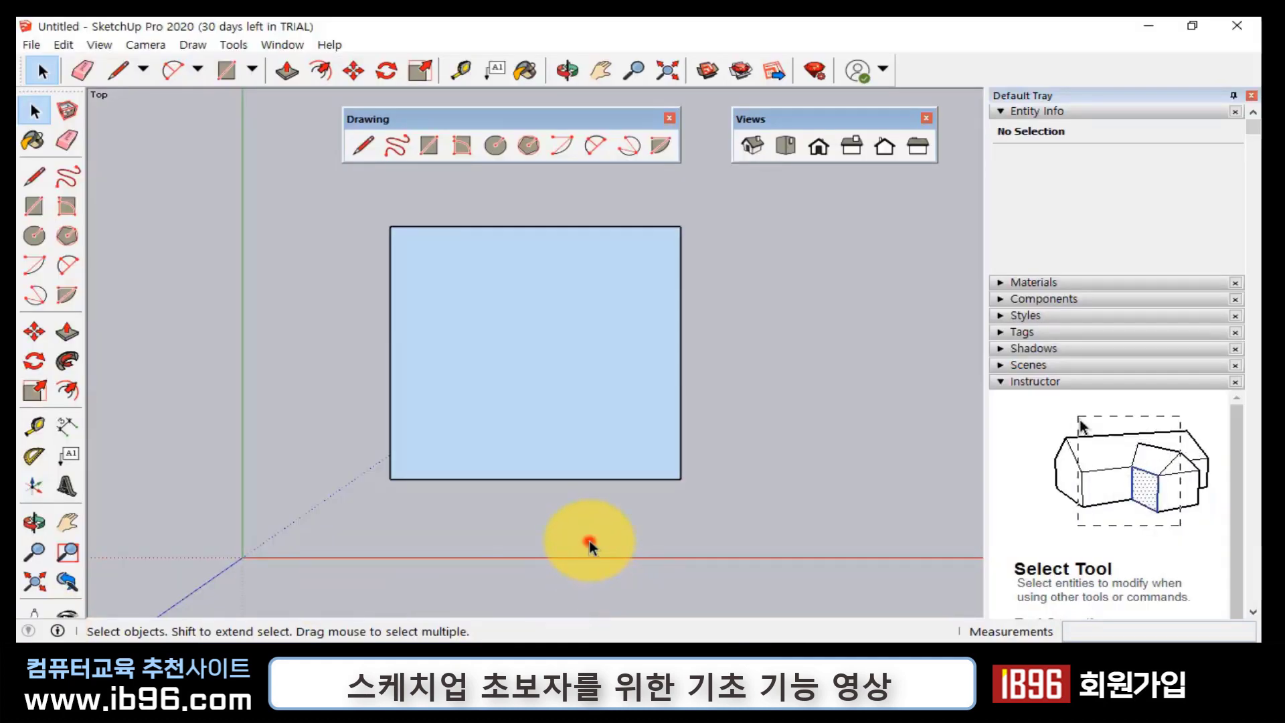
- Box-select the whole rectangle with all its edges and delete it
drag(778, 517, 342, 176)
key(Delete)
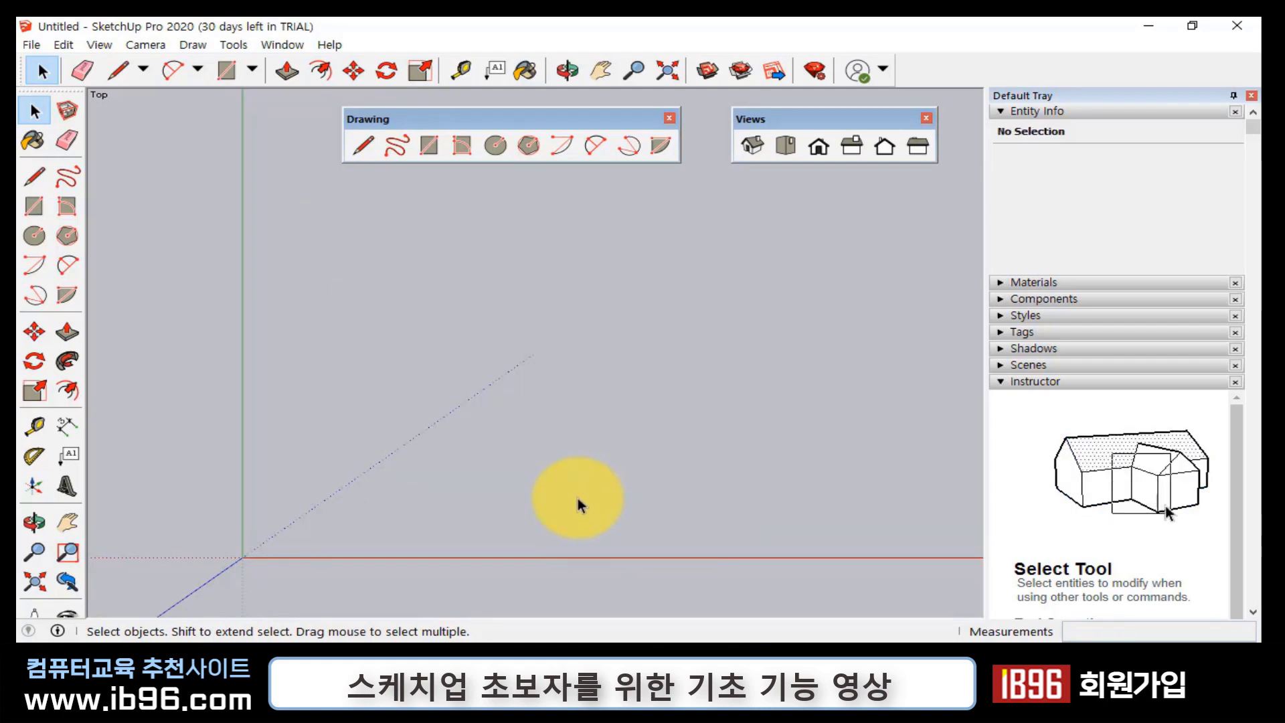
- Draw a connected zigzag of five line segments, each about 2 m long, above the red axis and leave the Line tool
click(359, 146)
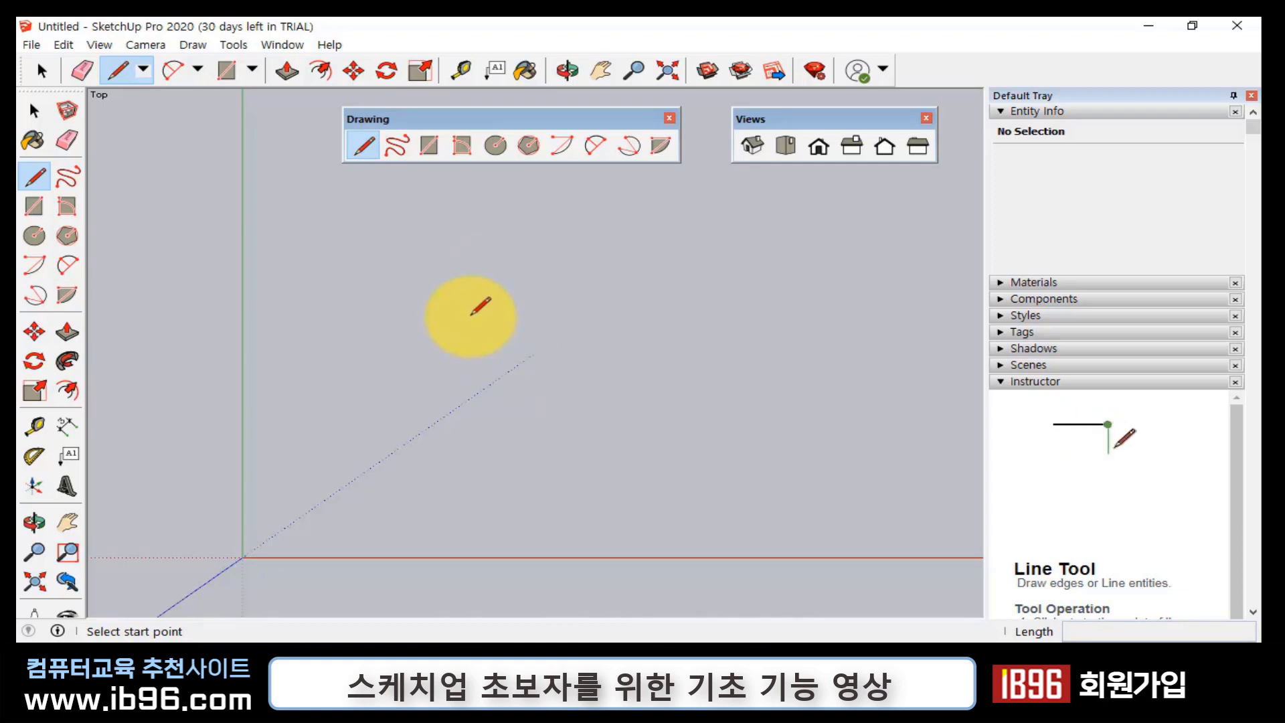
key(space)
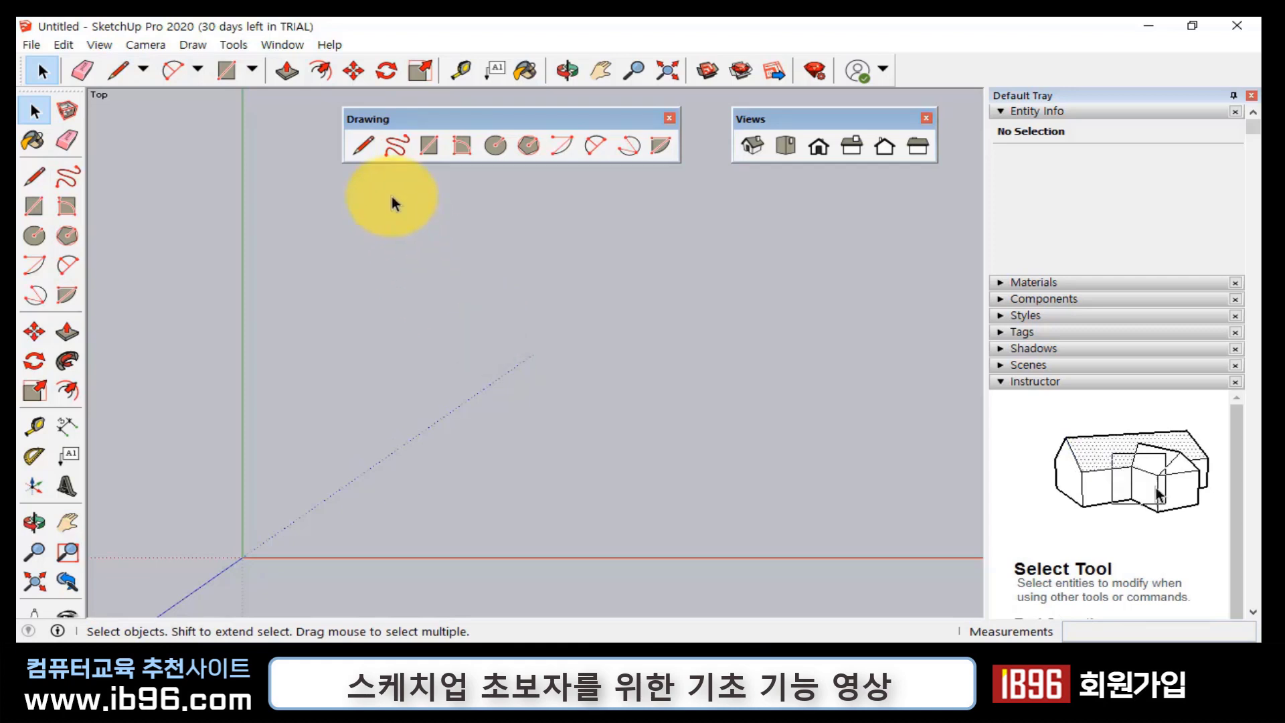
click(356, 149)
click(492, 350)
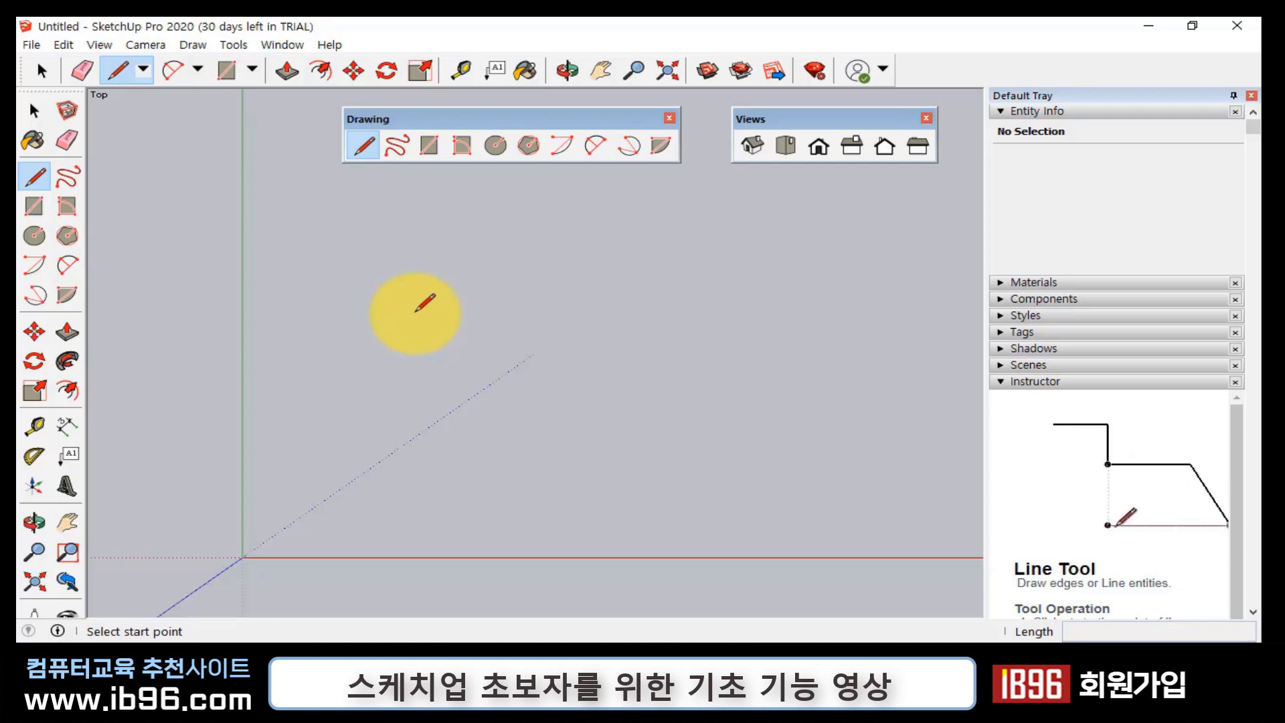
click(332, 397)
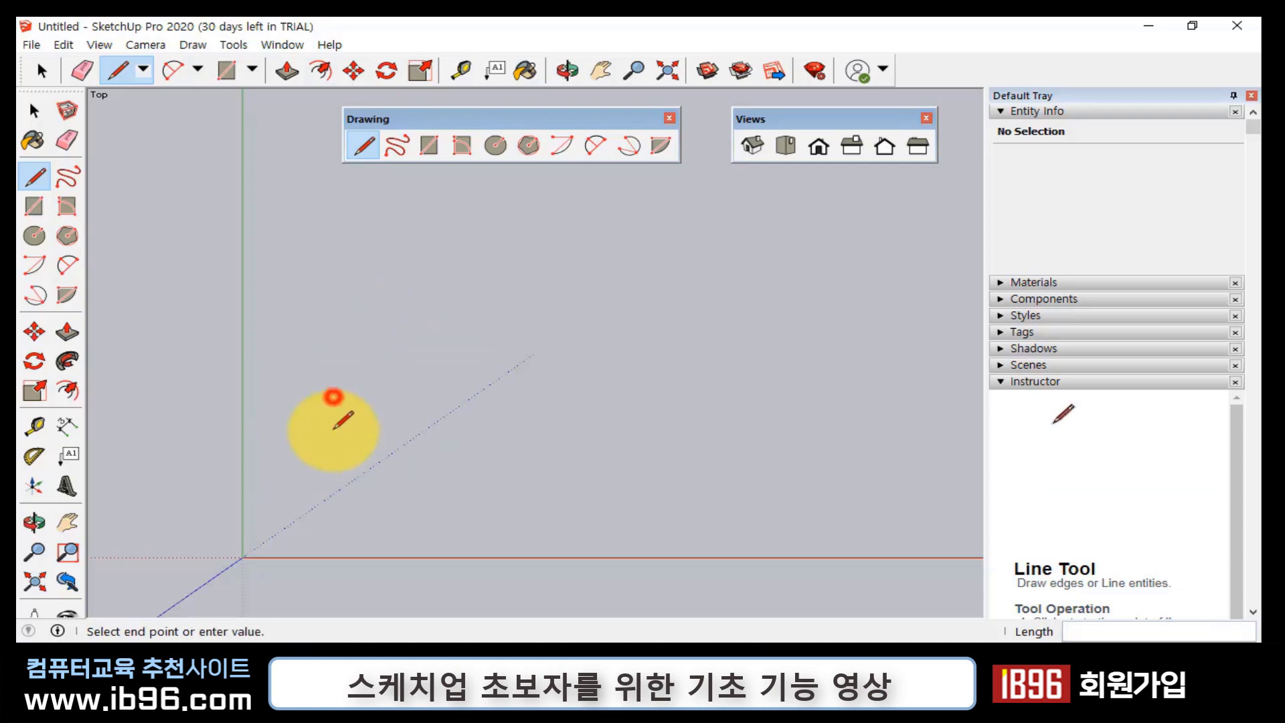
click(518, 263)
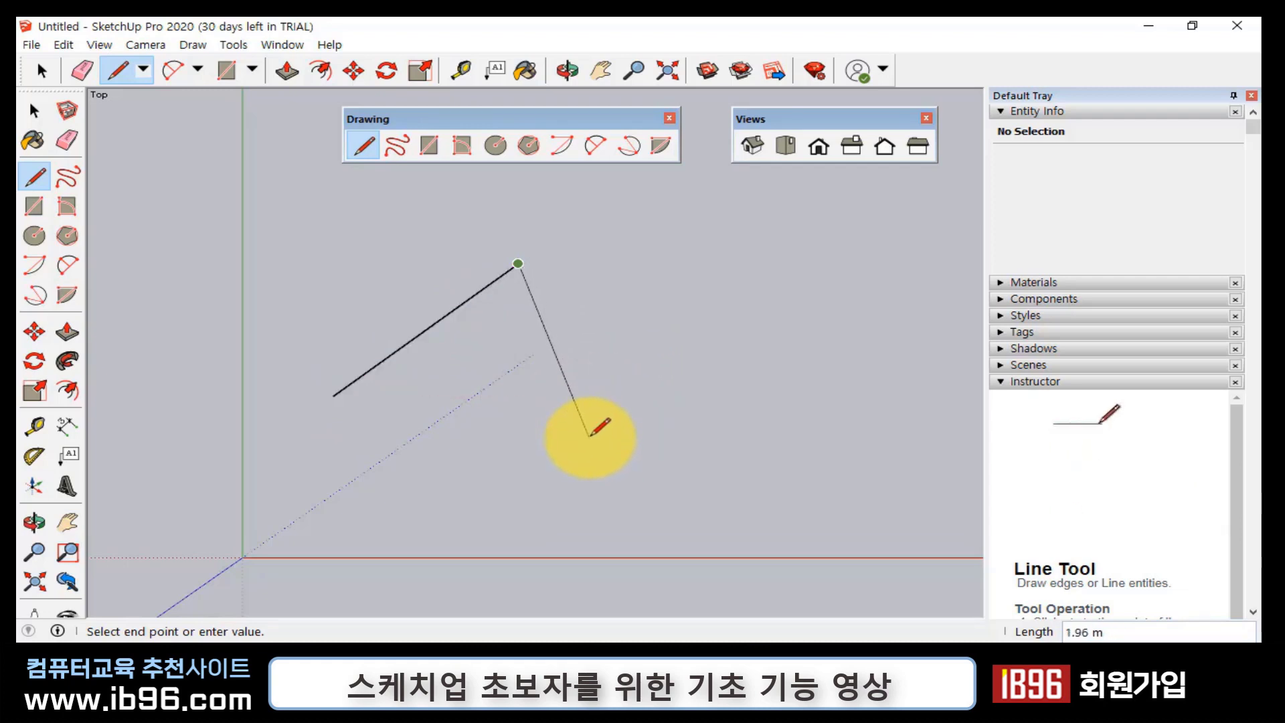
click(616, 448)
click(719, 288)
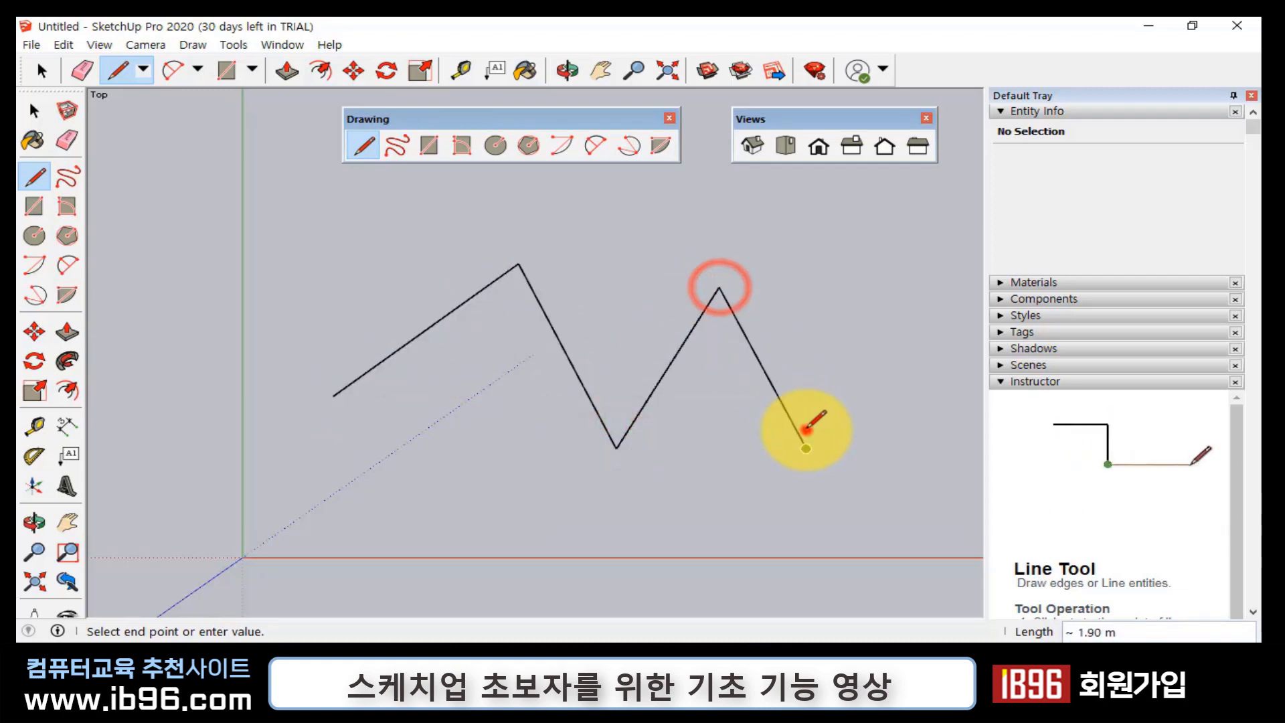
click(807, 448)
click(866, 263)
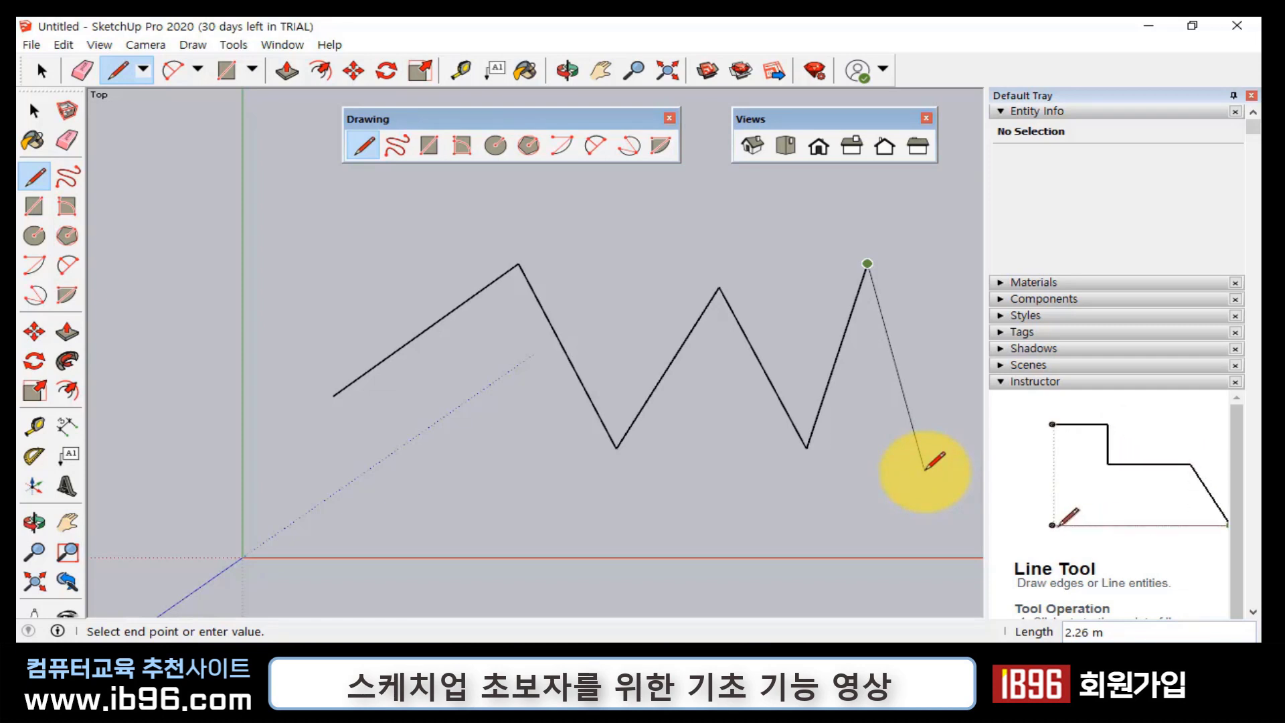
key(space)
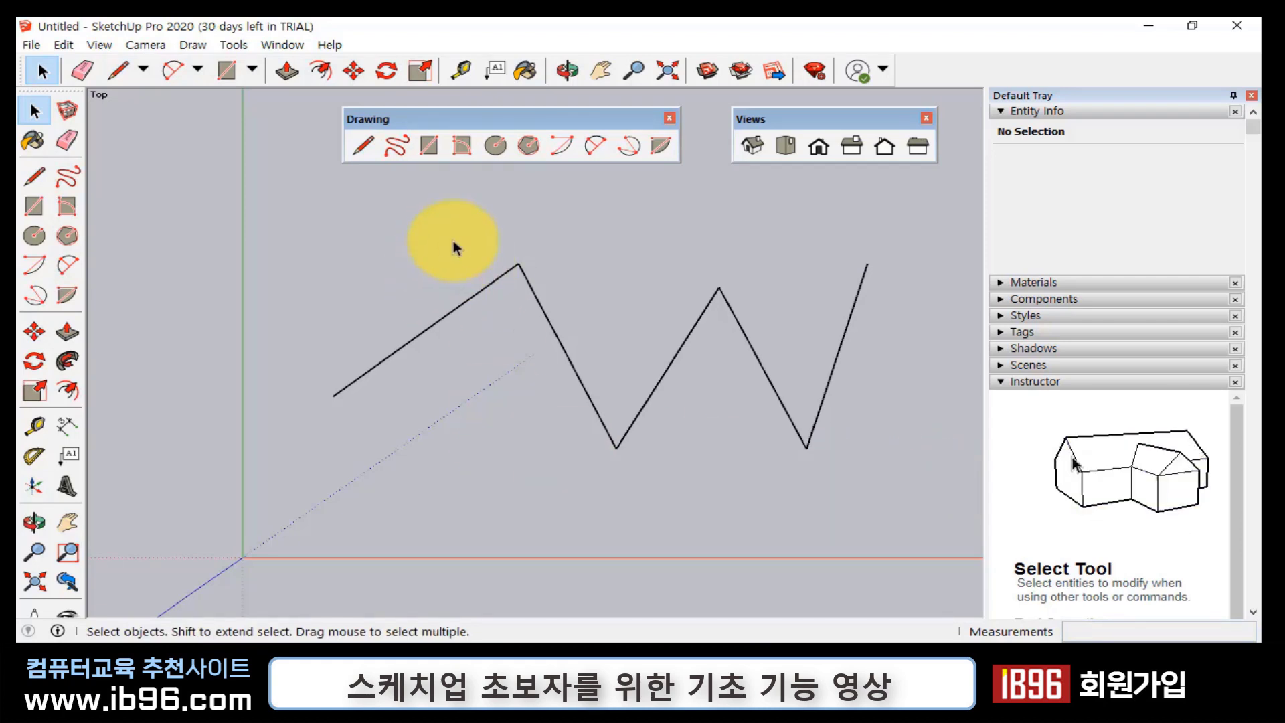
- Select the zigzag's segments one after another to check that each is a separate edge
click(439, 321)
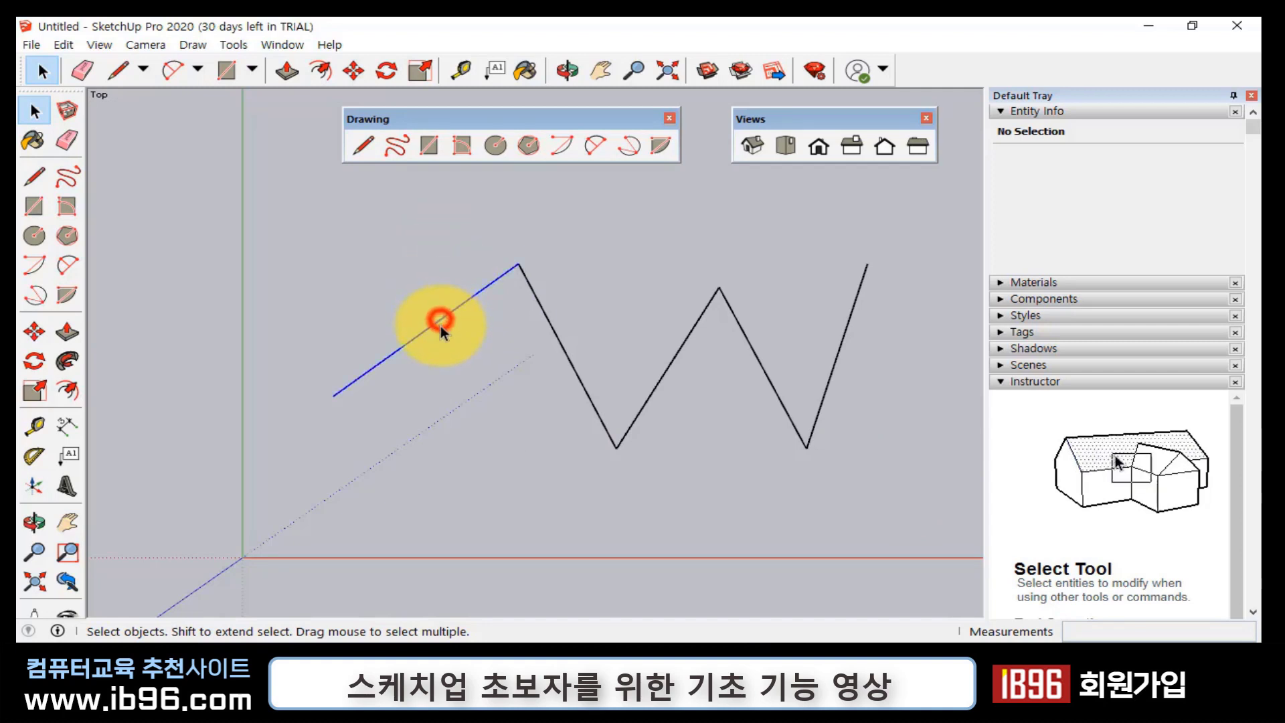
click(558, 341)
click(661, 373)
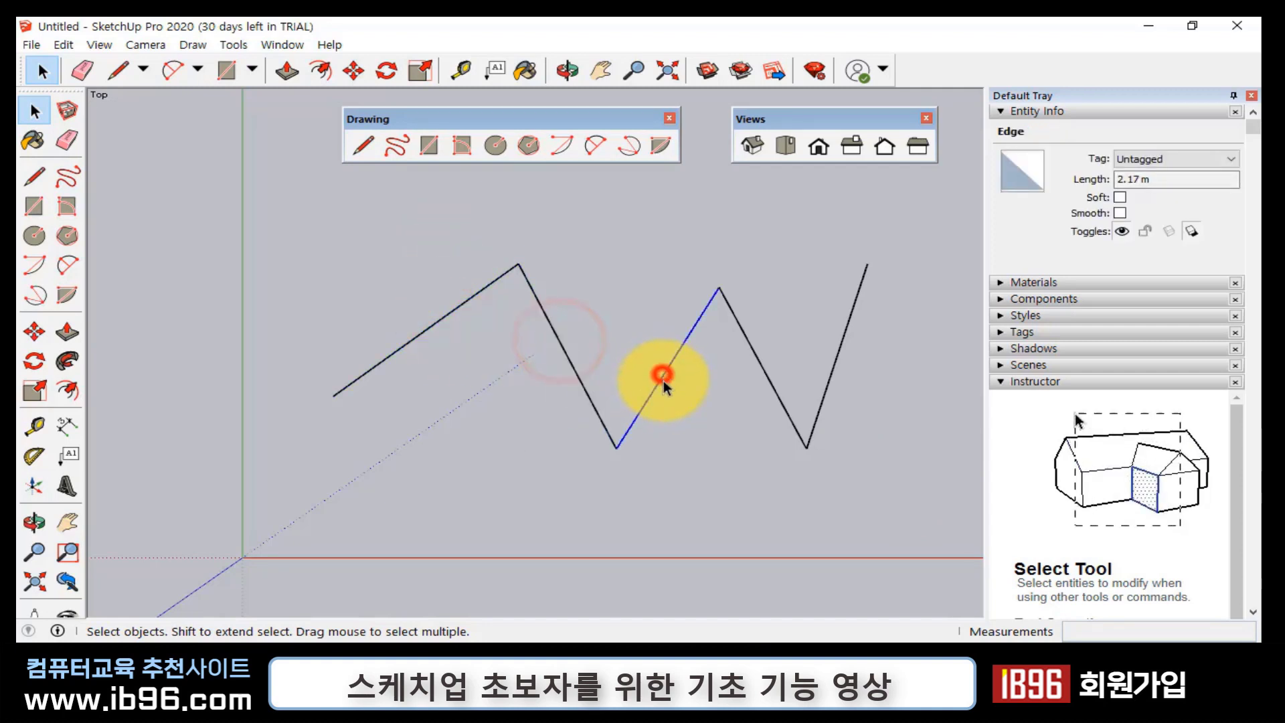
click(756, 360)
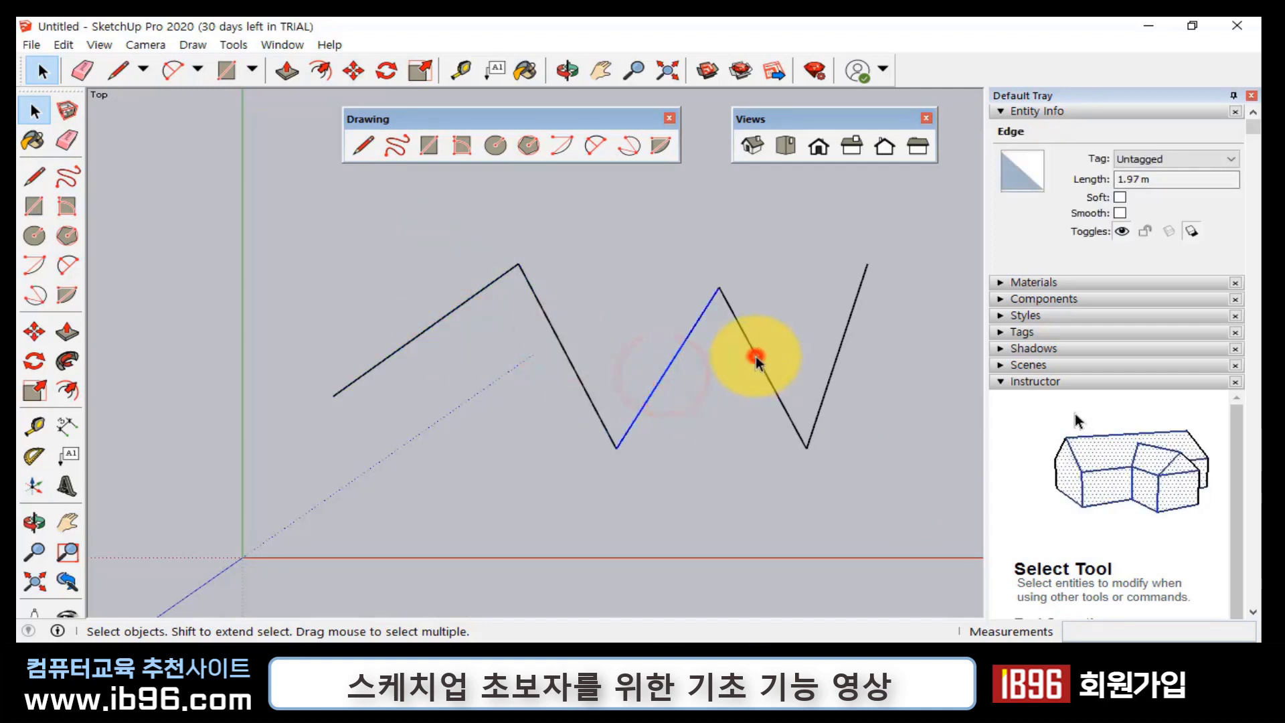
click(834, 365)
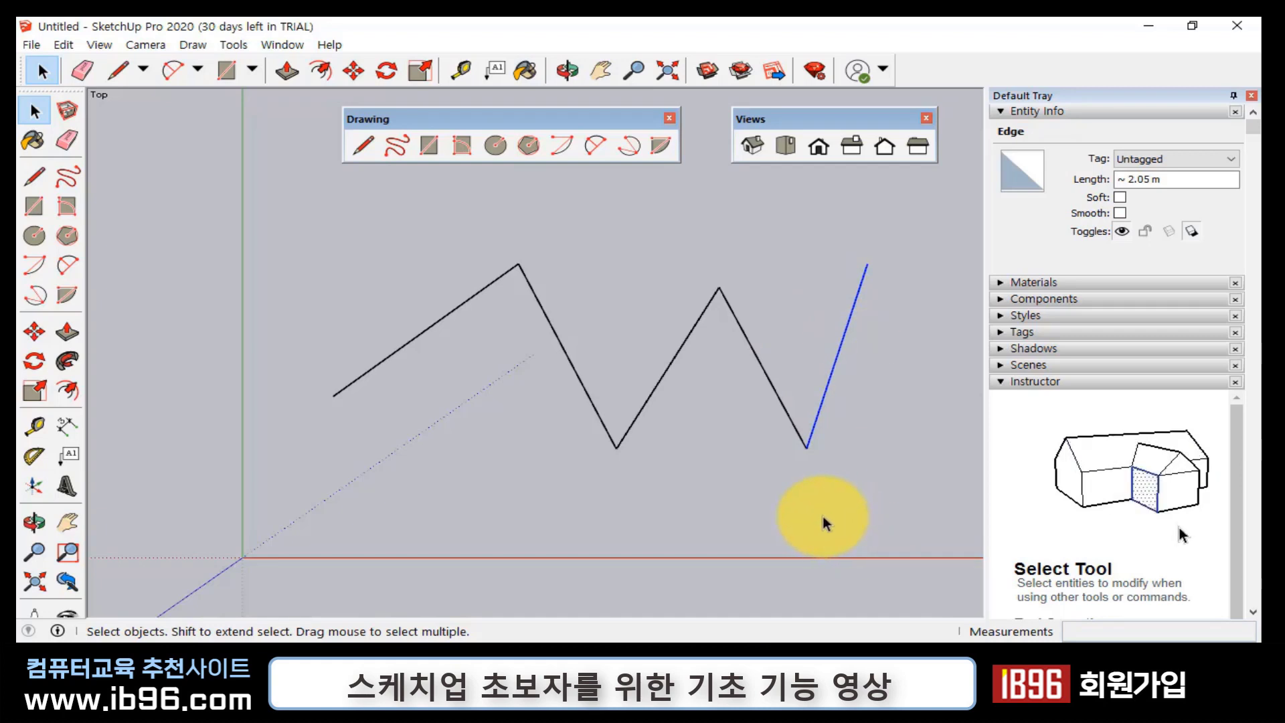
click(817, 473)
- Delete the five zigzag segments one at a time, from the last drawn to the first
click(832, 375)
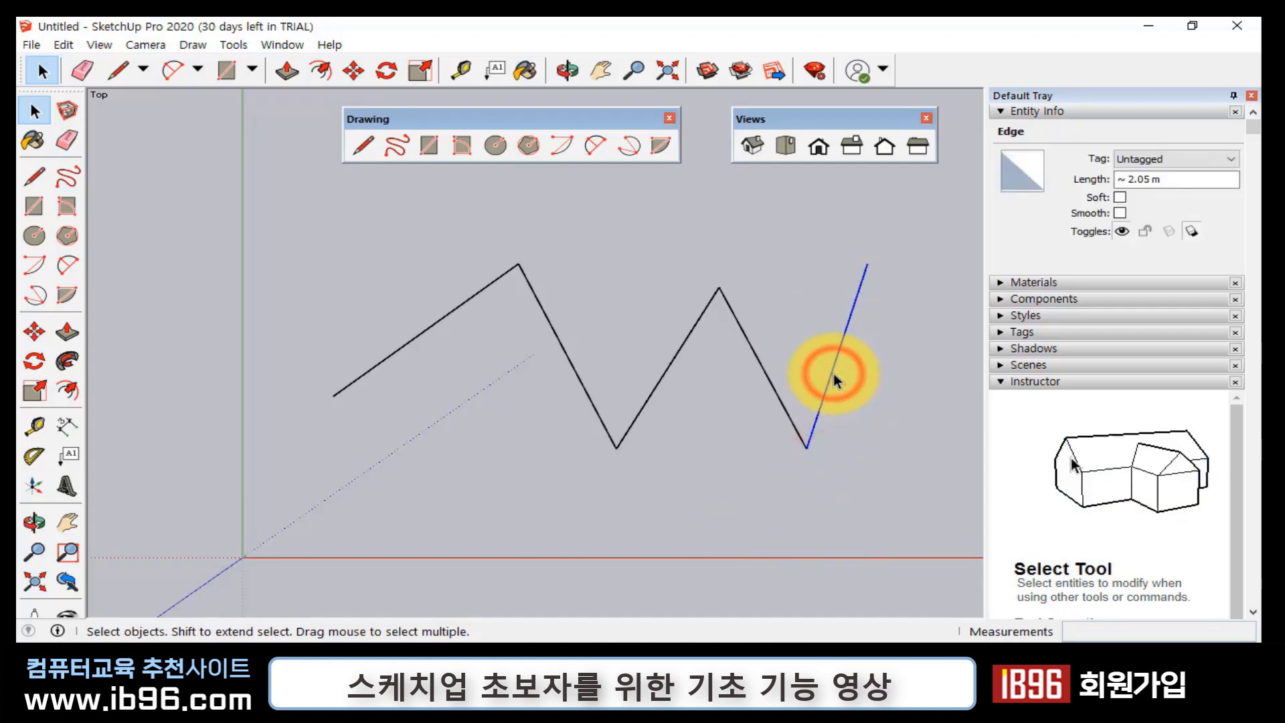
click(771, 370)
click(764, 369)
key(Delete)
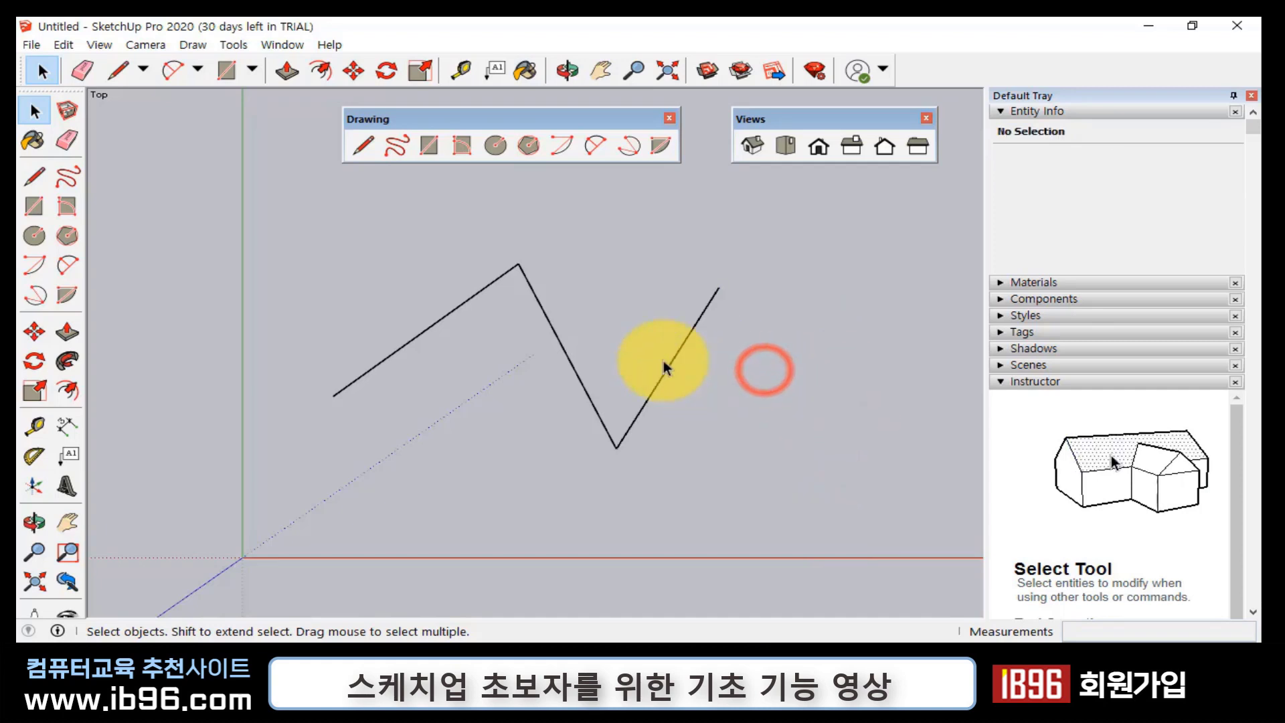
click(665, 366)
key(Delete)
click(571, 364)
key(Delete)
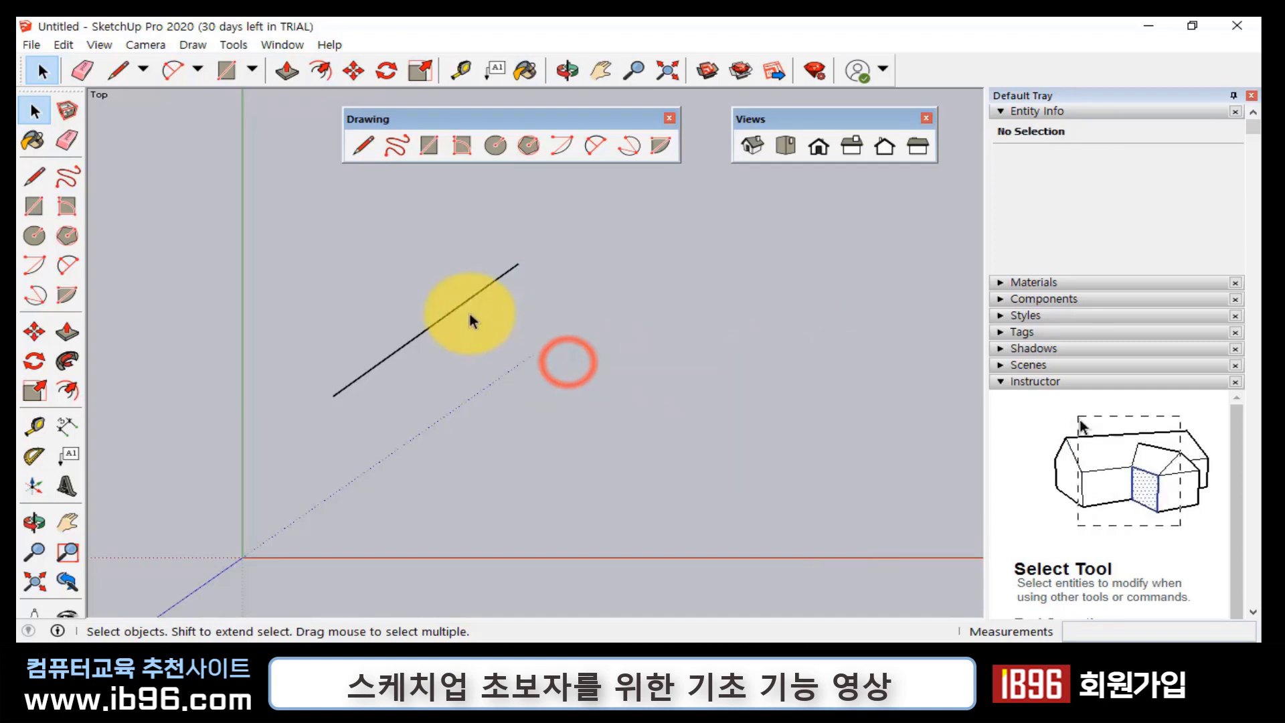
click(465, 300)
key(Delete)
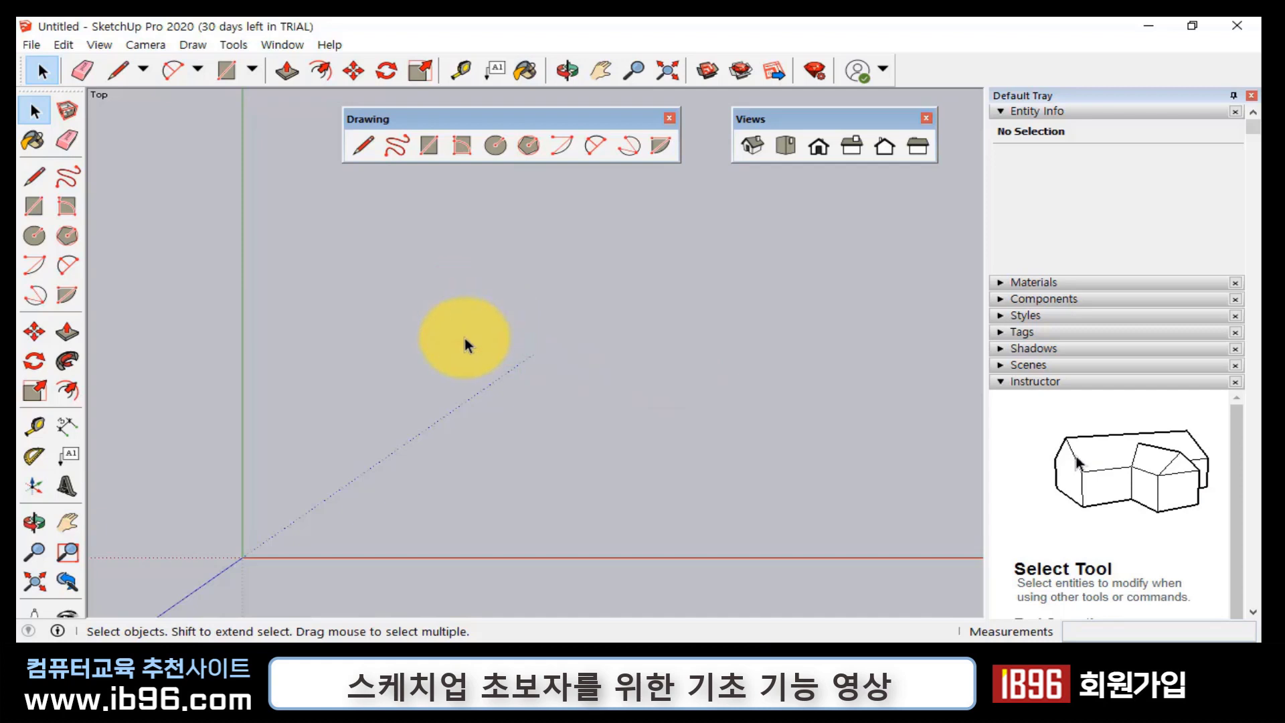
- Draw several wavy open curves and one large looping curve with the Freehand tool beside the green axis
click(395, 149)
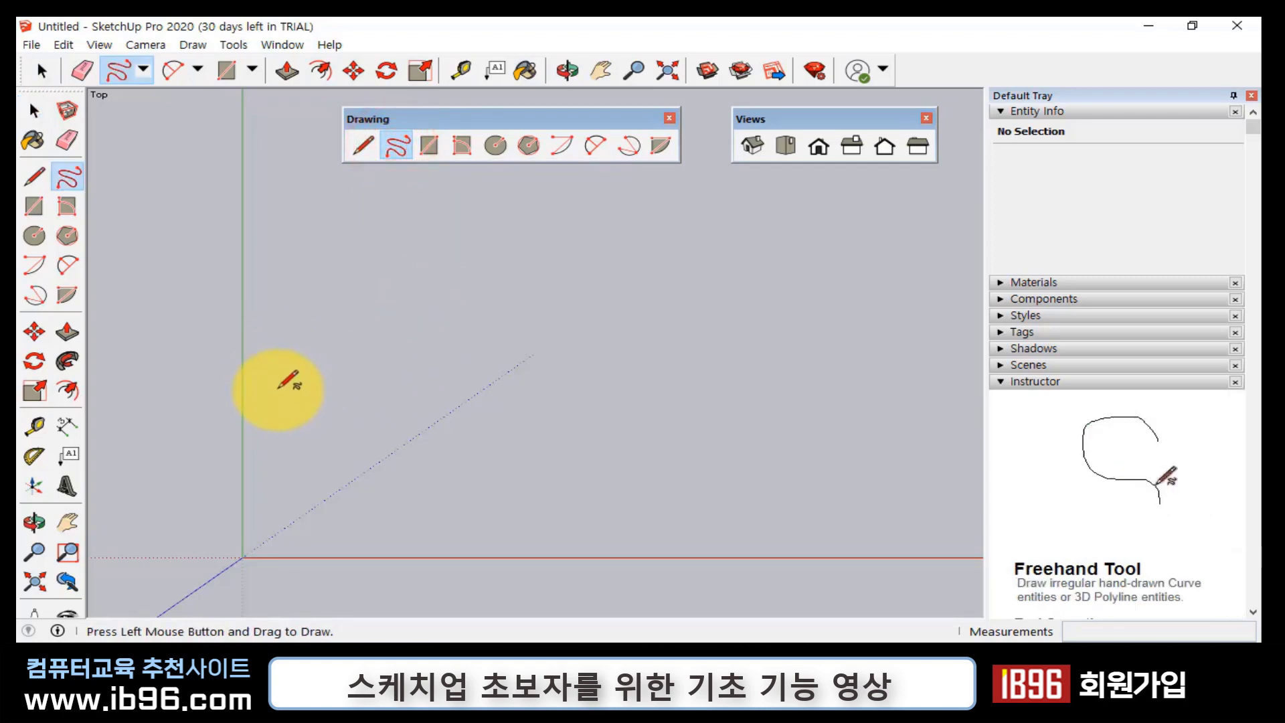
mouse_move(277, 389)
mouse_down()
mouse_move(297, 364)
mouse_move(405, 336)
mouse_move(476, 395)
mouse_move(529, 320)
mouse_move(680, 402)
mouse_move(695, 381)
mouse_up()
mouse_move(671, 270)
mouse_down()
mouse_move(861, 213)
mouse_move(773, 378)
mouse_move(659, 502)
mouse_move(522, 458)
mouse_up()
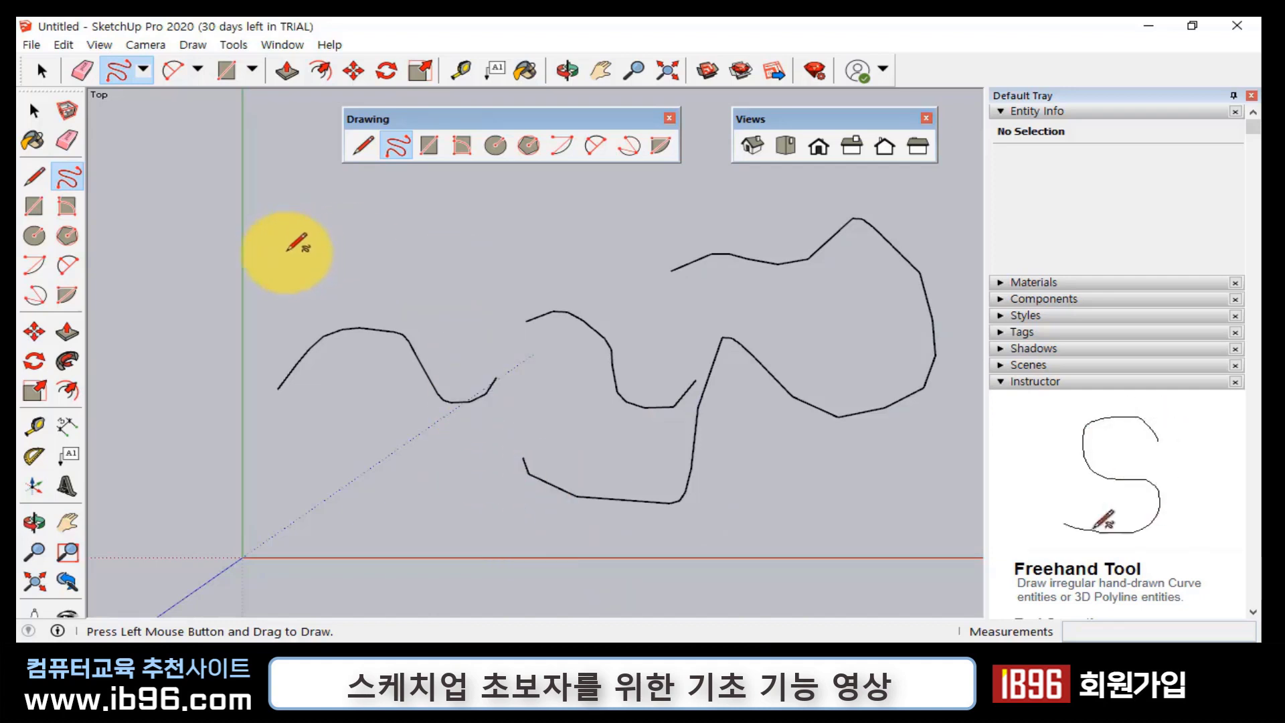
mouse_move(279, 256)
mouse_down()
mouse_move(407, 229)
mouse_move(476, 278)
mouse_move(569, 281)
mouse_move(591, 262)
mouse_up()
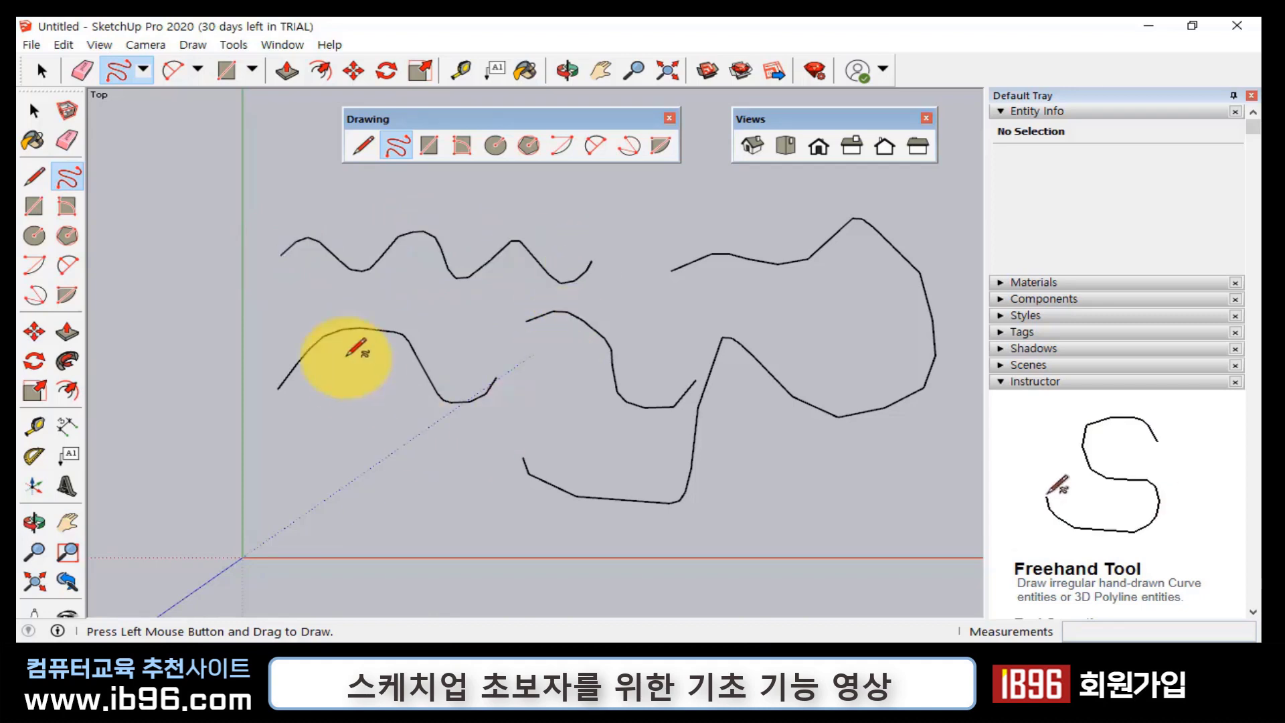
mouse_move(268, 327)
mouse_down()
mouse_move(319, 292)
mouse_move(652, 288)
mouse_move(821, 312)
mouse_up()
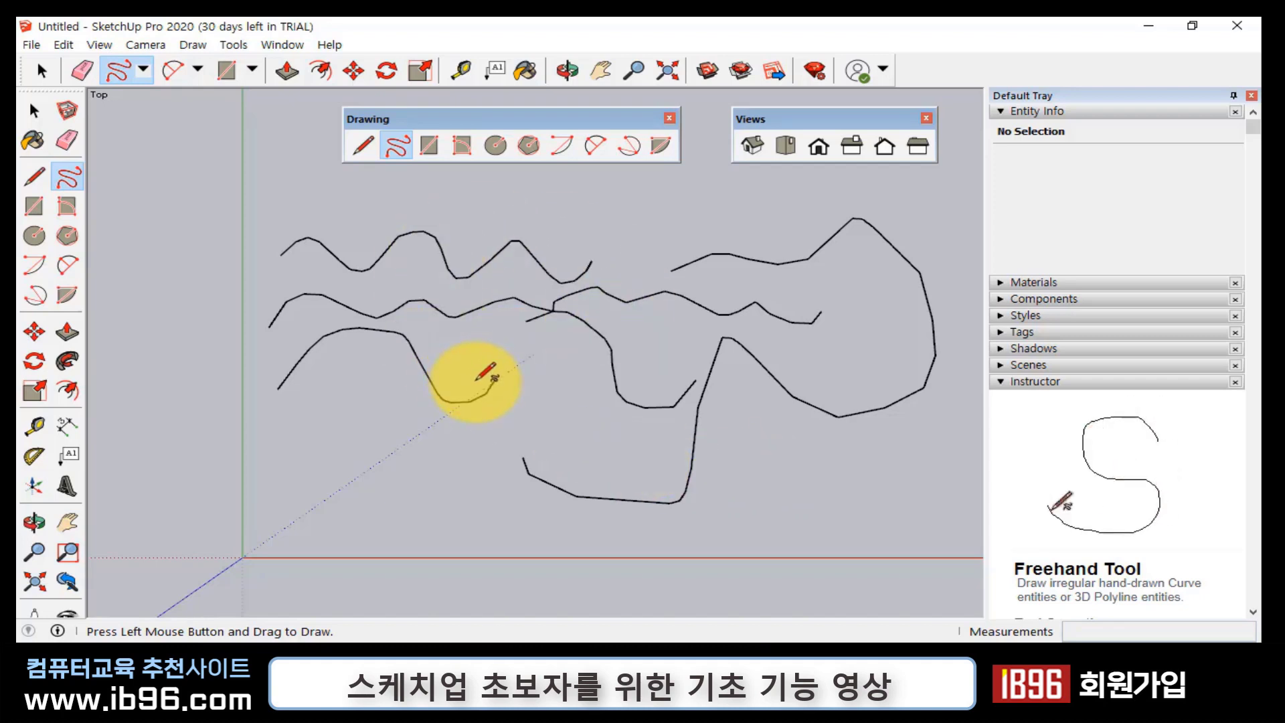
- Box-select all the freehand curves and delete them together
key(space)
drag(908, 462, 350, 262)
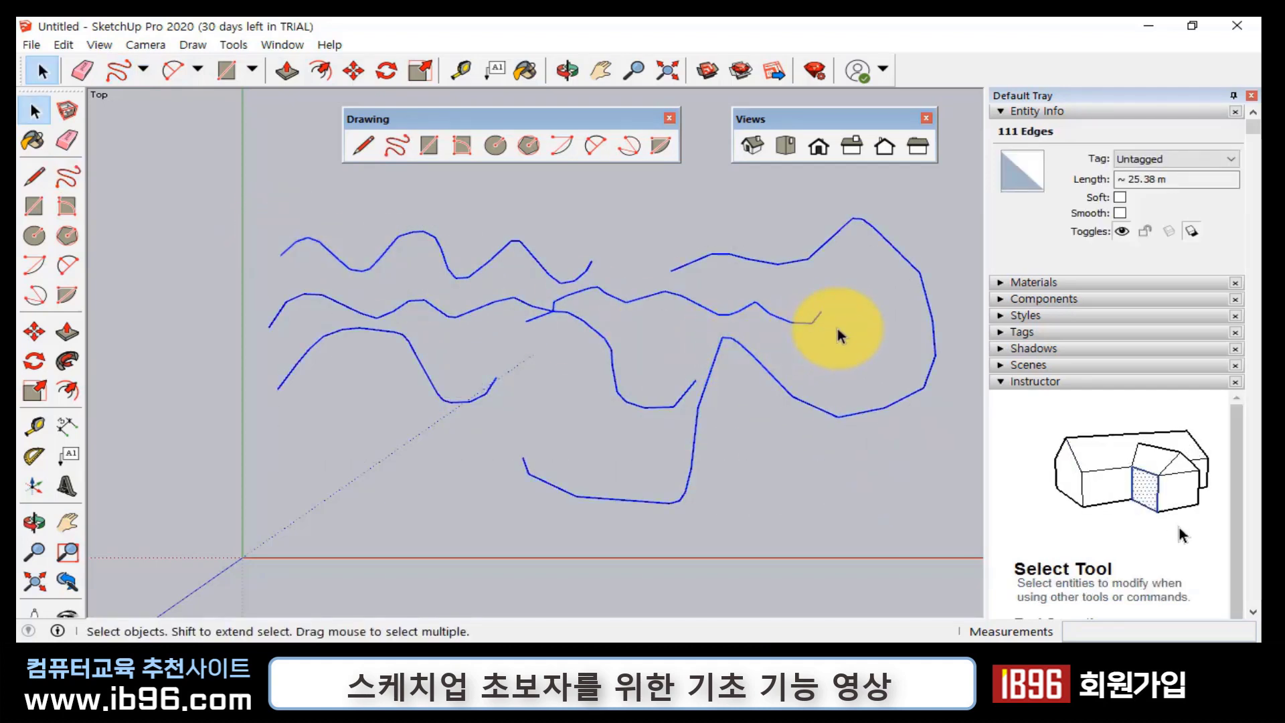
key(Delete)
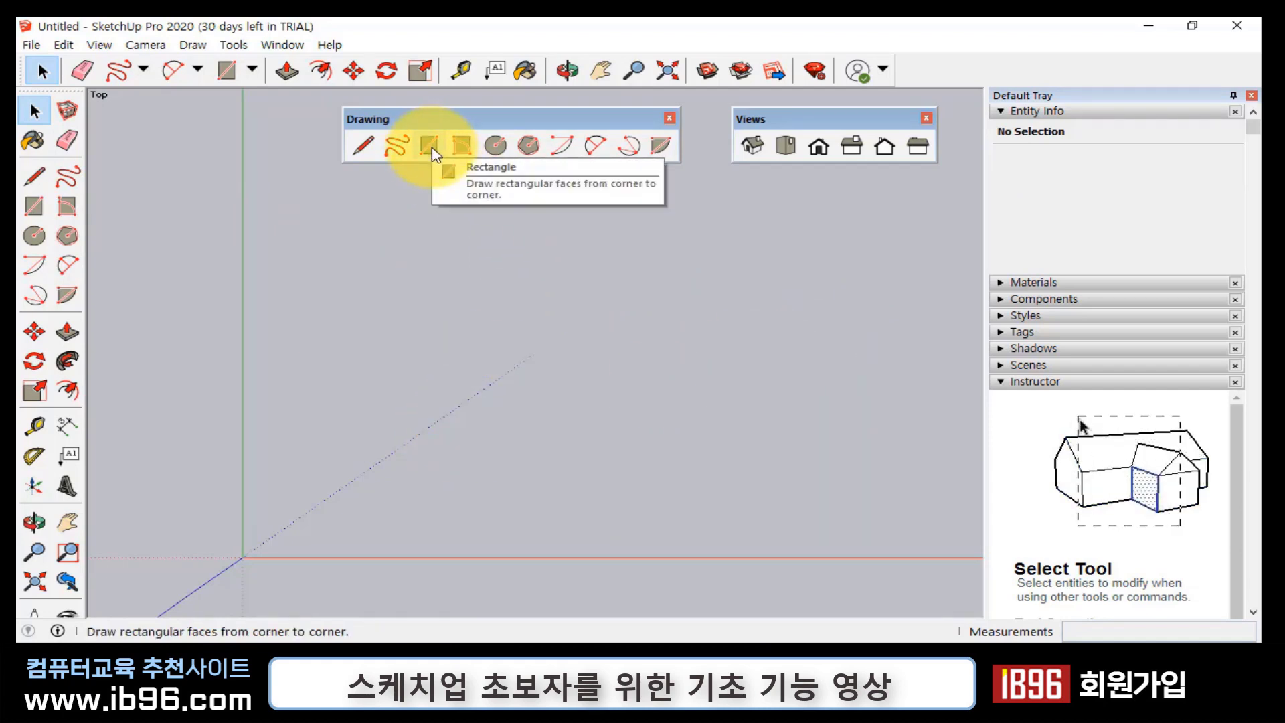
- Draw a rectangle about 2.54 m by 1.62 m between the red and green axes
click(430, 149)
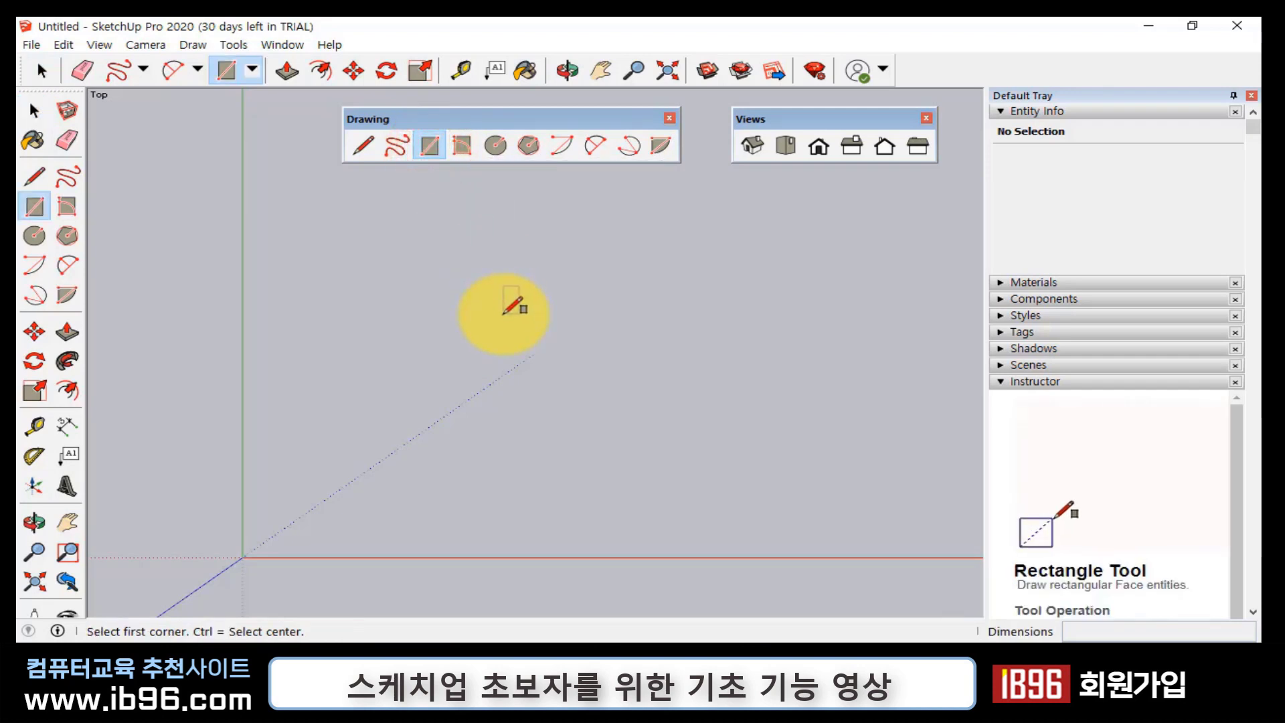
click(392, 267)
click(660, 420)
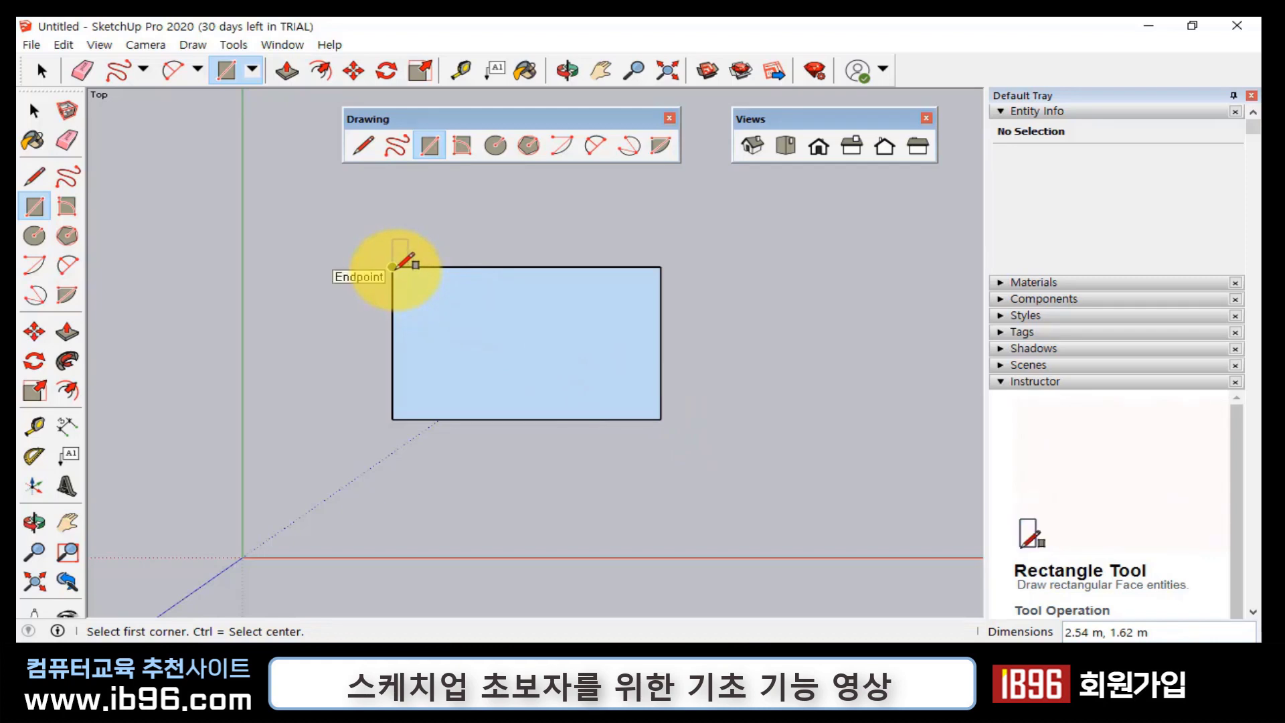
- Select the 2.54 m by 1.62 m rectangle with a selection window and delete it
key(space)
drag(344, 244, 748, 468)
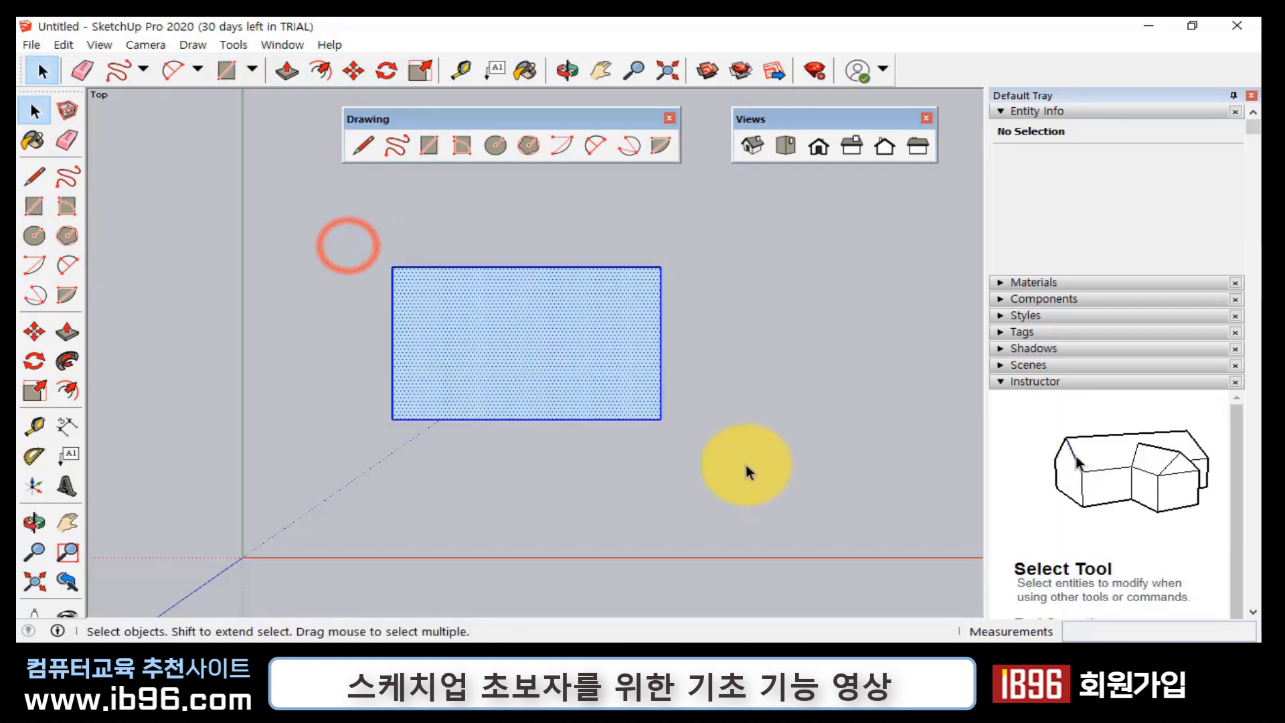
key(Delete)
- Draw a rectangle about 3.17 m by 1.72 m between the red and green axes
click(429, 146)
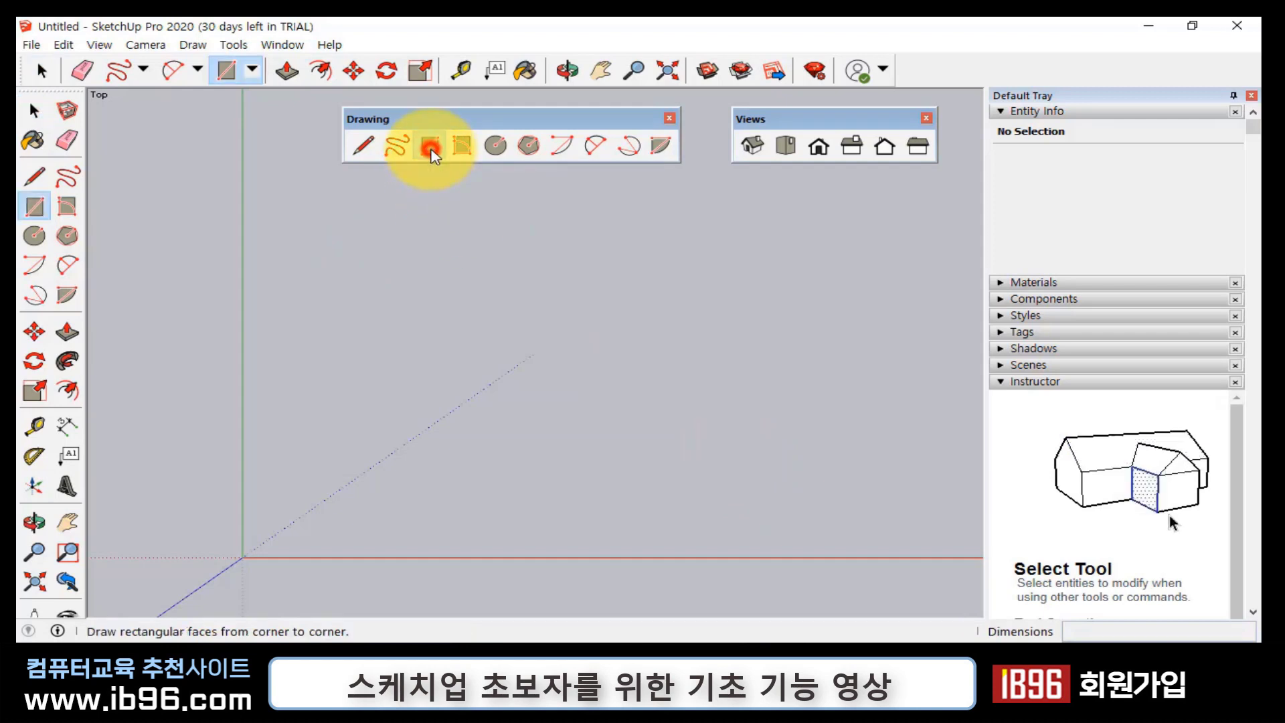
click(378, 271)
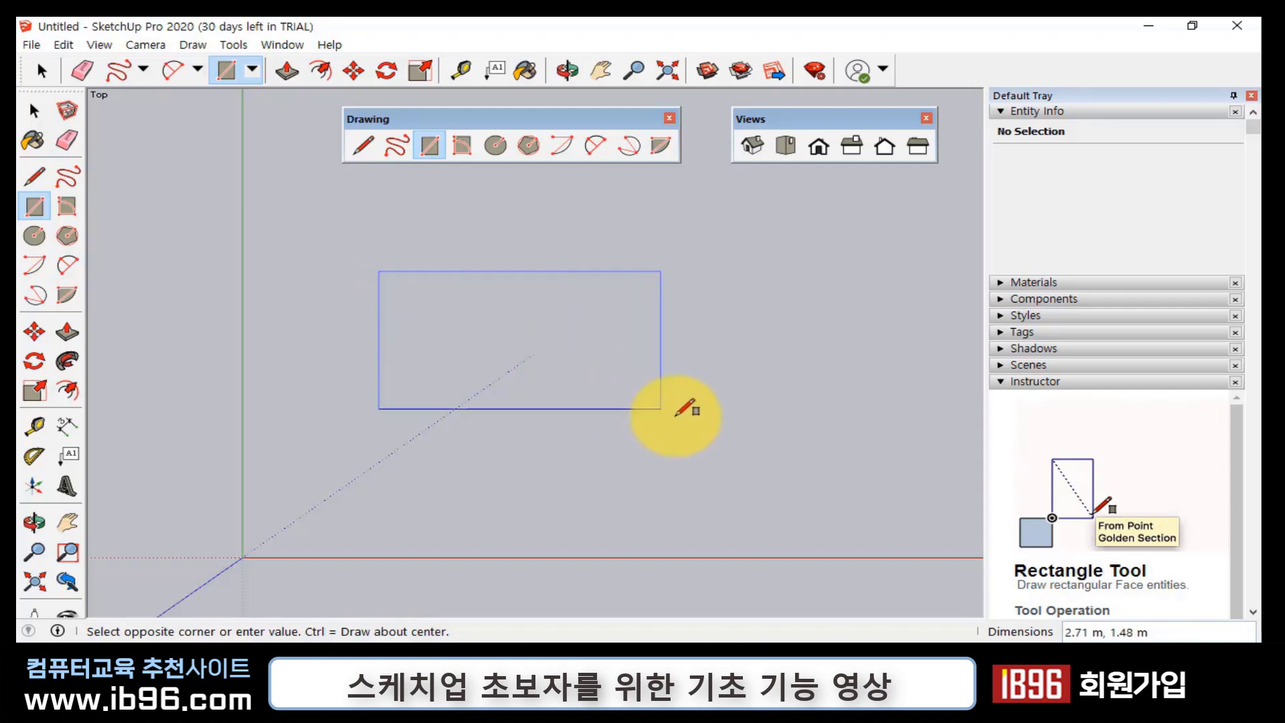
click(714, 432)
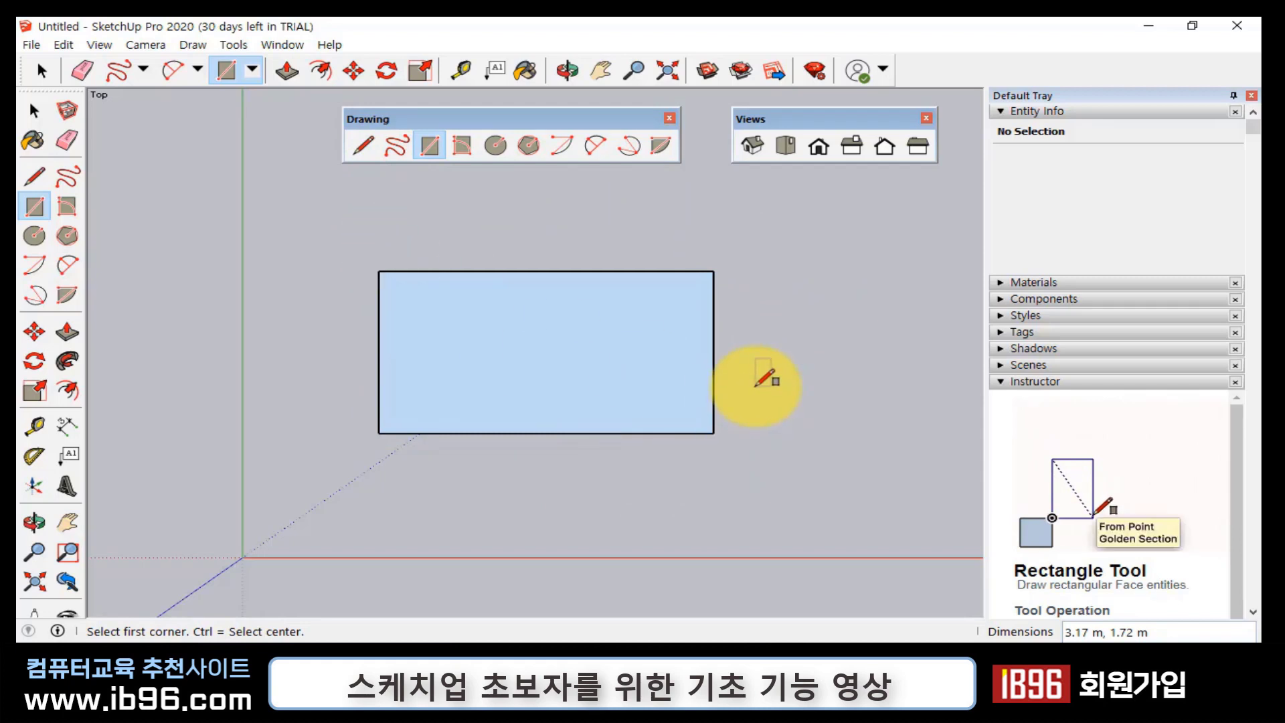
- Select the rectangle's four edges one after another to check that each is a separate edge
key(space)
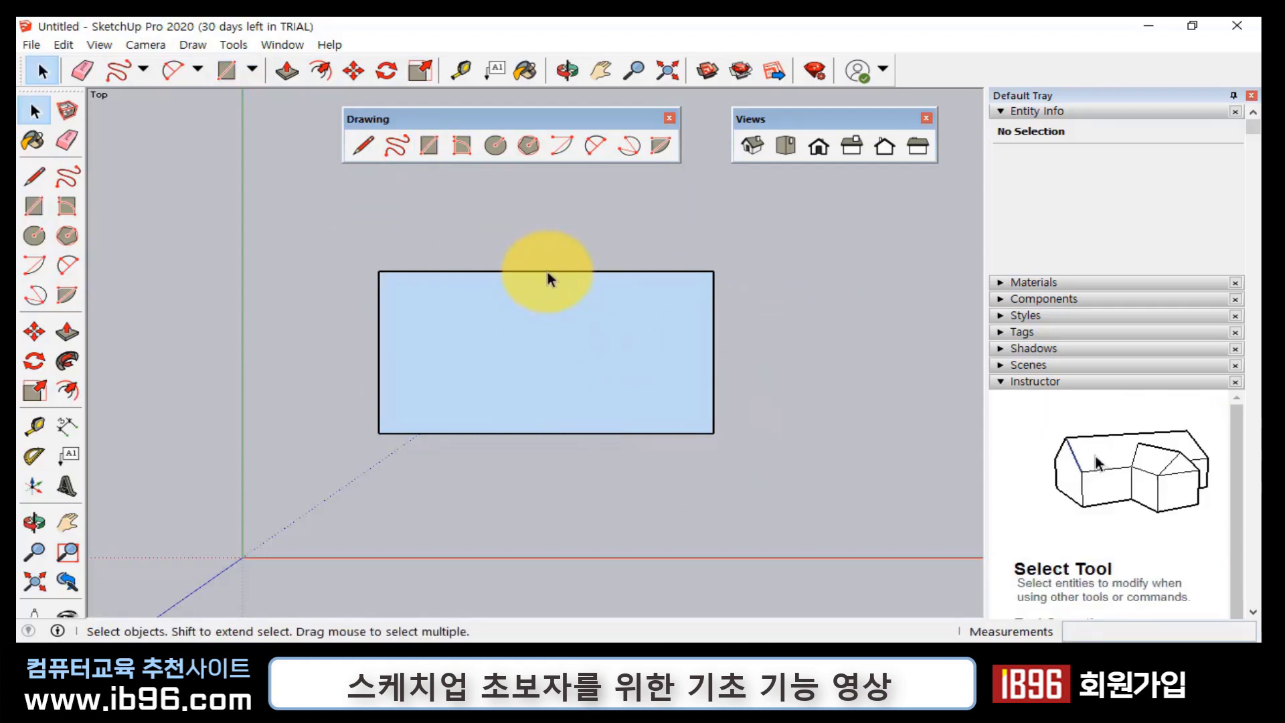
click(547, 272)
click(713, 328)
click(627, 433)
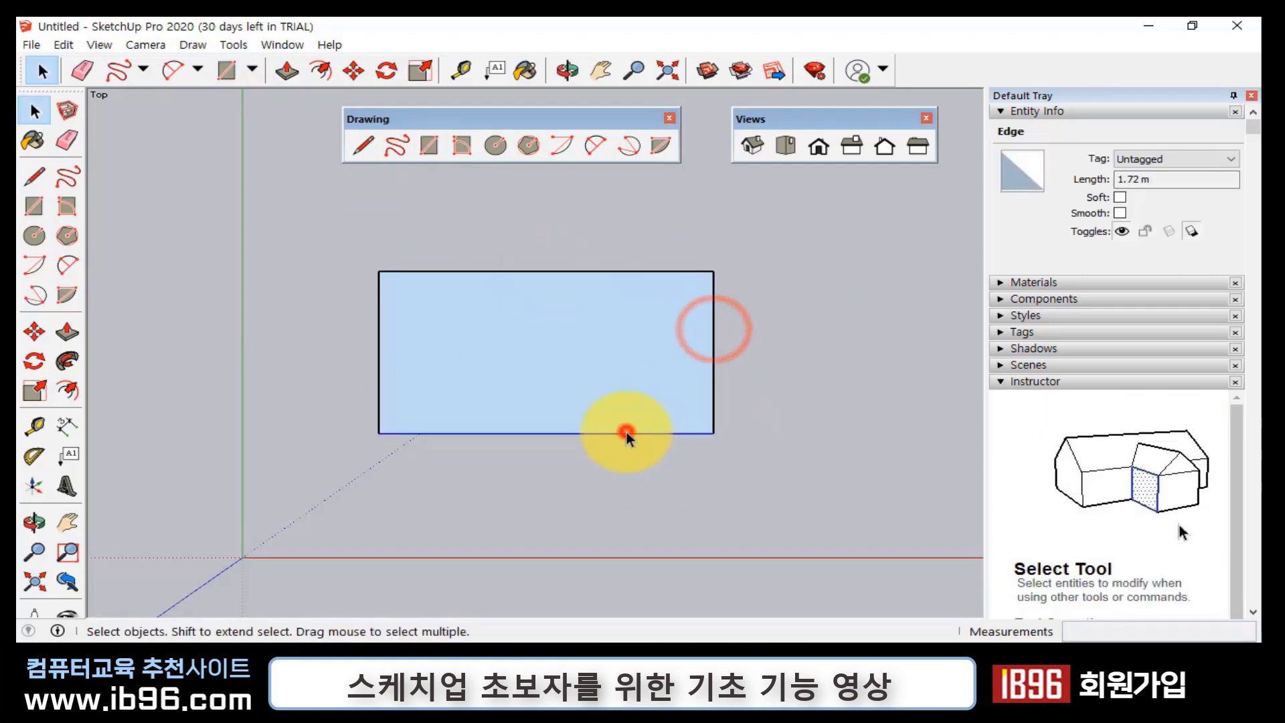
click(378, 365)
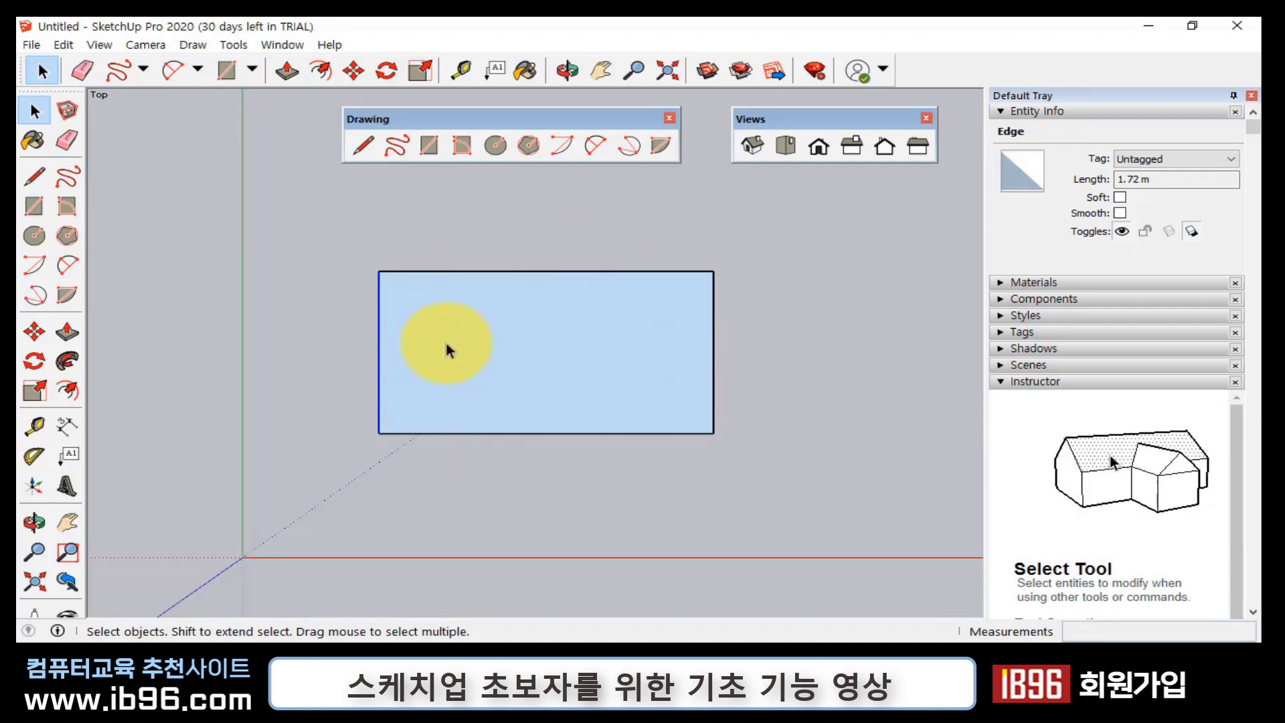
- Select the rectangle's face on its own and clear the selection to check that it is separate from the edges
click(507, 345)
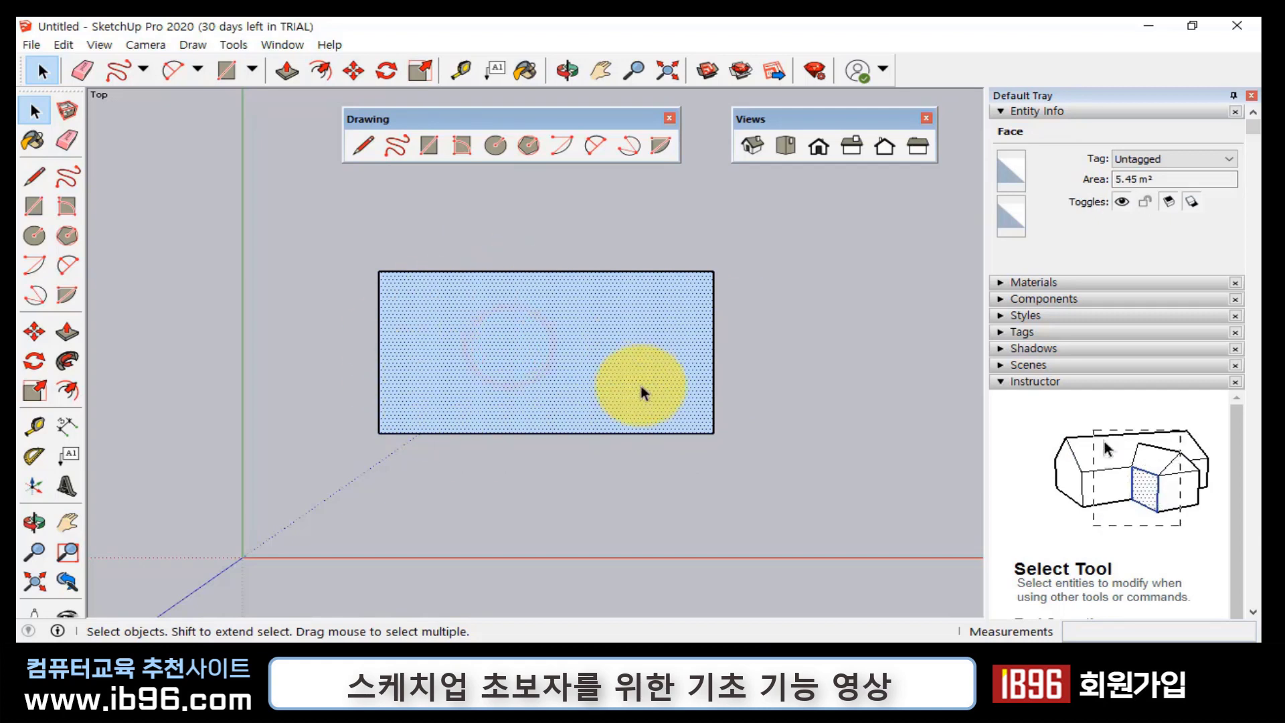
click(624, 512)
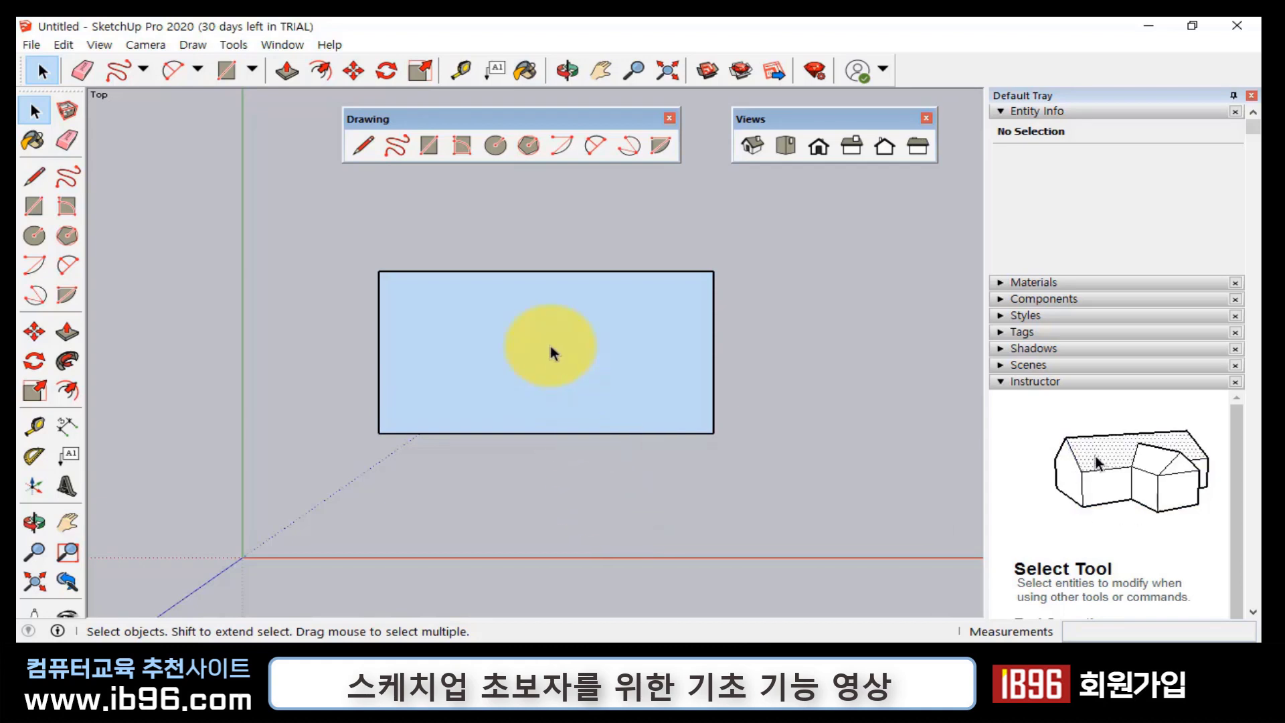
click(550, 346)
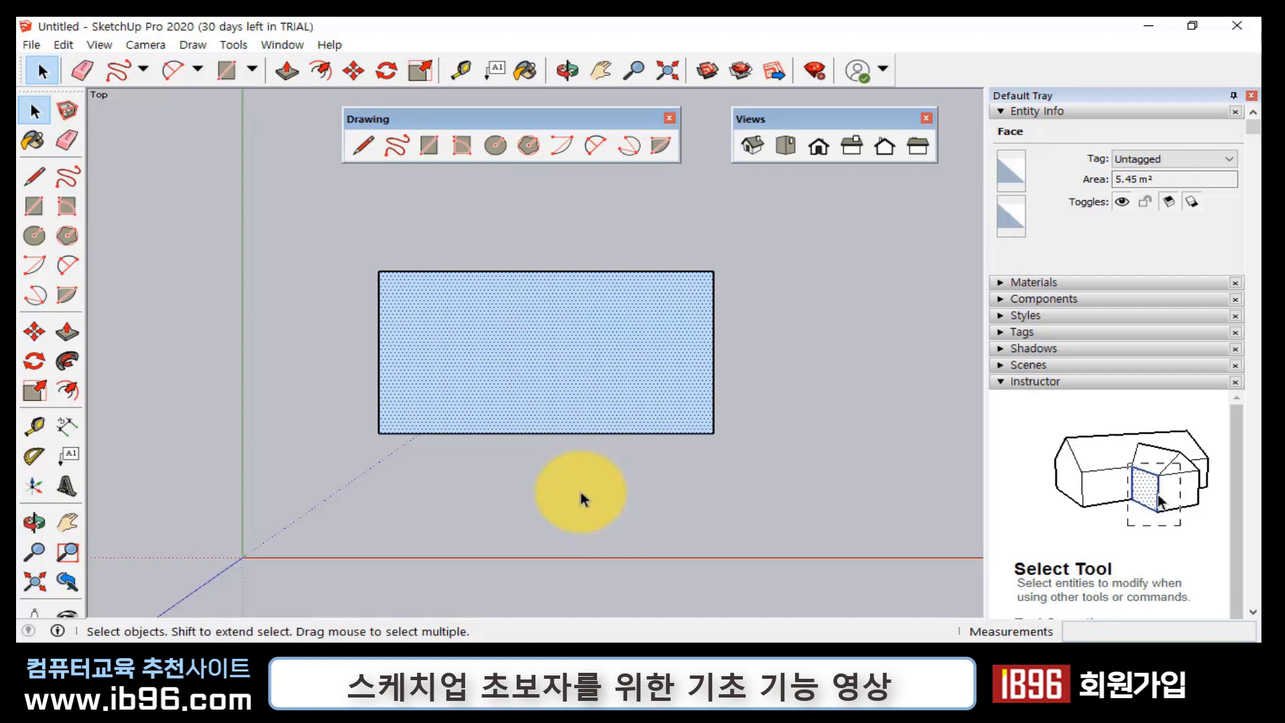
click(579, 494)
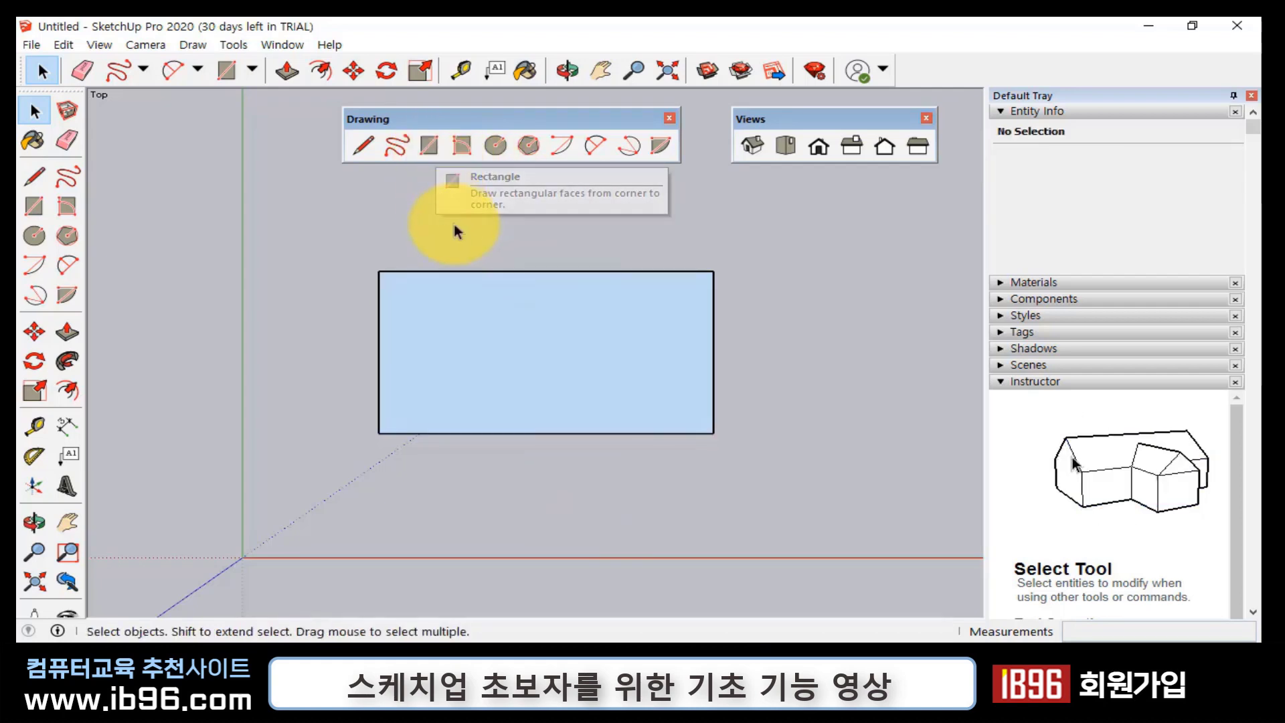
- Select the rectangle's four edges and its face one at a time to compare the separate entities
click(432, 272)
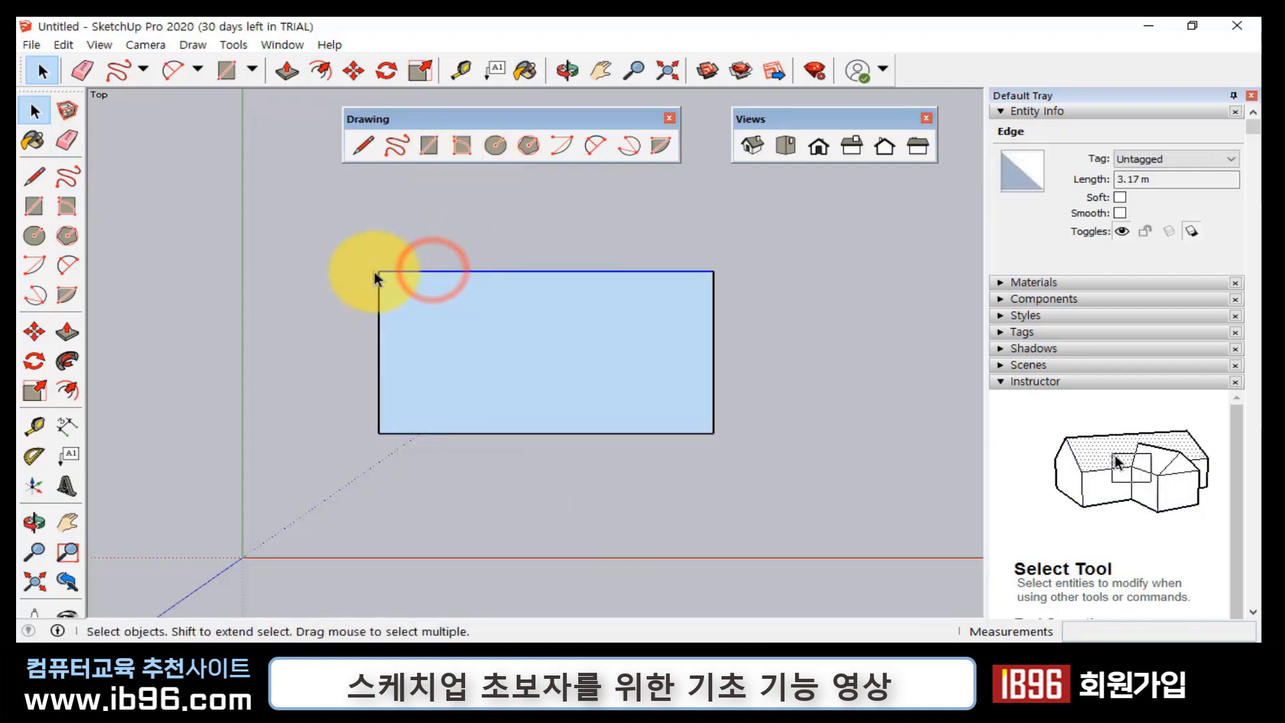
click(713, 319)
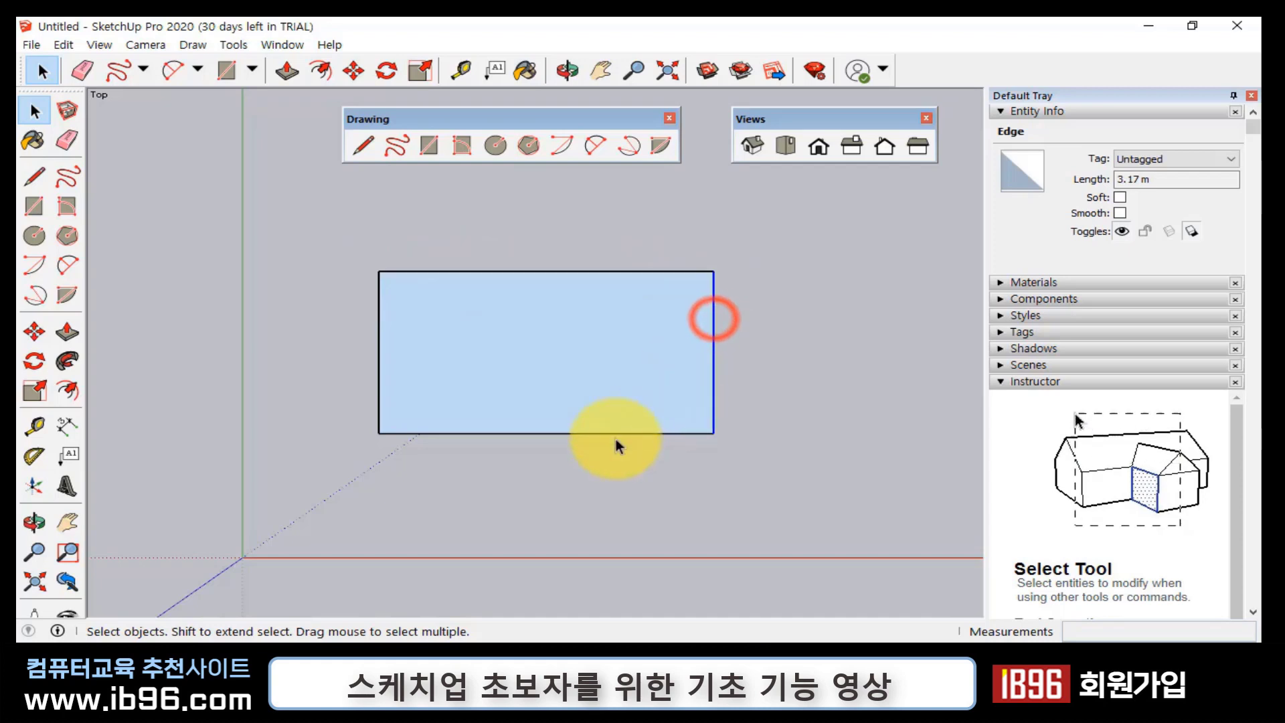
click(611, 432)
click(378, 369)
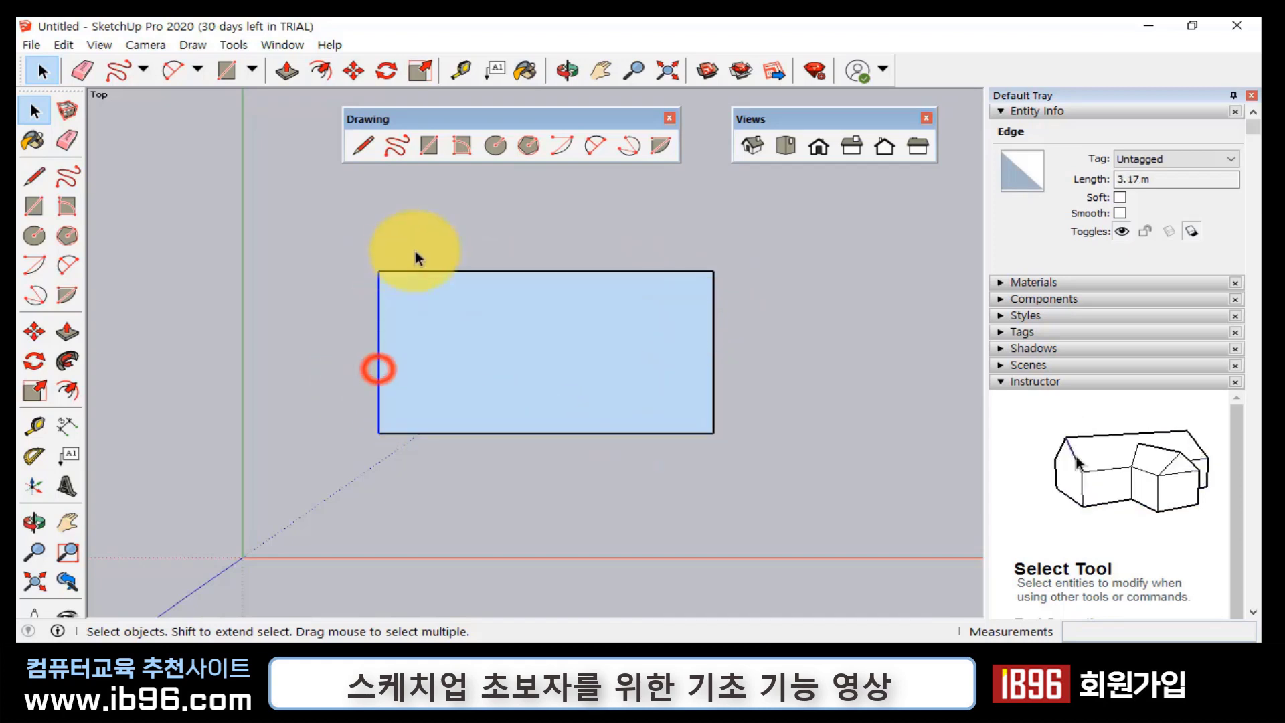
click(568, 360)
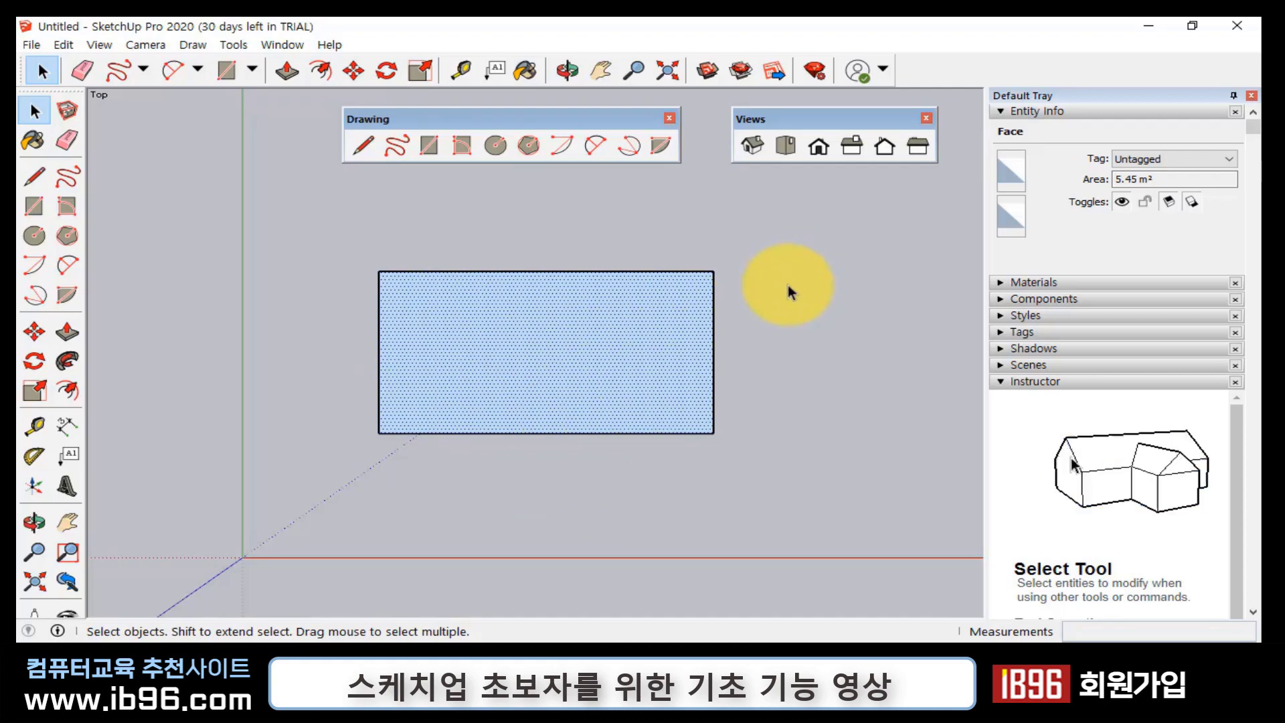
click(696, 480)
click(593, 363)
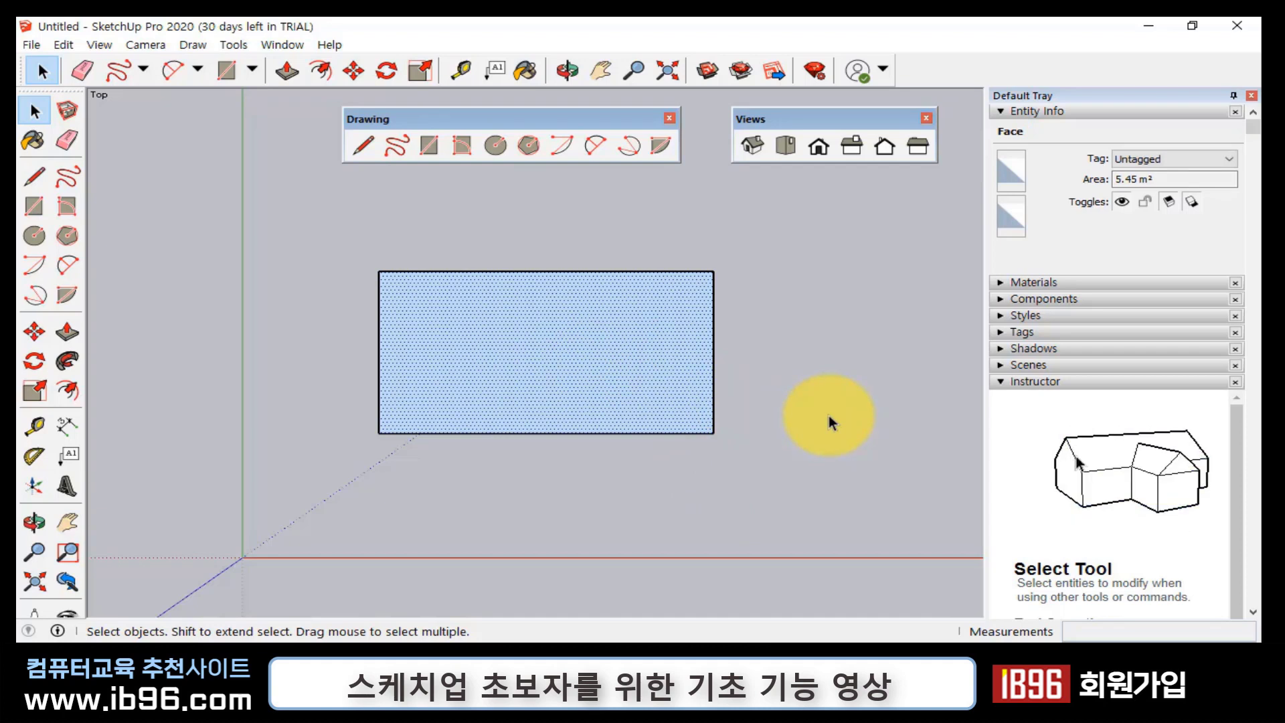
- Select the whole rectangle, edges and face together, with a selection window and delete it
click(771, 450)
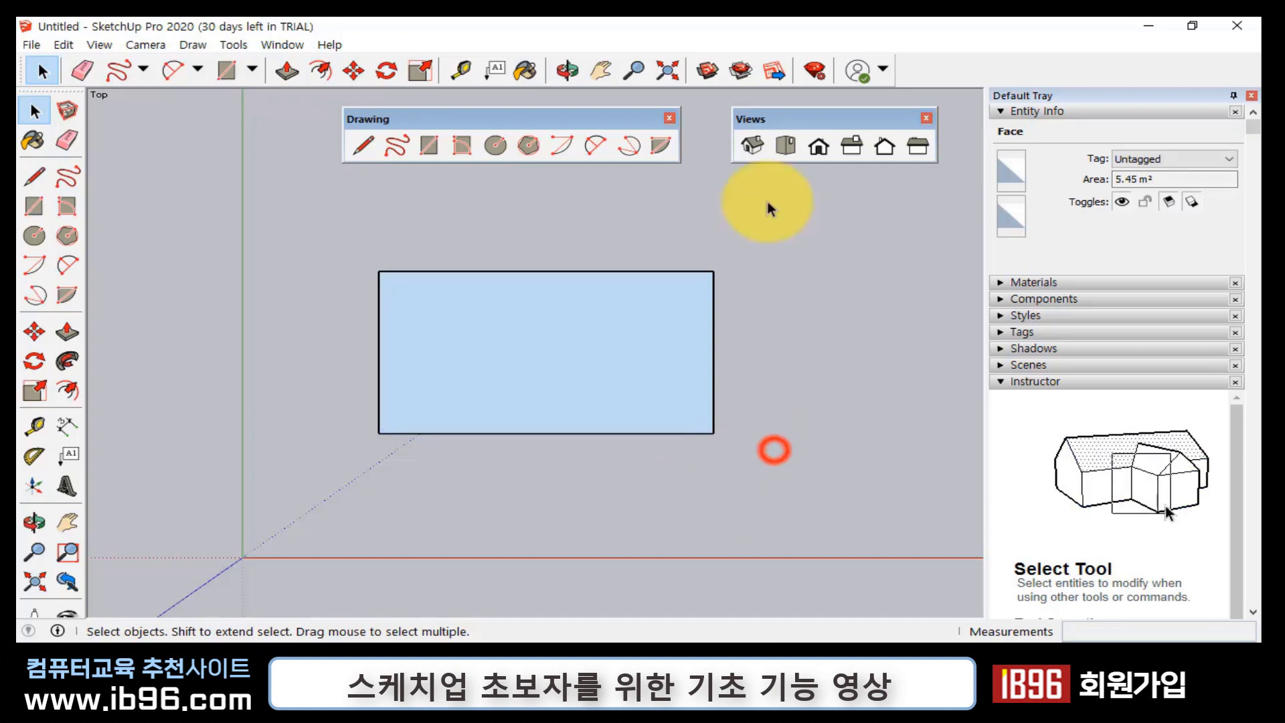
drag(786, 227, 287, 467)
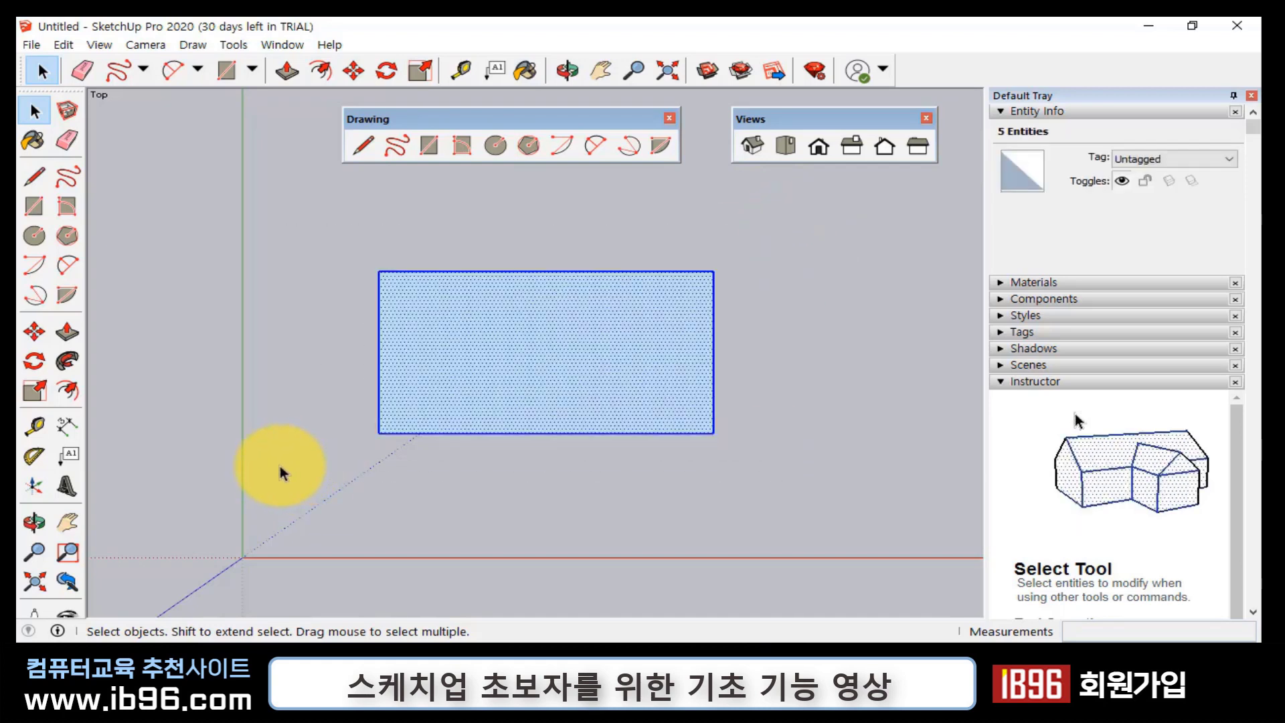
key(Delete)
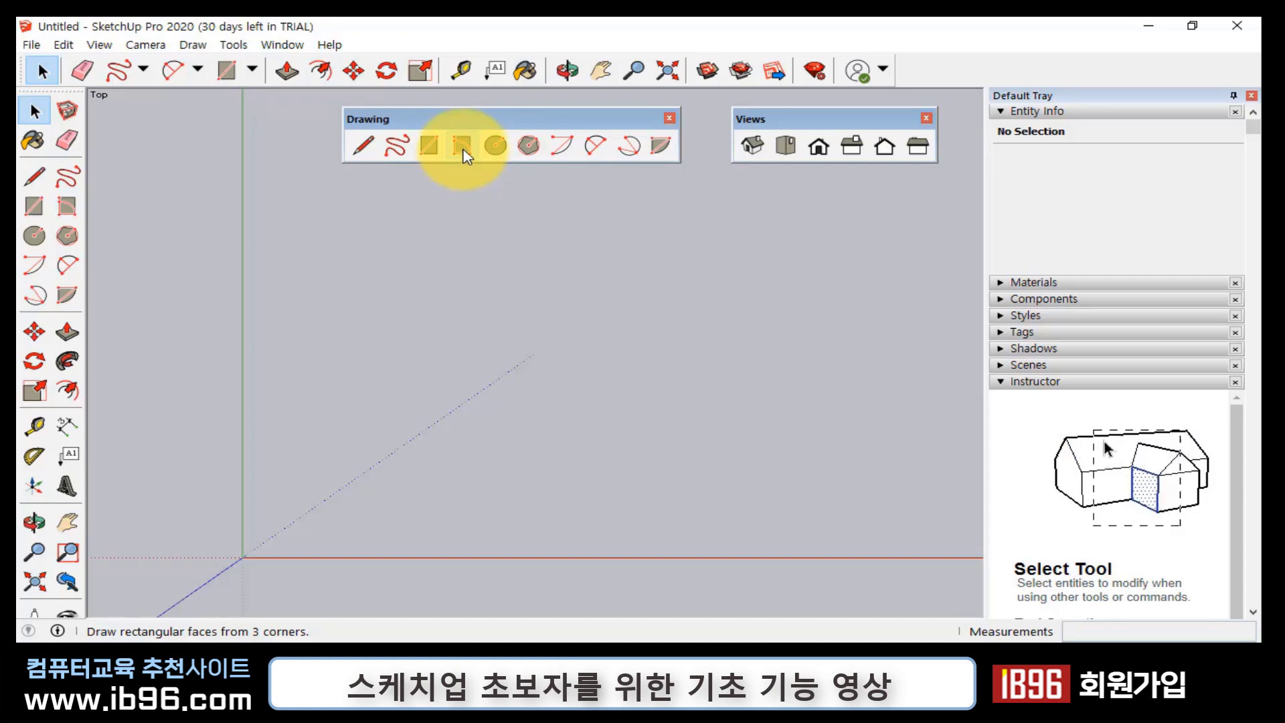
- Draw a rectangle about 1.76 m by 2.57 m from three corners with the Rotated Rectangle tool
click(462, 145)
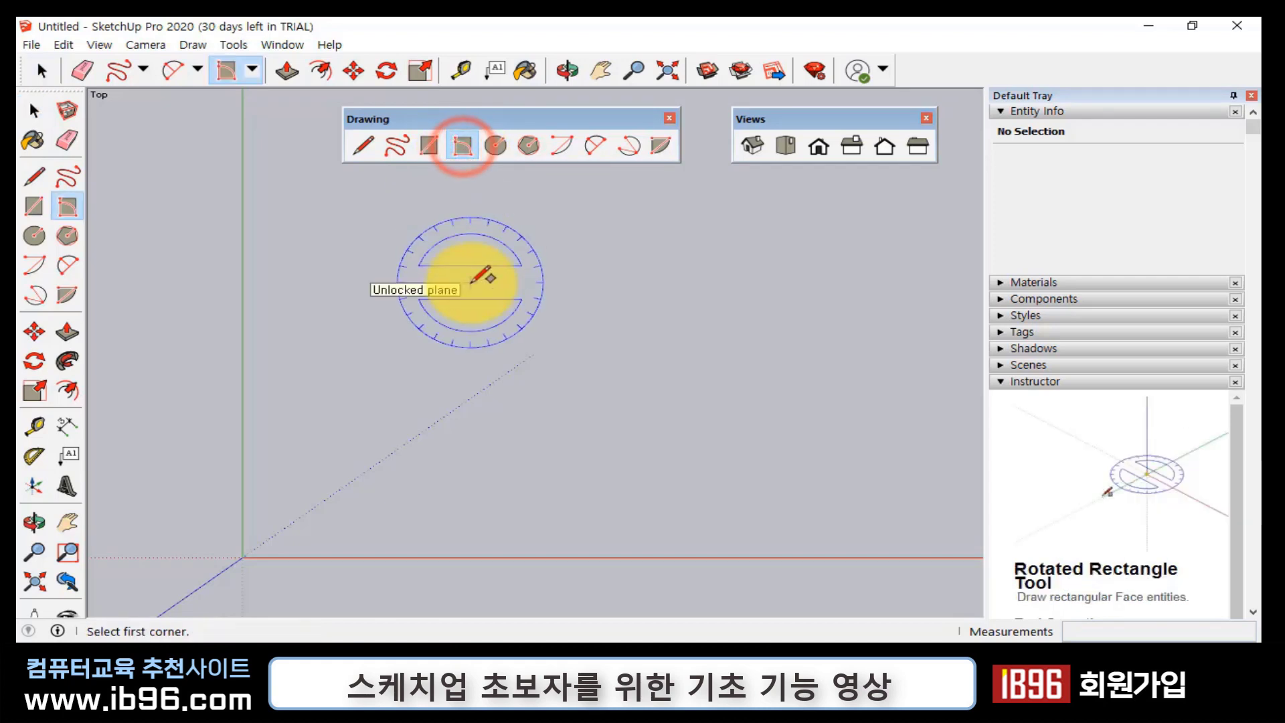
click(397, 284)
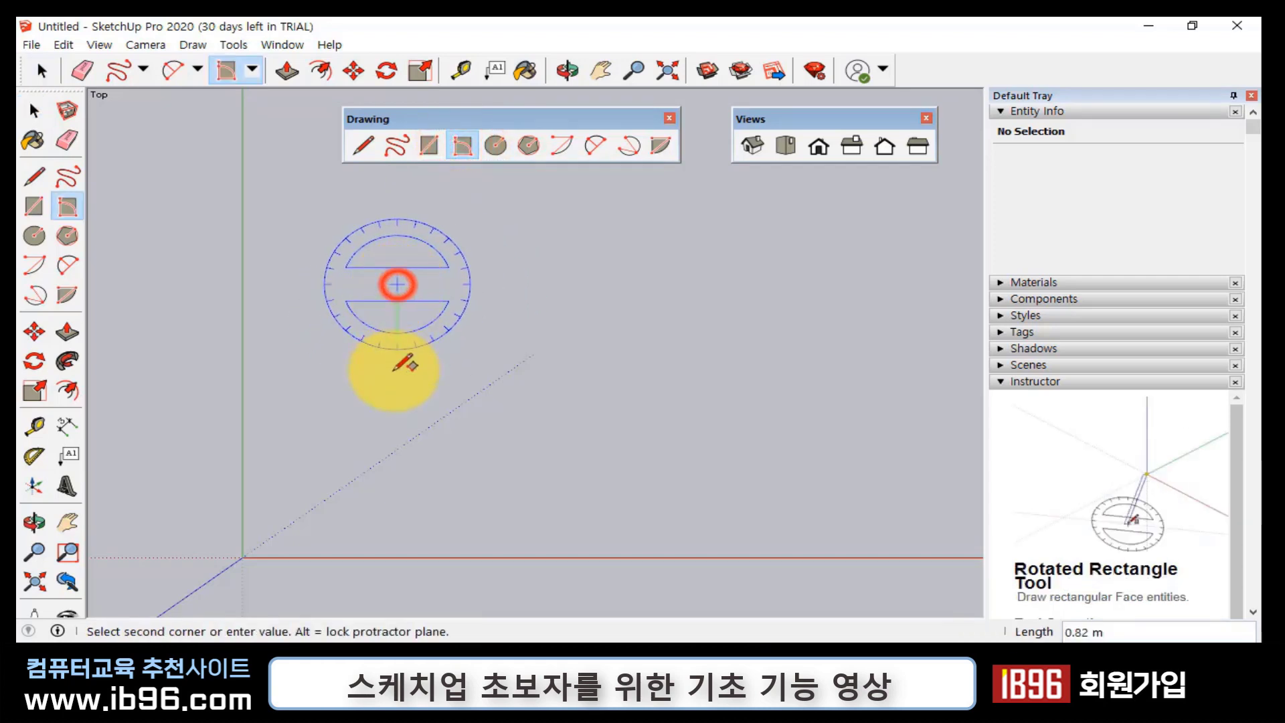
click(394, 450)
click(669, 450)
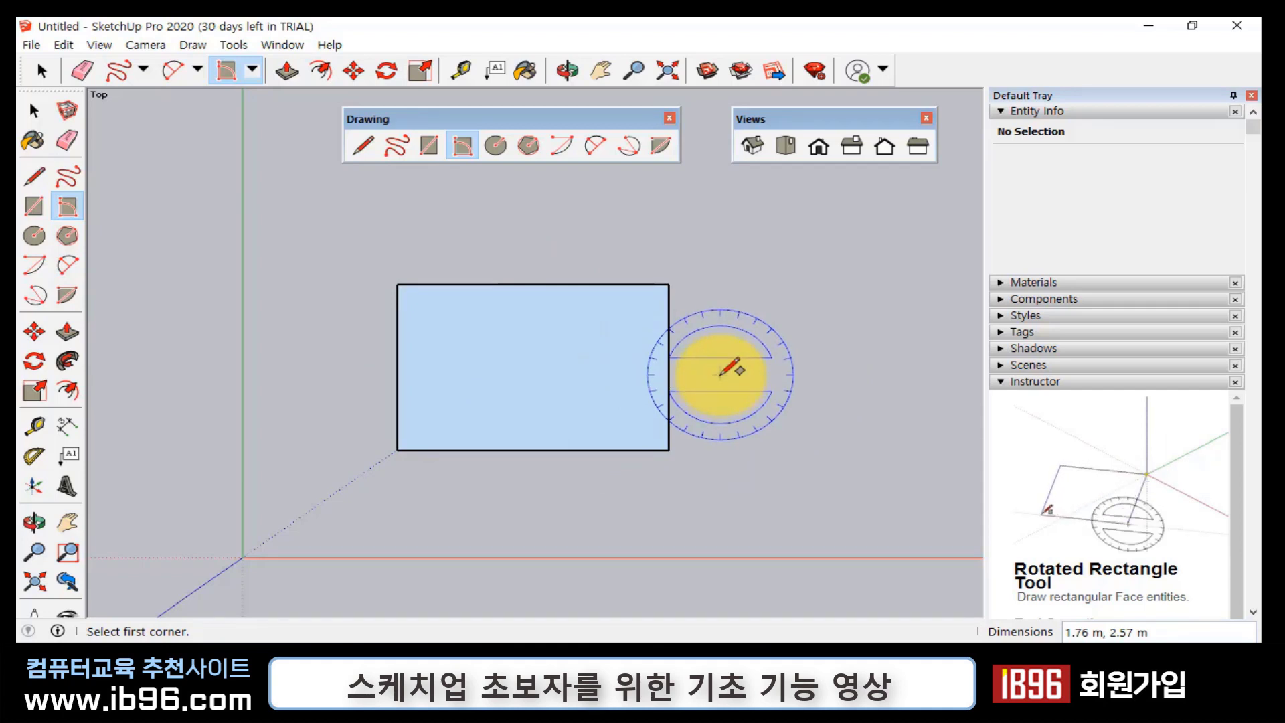
- Select the three-corner rectangle with a selection window and delete it
key(space)
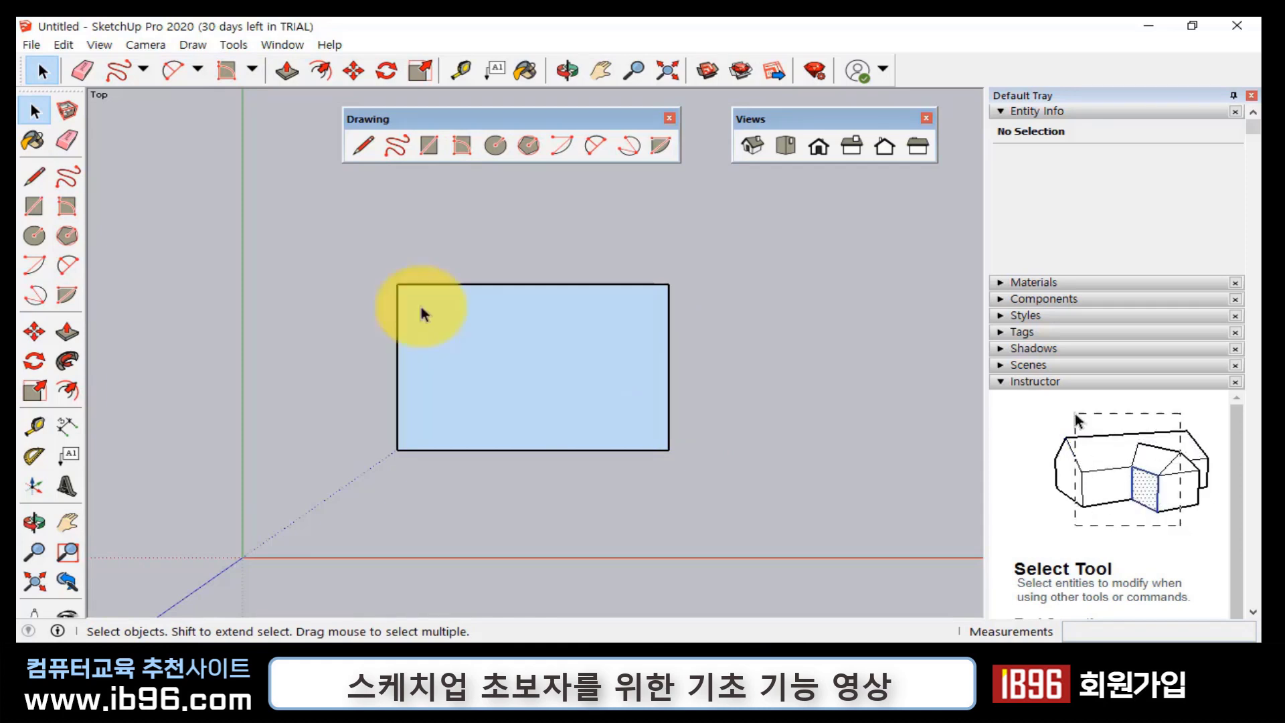
drag(326, 243, 774, 488)
key(Delete)
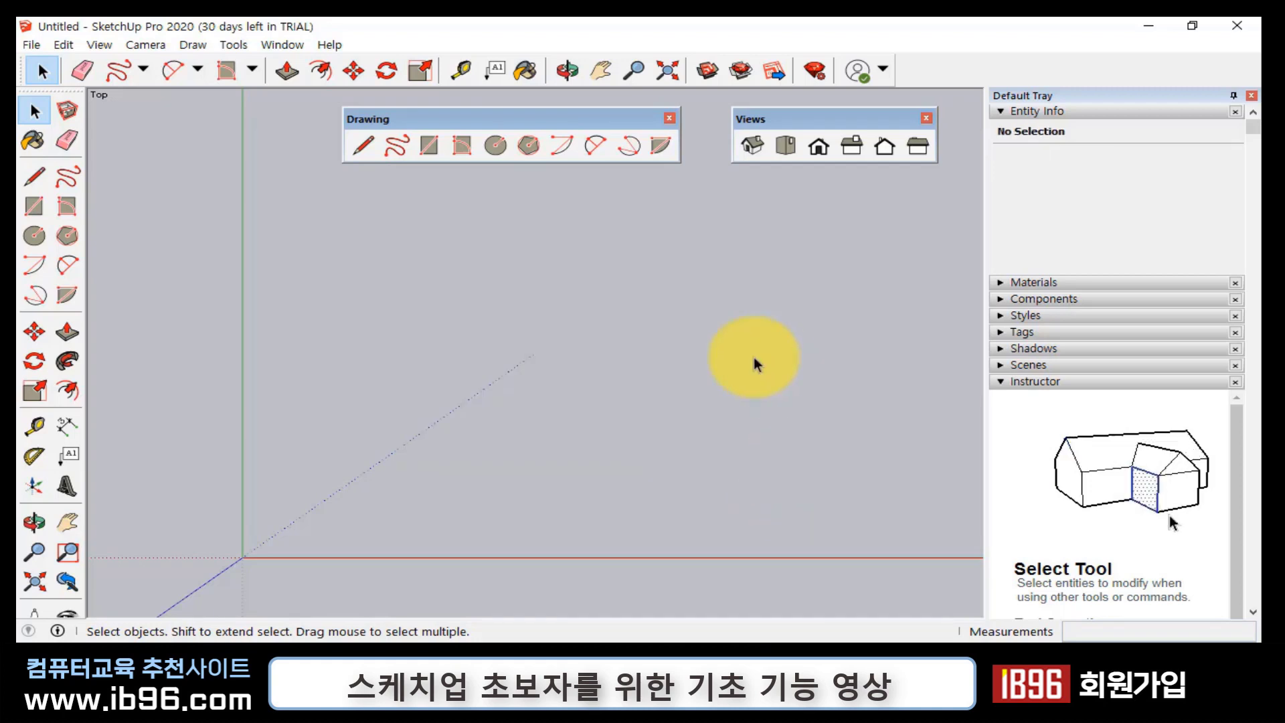
- Draw a circle with a radius of about 1.29 m between the red and green axes
click(497, 145)
click(408, 349)
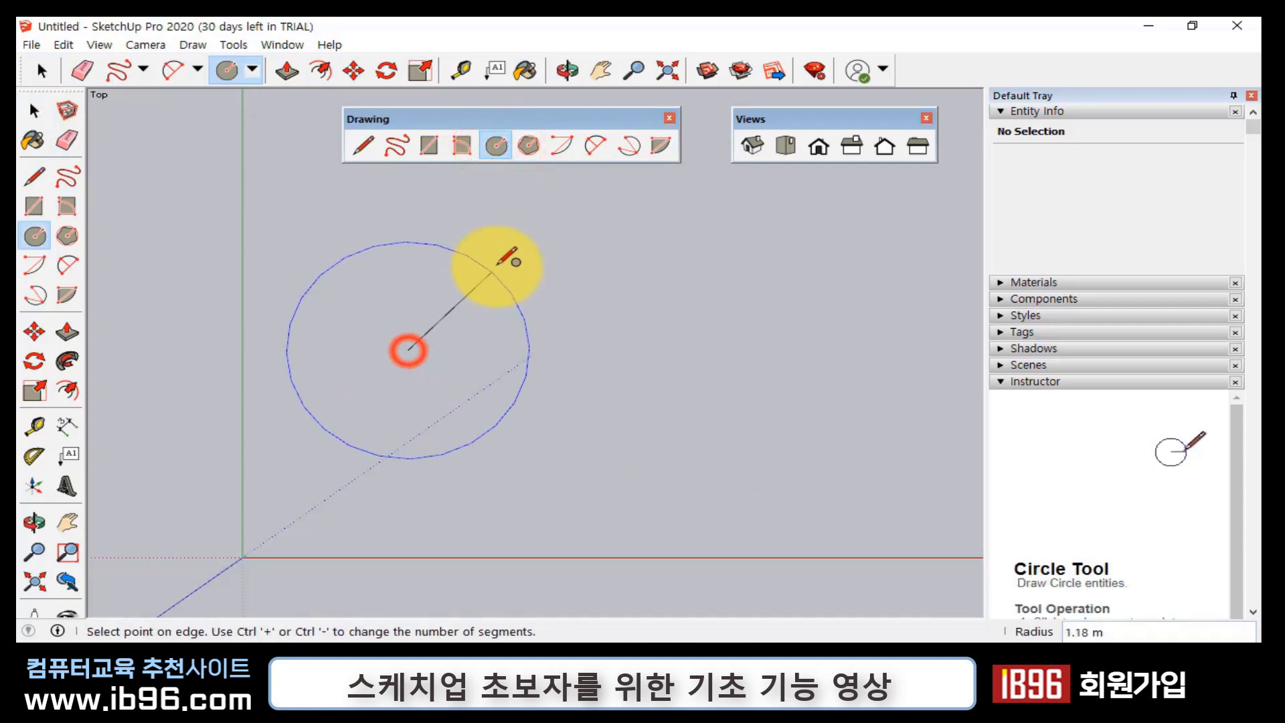
click(501, 260)
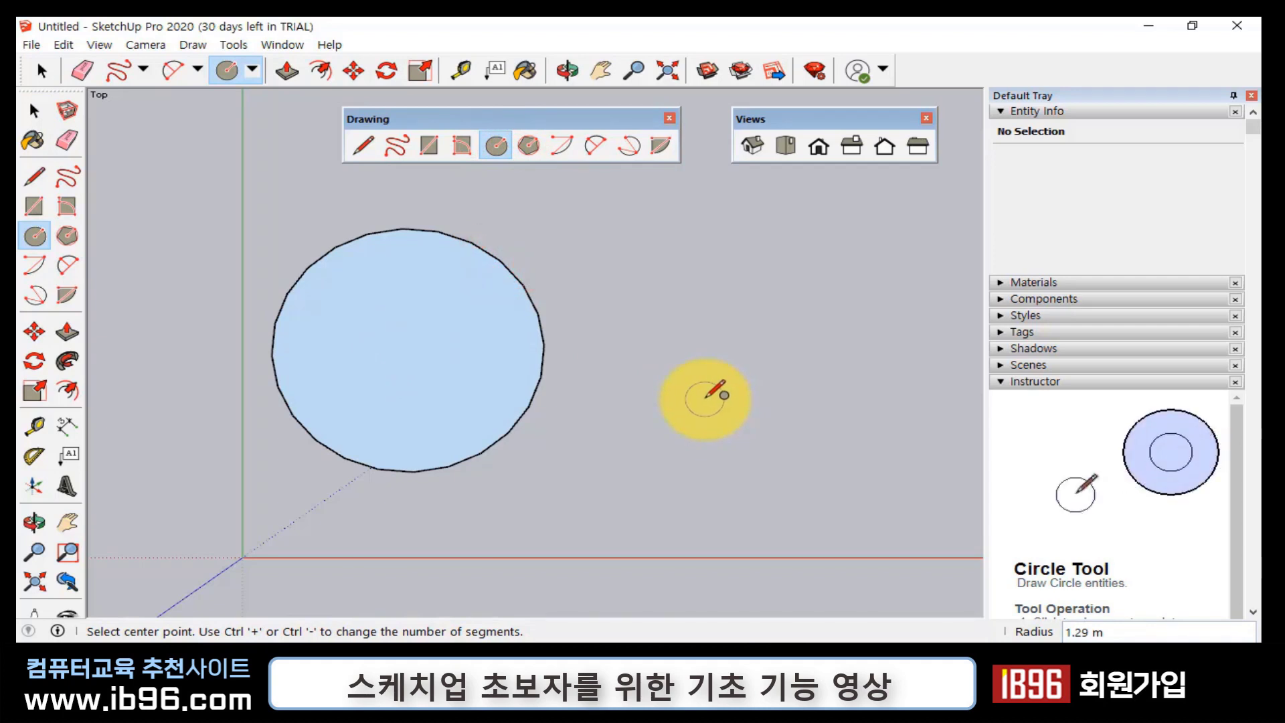
- Select the circle's face on its own to inspect it and clear the selection
key(space)
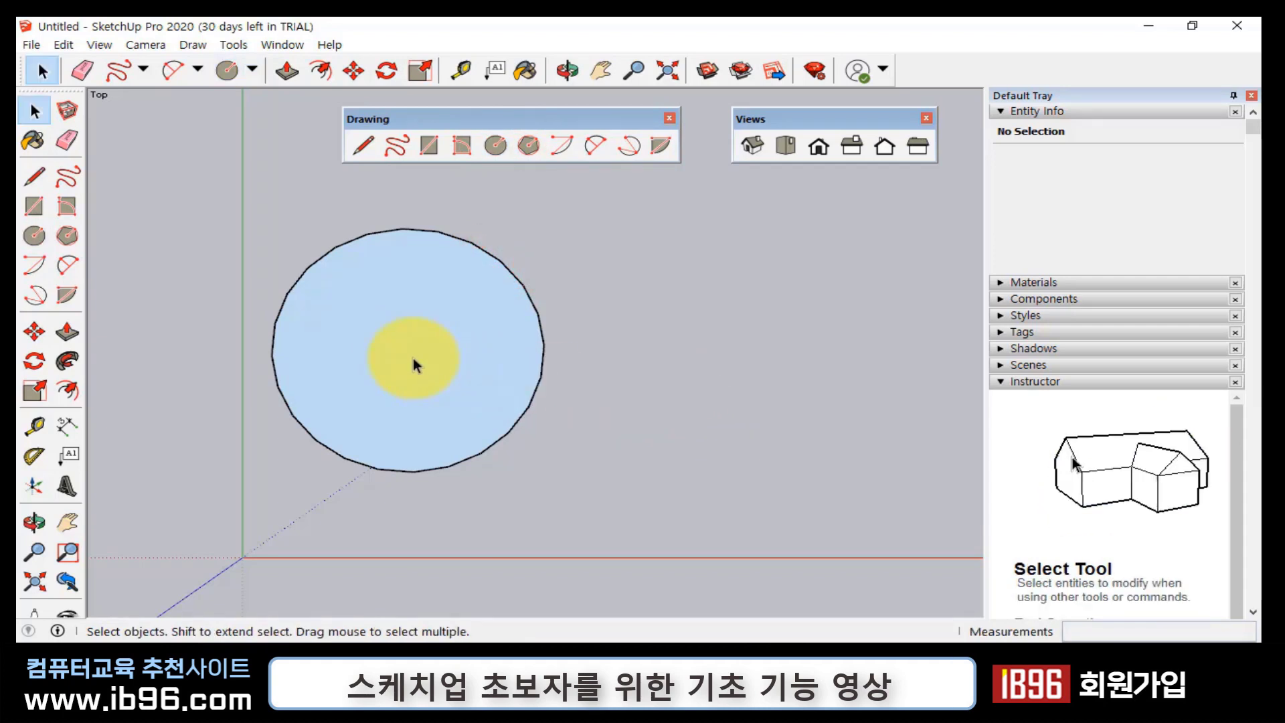
click(519, 338)
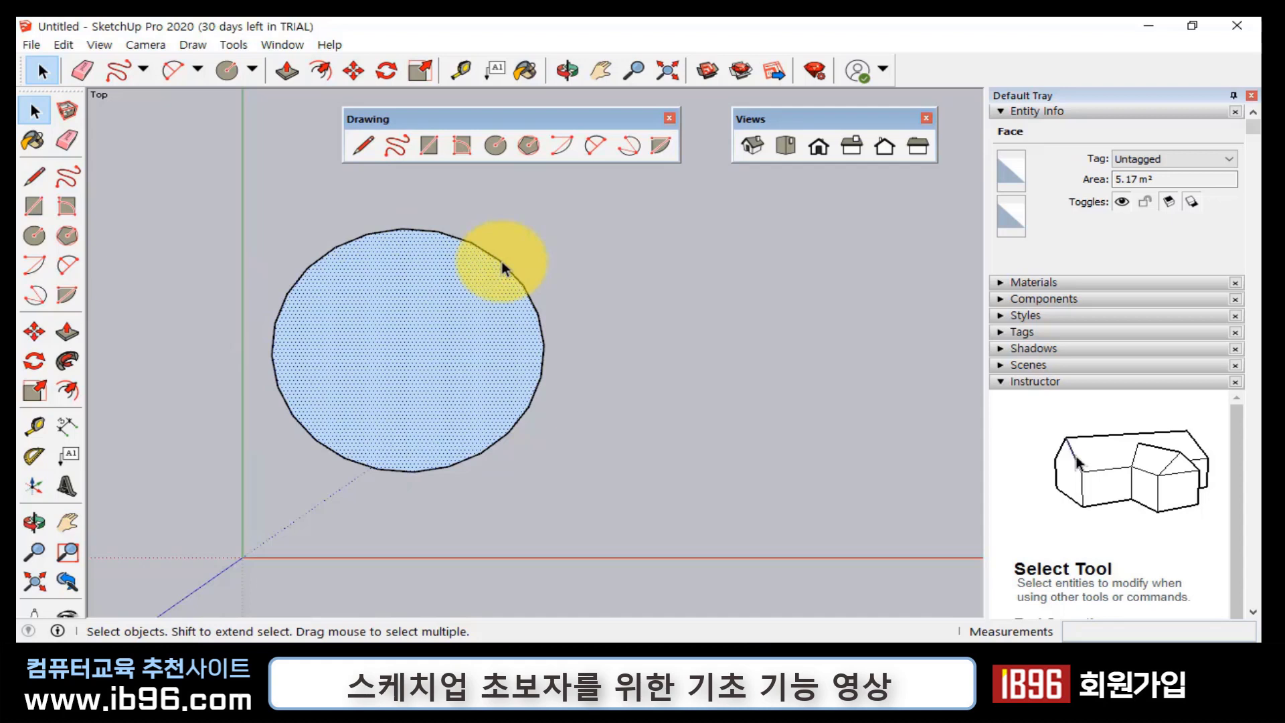
click(580, 284)
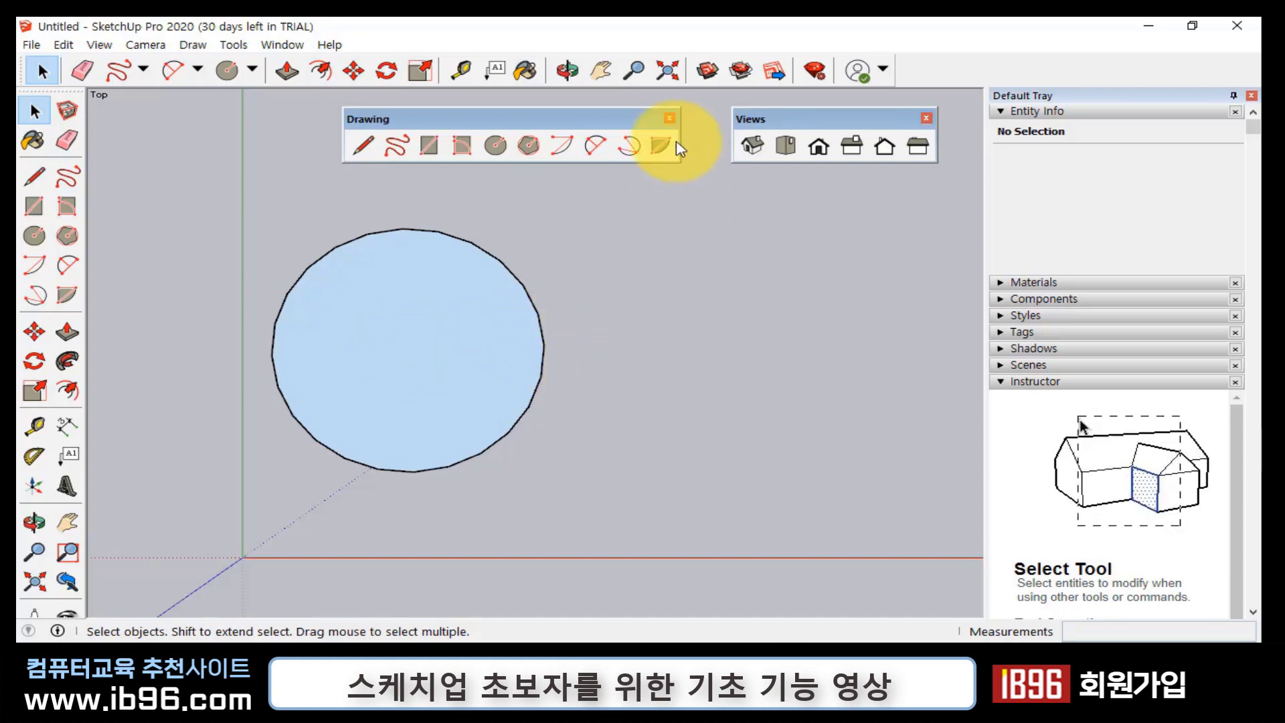
- Draw a second circle with a radius of about 1.59 m, its center aligned with the first circle's center
click(502, 153)
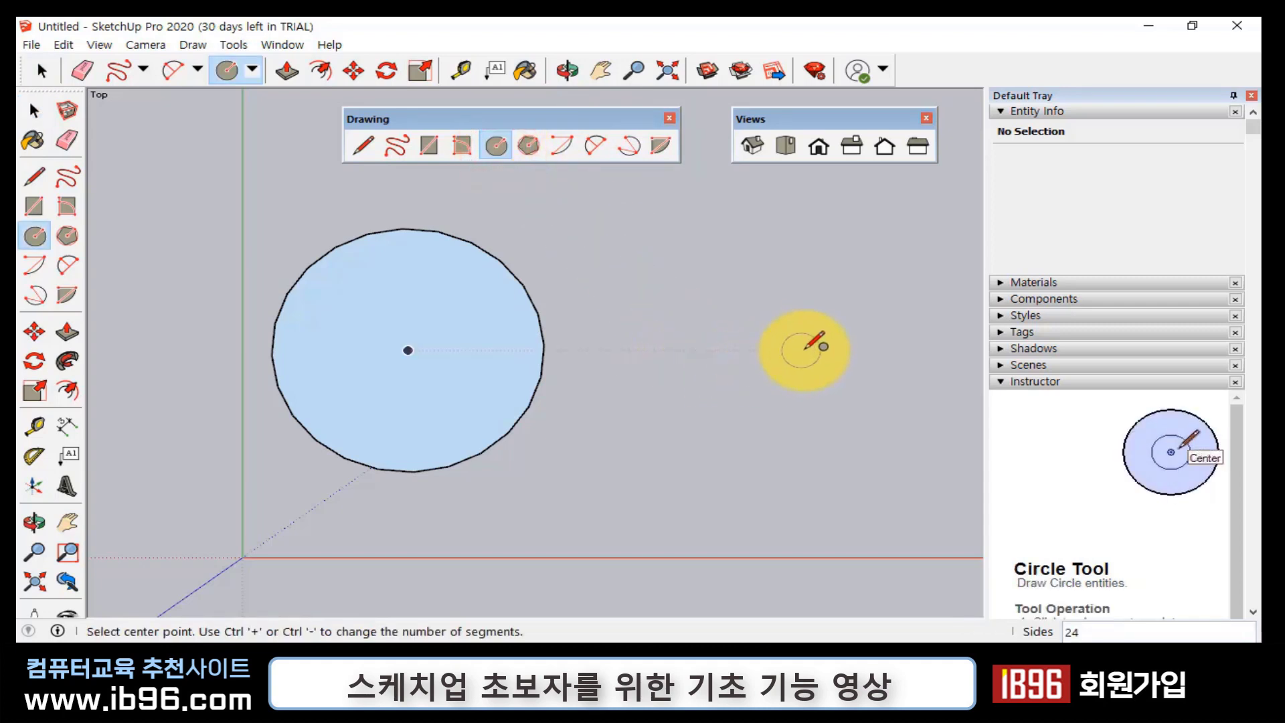
click(793, 350)
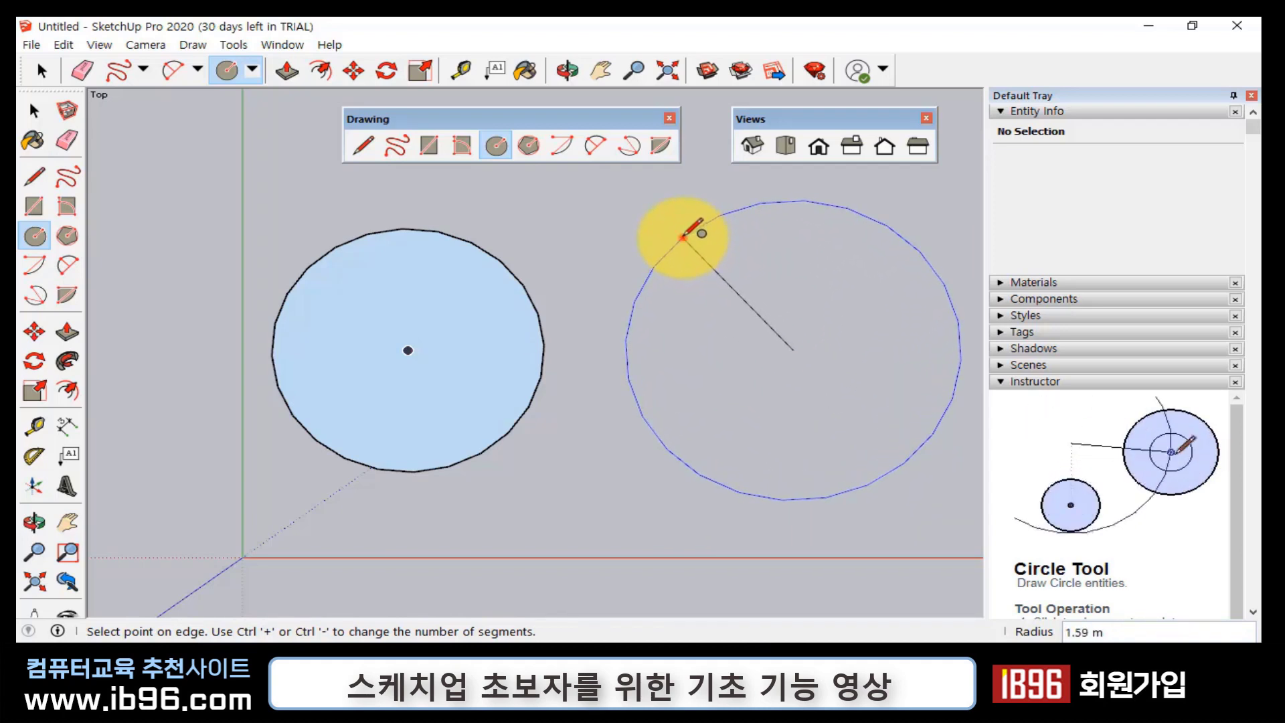
click(683, 235)
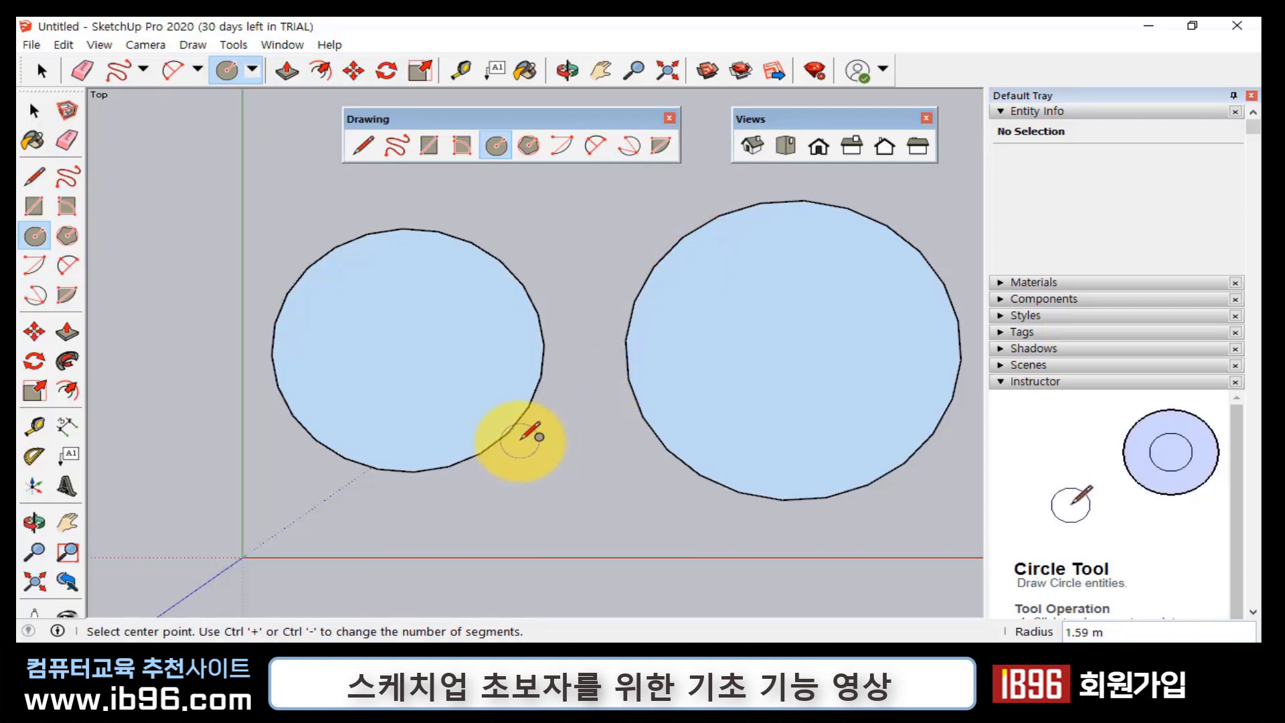
- Select both circles with a crossing selection window and delete them
key(space)
drag(882, 519, 342, 211)
key(Delete)
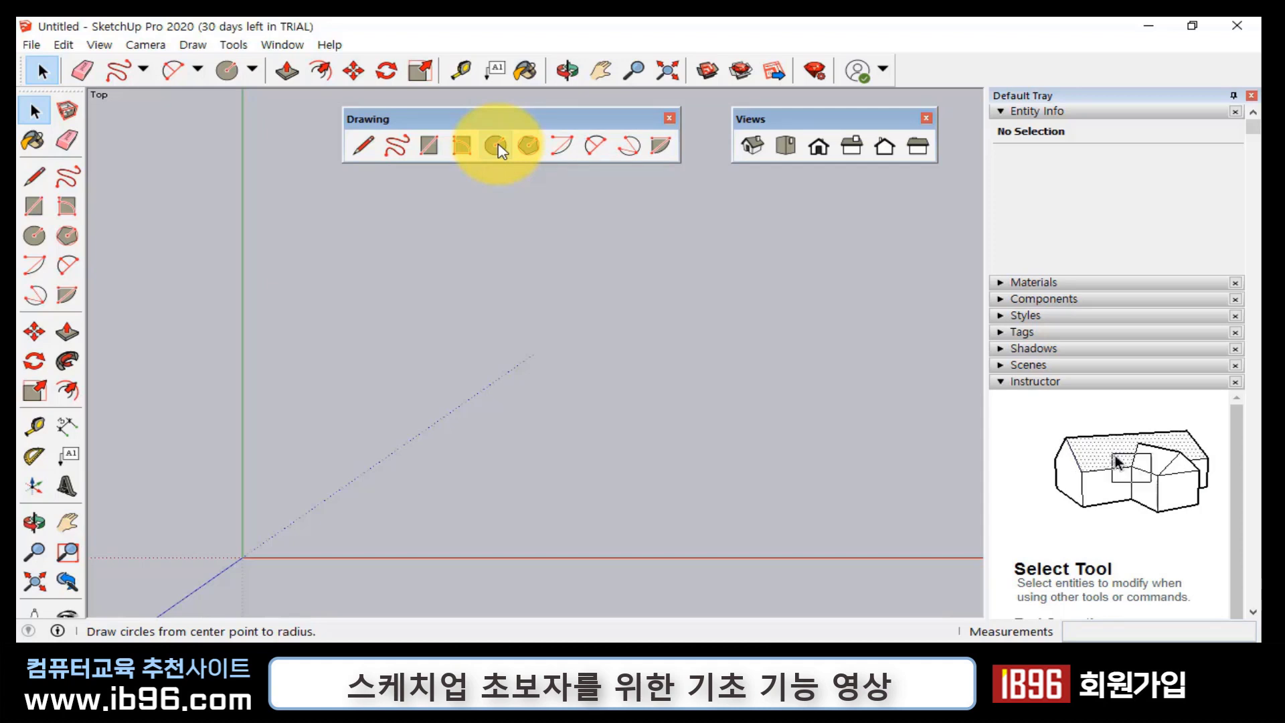
- Draw a circle between the red and green axes and set its radius to 1 m
click(495, 145)
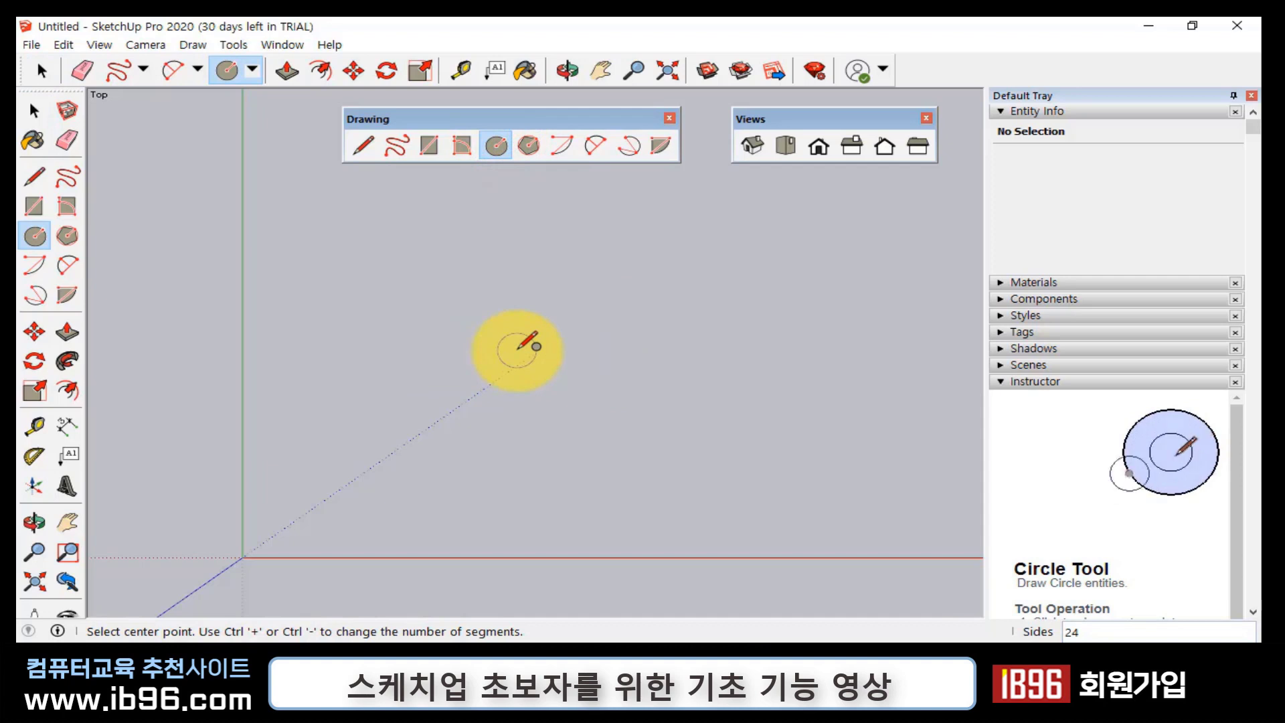
click(518, 350)
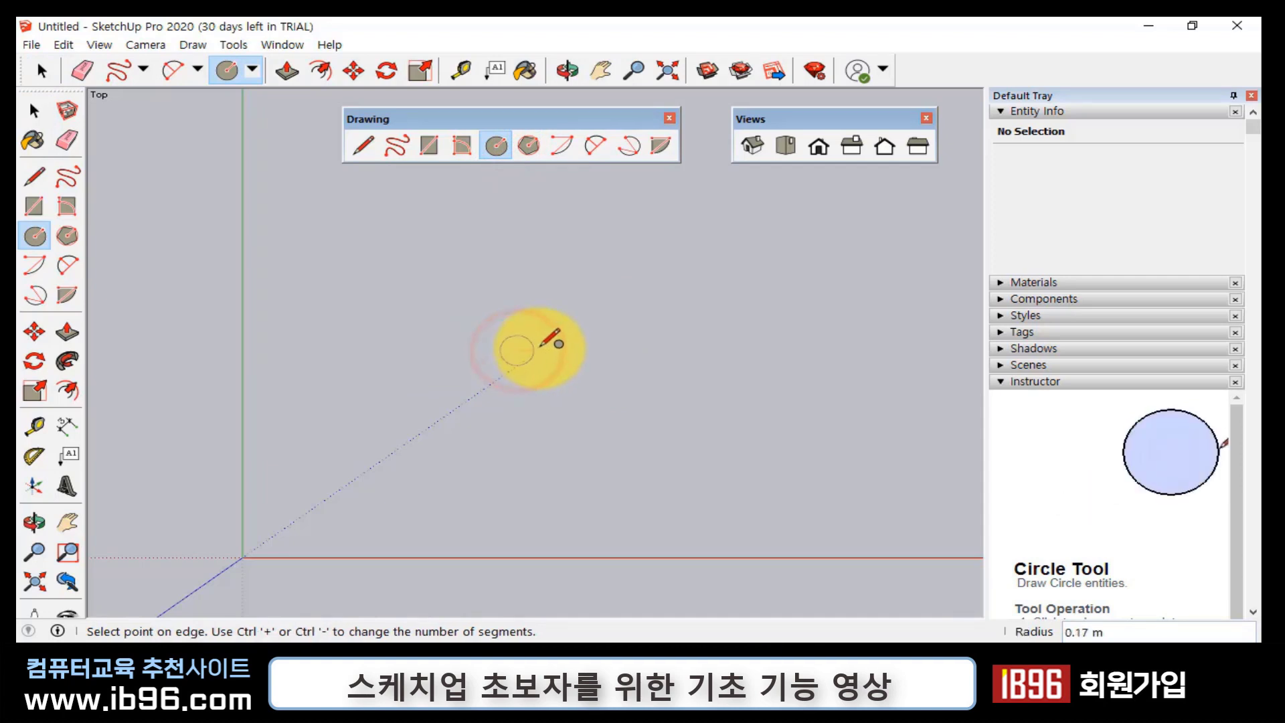
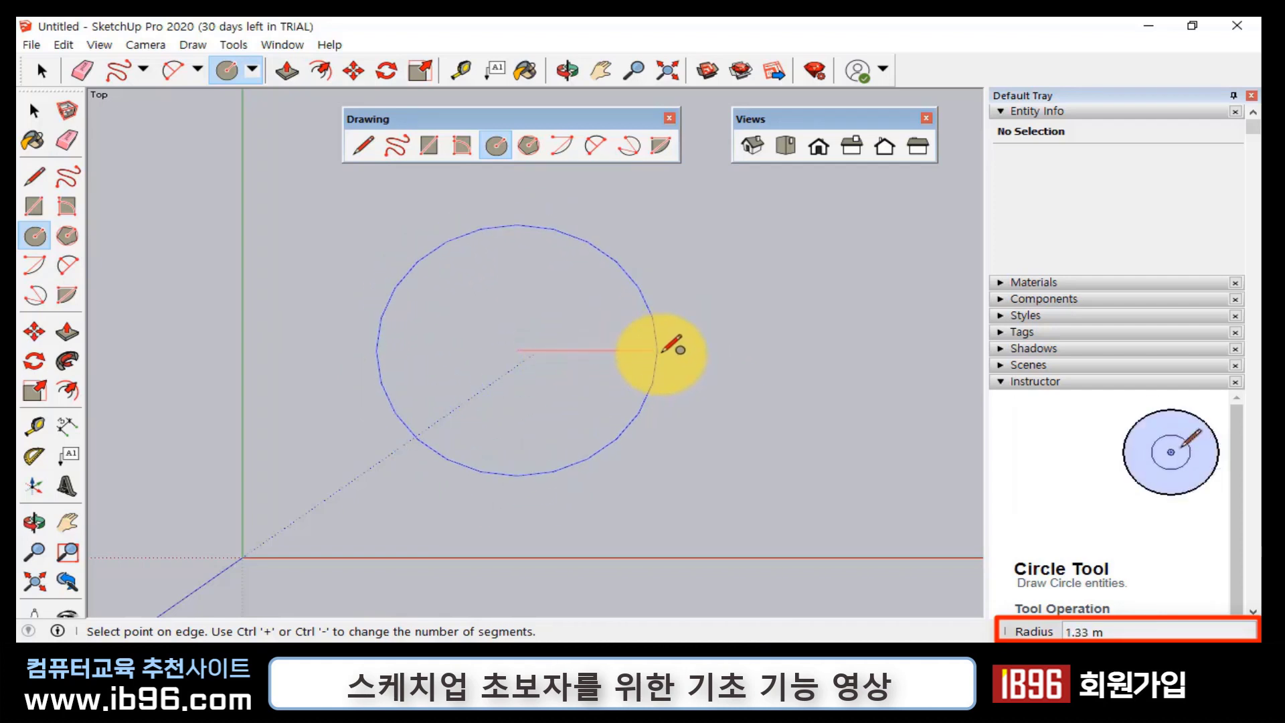
click(705, 349)
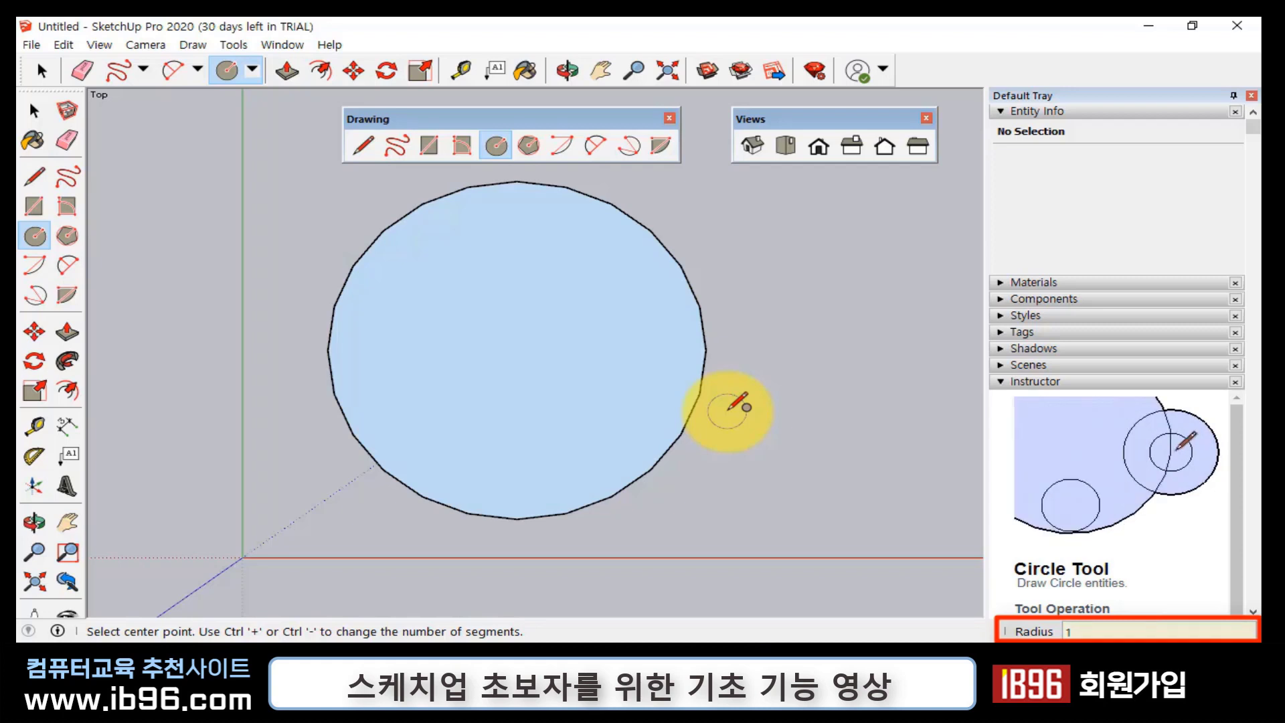
key(Return)
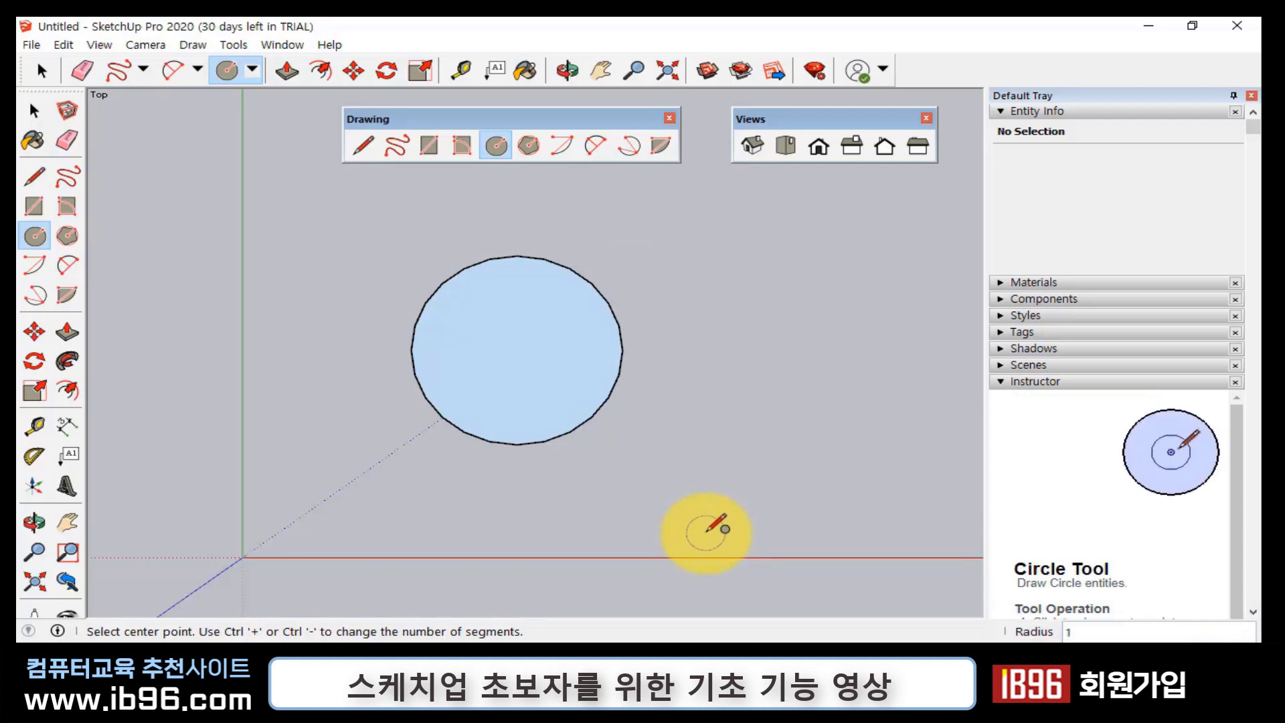
key(space)
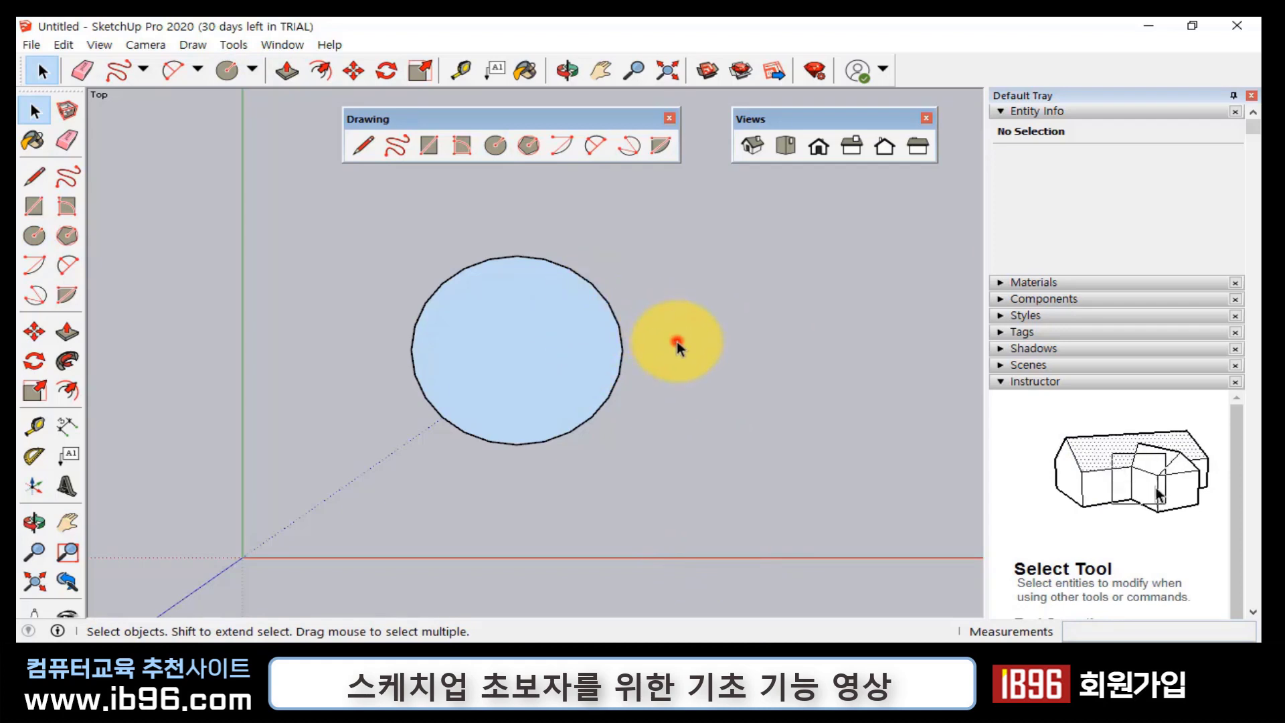
- Draw a 48-sided circle with a radius of about 0.91 m beside the existing 24-sided circle
scroll(676, 340, up, 3)
scroll(505, 263, up, 1)
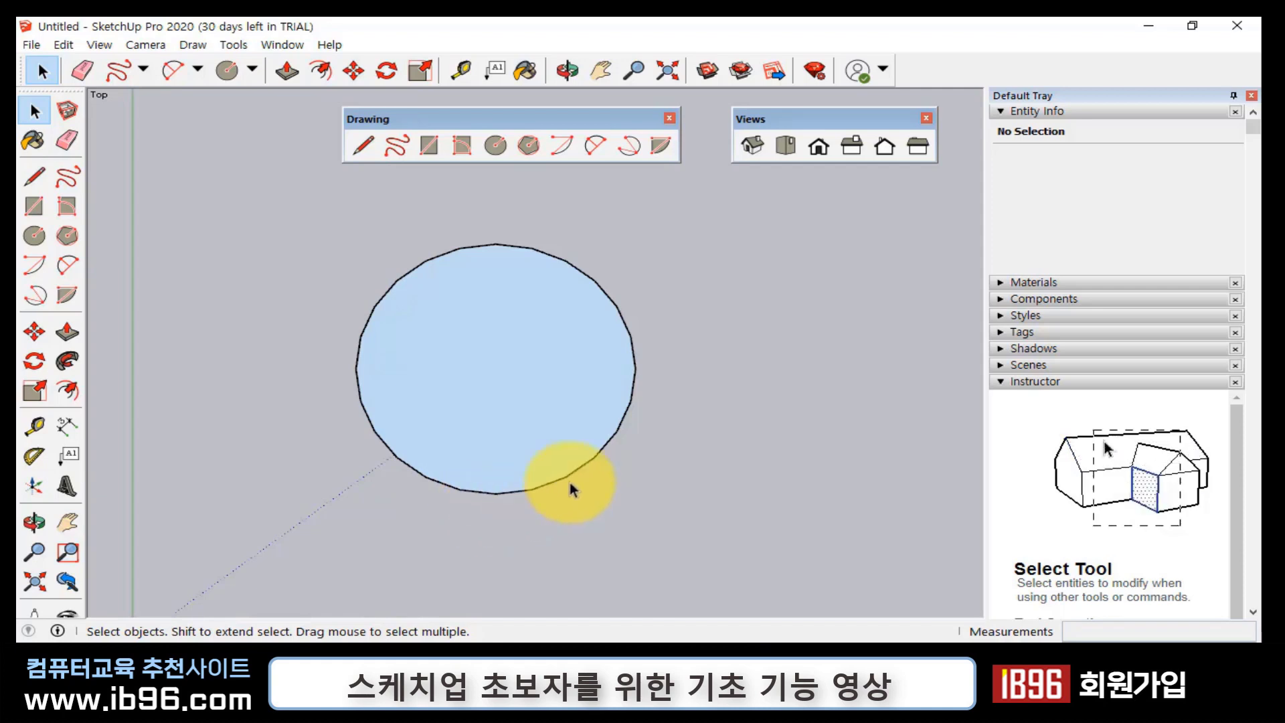
mouse_move(740, 344)
middle_down()
mouse_move(614, 338)
mouse_move(703, 387)
mouse_move(631, 359)
mouse_move(584, 367)
middle_up()
click(783, 142)
click(496, 146)
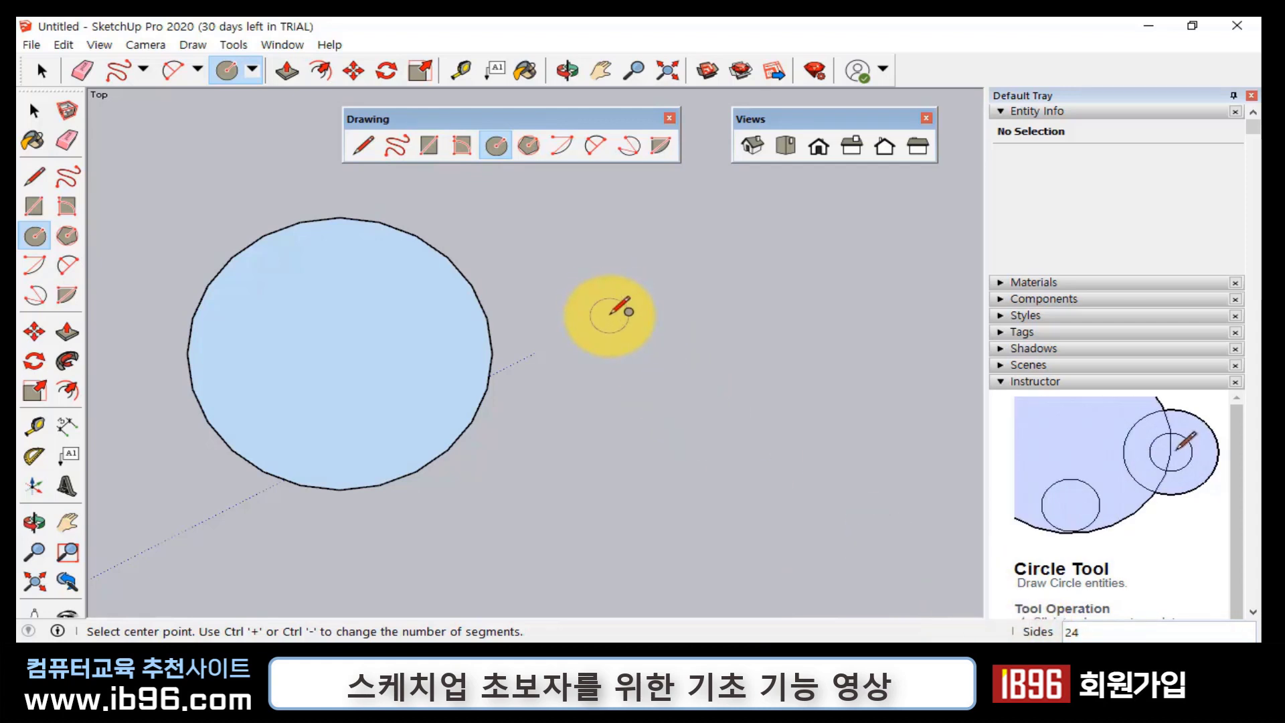
text(8)
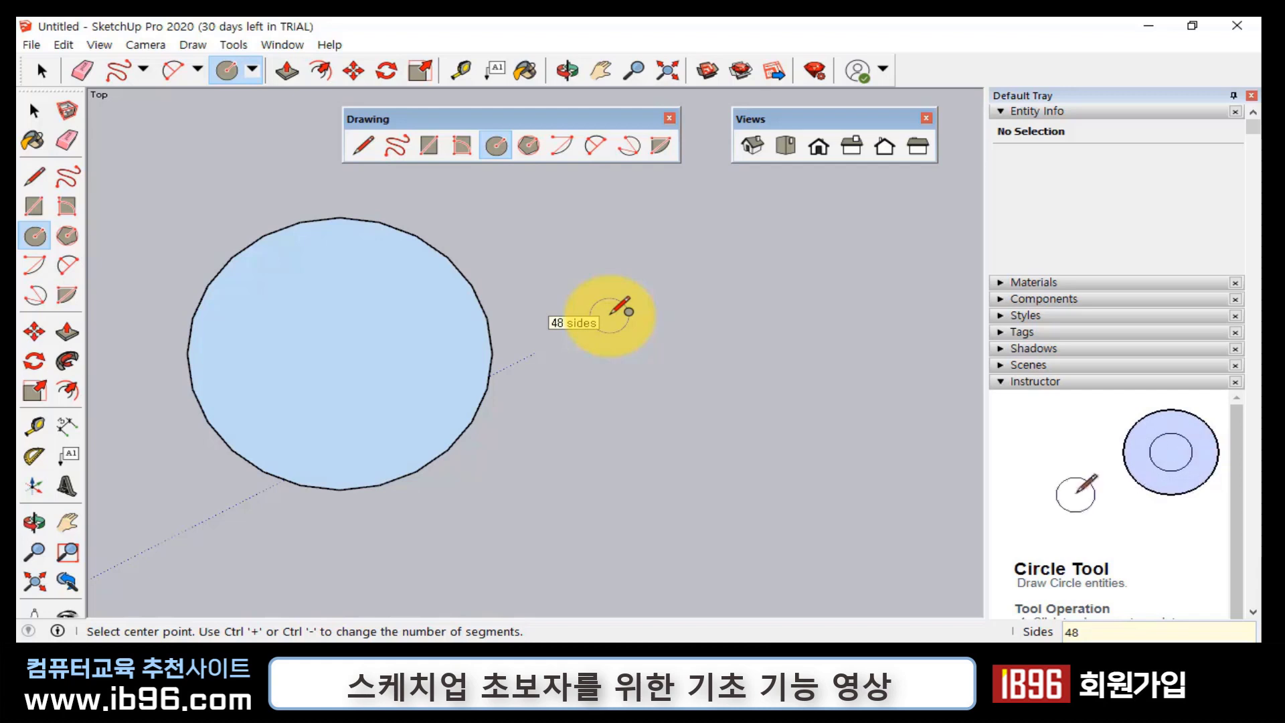
click(637, 368)
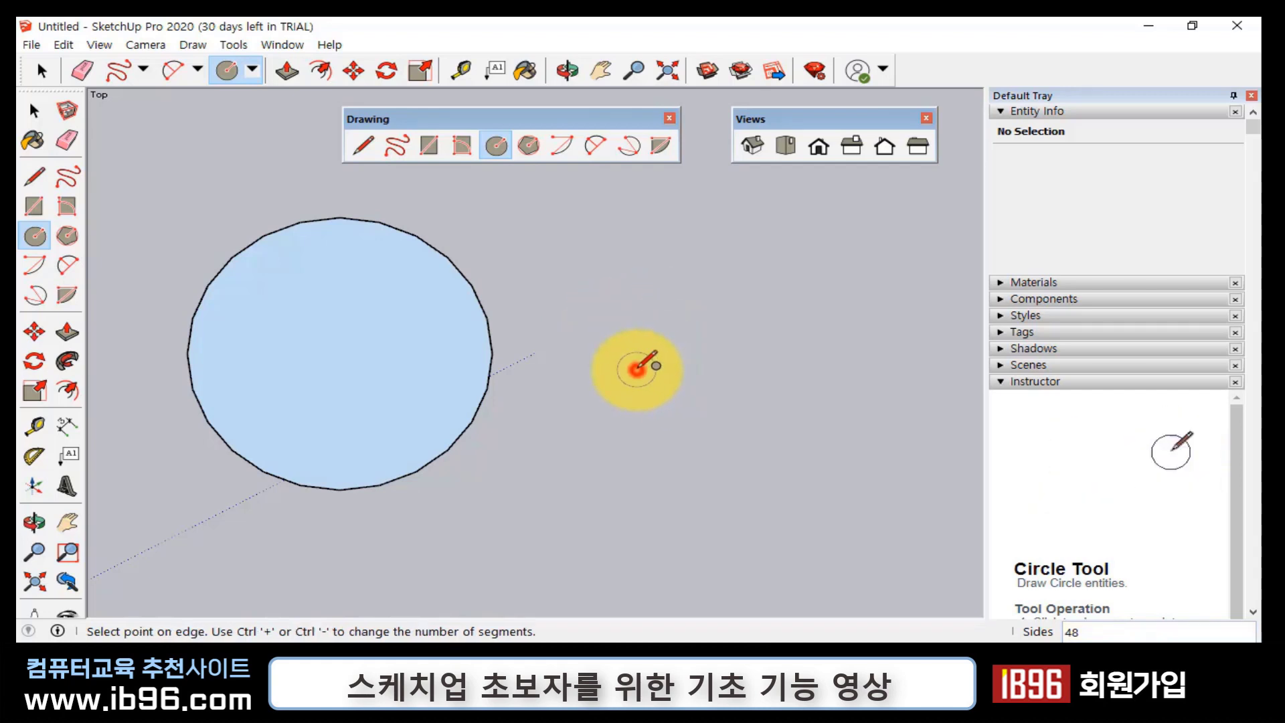
click(737, 284)
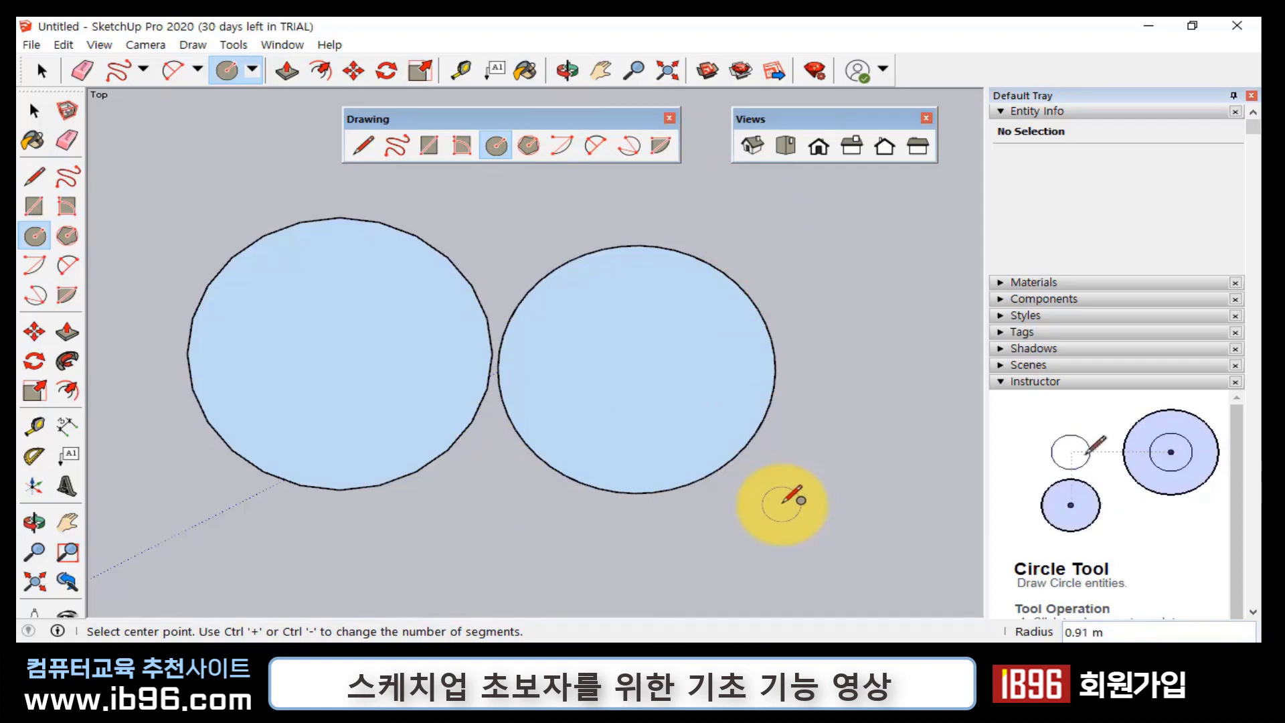
- Select both circles with a crossing selection window and delete them
key(space)
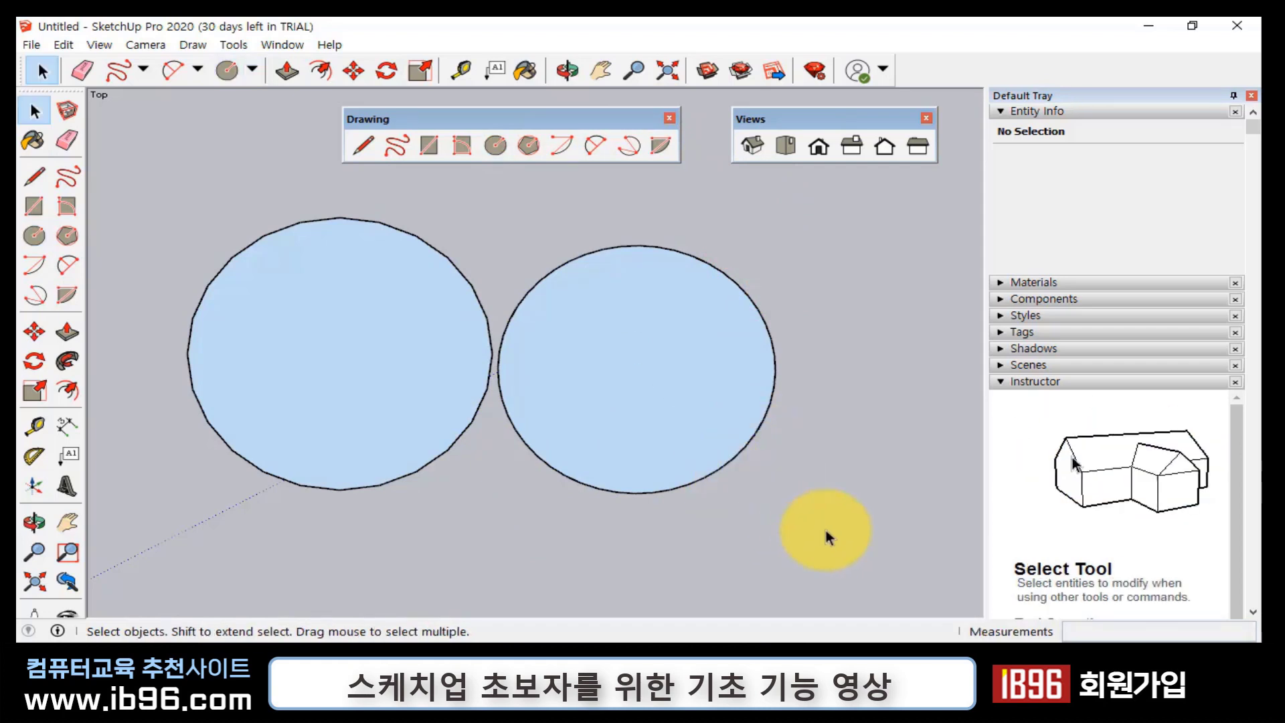
drag(834, 531, 207, 200)
key(Delete)
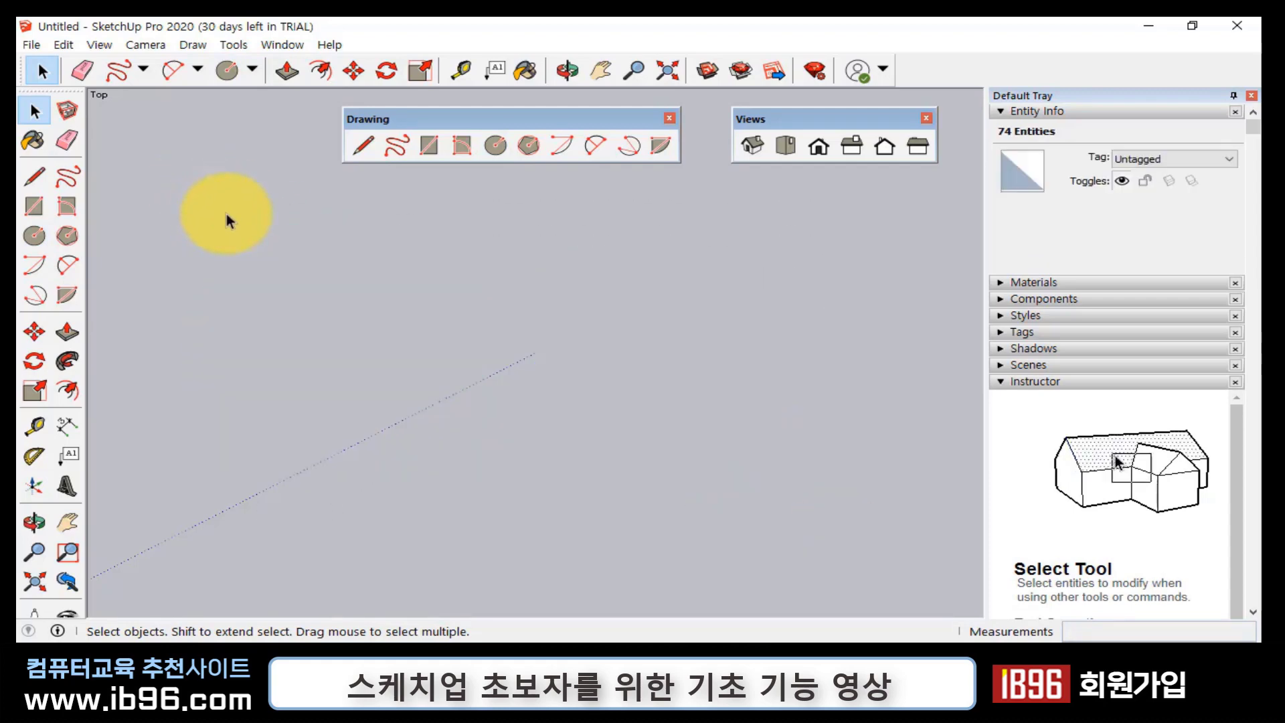
- Draw a six-sided polygon with an inscribed radius of about 0.79 m, one vertex pointing along the red axis
click(531, 151)
click(354, 331)
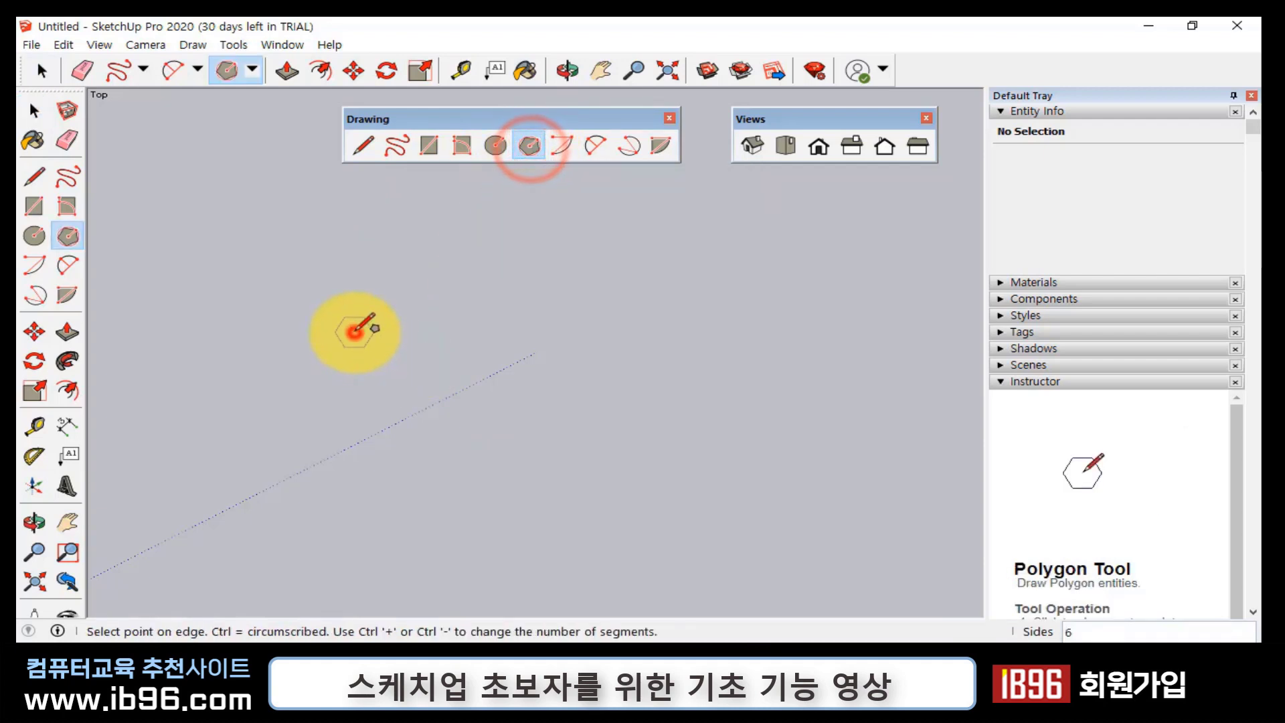
click(474, 332)
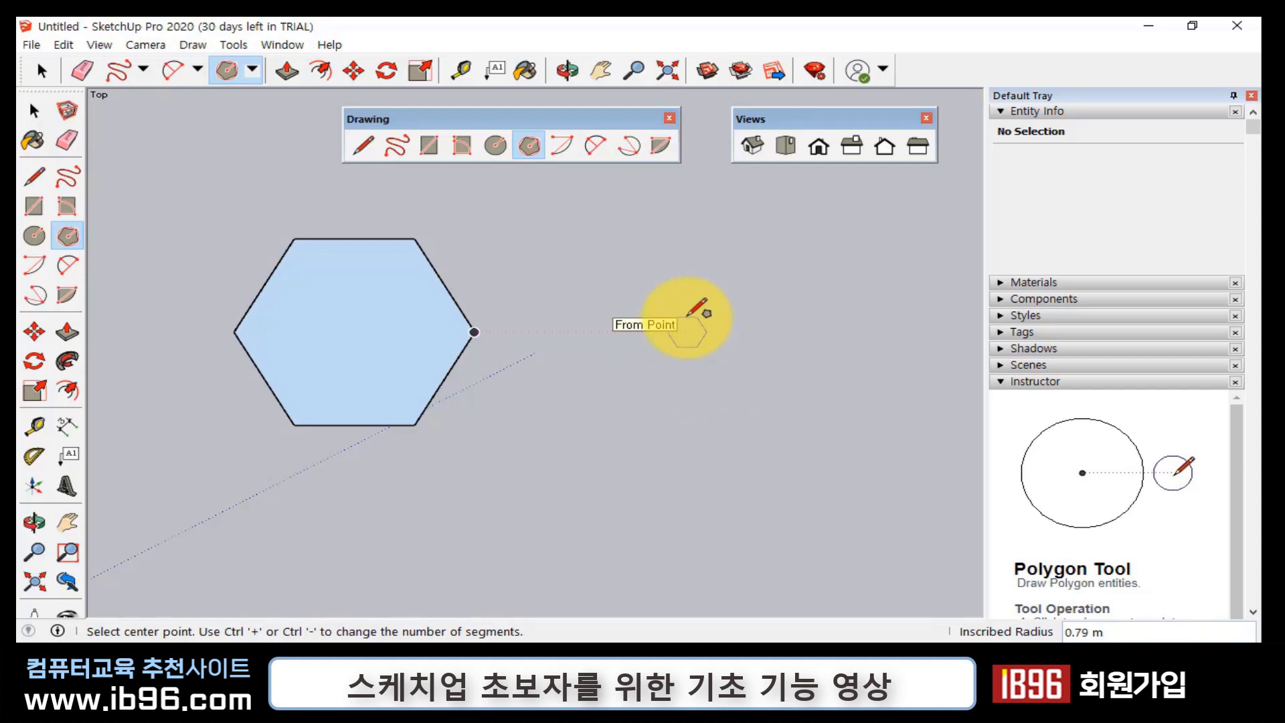
- Draw a five-sided polygon with an inscribed radius of about 0.97 m beside the hexagon
click(529, 145)
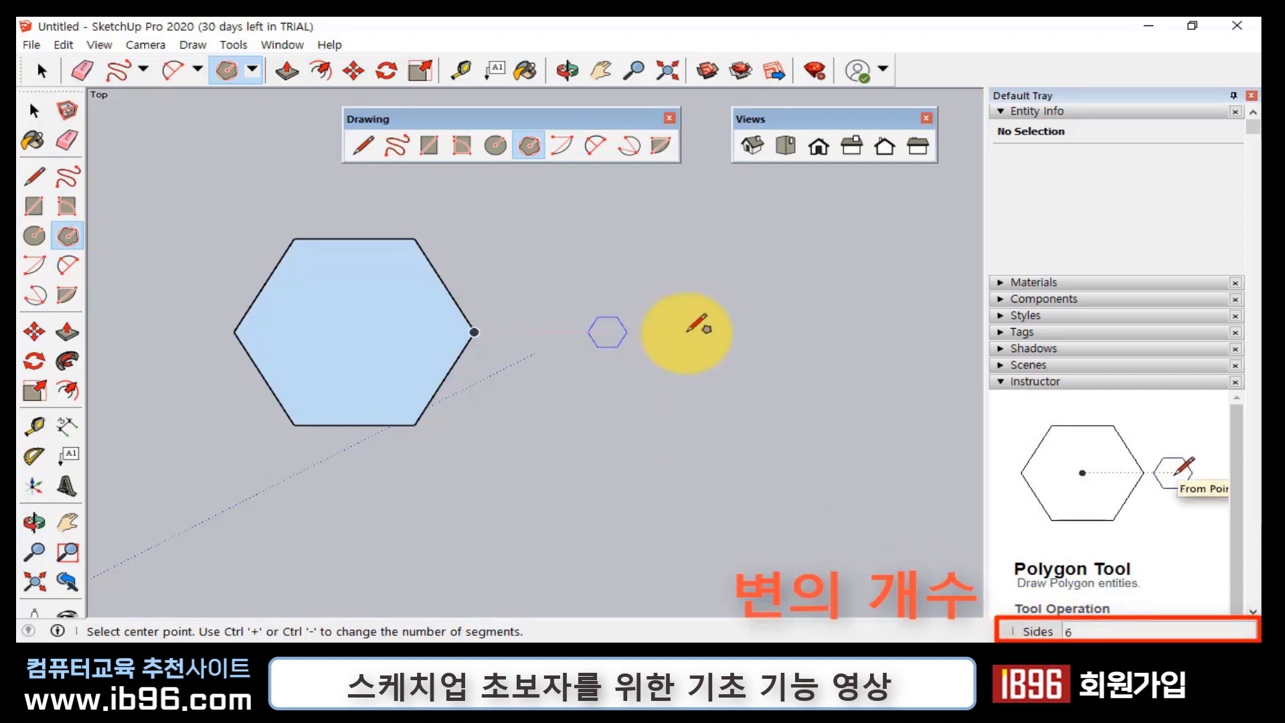
text(5)
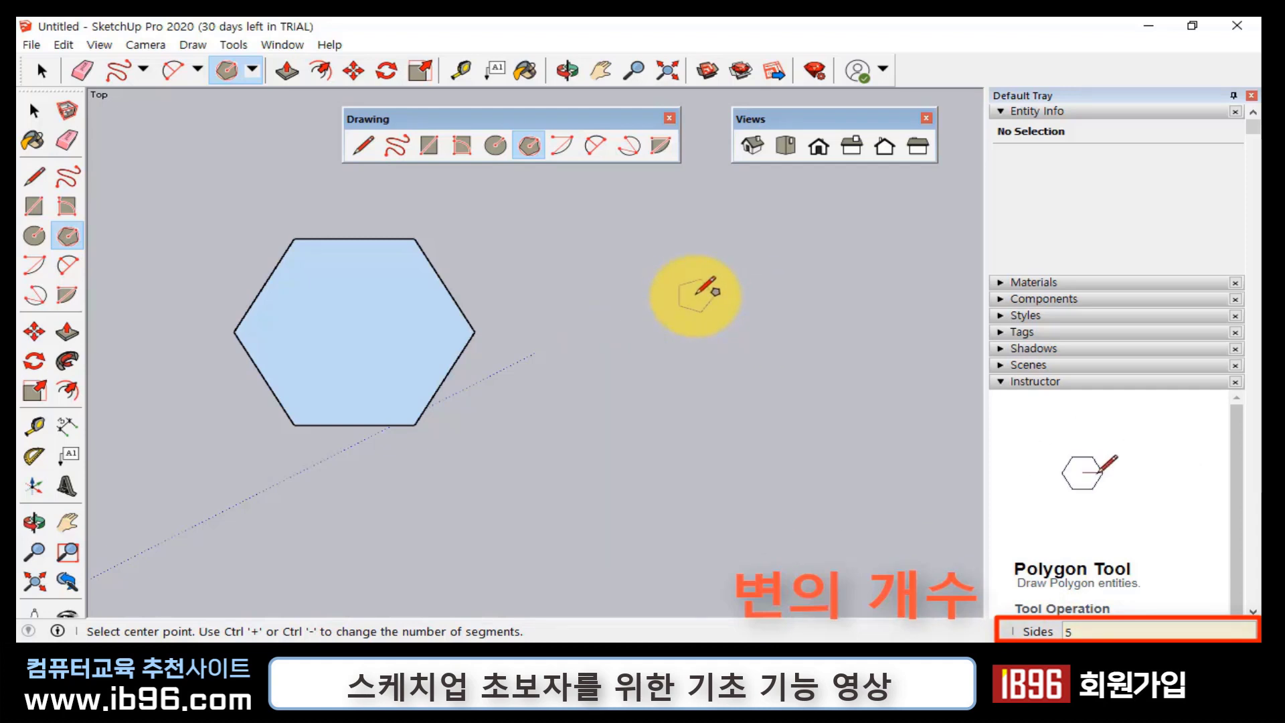
click(671, 361)
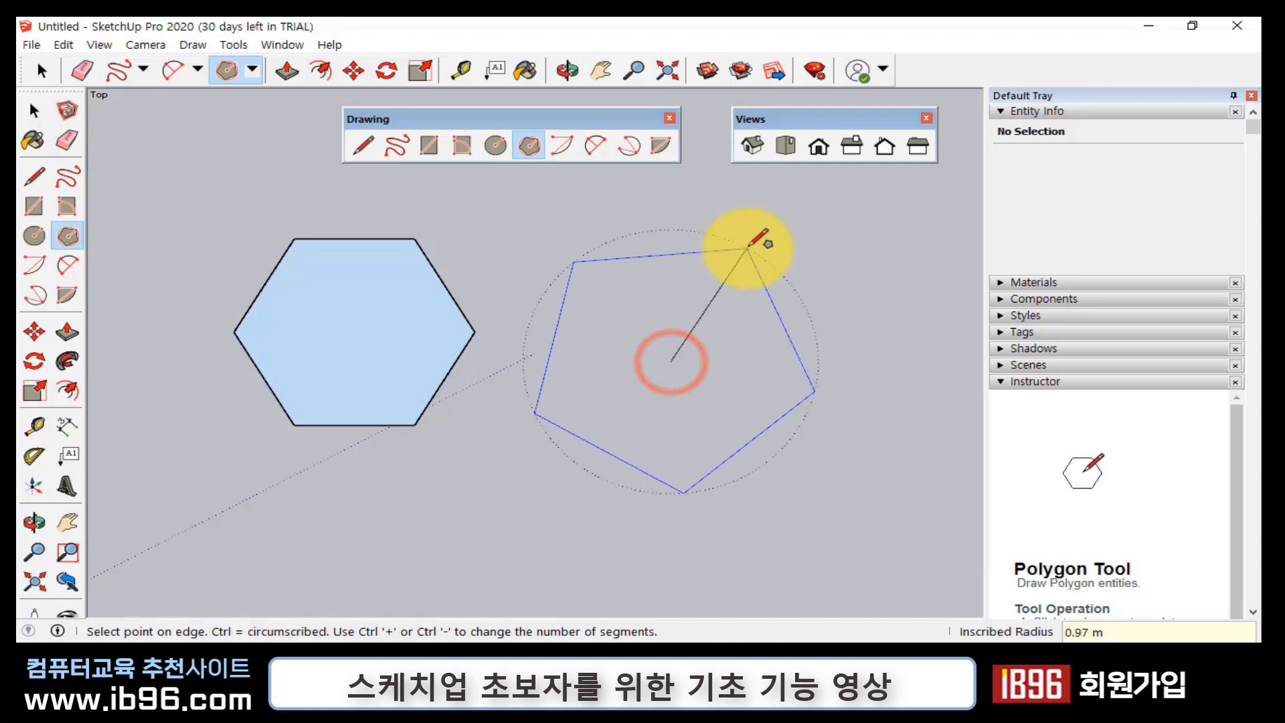
click(749, 247)
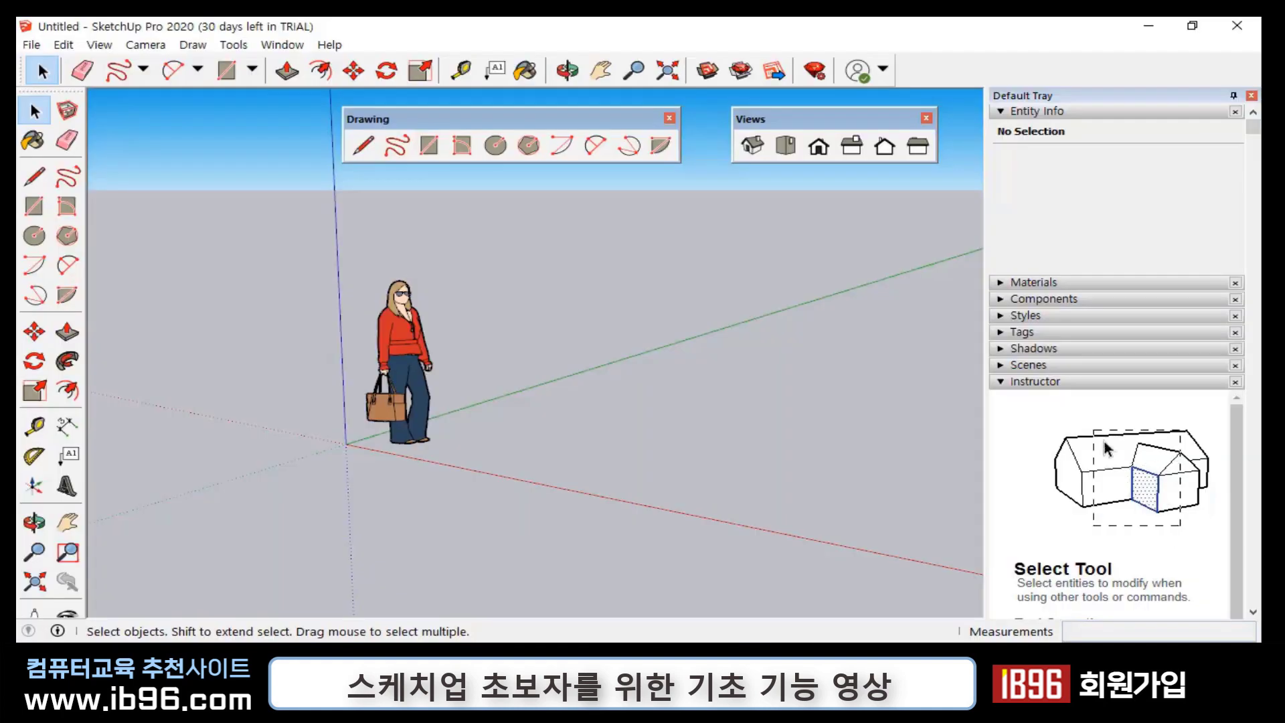
- Hide the Drawing toolbar and enable it again in the list of toolbars
click(667, 314)
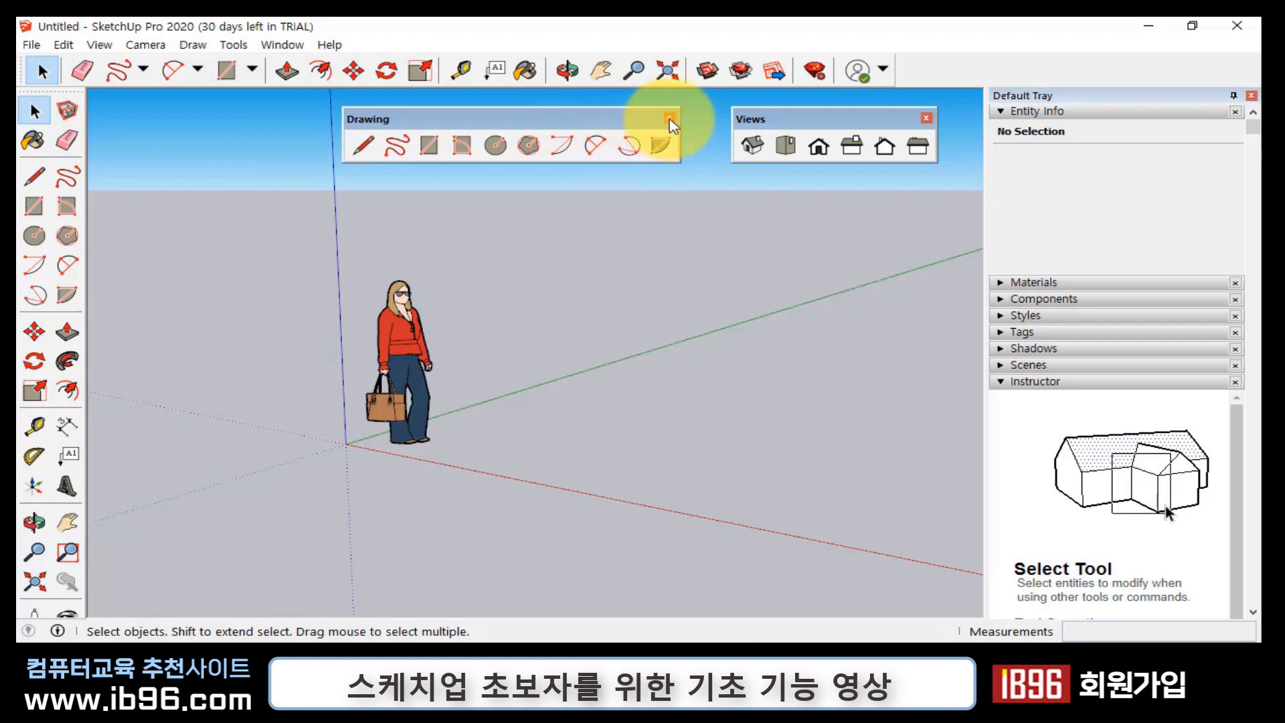
click(669, 118)
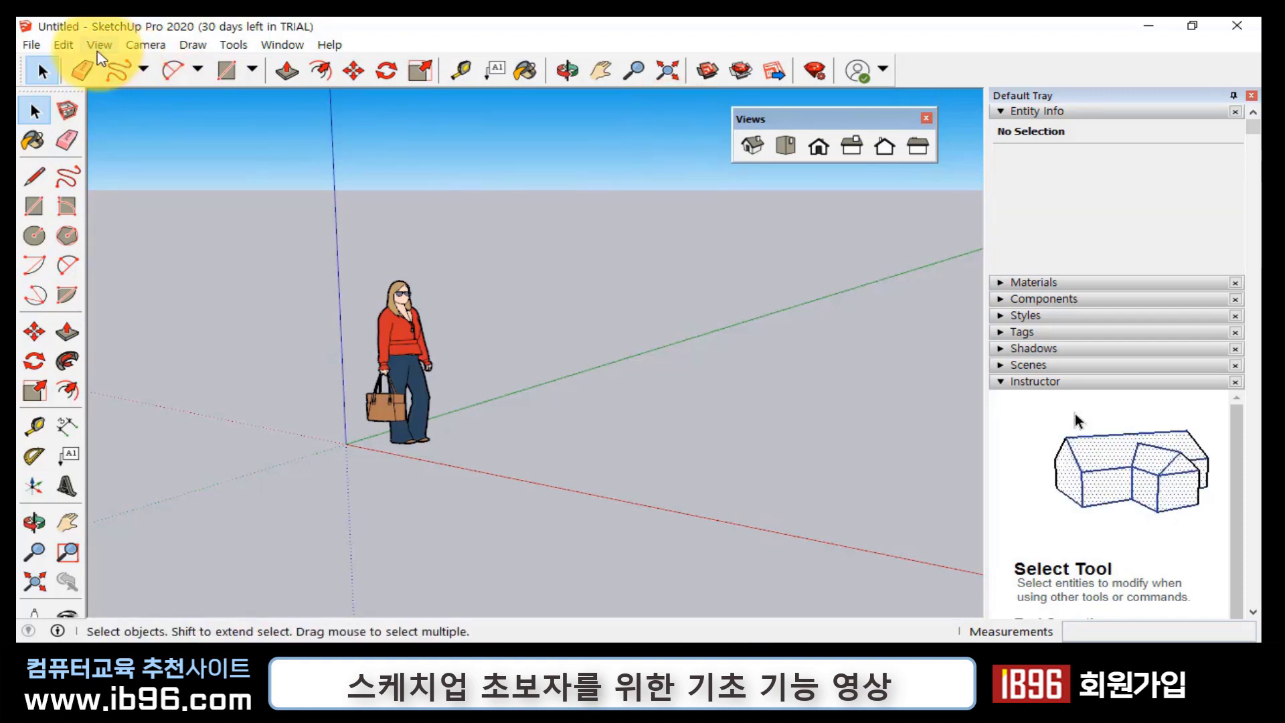
click(99, 46)
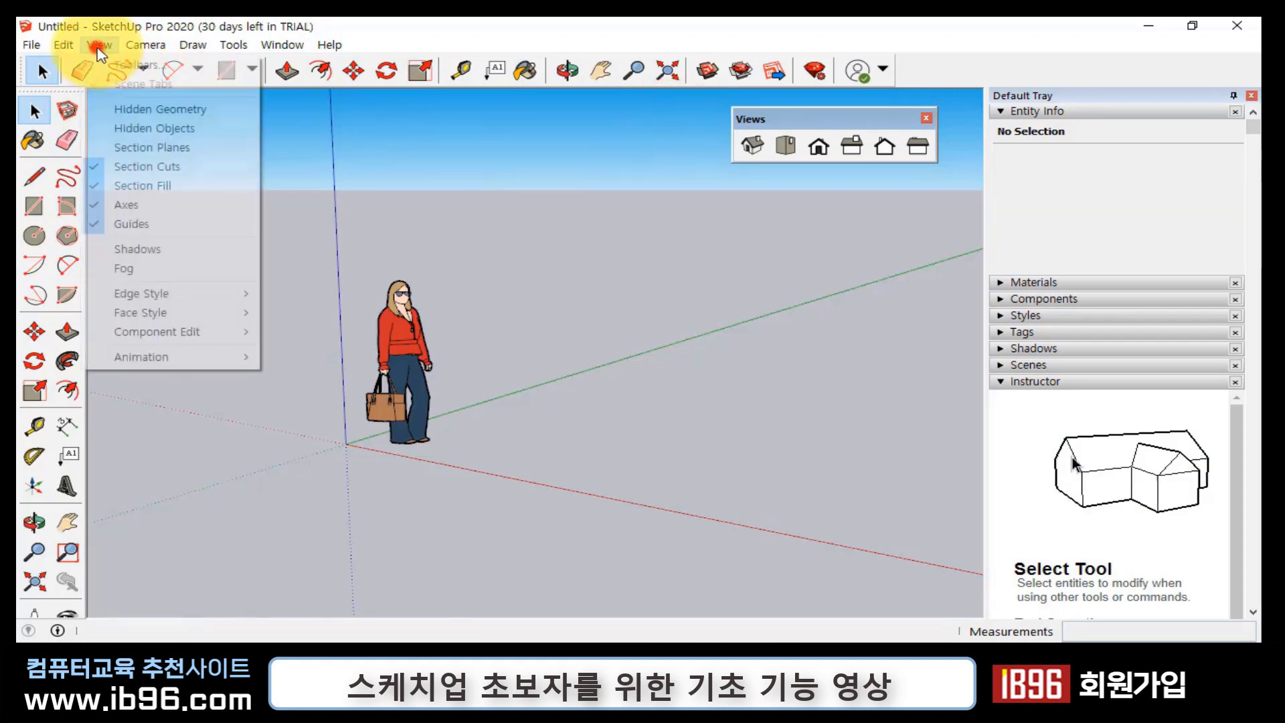
click(137, 65)
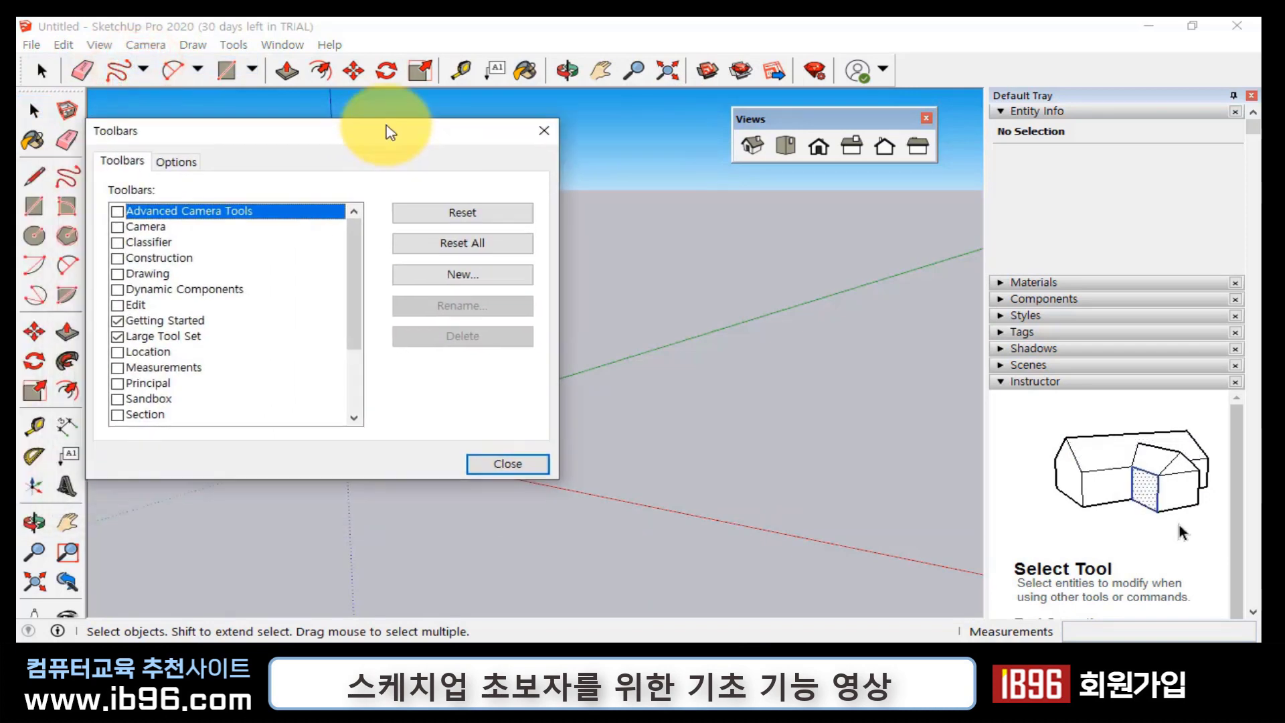
drag(387, 129, 442, 122)
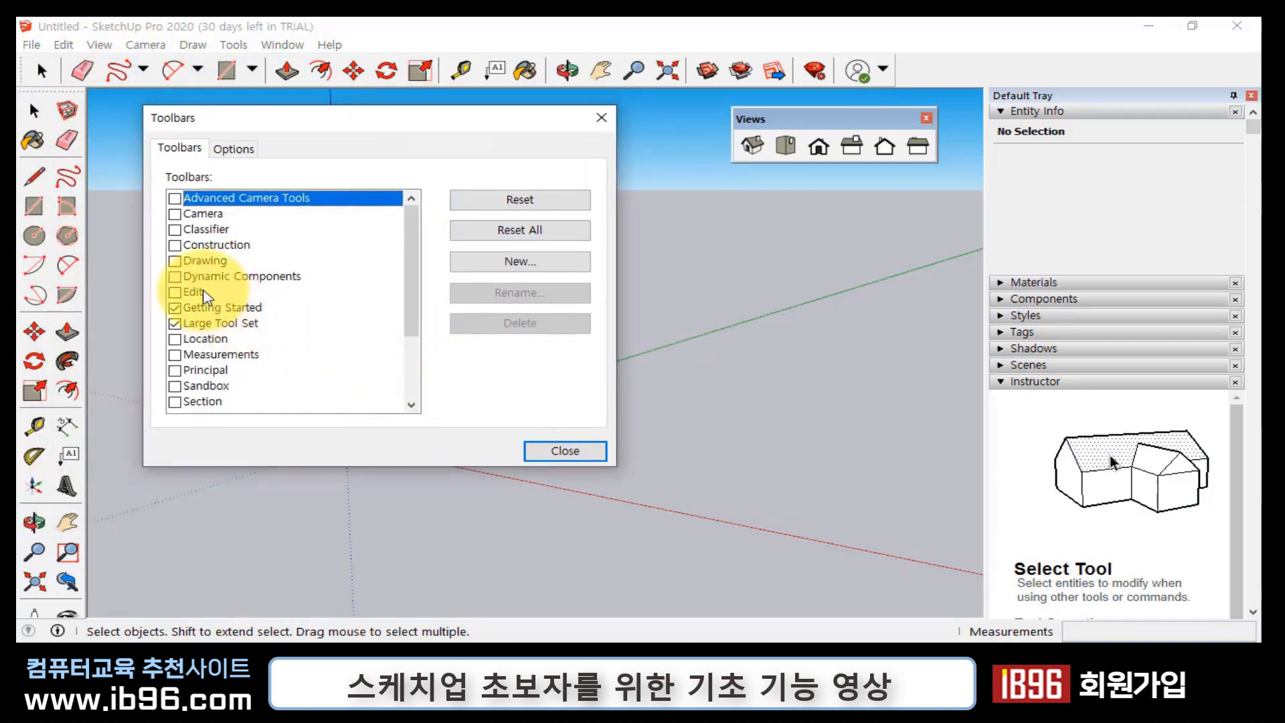
click(175, 260)
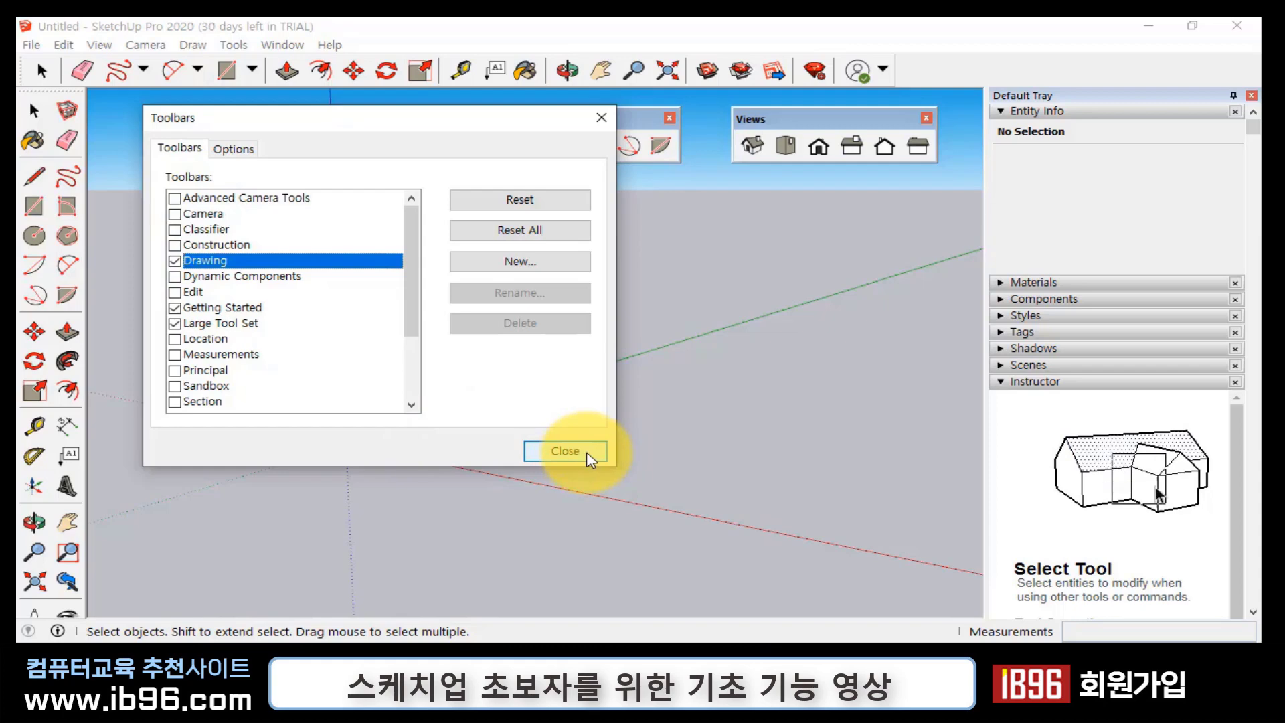
click(564, 451)
click(661, 428)
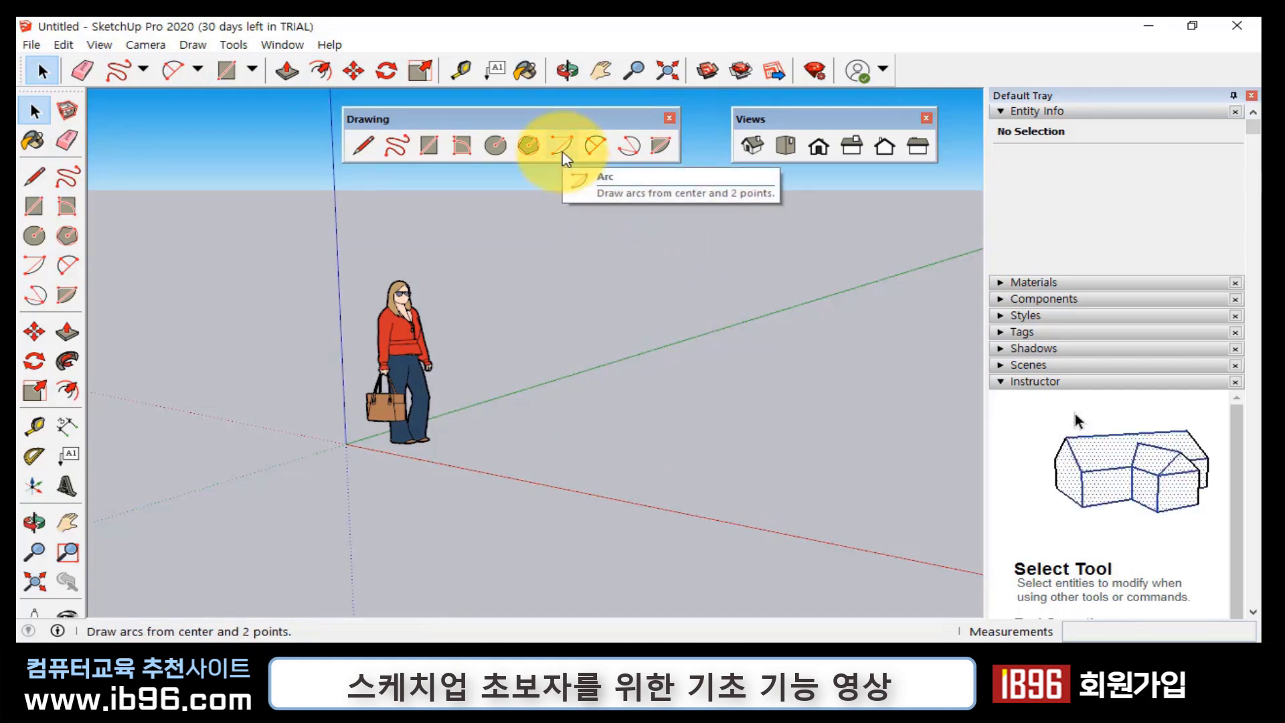
- Delete the standing human figure and switch the model to the Top view
click(545, 350)
click(436, 360)
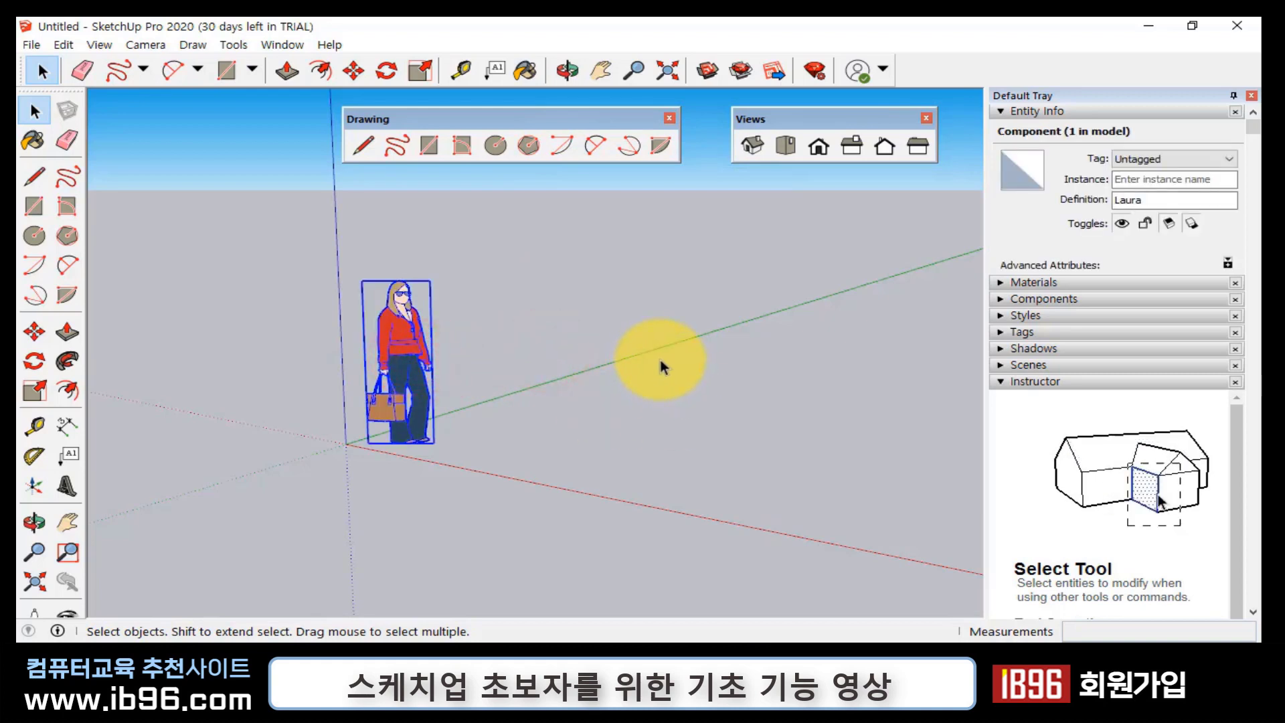
key(Delete)
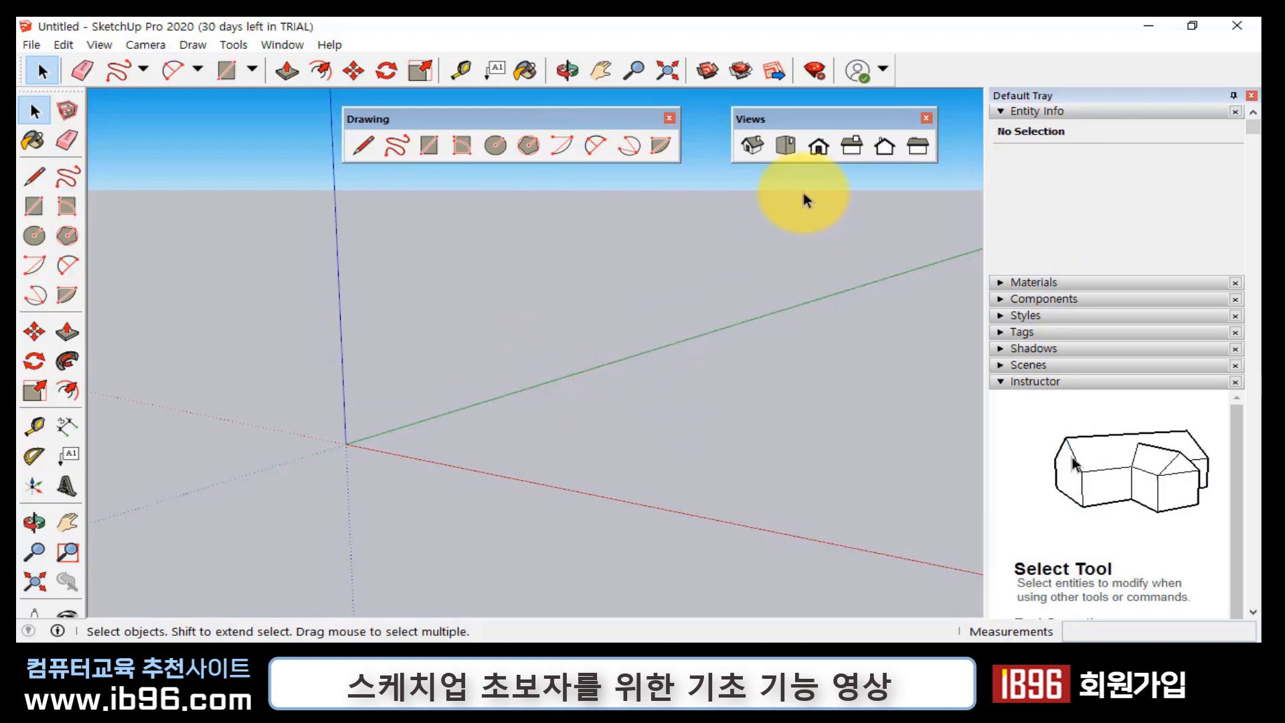
click(795, 152)
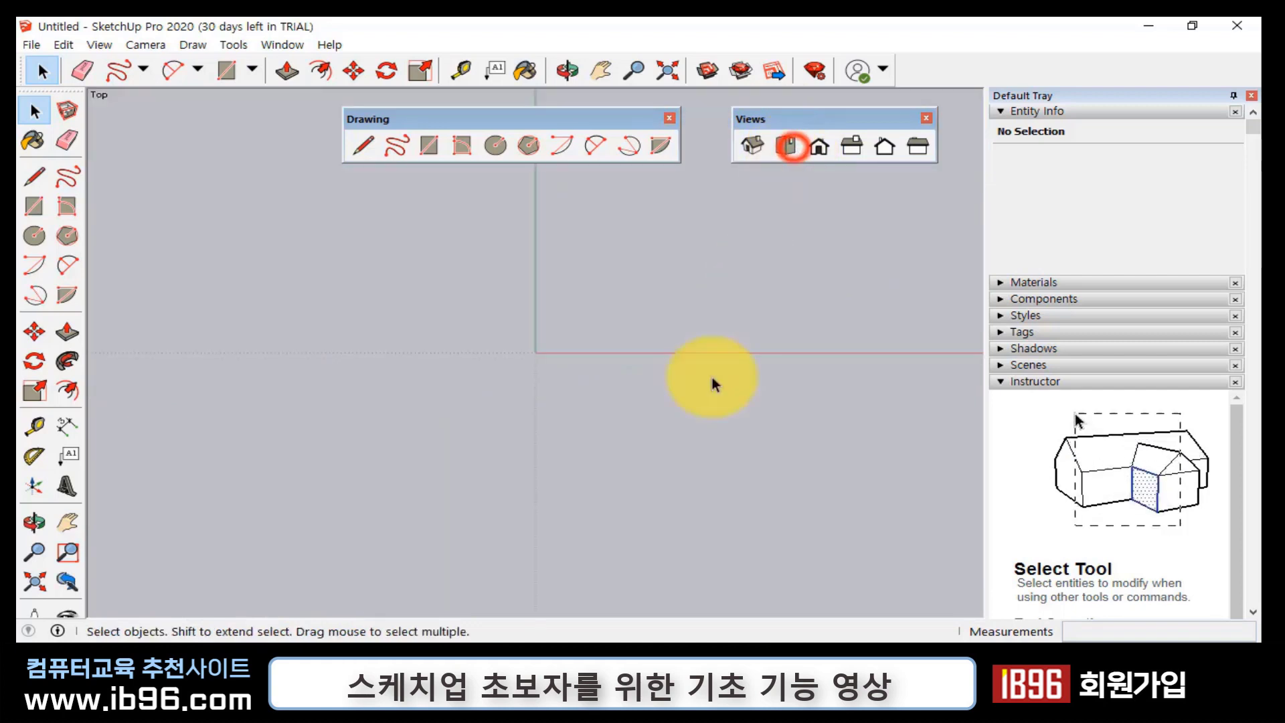
key(o)
shift+drag(683, 338, 457, 462)
key(space)
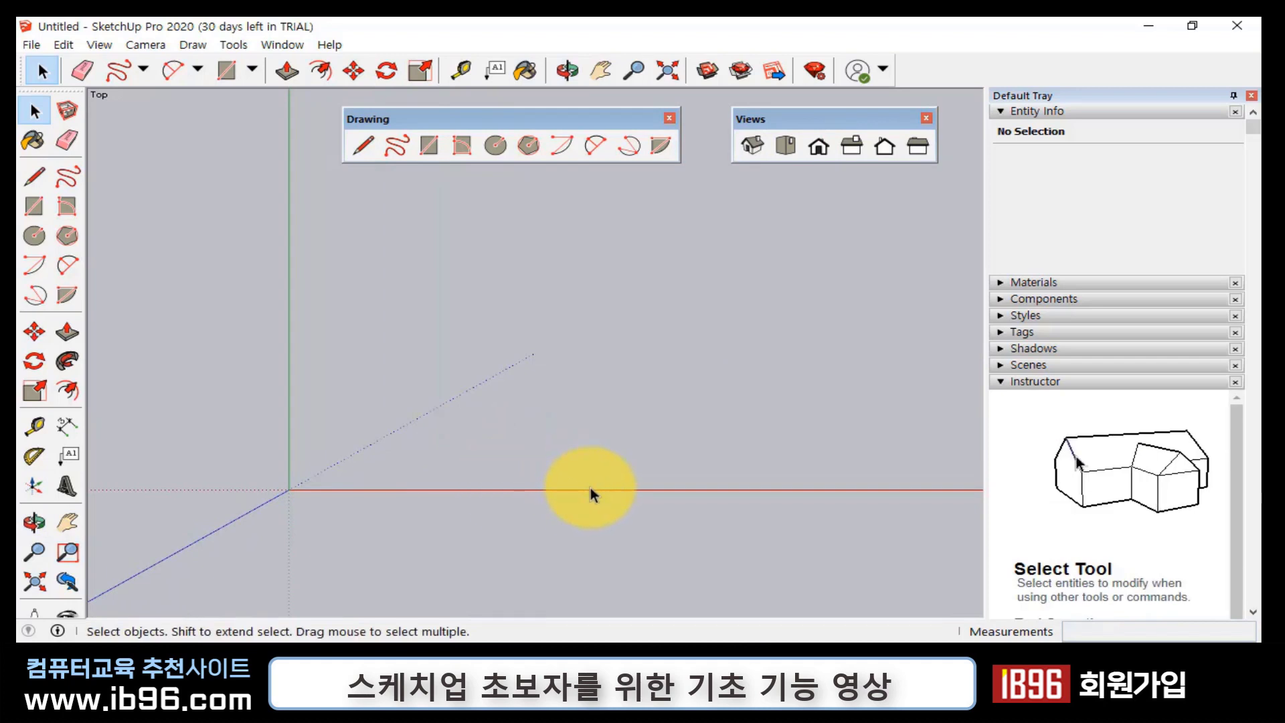
- Draw a 90° center-based arc with a radius of about 1.62 m between the red and green axes and select it
click(566, 150)
click(387, 297)
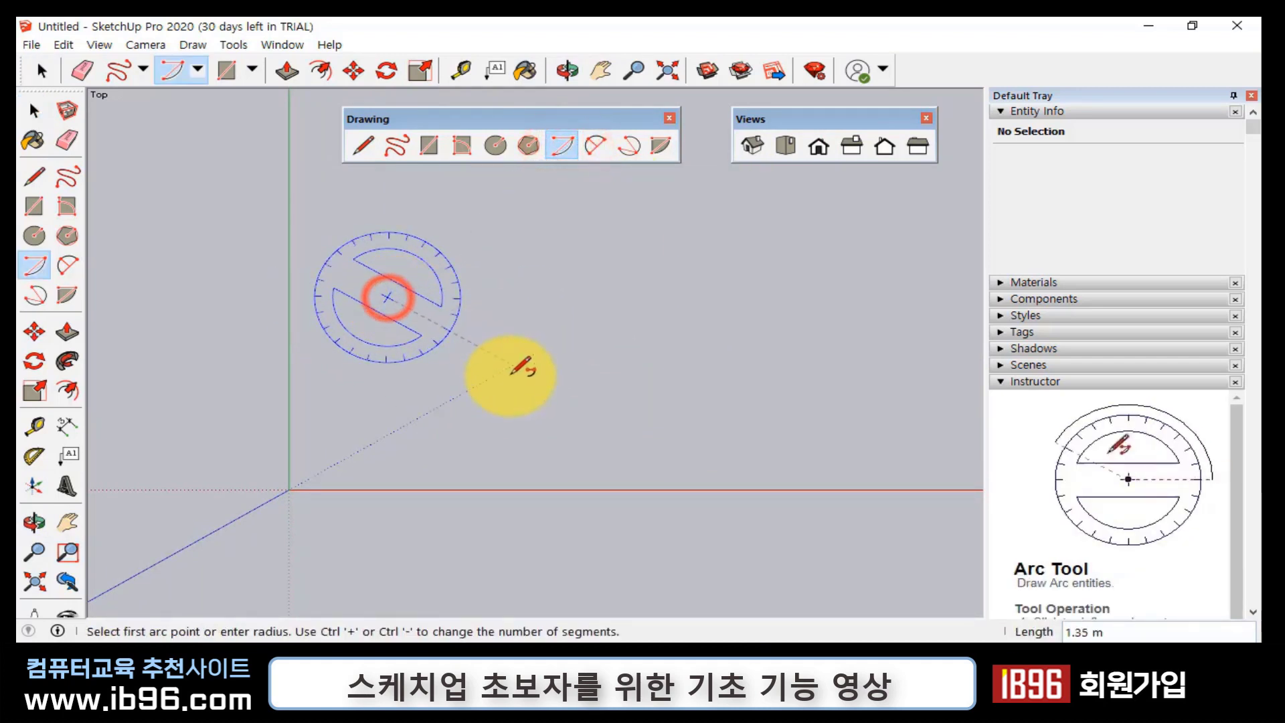
click(386, 448)
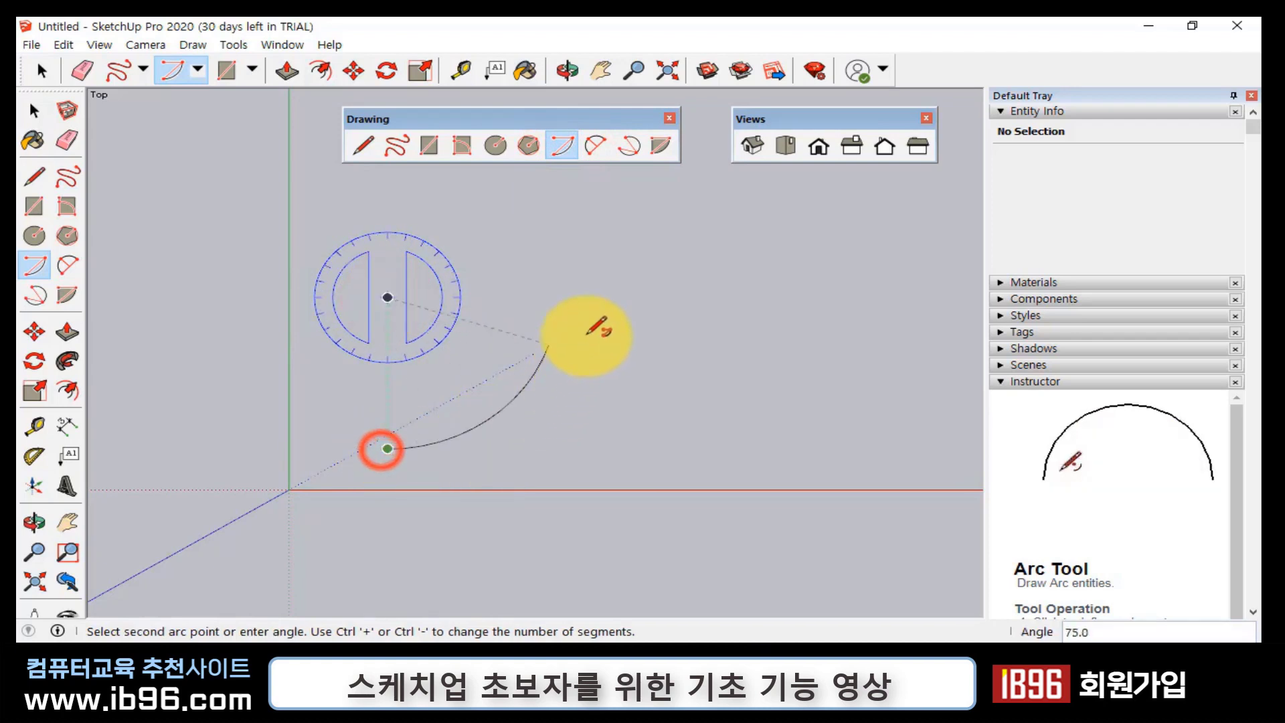
click(592, 286)
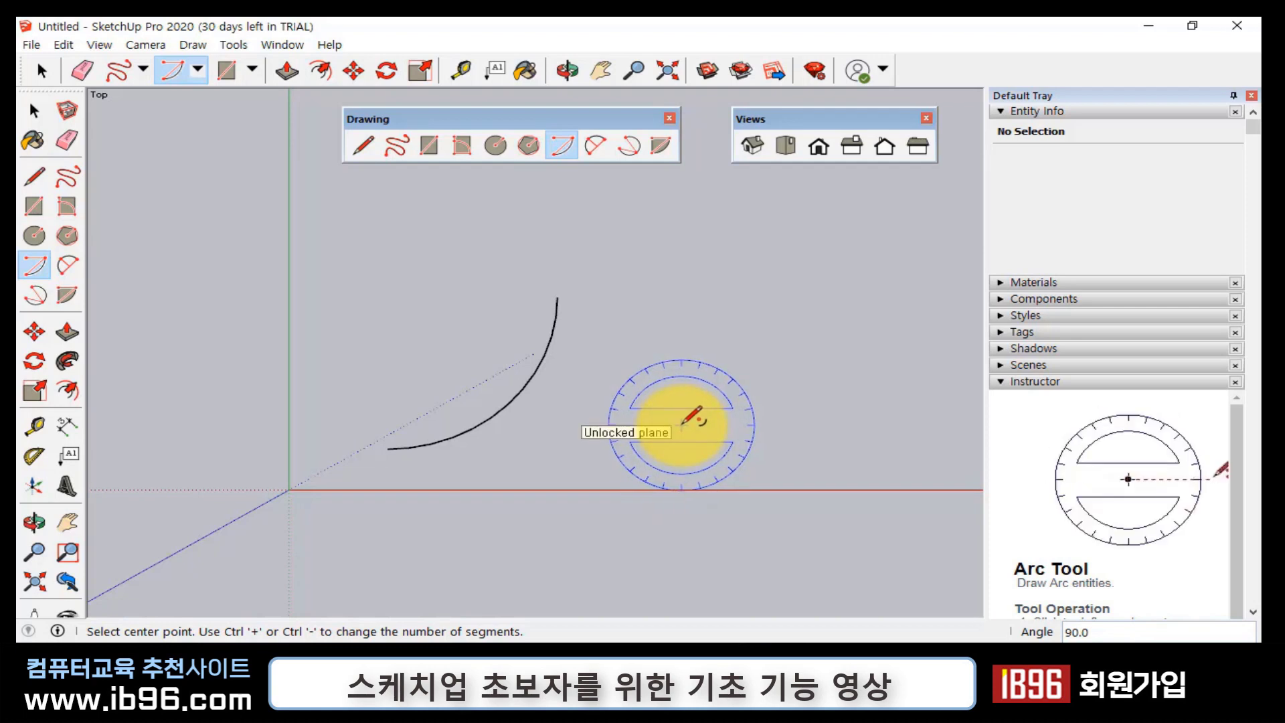
key(space)
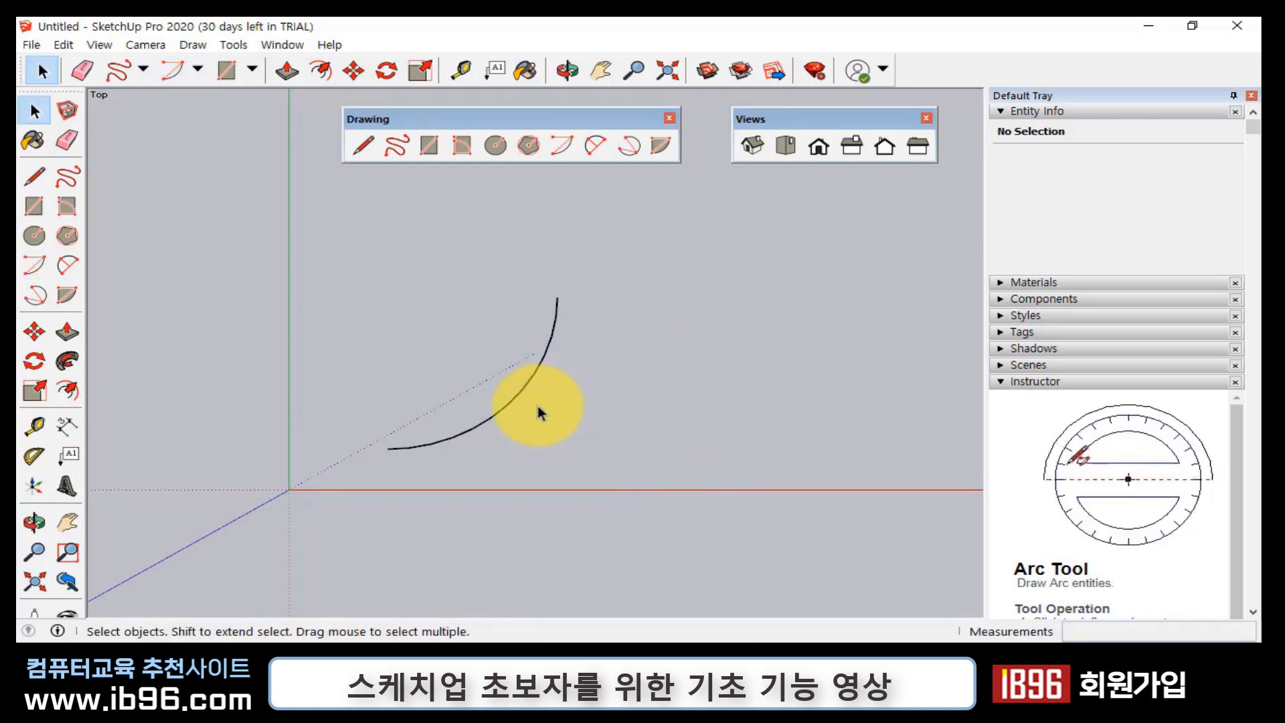
click(522, 392)
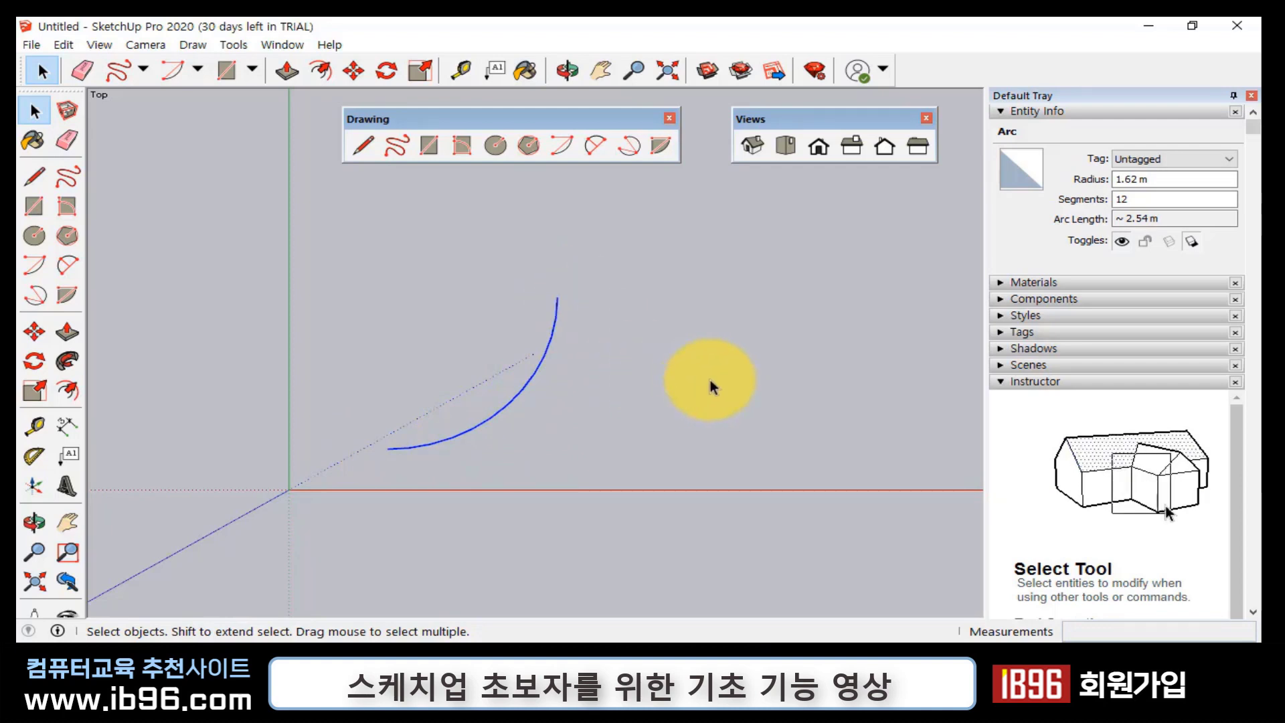
- Draw a second center-based arc of about 165° beside the first arc, starting diagonally above its center
shift+middle_drag(652, 374, 552, 423)
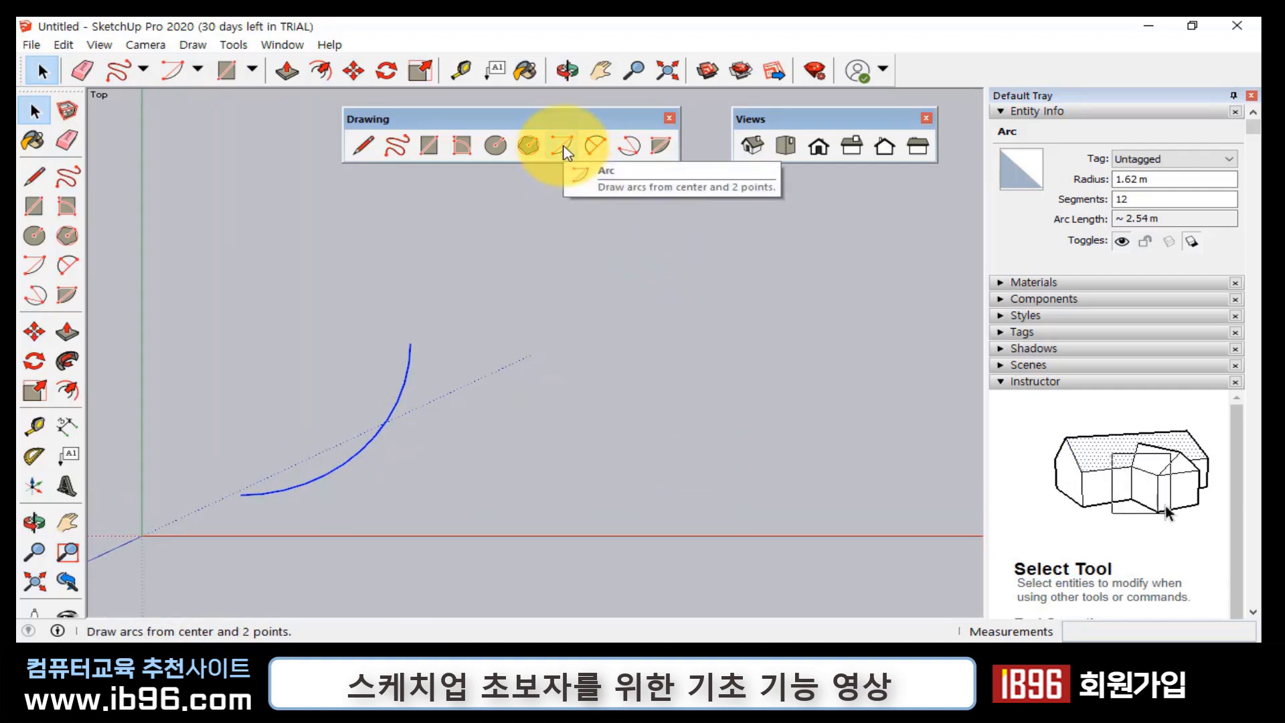
click(564, 147)
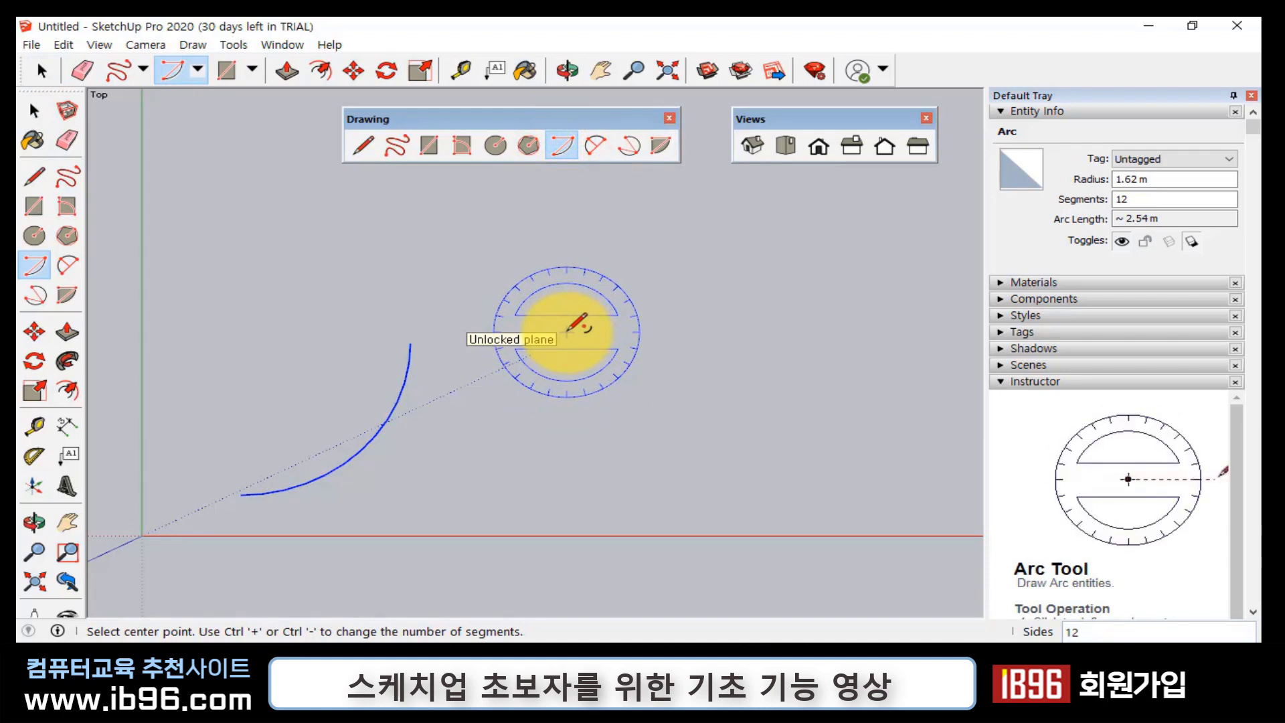
click(567, 332)
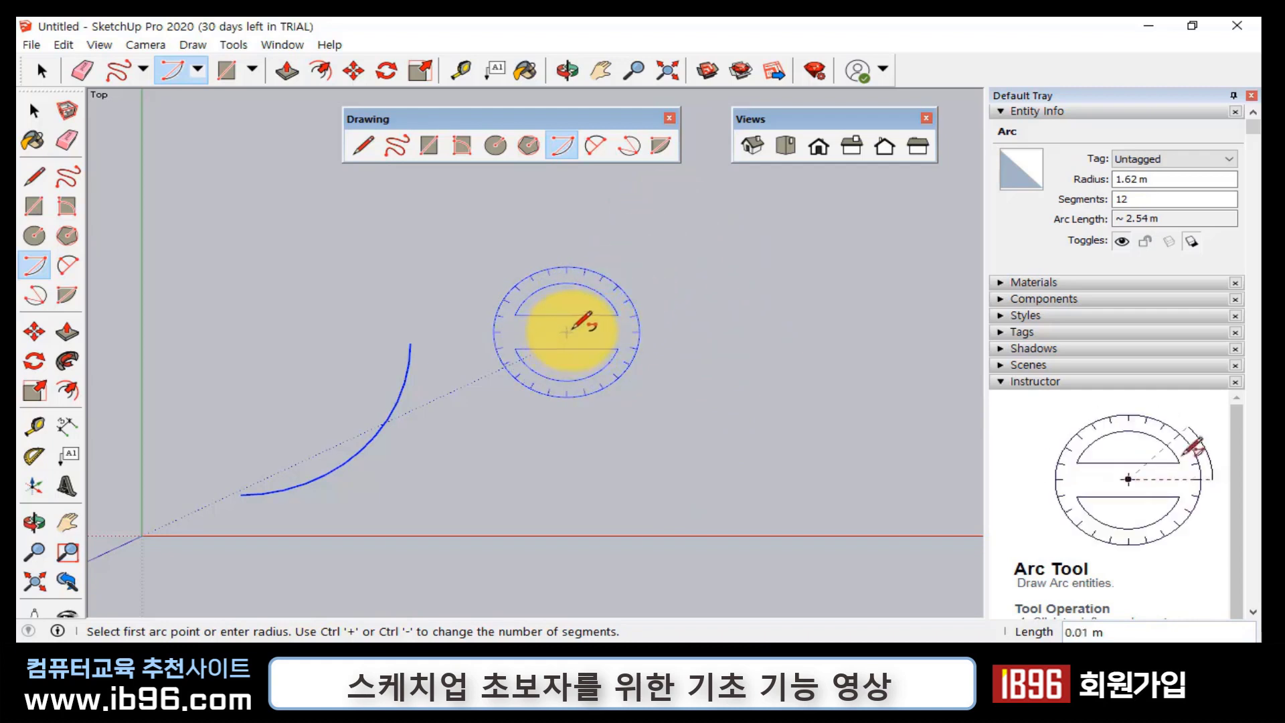
click(679, 212)
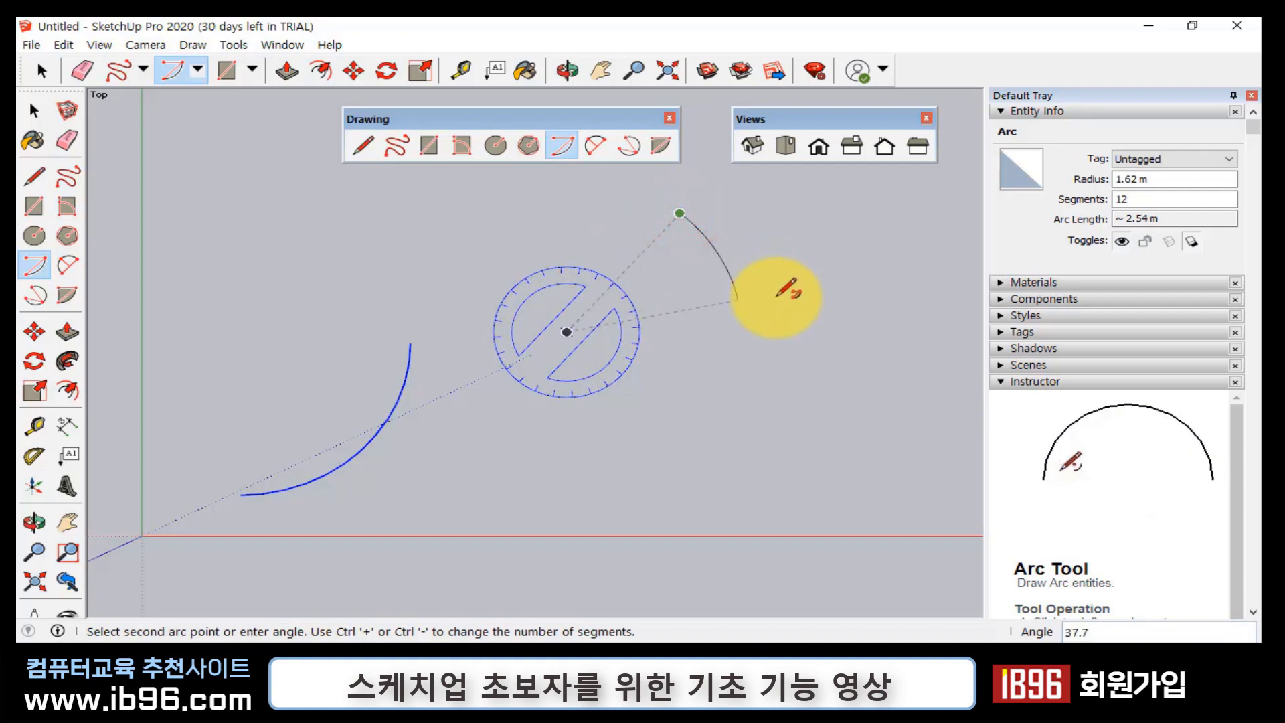
click(493, 471)
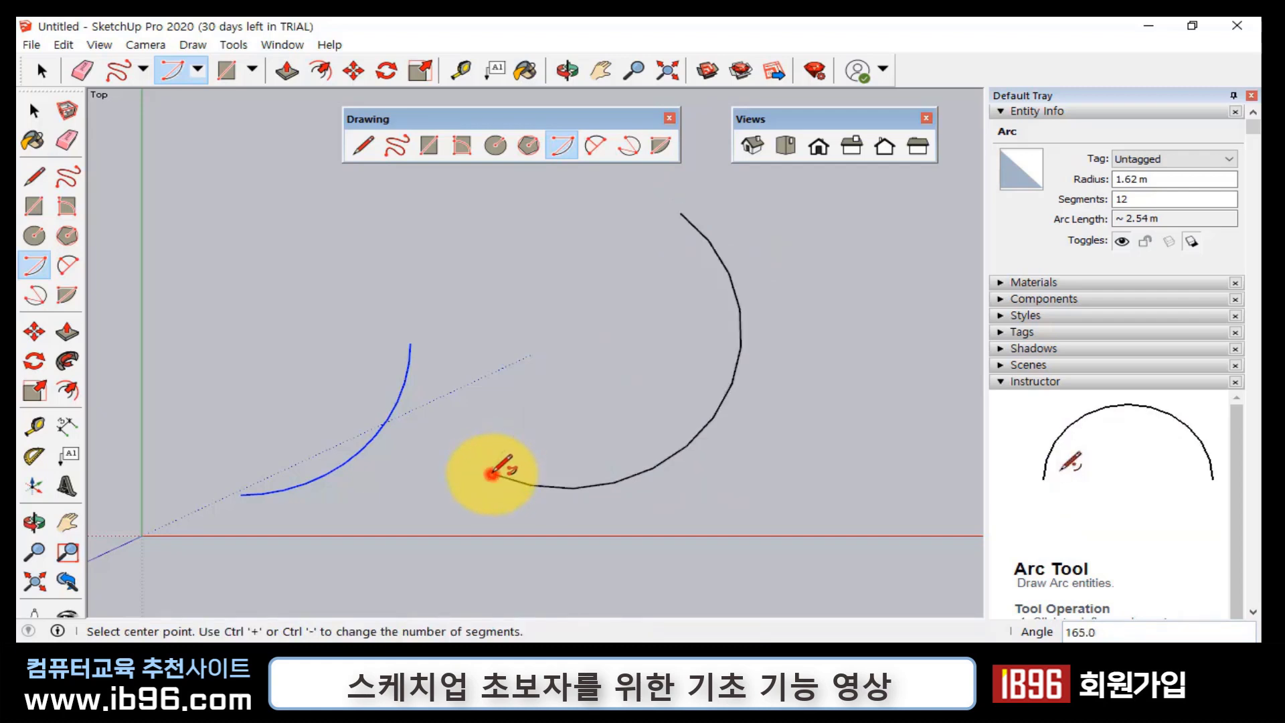
click(491, 473)
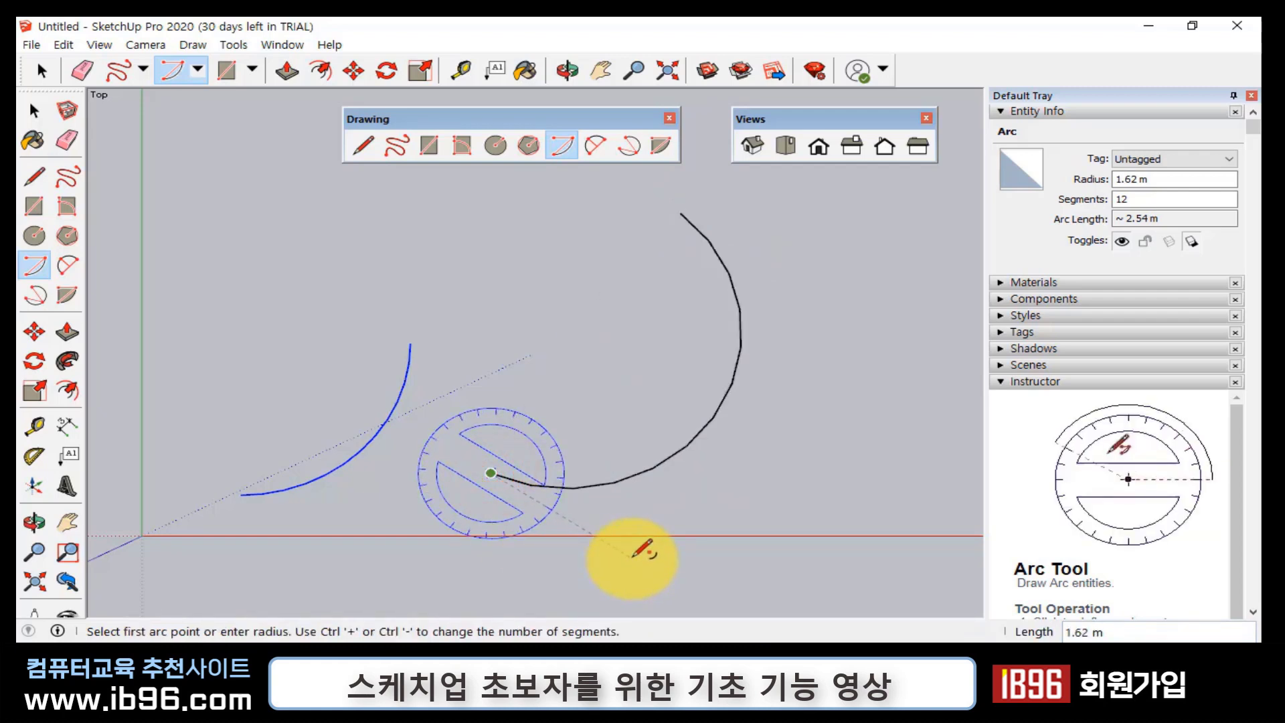
- Abandon the arc being started and delete both center-based arcs together
key(space)
click(615, 479)
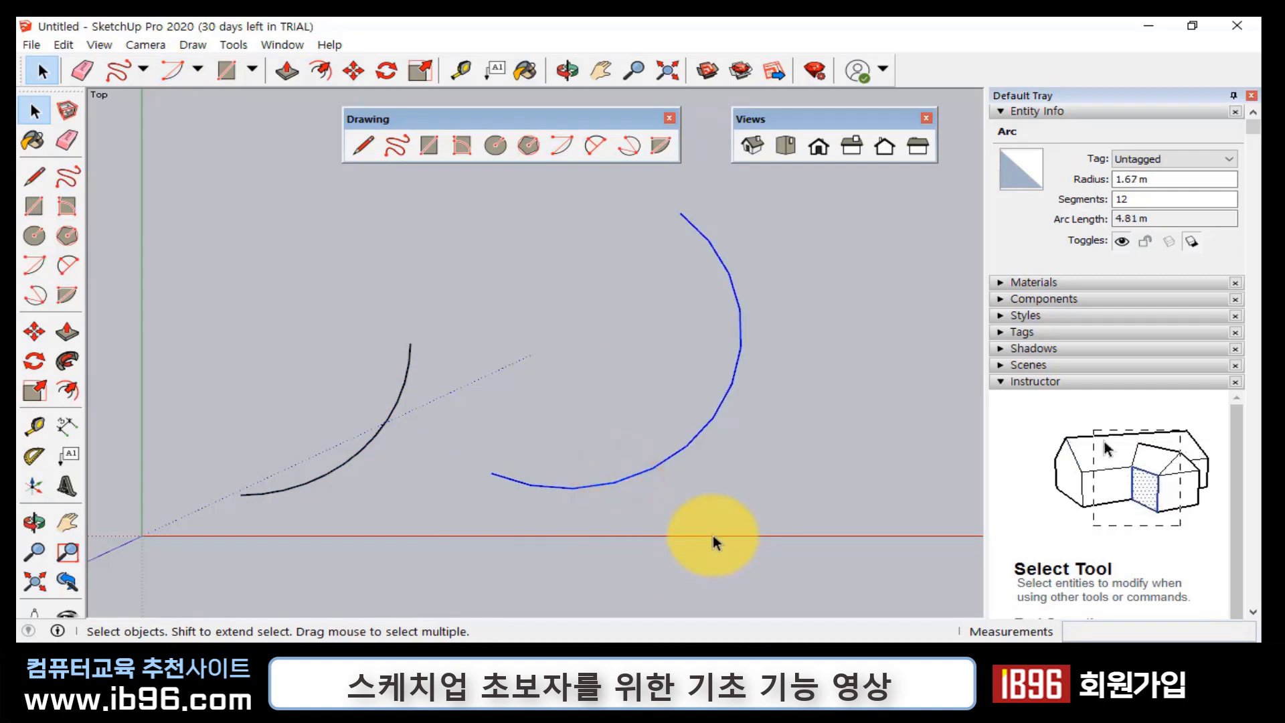
drag(816, 479, 259, 352)
key(Delete)
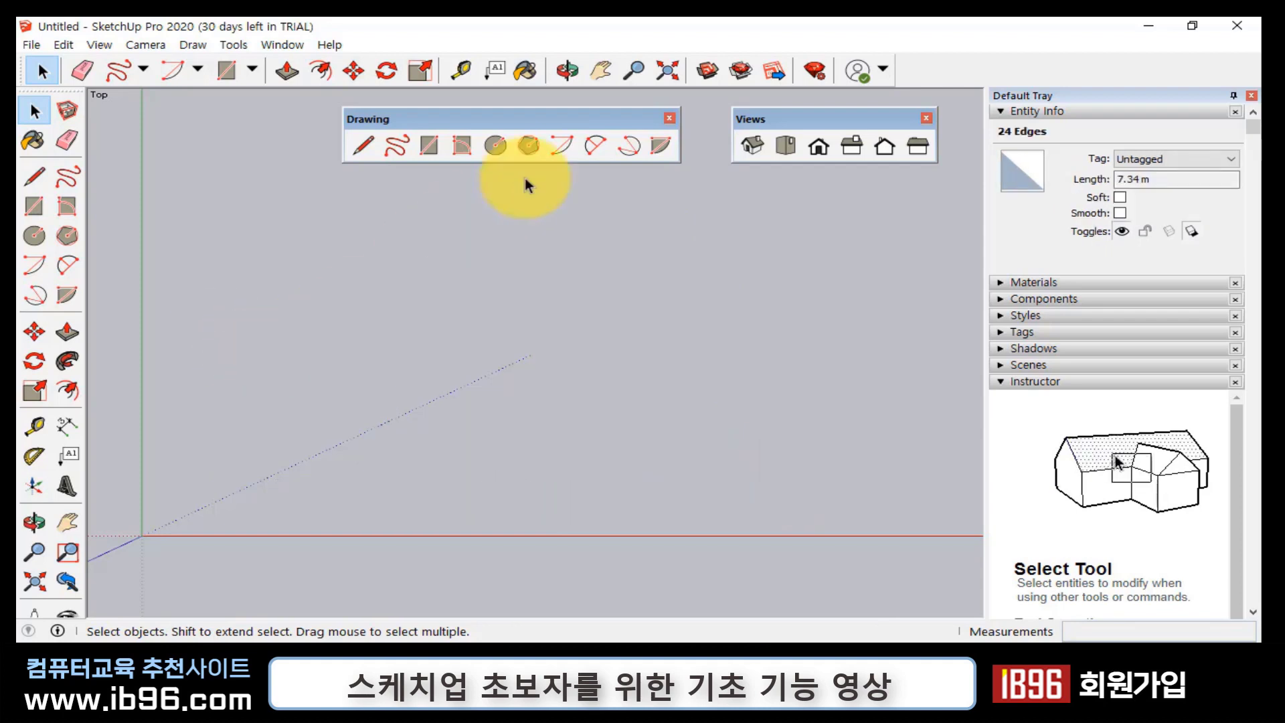
- Draw a center-based arc with a 2 m radius starting along the red axis and sweeping 90° into a quarter circle
click(567, 148)
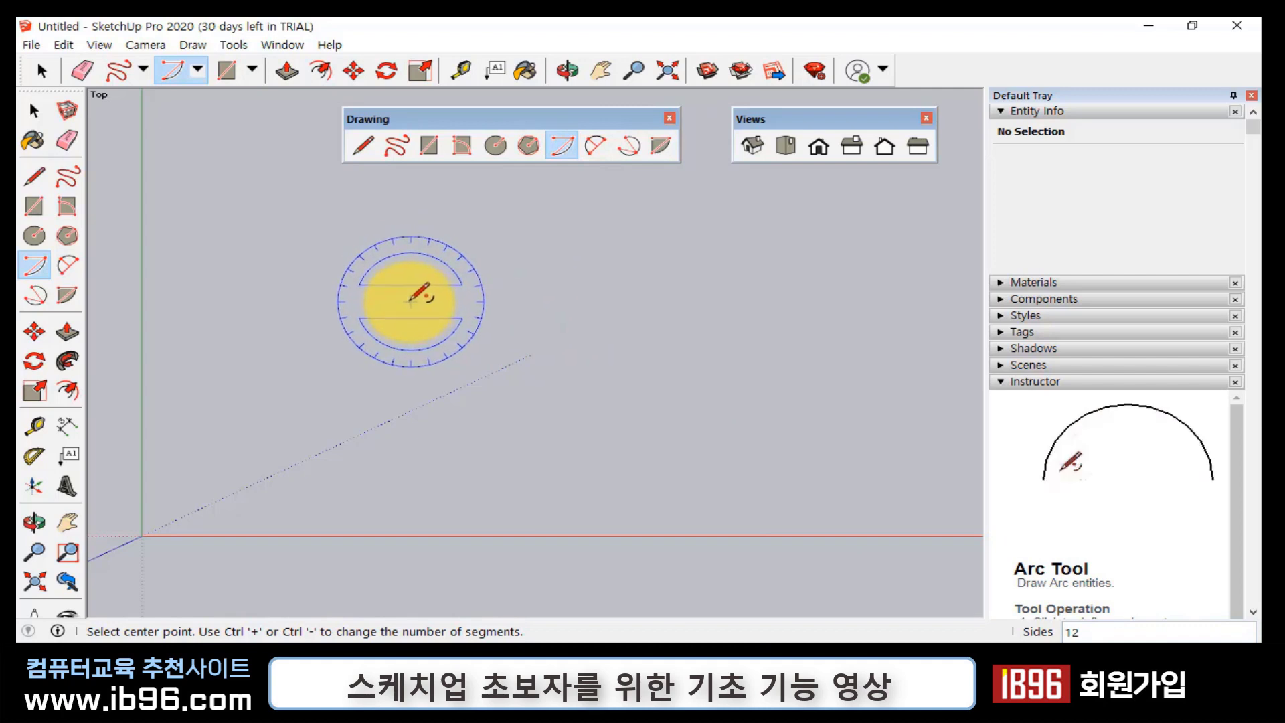
click(409, 301)
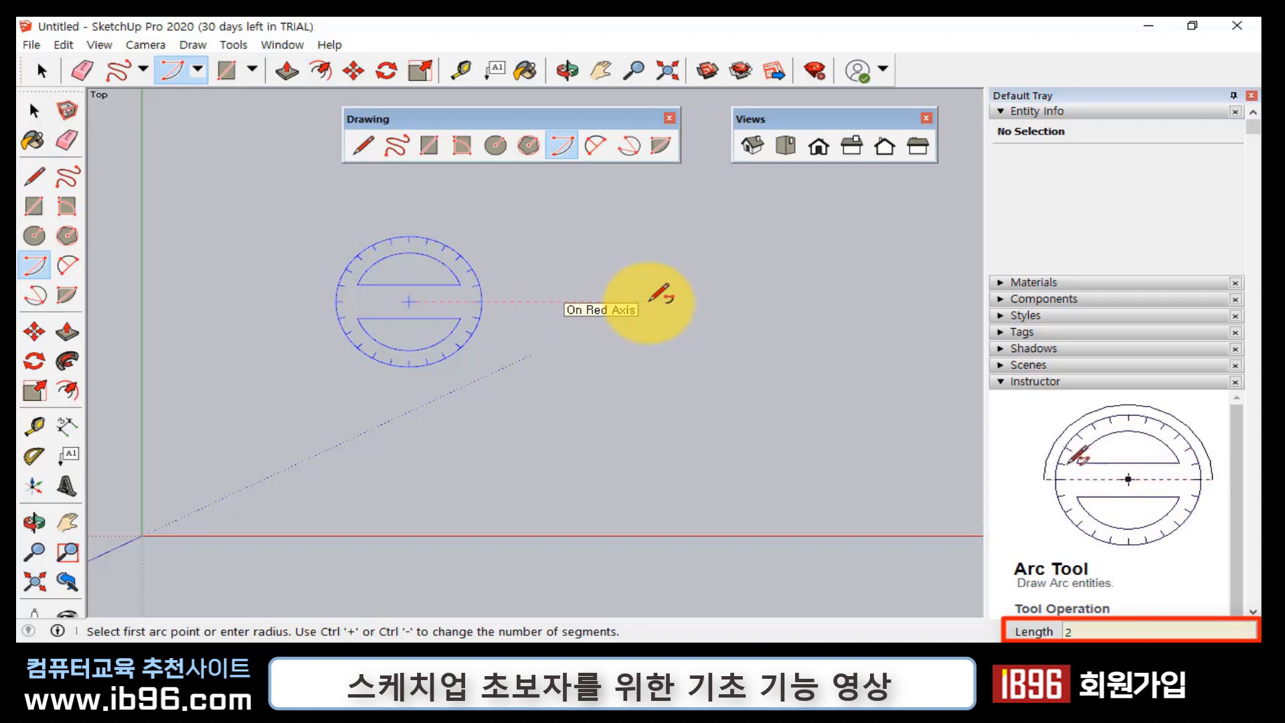
key(Return)
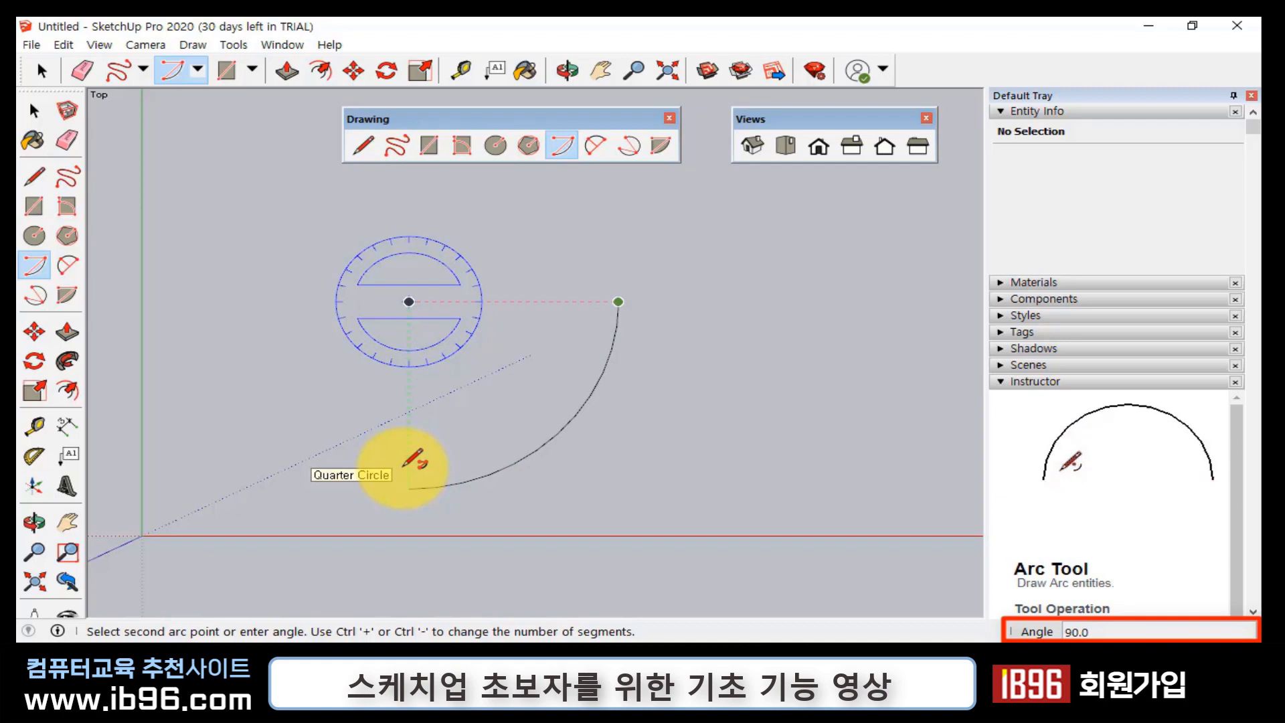
click(403, 467)
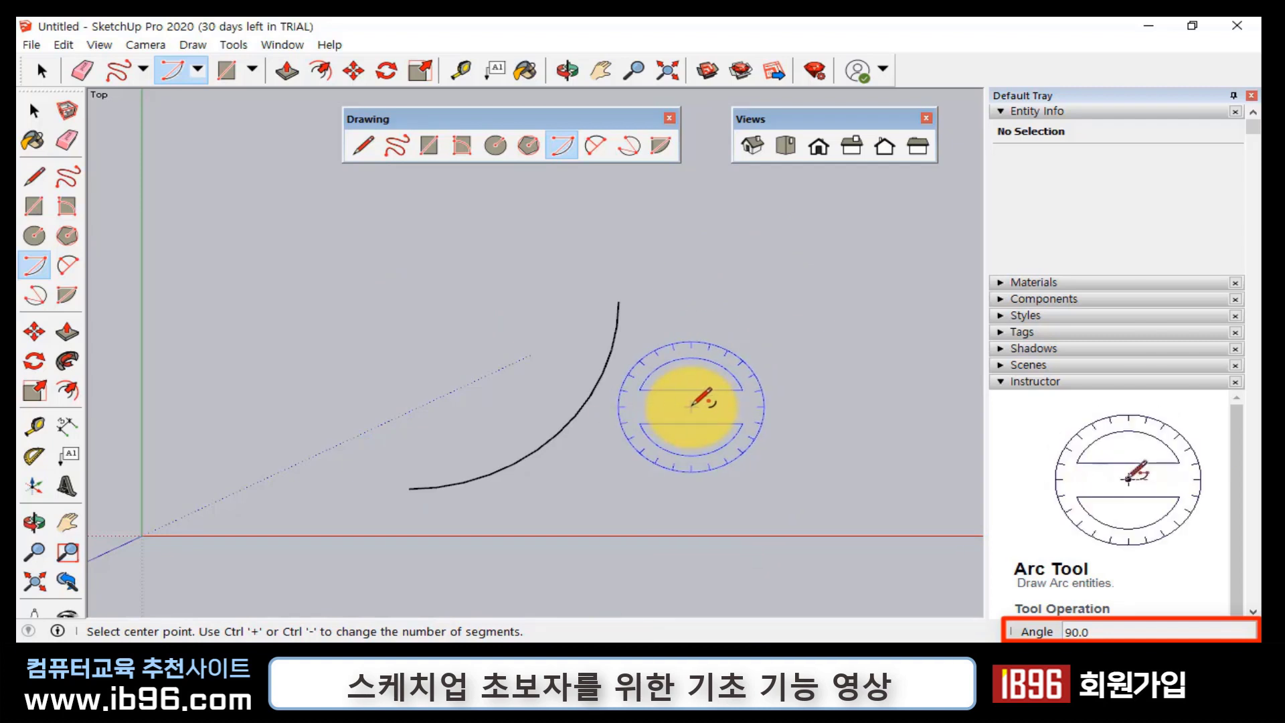
- Select the 2 m quarter-circle arc and delete it
key(space)
click(574, 434)
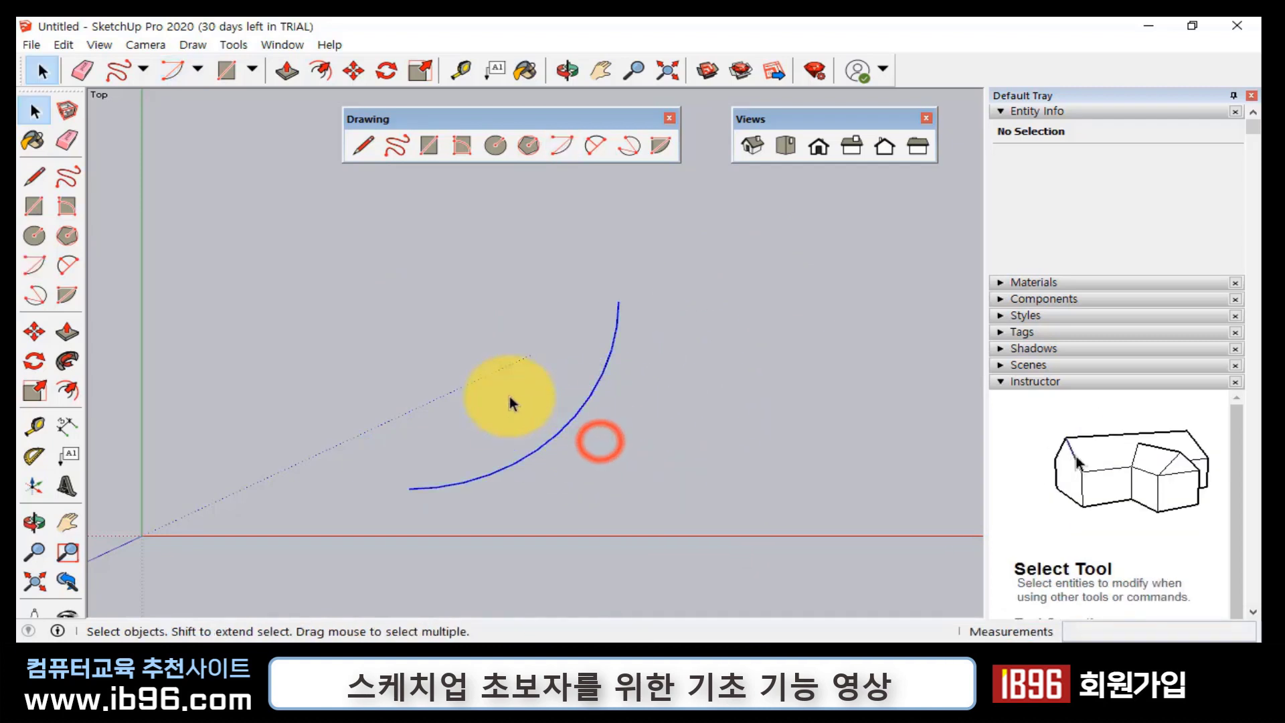
key(Delete)
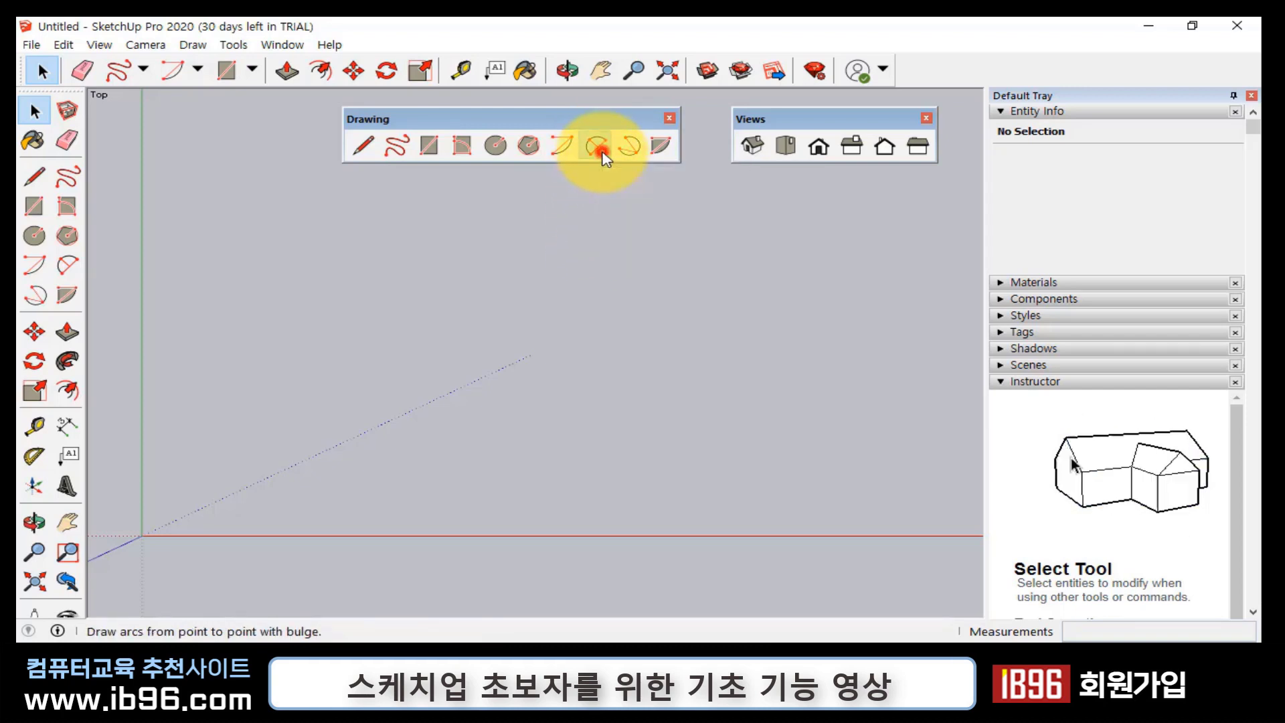
- Draw a 2-point arc with endpoints parallel to the red axis and a bulge of about 1.39 m toward that axis
click(596, 143)
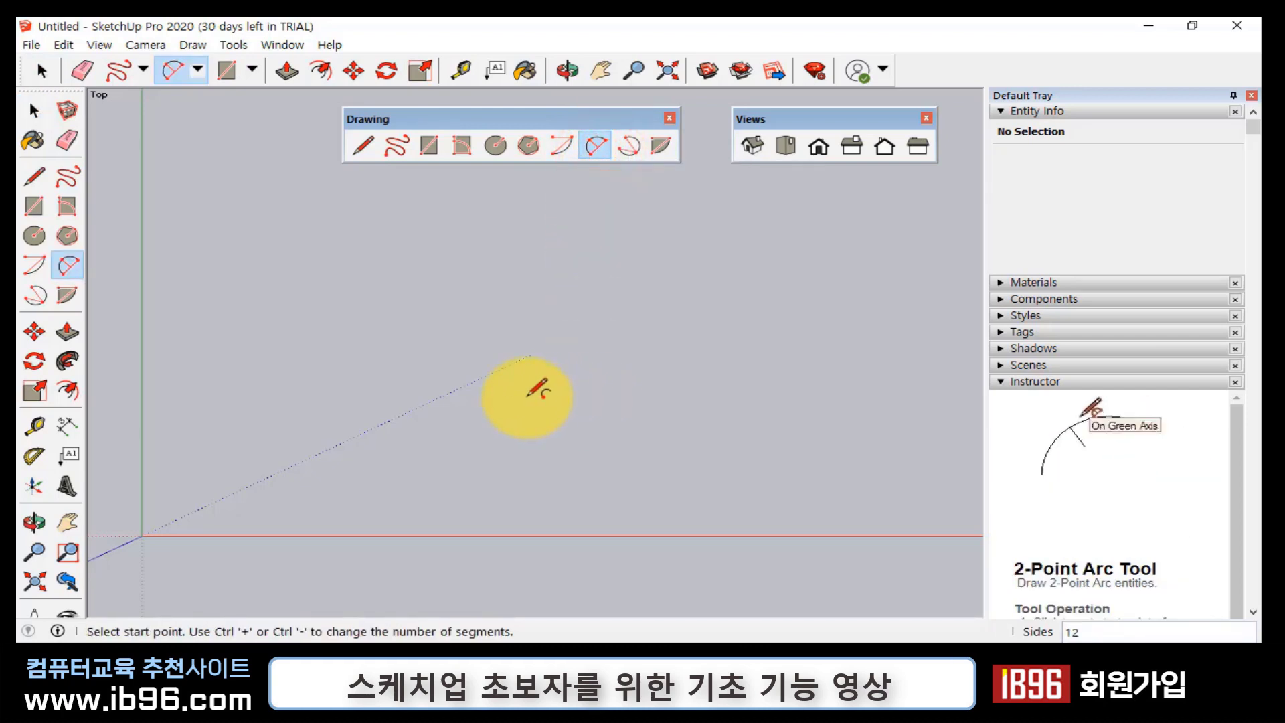
click(334, 324)
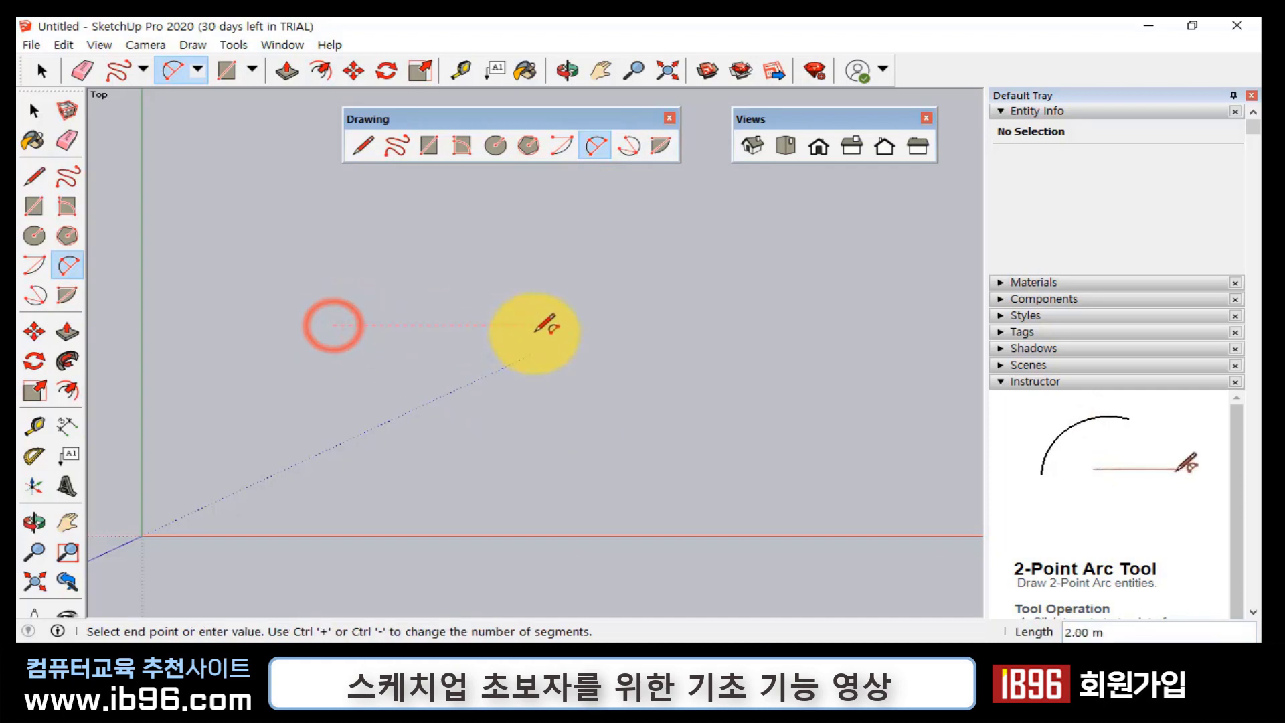
click(642, 326)
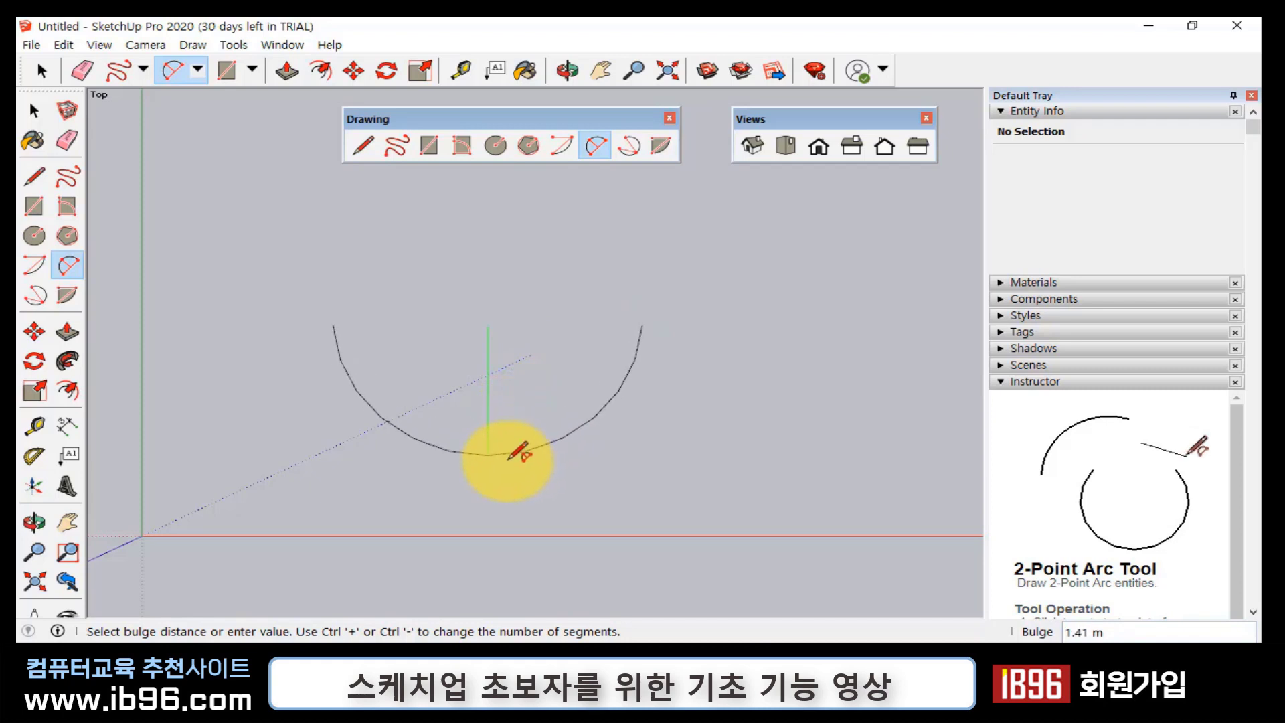
click(510, 459)
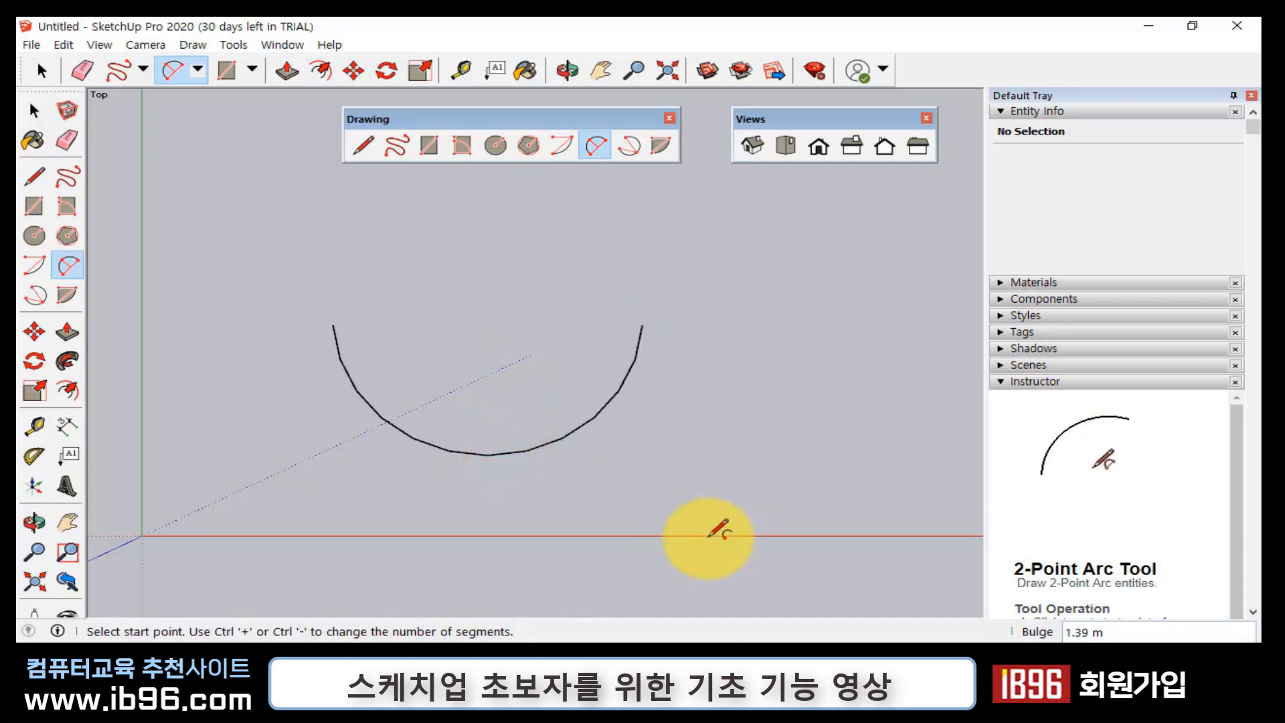
- Select the 2-point arc and delete it
key(space)
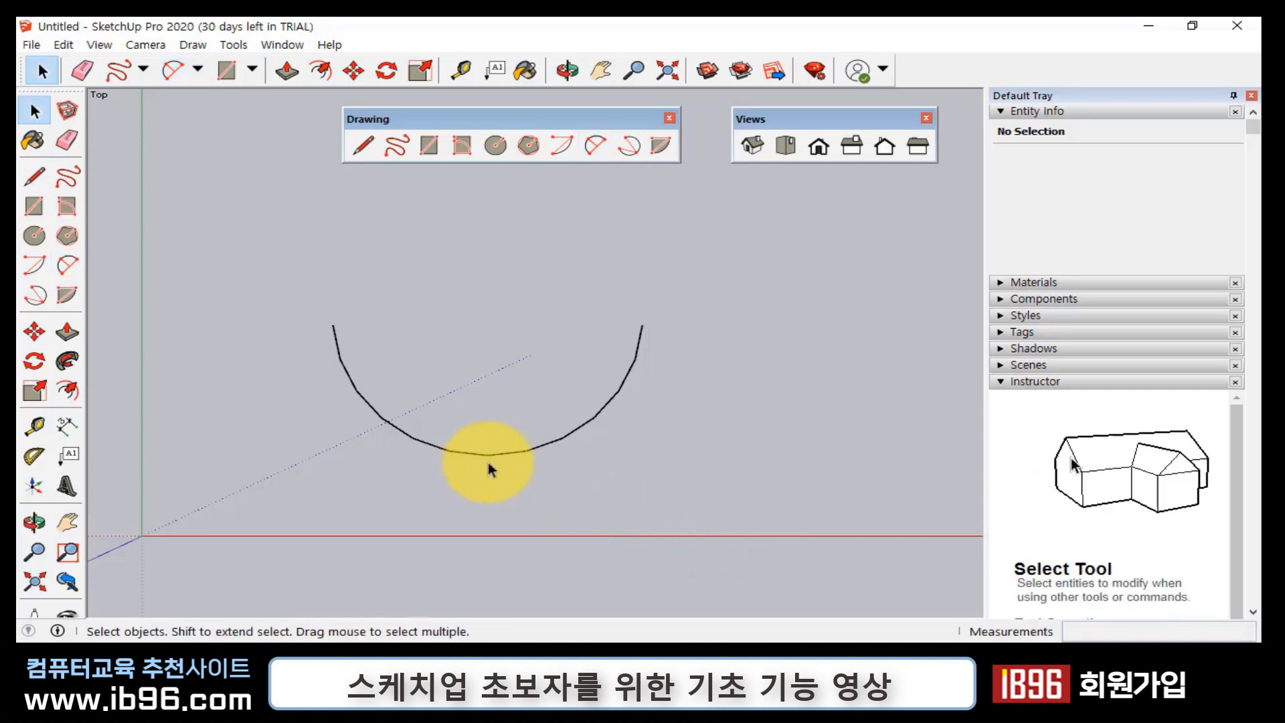
click(499, 457)
key(Delete)
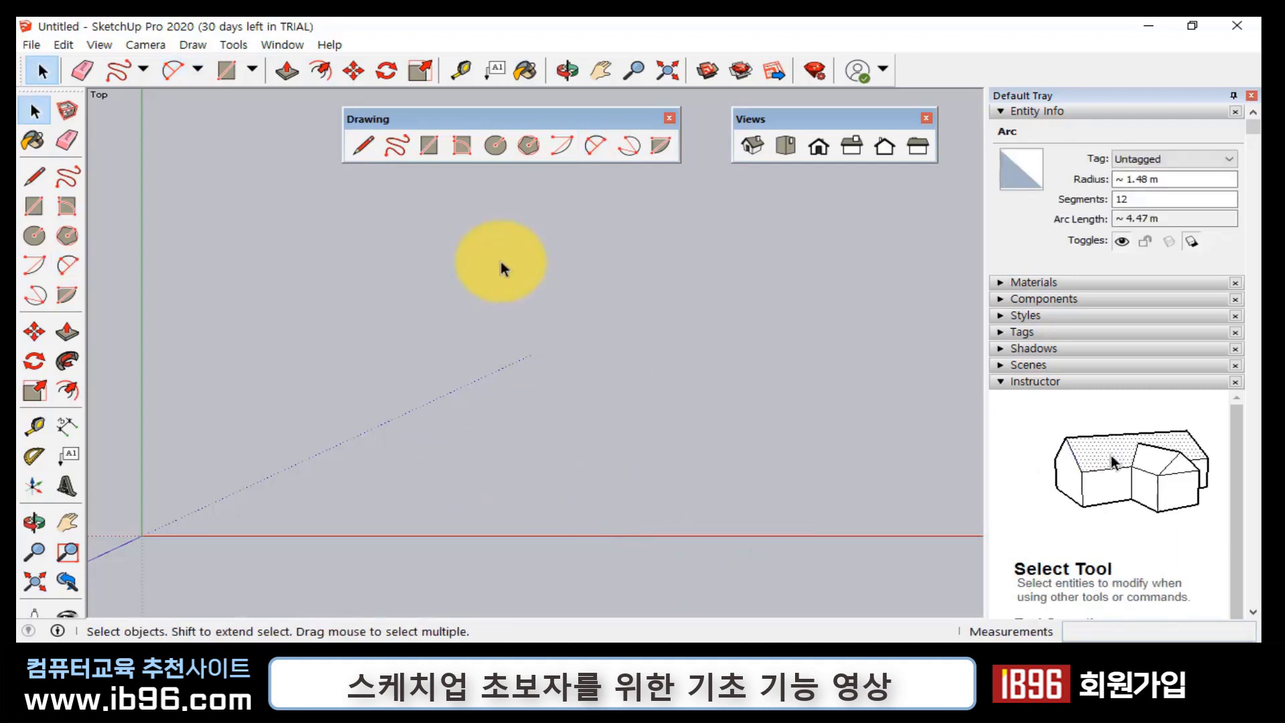
- Draw a rectangle of about 2.61 m by 0.98 m above the red axis
click(439, 159)
click(285, 343)
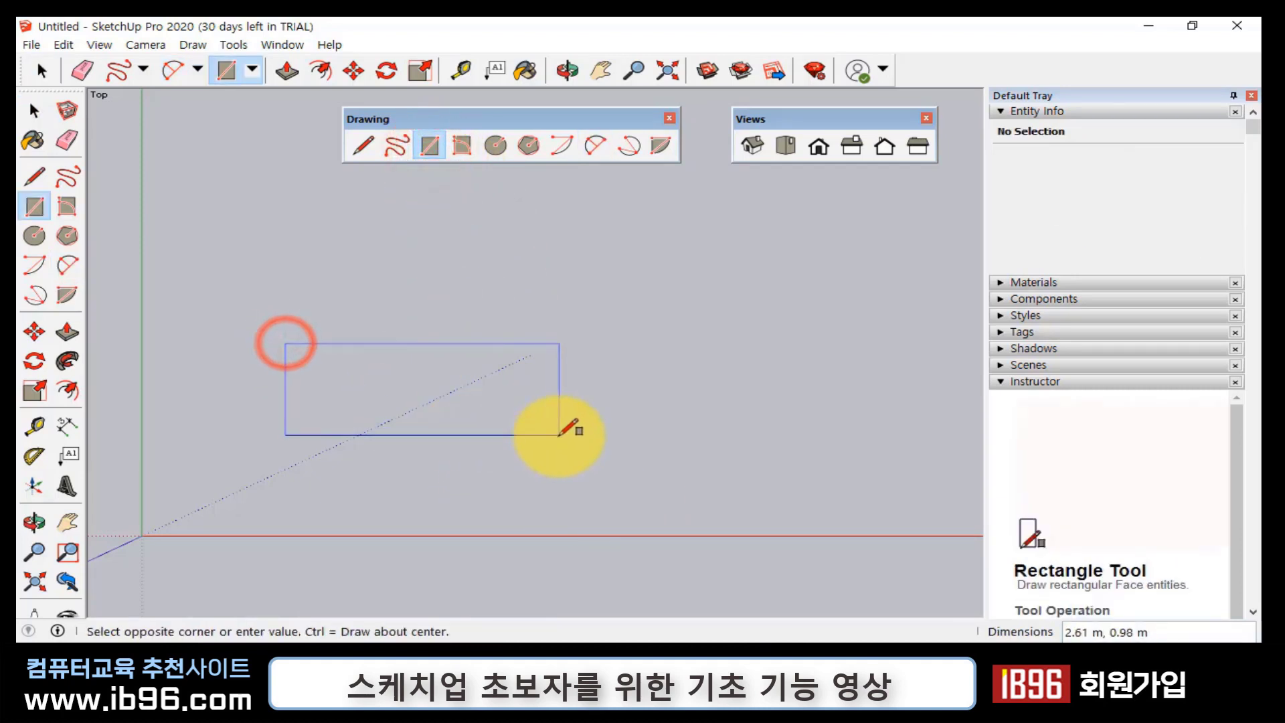
click(559, 435)
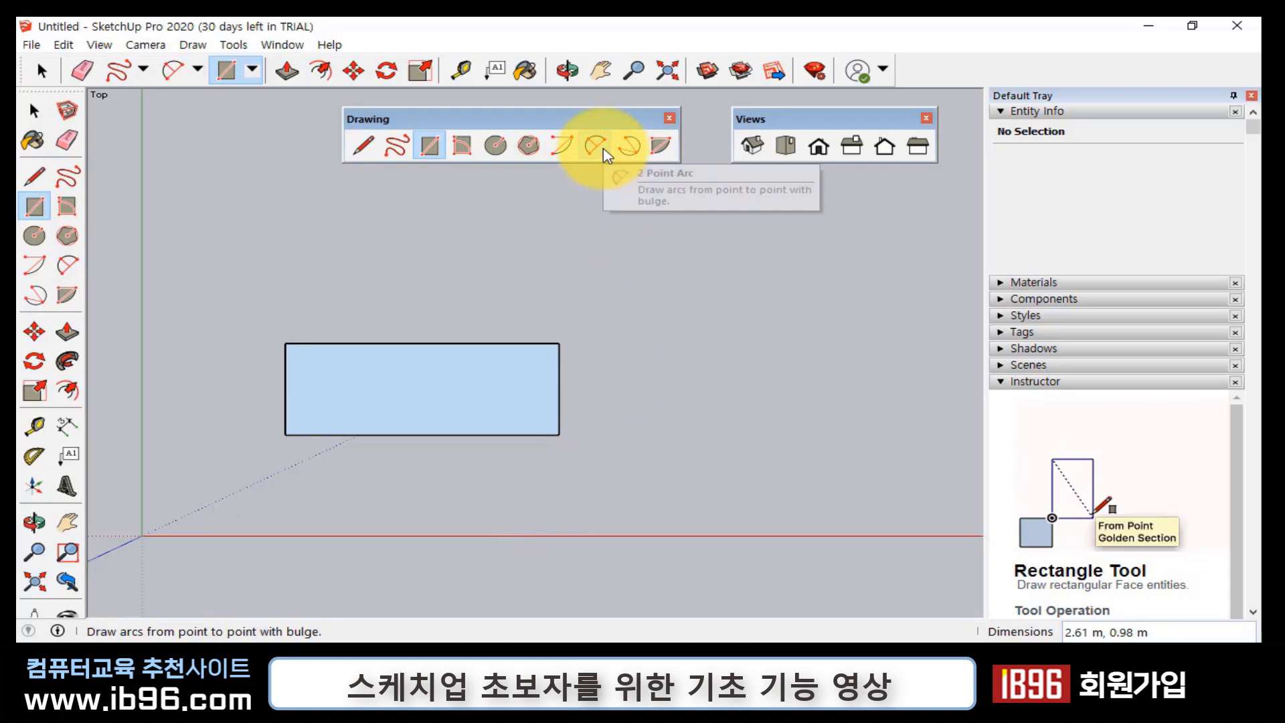
- Cap both short sides of the rectangle with outward half-circle 2-point arcs, each with a bulge of about 0.49 m
click(606, 154)
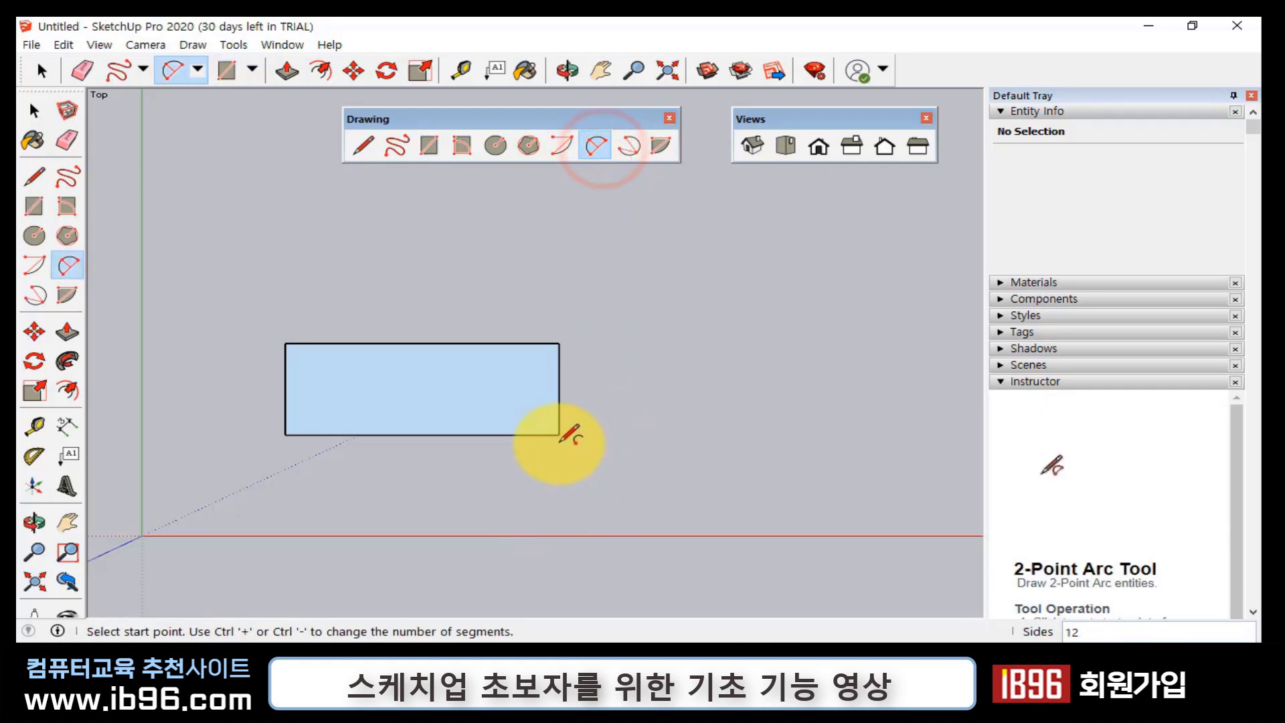
click(559, 434)
click(559, 343)
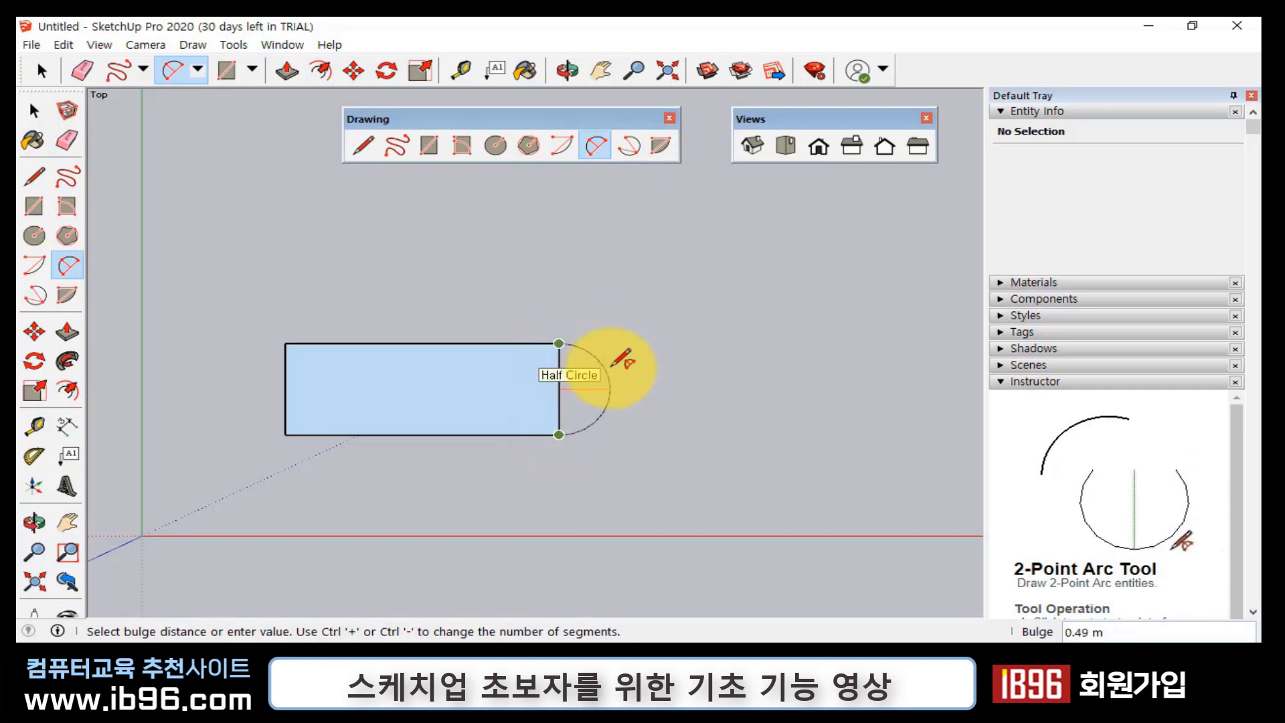
click(609, 366)
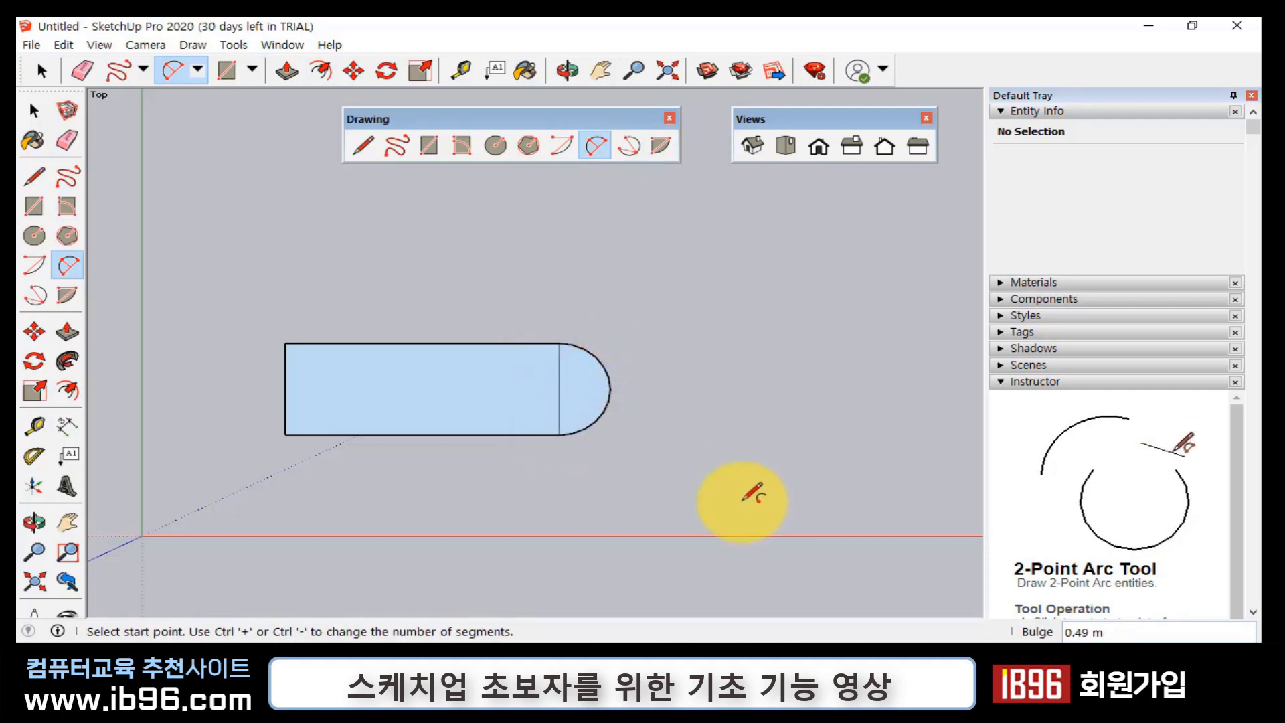
click(285, 344)
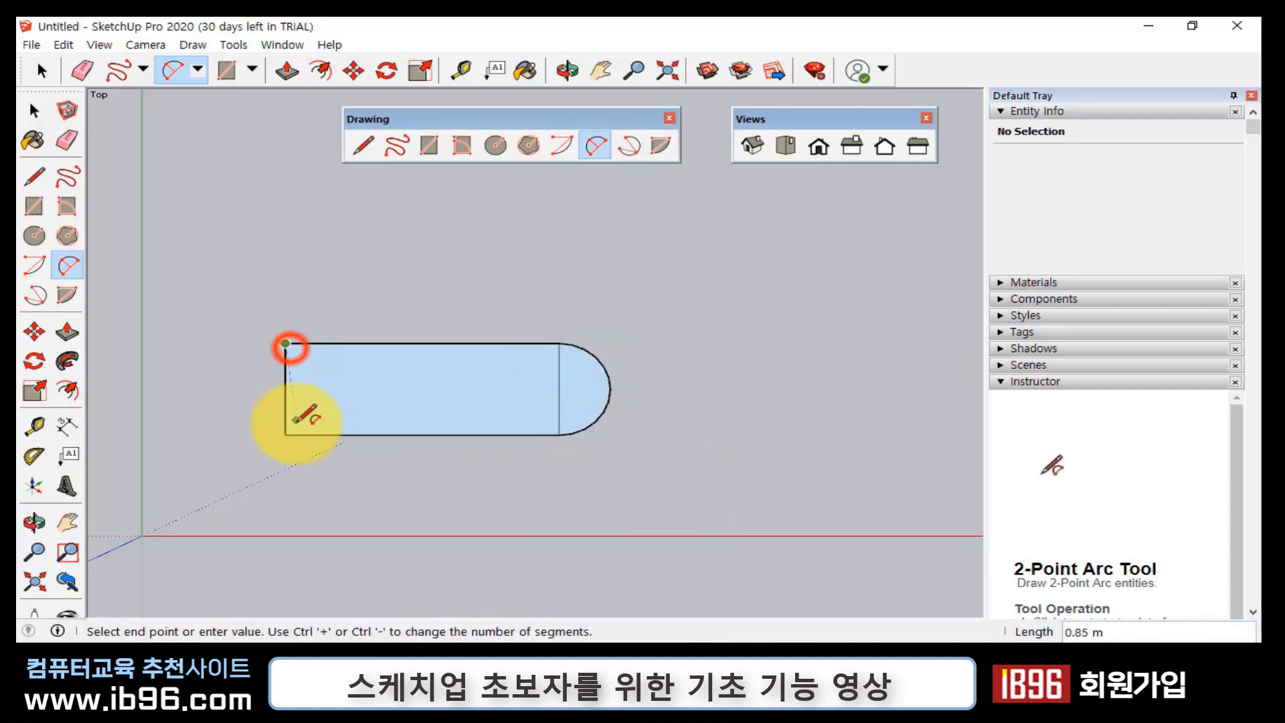
click(285, 434)
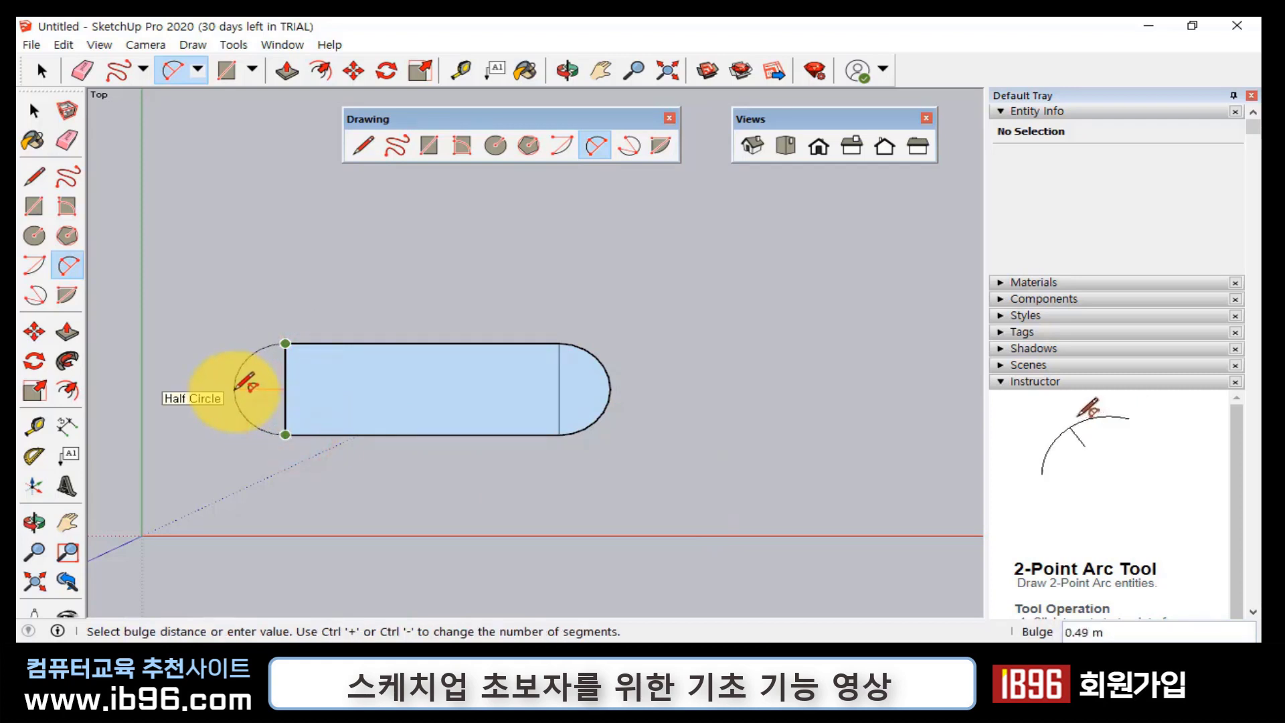
click(234, 390)
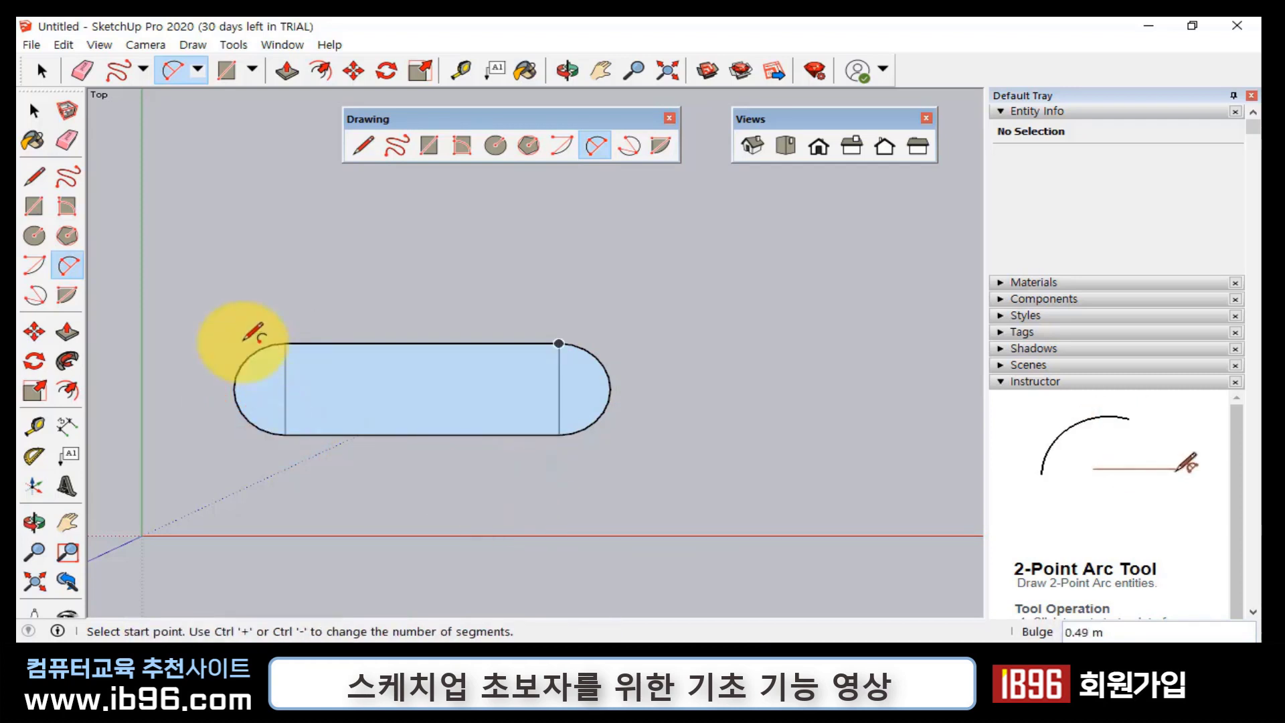
- Select the whole rounded-end rectangle and delete it
key(space)
drag(175, 293, 631, 473)
key(Delete)
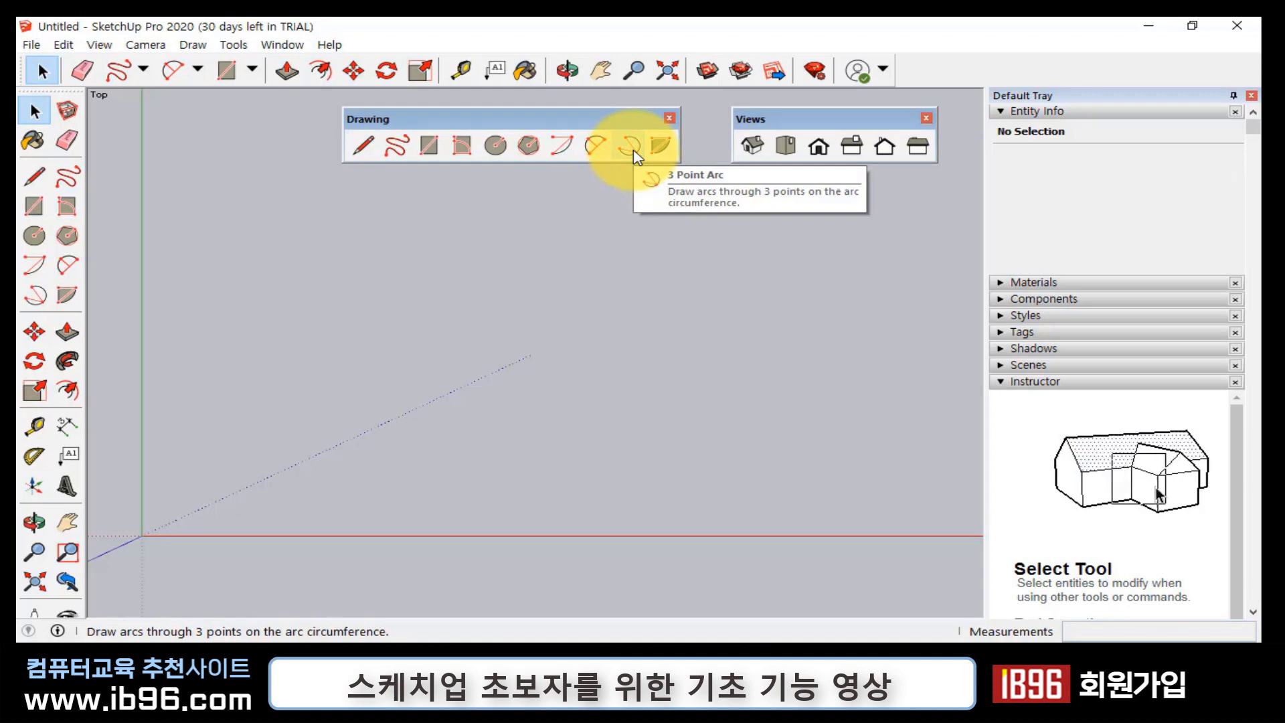
- Draw a 3-point arc of about 262° above the red axis, with its second point about 1.33 m from the start
click(635, 154)
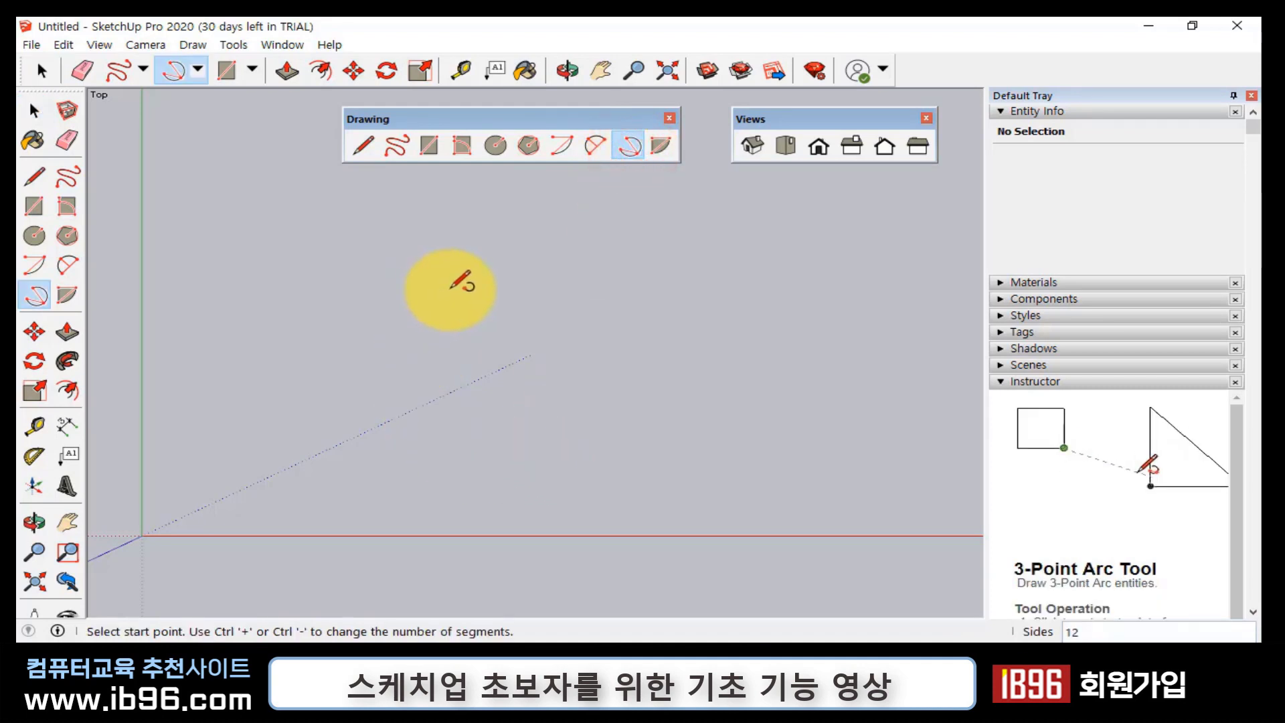
click(449, 289)
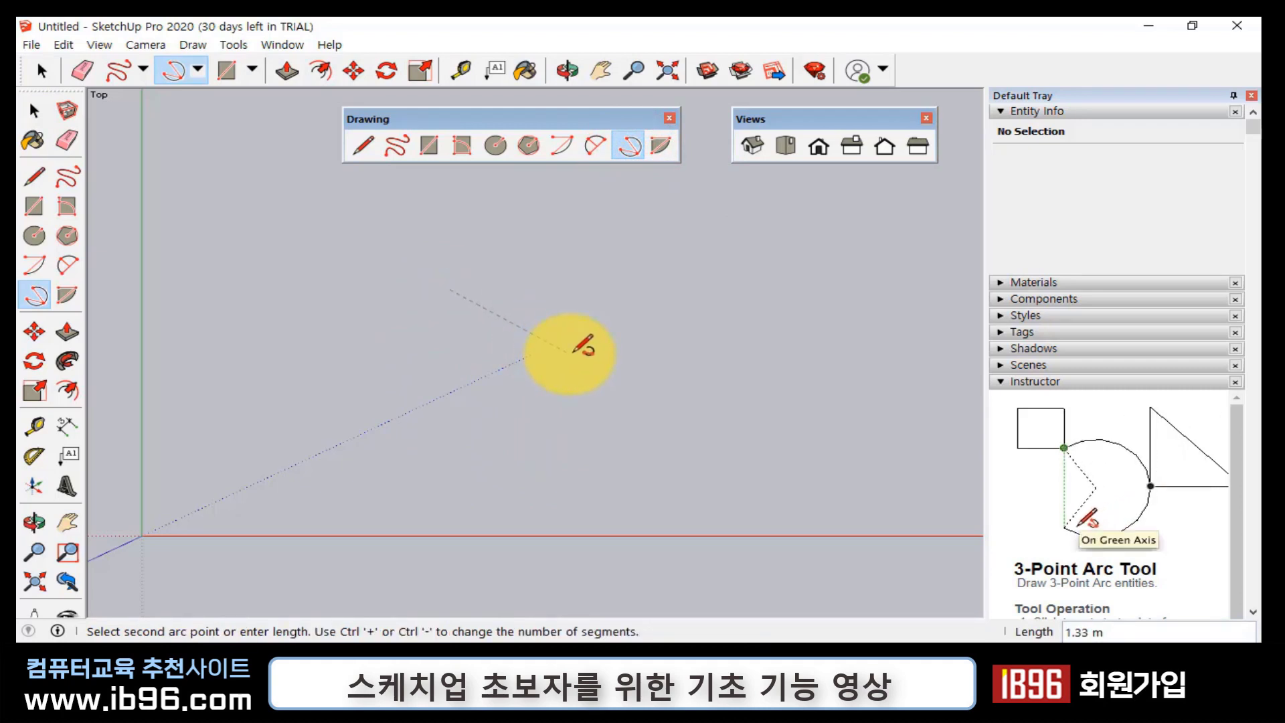
click(569, 353)
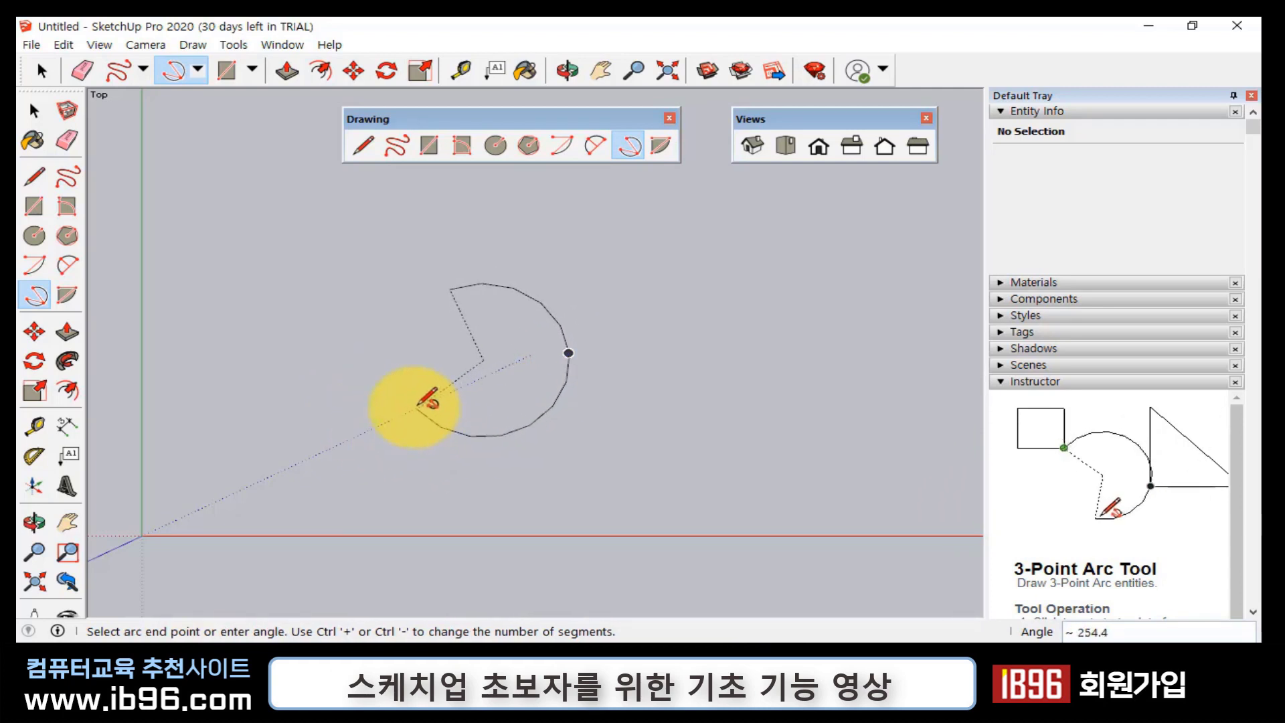
click(408, 400)
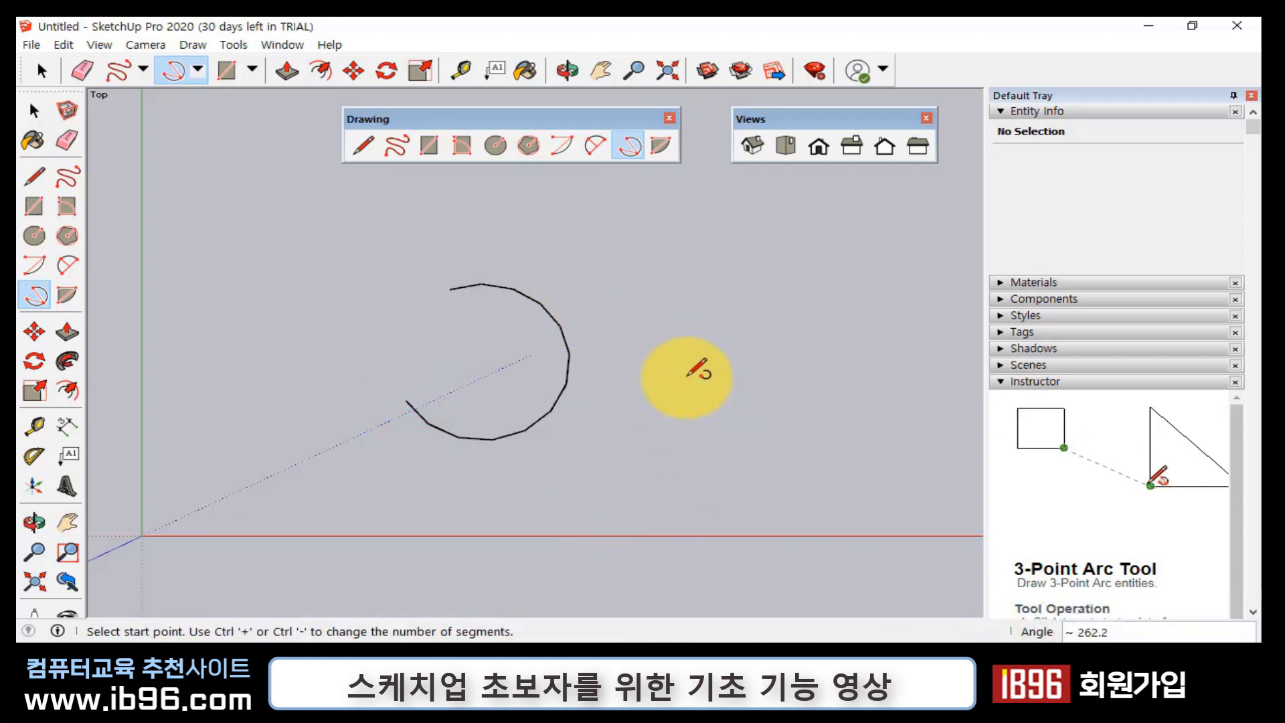
- Draw a second 3-point arc of about 302° beside the first, with its second point about 1.35 m from the start
shift+middle_drag(696, 362, 576, 332)
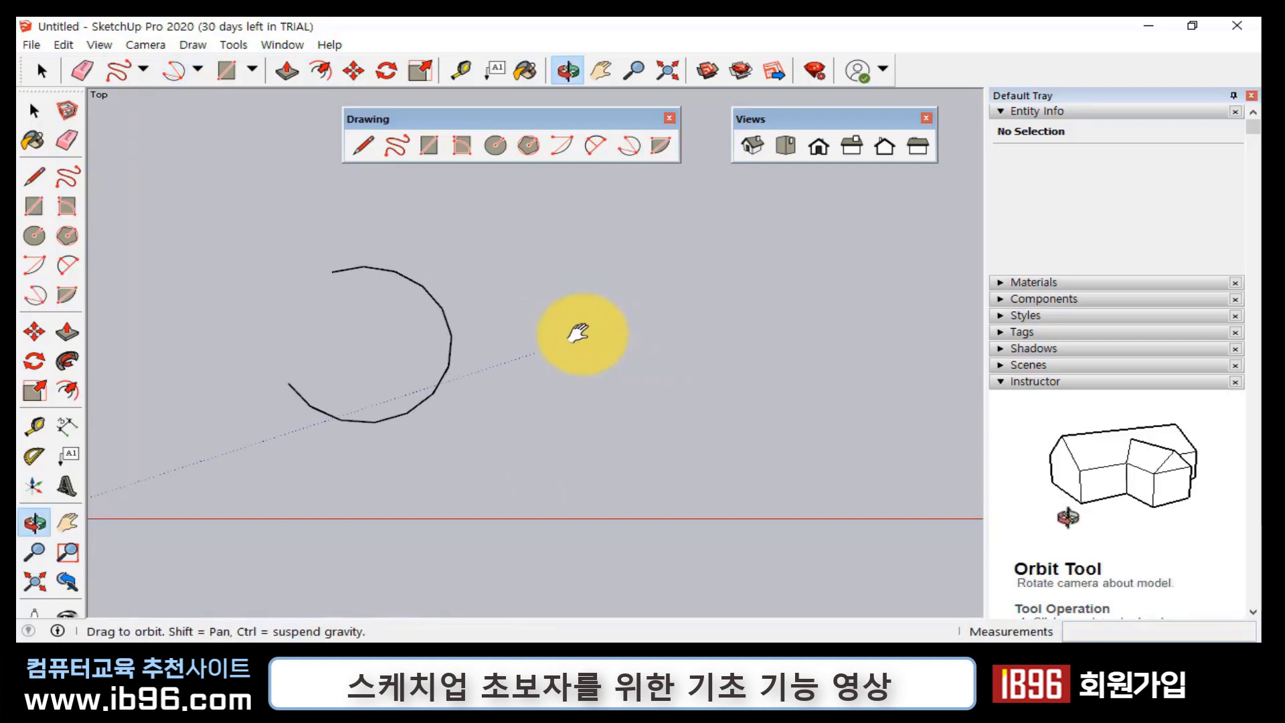
key(space)
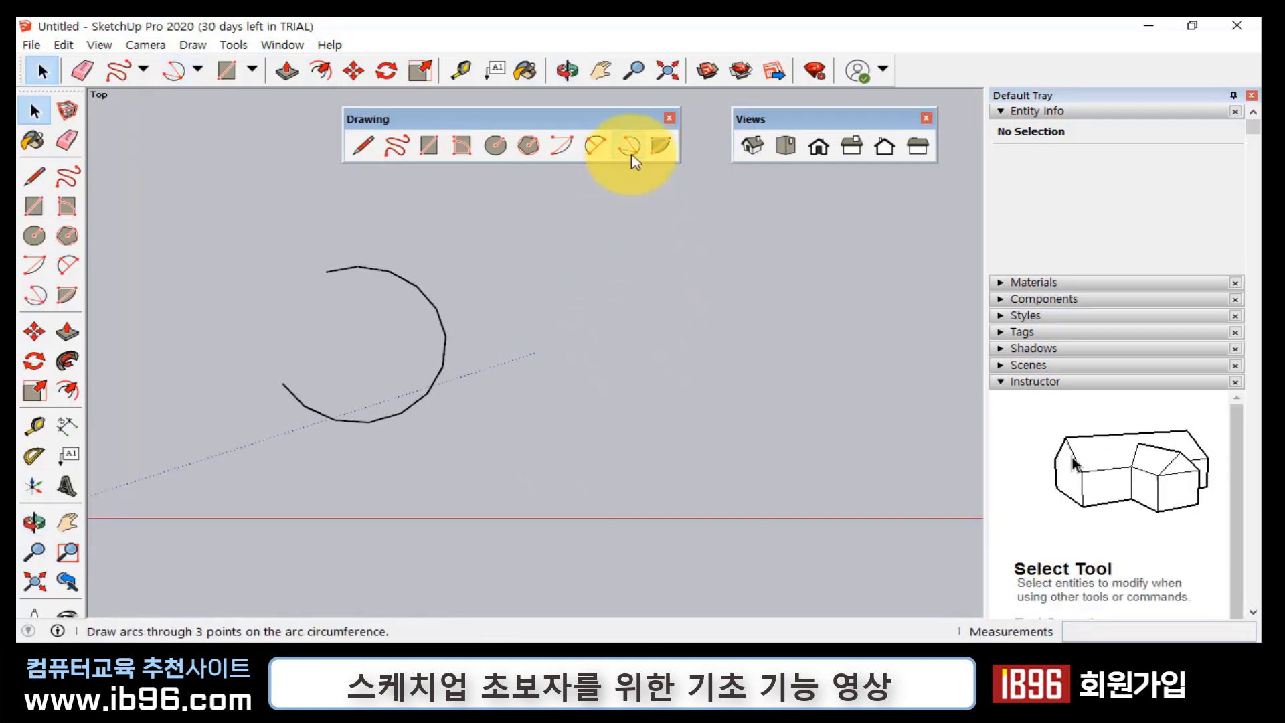
click(629, 145)
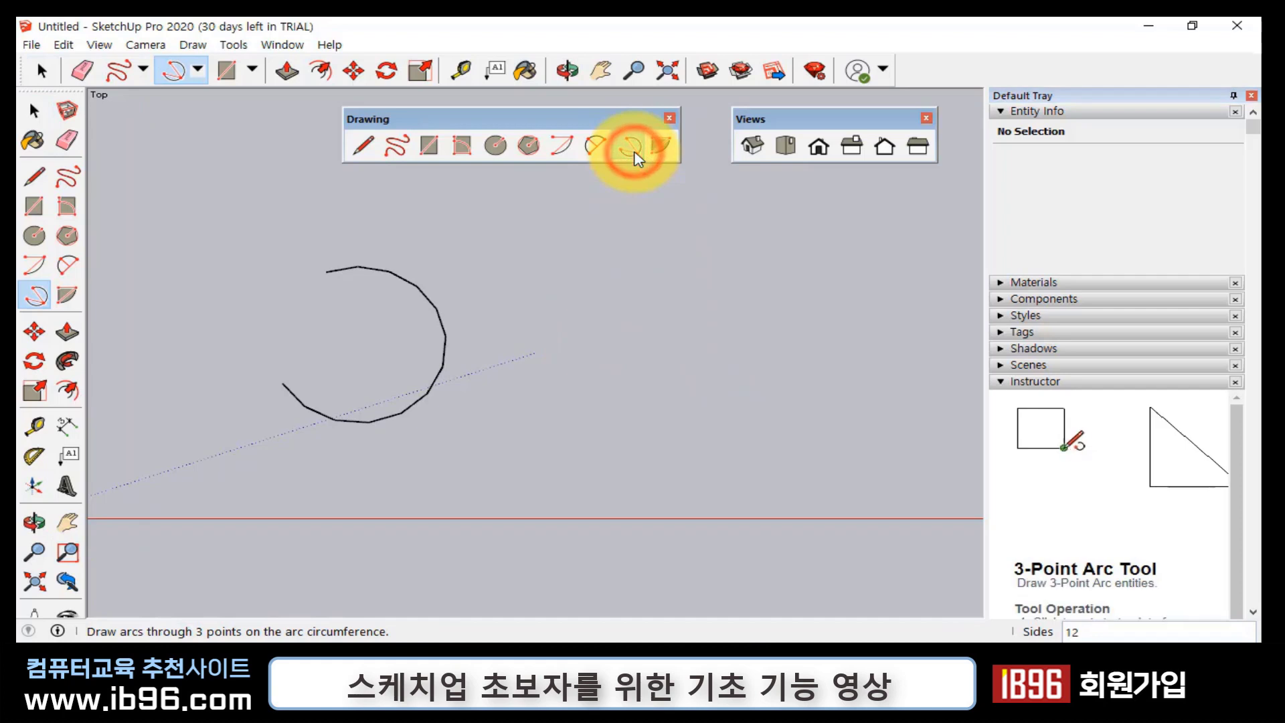
click(565, 275)
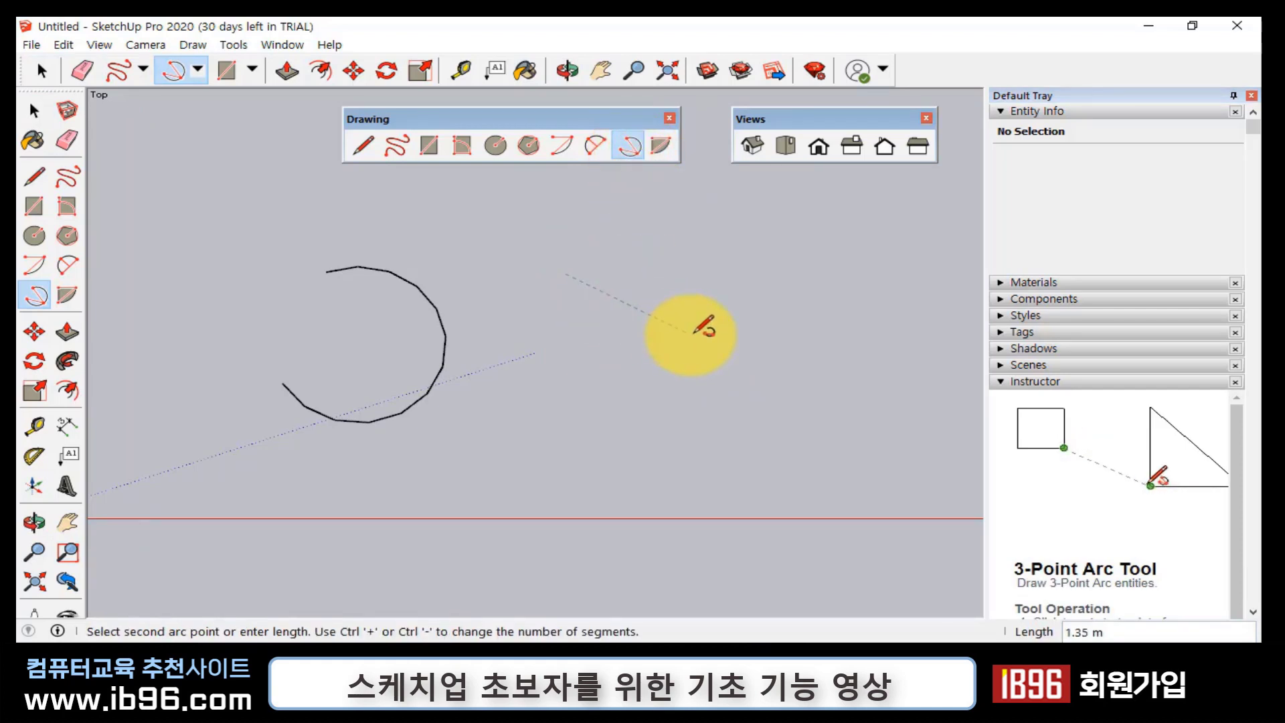
click(690, 333)
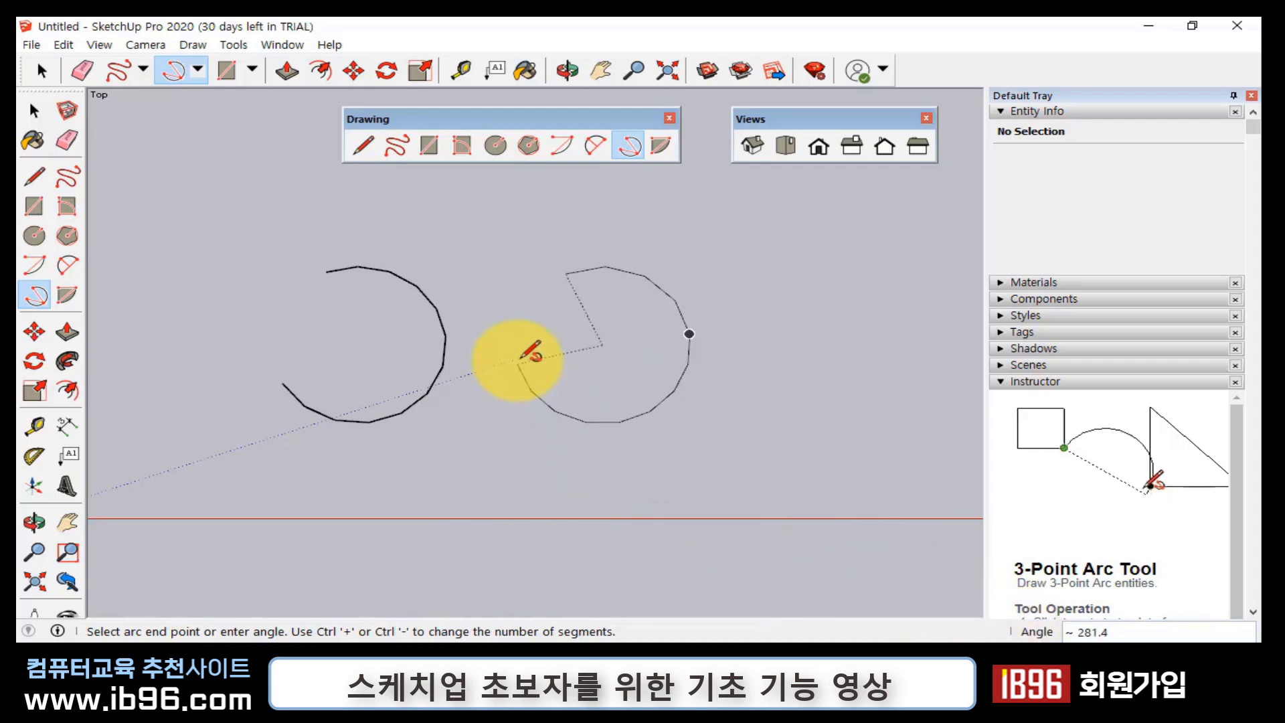
click(517, 336)
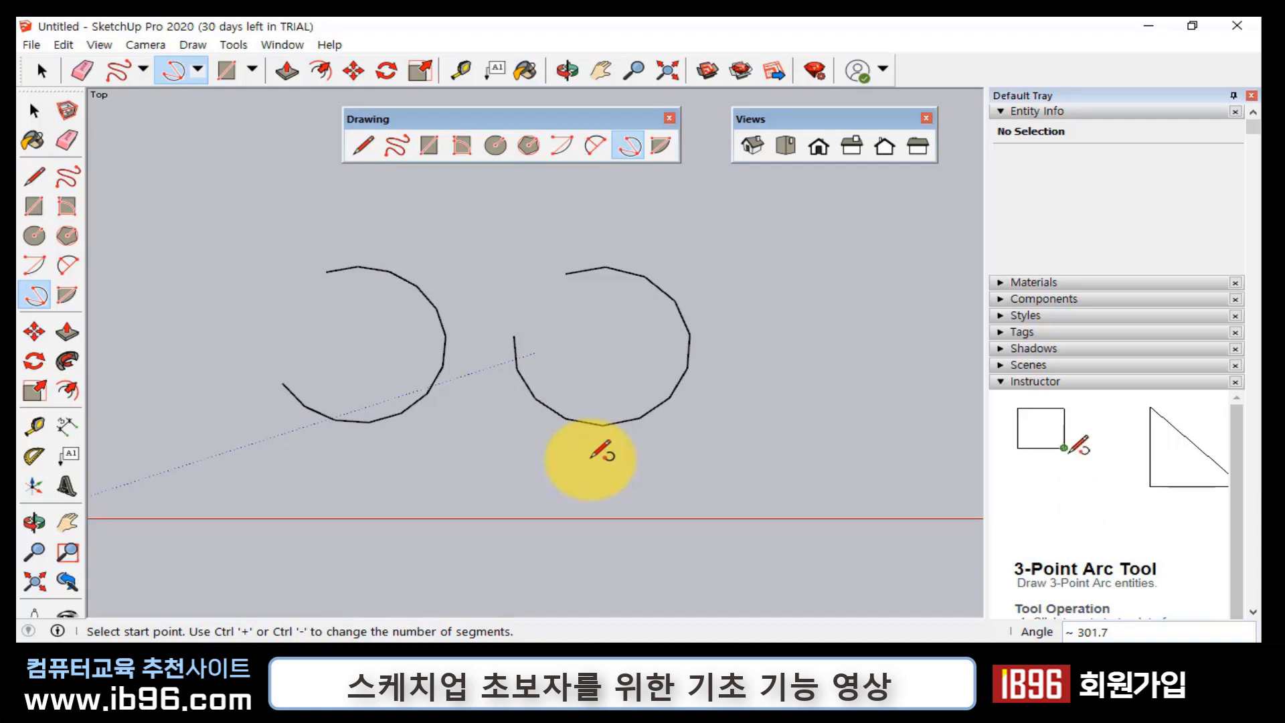
- Select both 3-point arcs and delete them
key(space)
drag(164, 210, 763, 468)
key(Delete)
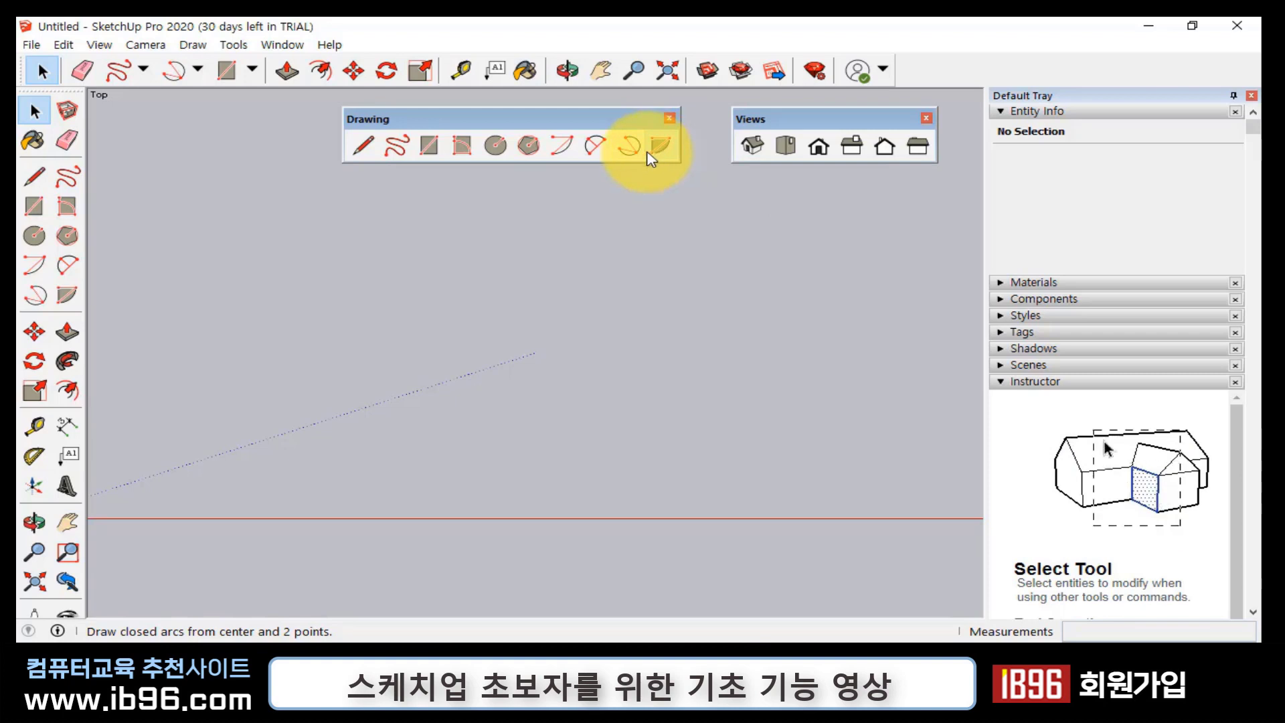
- Draw a center-based arc of 90° above the red axis with a radius of about 1.74 m
click(560, 145)
click(303, 293)
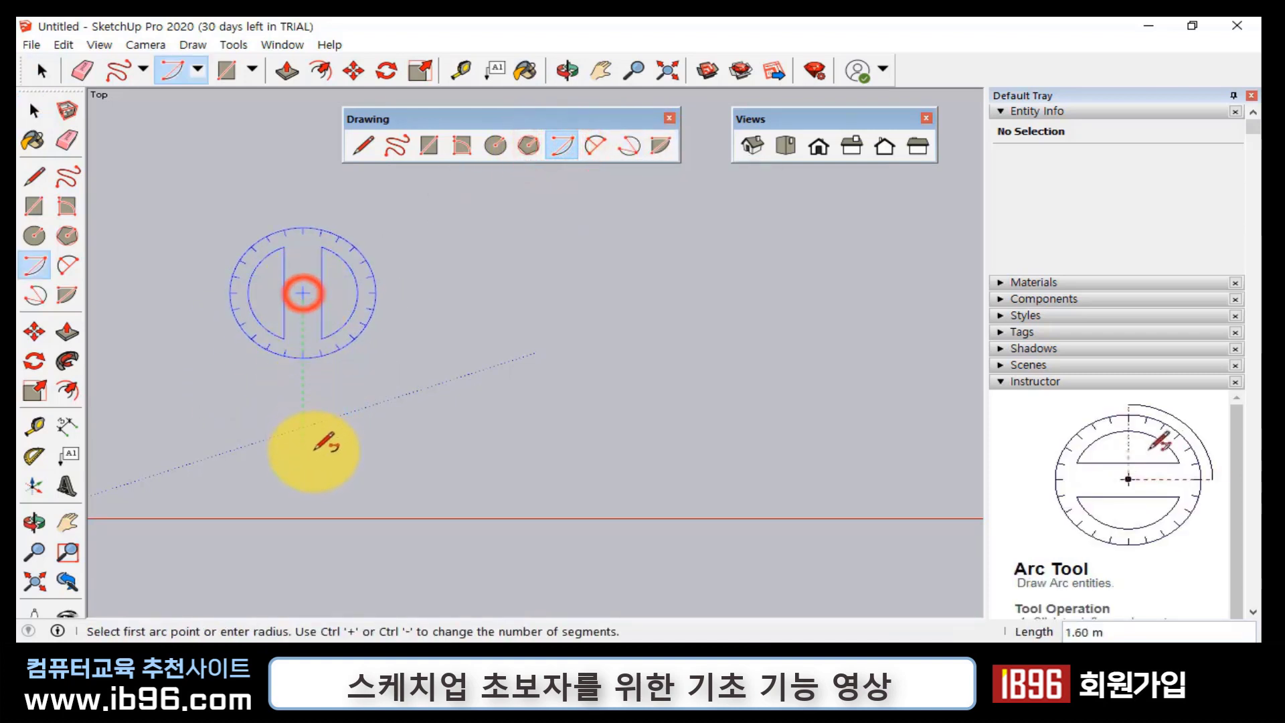
click(306, 454)
click(460, 297)
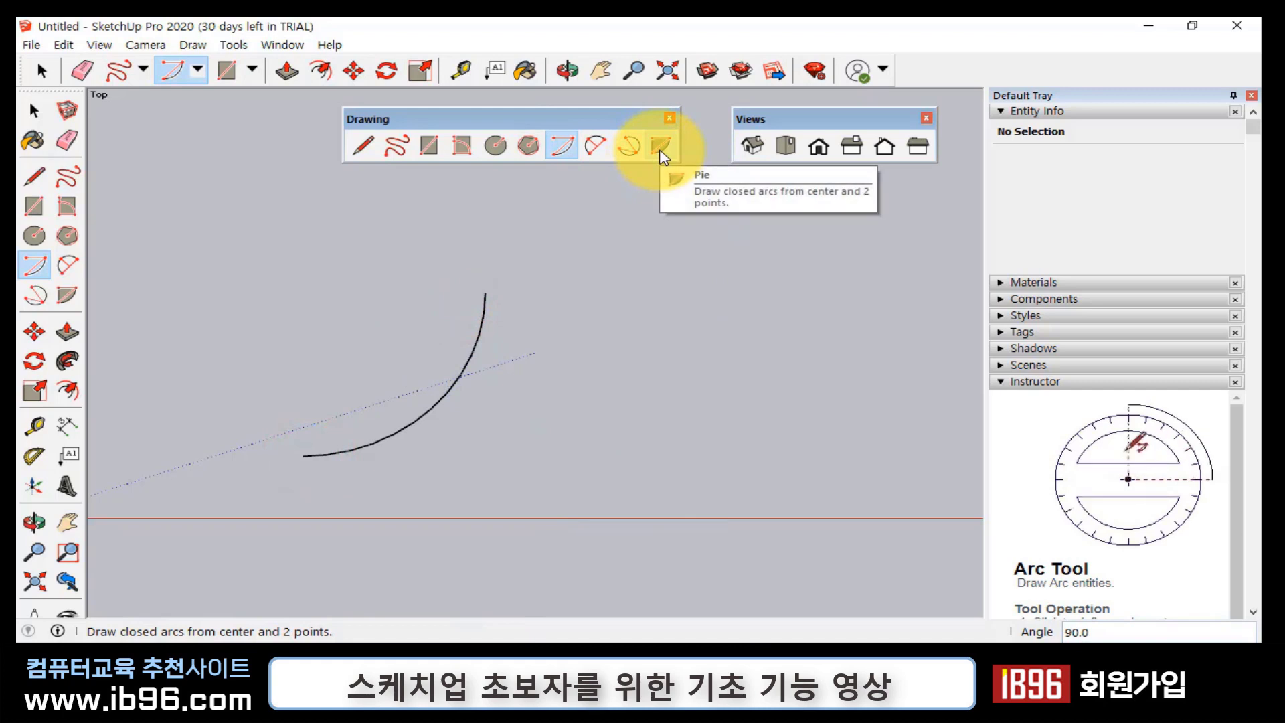
- Draw a 90° pie shape beside the arc with a radius of about 1.30 m
click(661, 146)
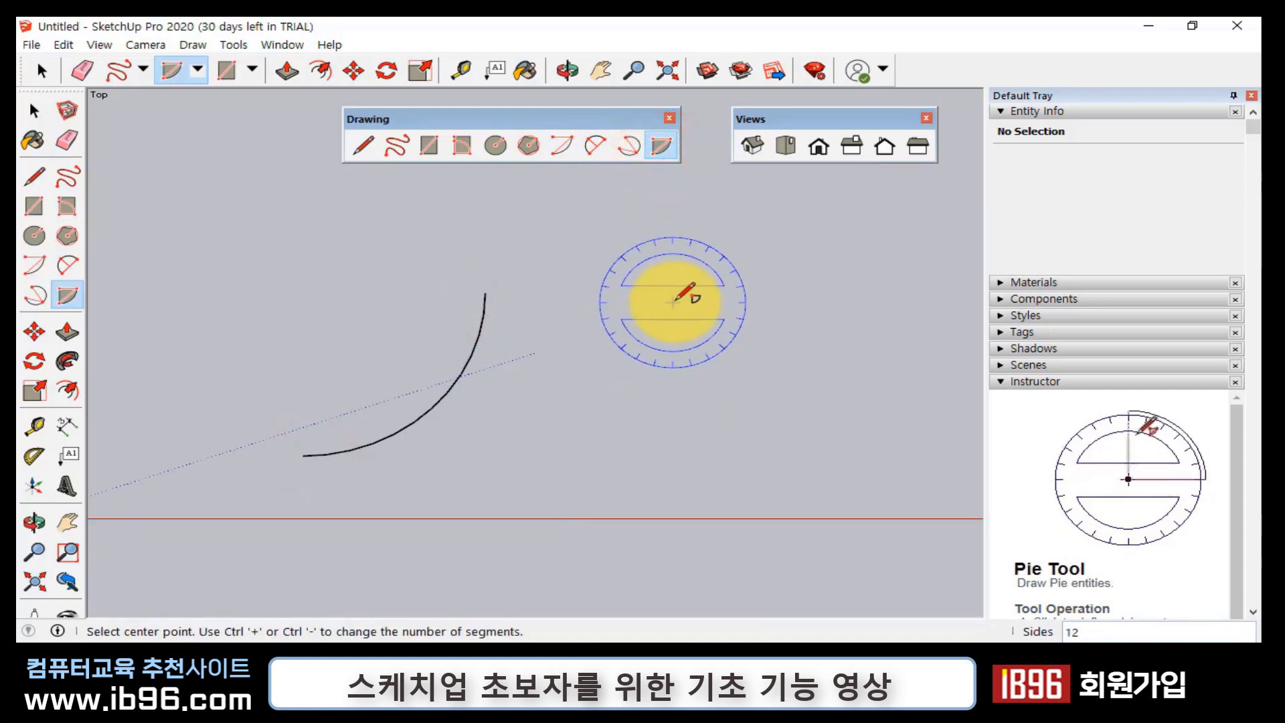
click(667, 303)
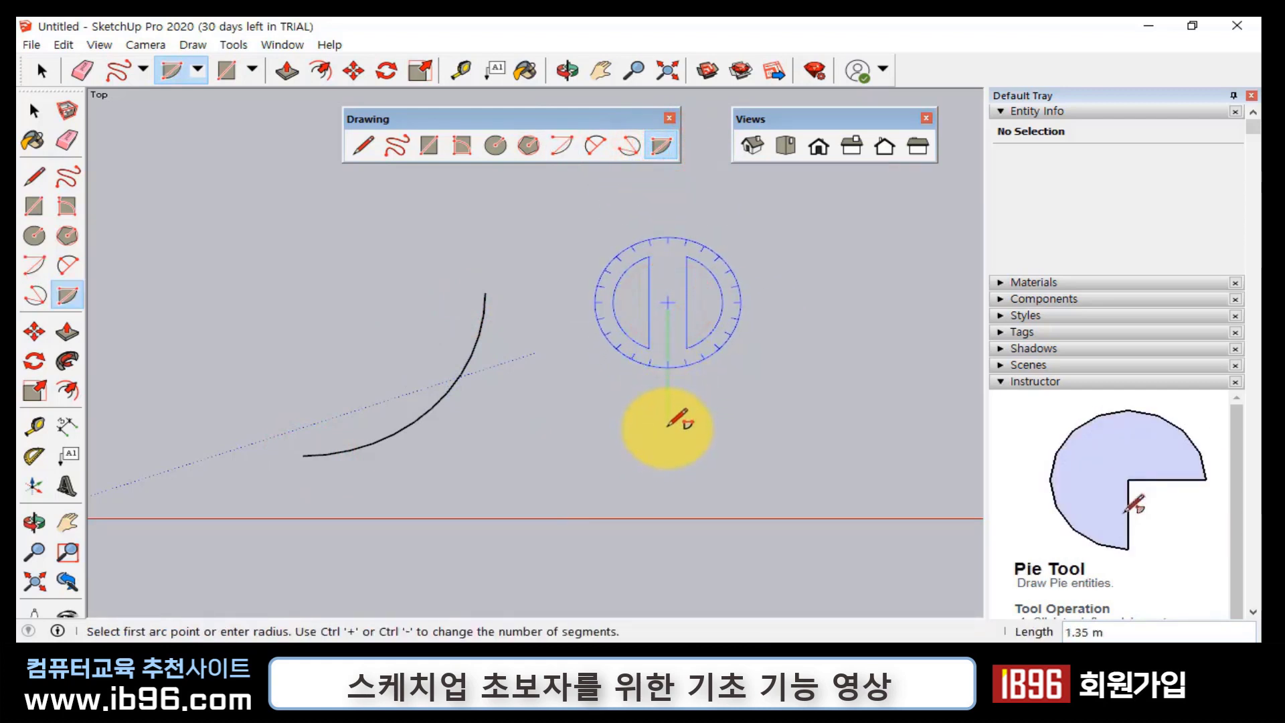
click(667, 424)
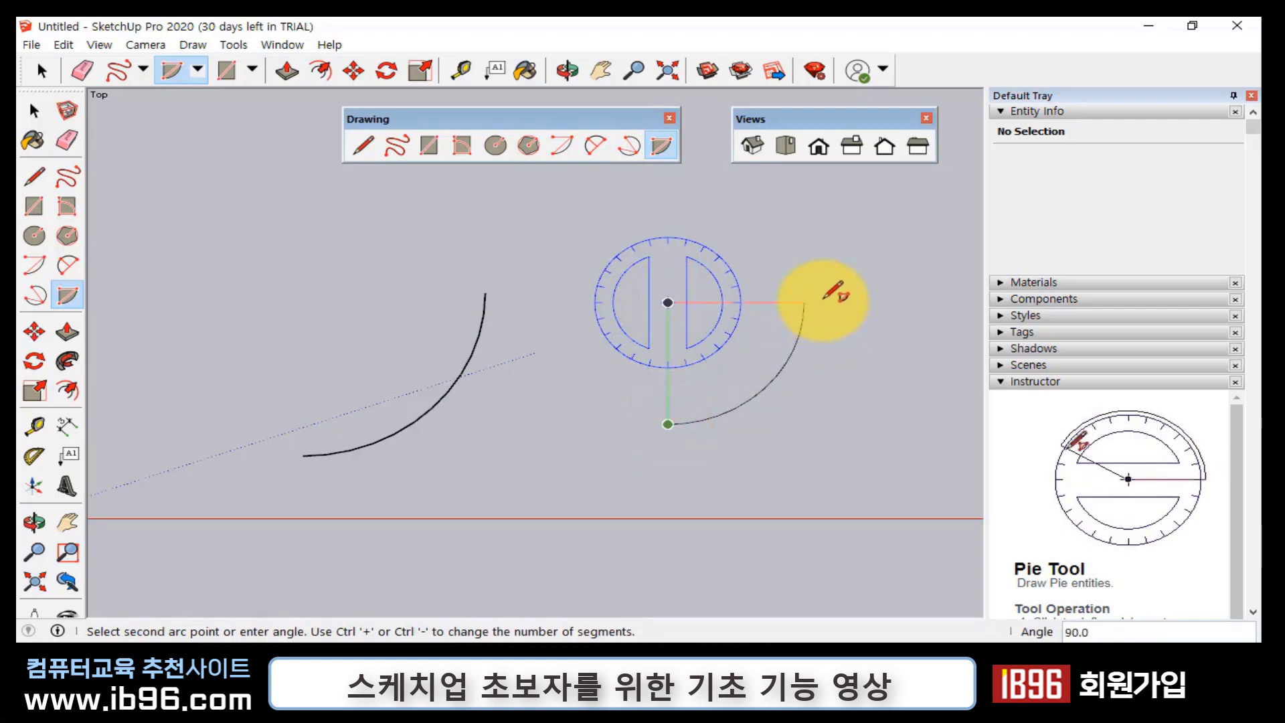
click(804, 302)
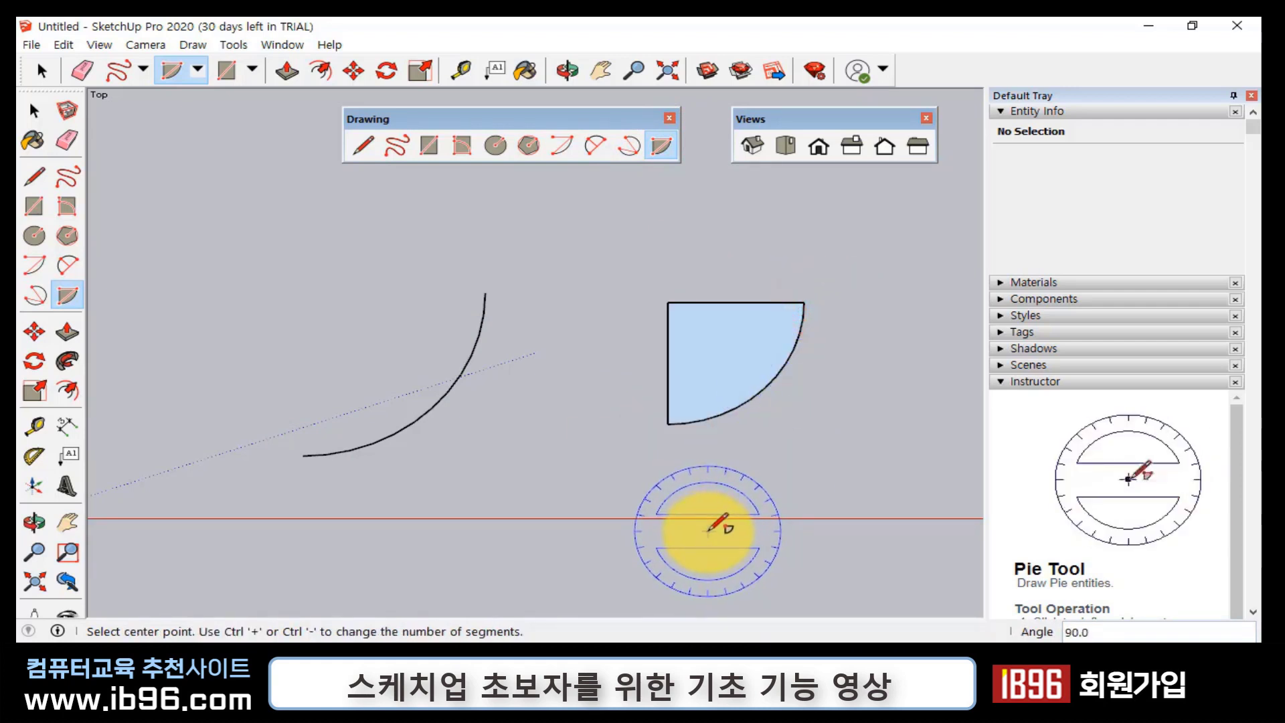
- Inspect the pie's arc, straight edges and face one at a time, then the separate open arc for comparison
key(space)
click(707, 418)
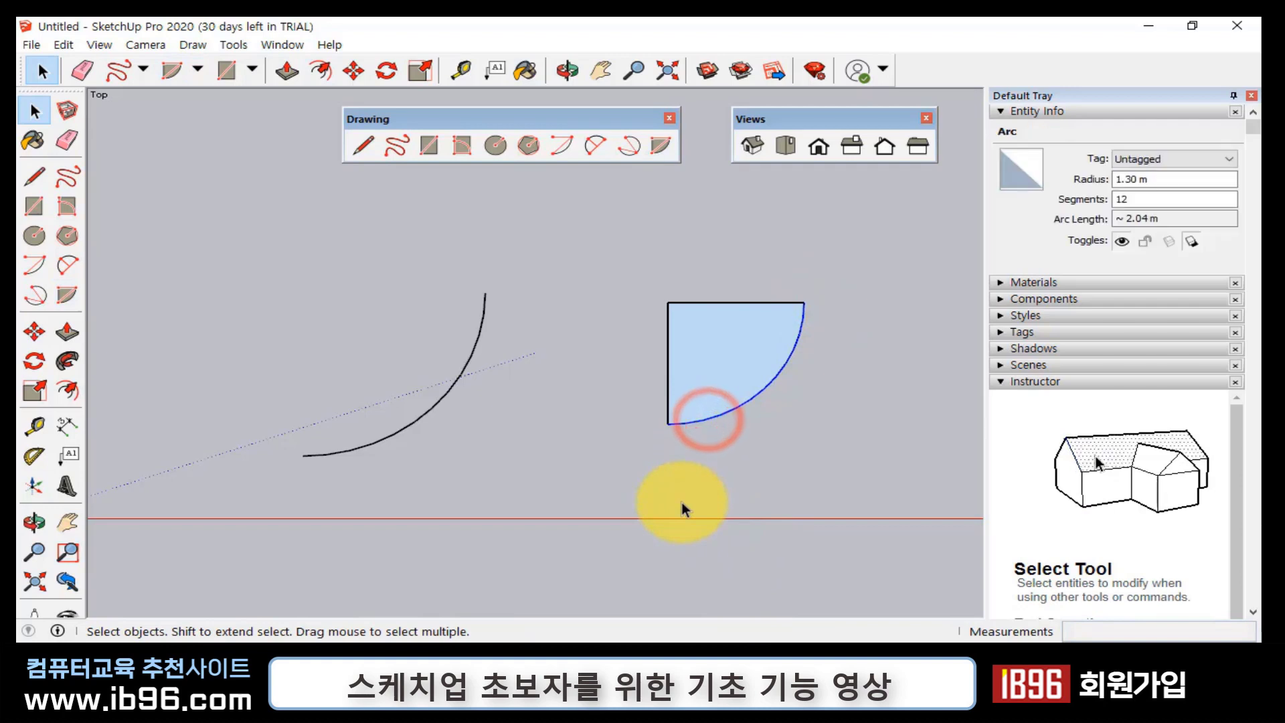
click(747, 303)
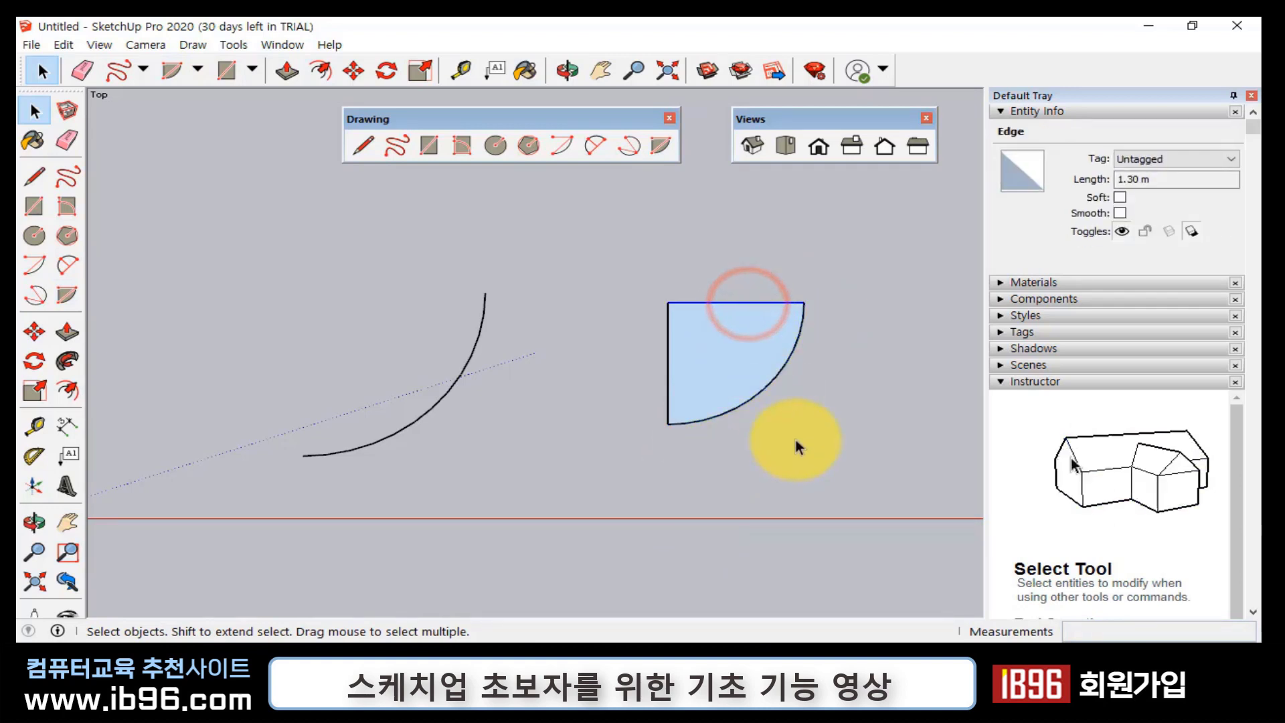
click(668, 370)
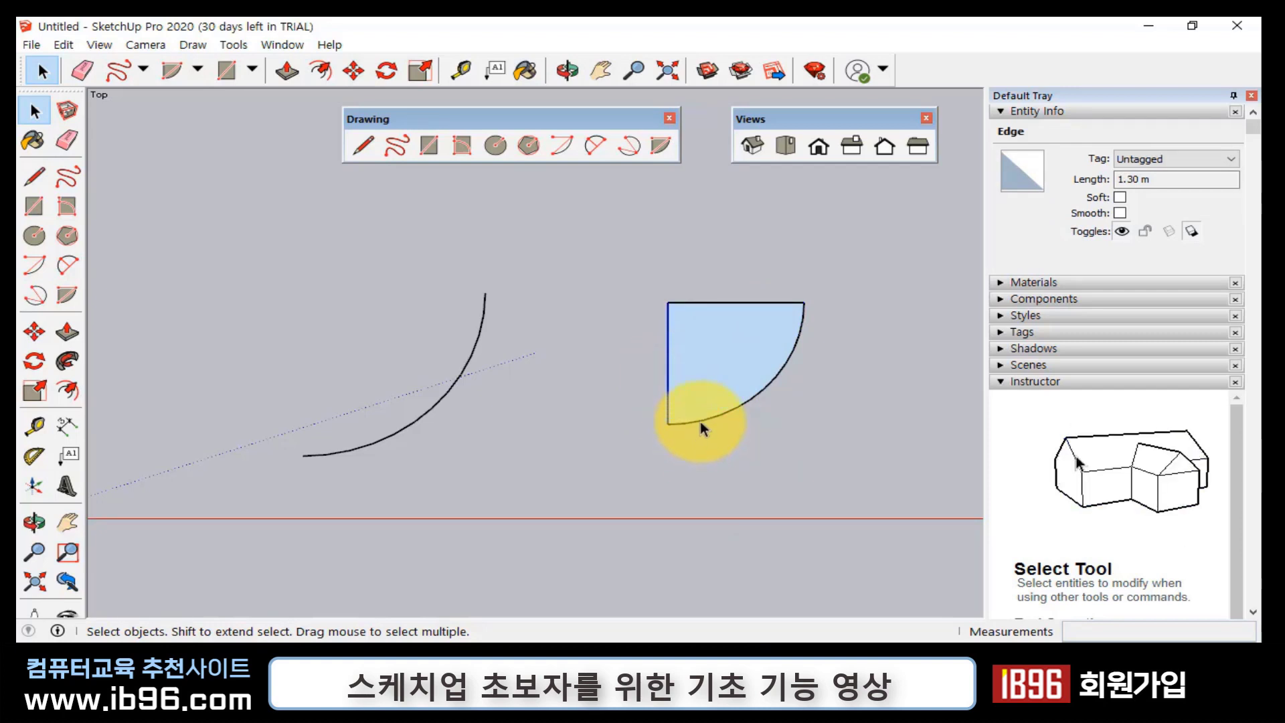
click(700, 420)
click(746, 303)
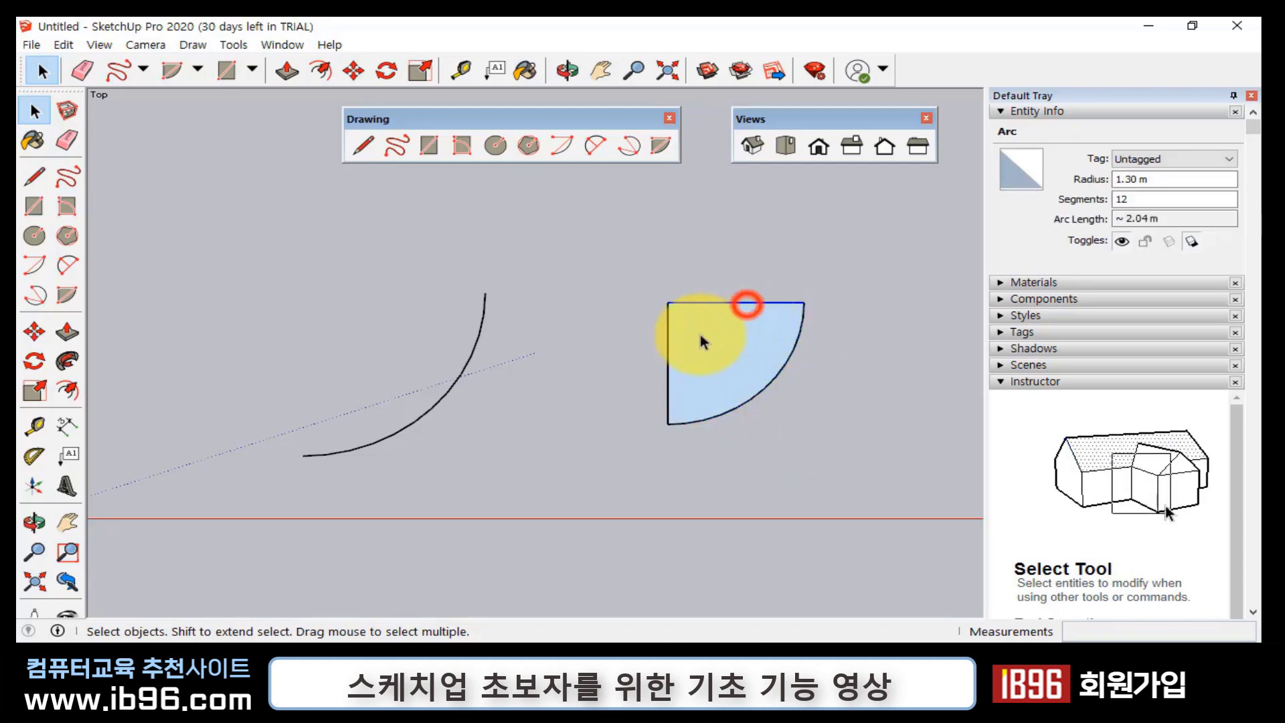
click(666, 352)
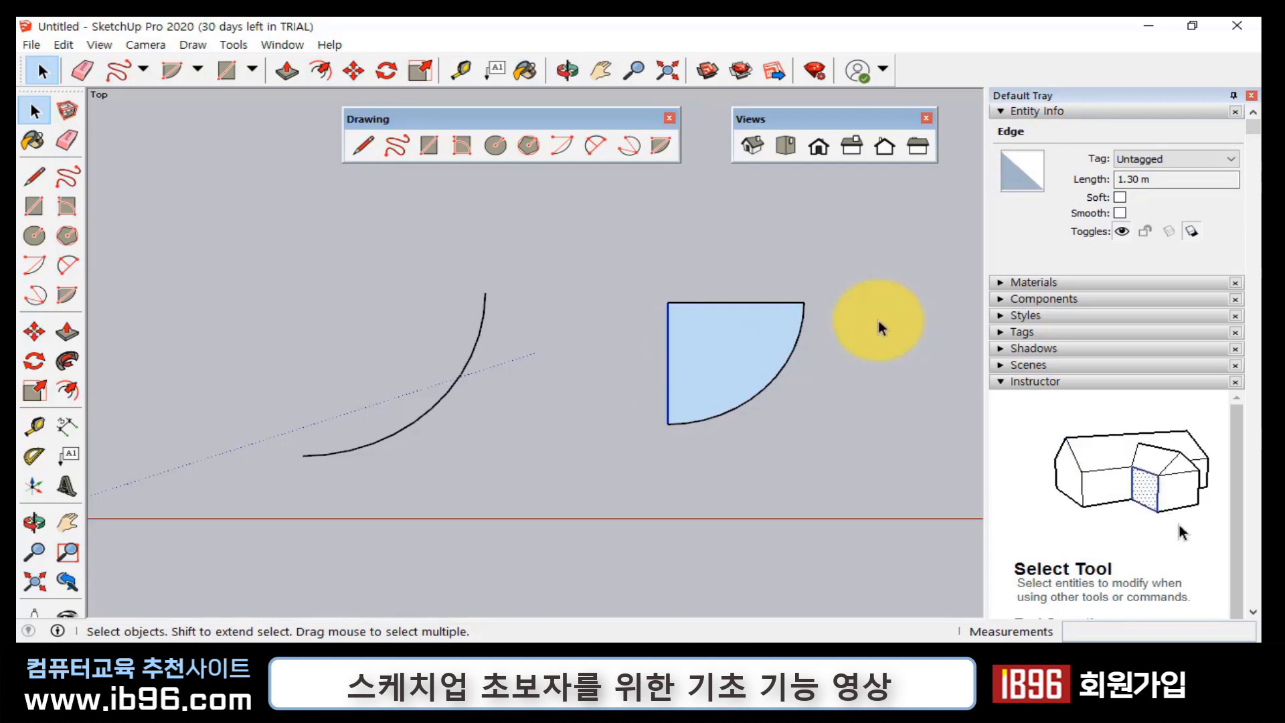
click(682, 358)
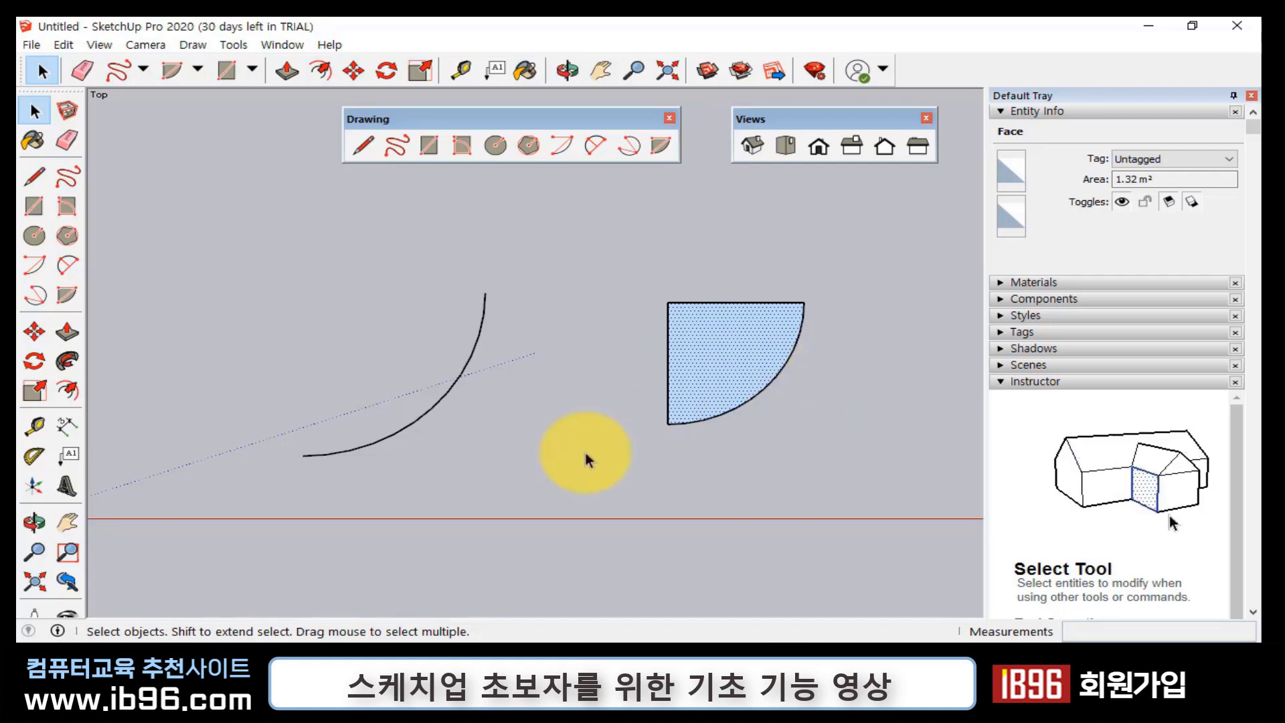
click(562, 435)
click(413, 426)
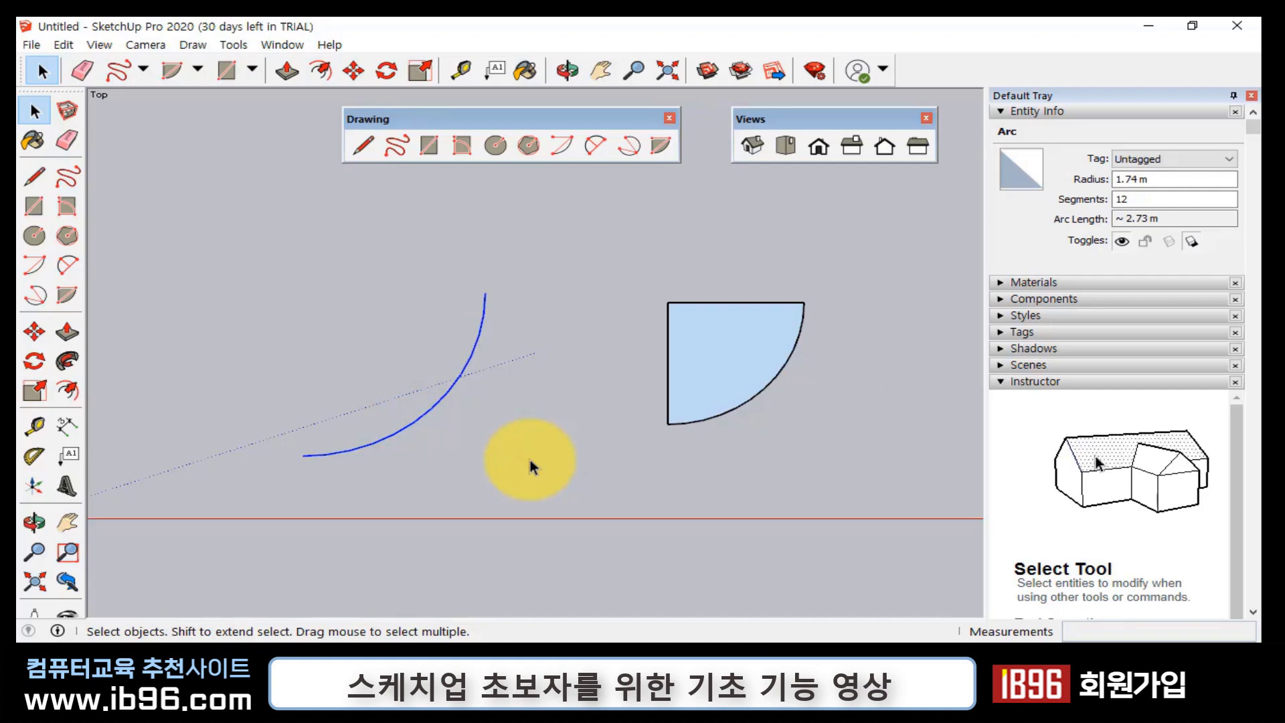
click(581, 380)
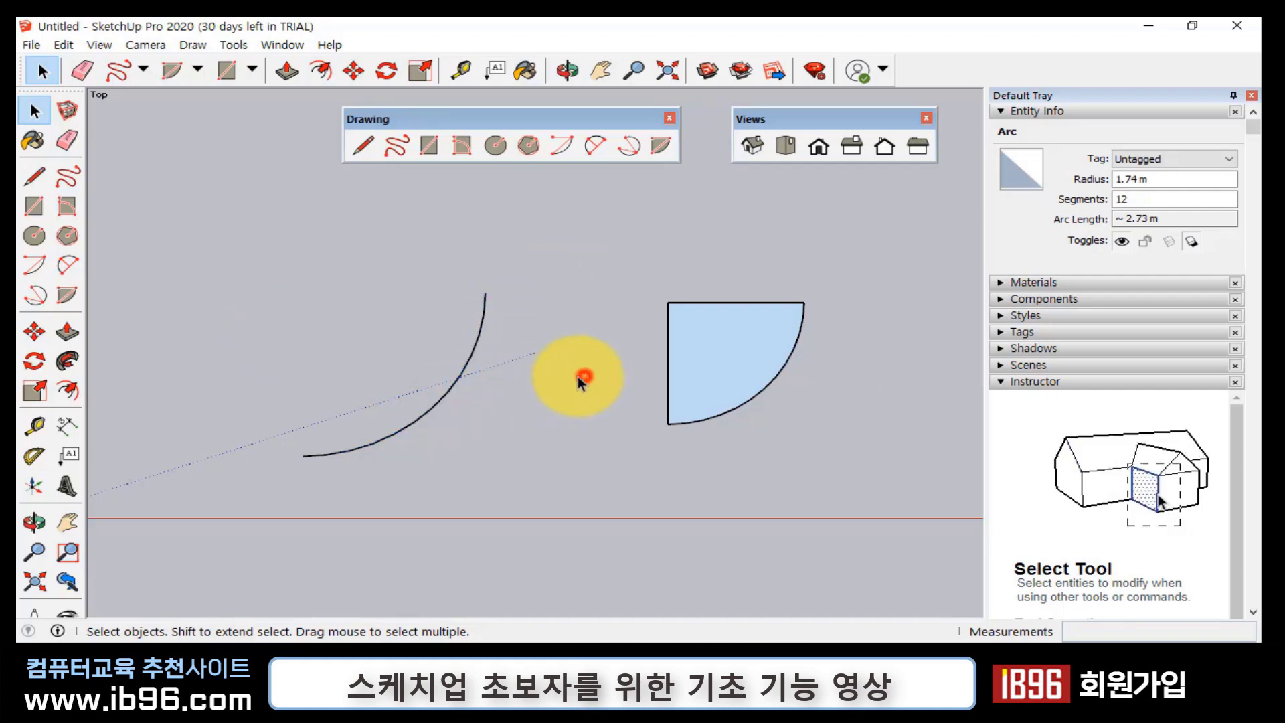
- Close the open arc into a quarter circle with two perpendicular lines, each about 1.74 m long
click(365, 145)
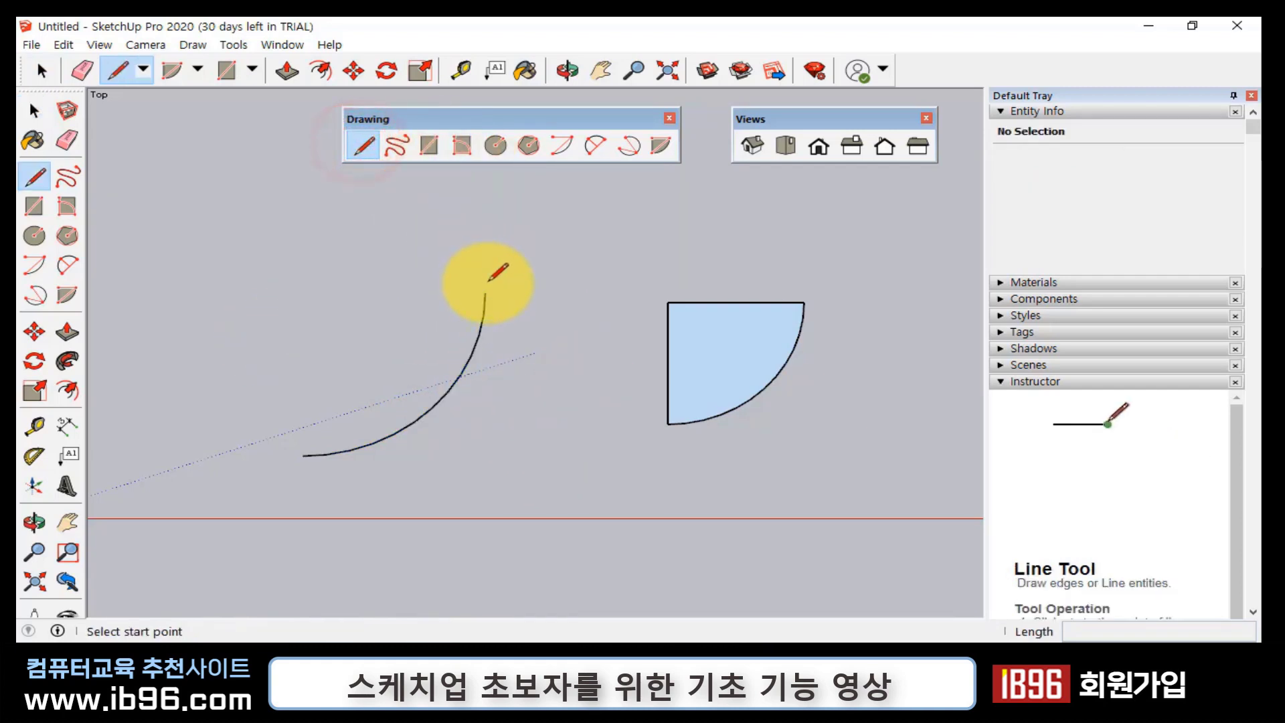
click(485, 292)
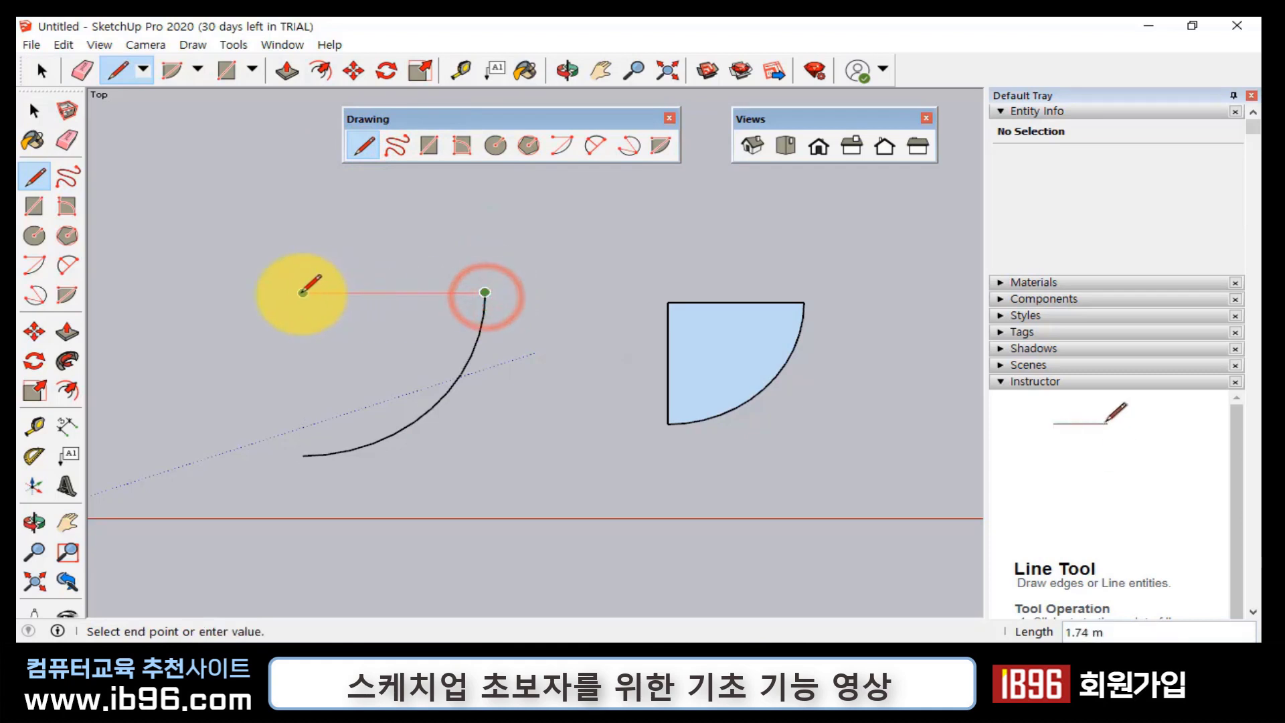
click(302, 292)
click(303, 456)
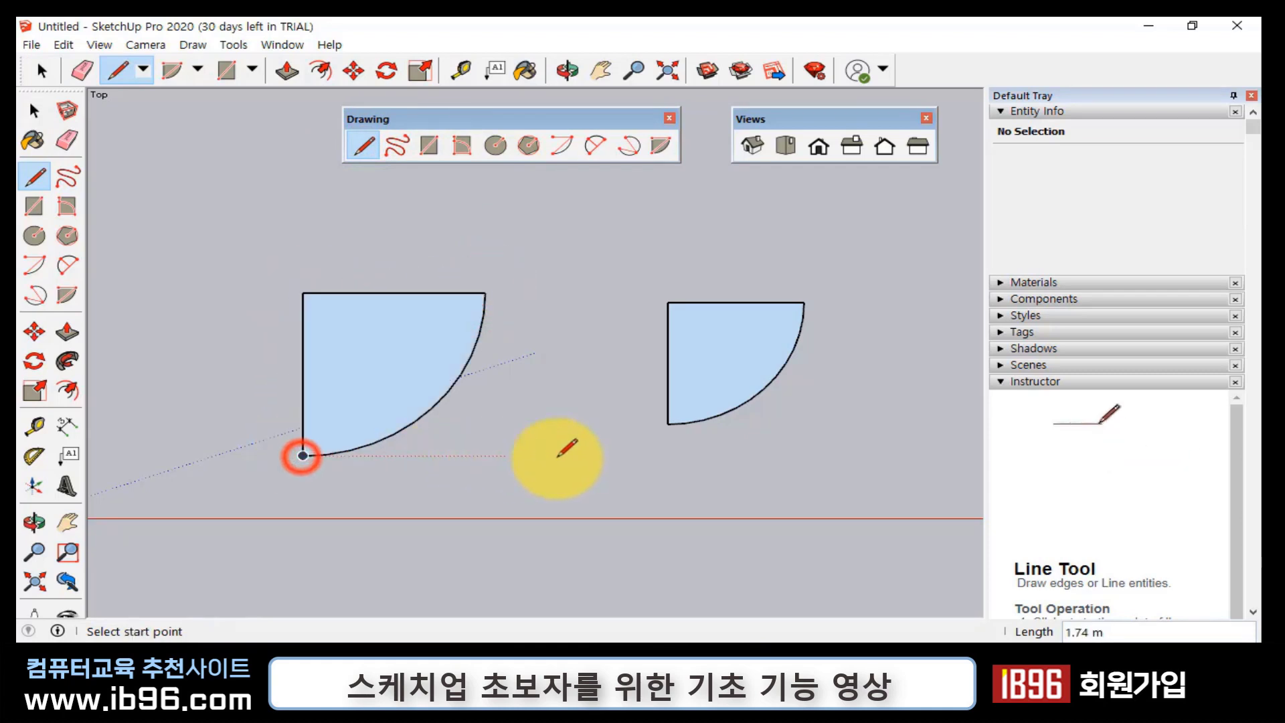
- Inspect the two straight edges, the arc and the face of the newly closed quarter circle one at a time
key(space)
click(384, 292)
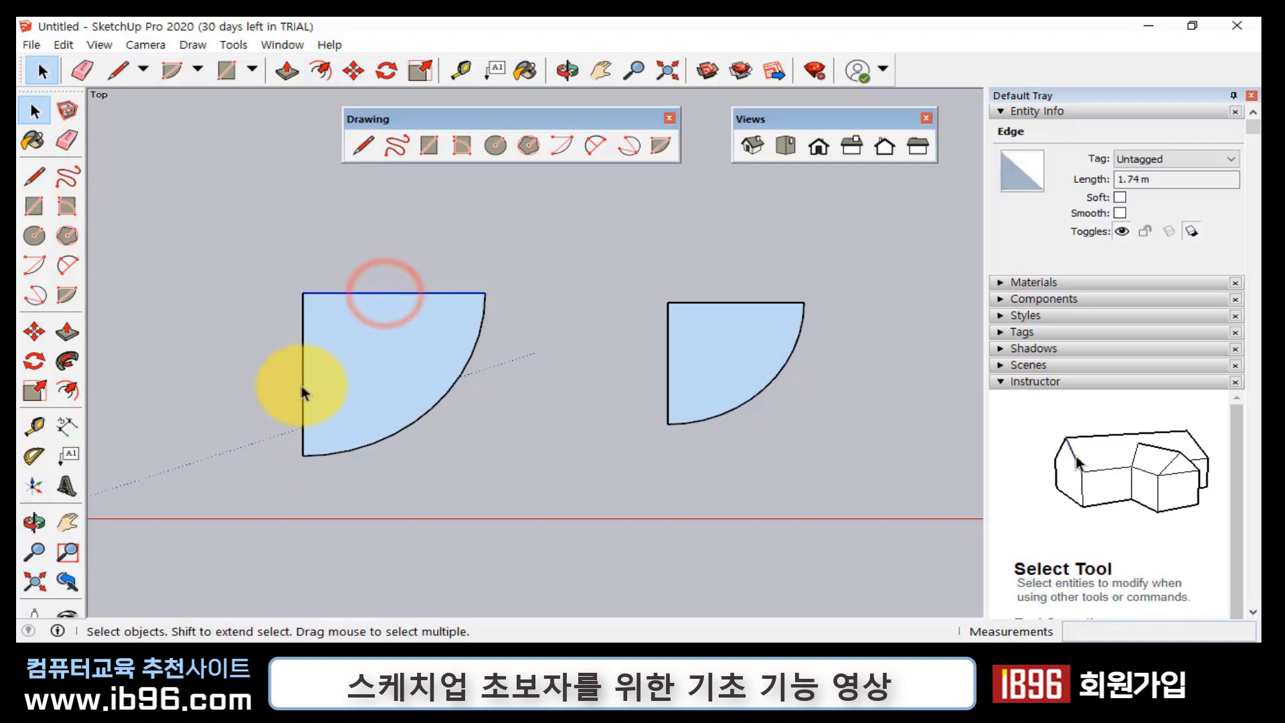
click(301, 386)
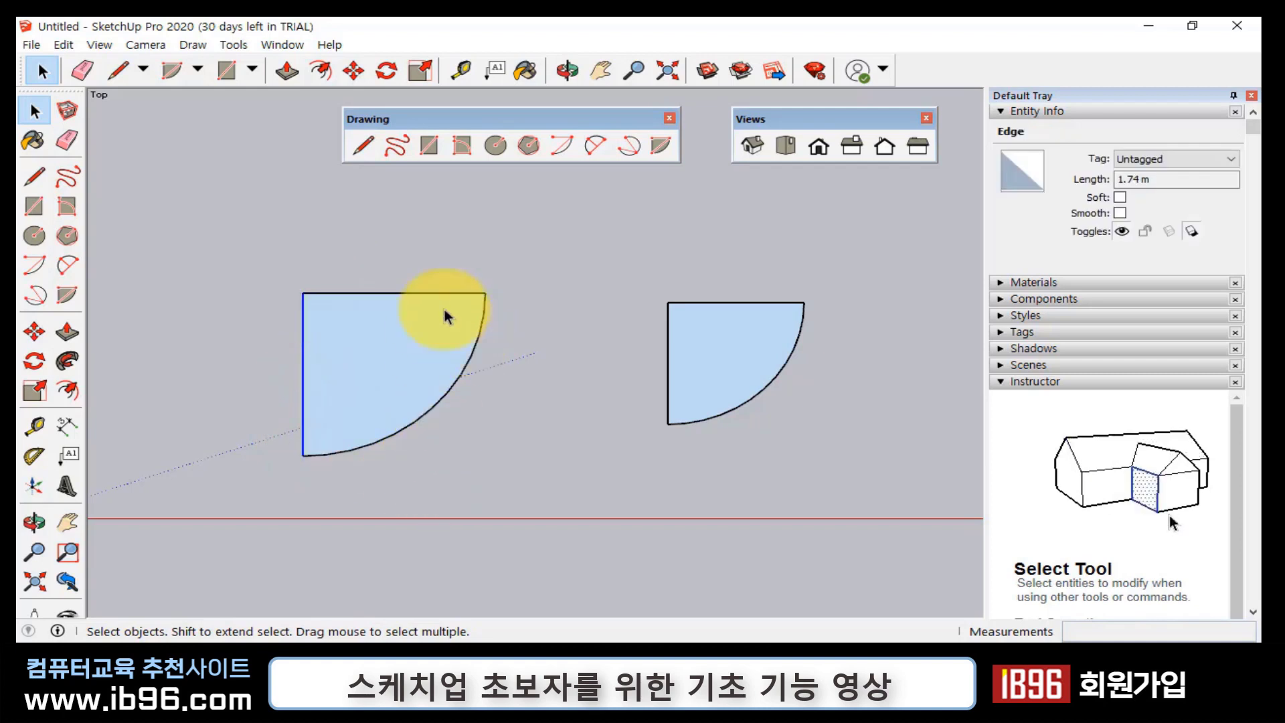
click(426, 293)
click(299, 330)
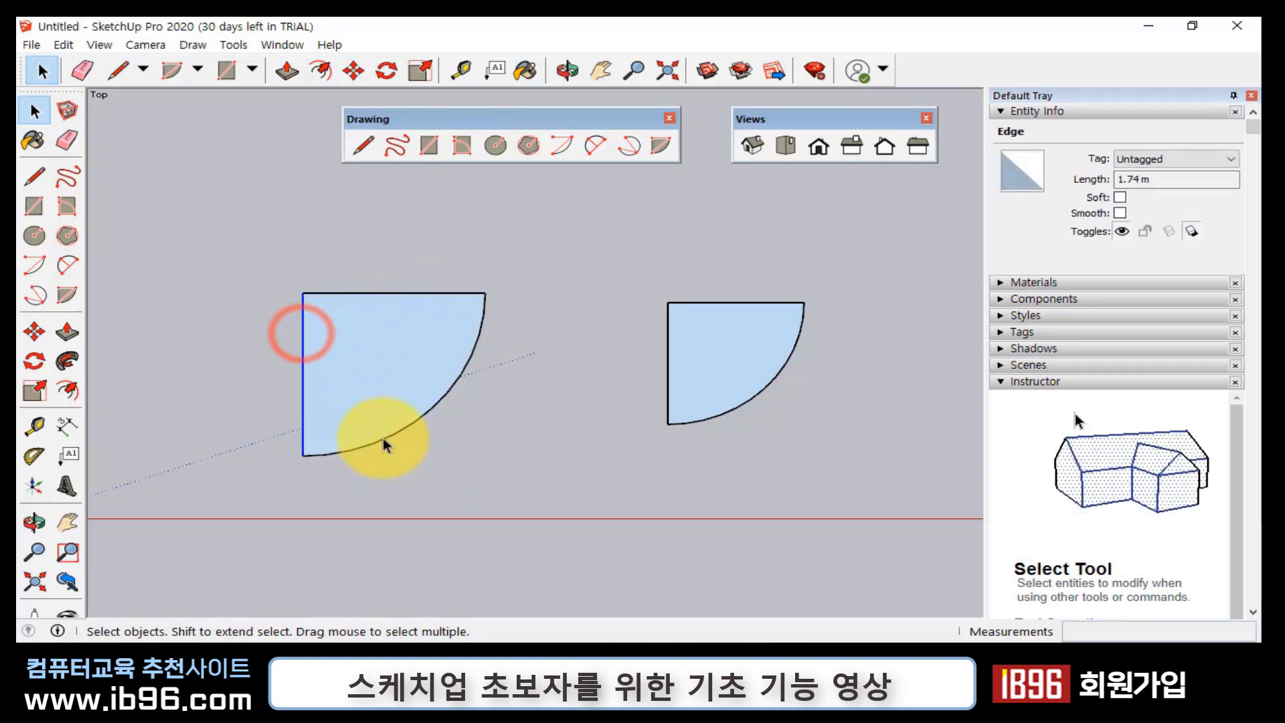
click(384, 438)
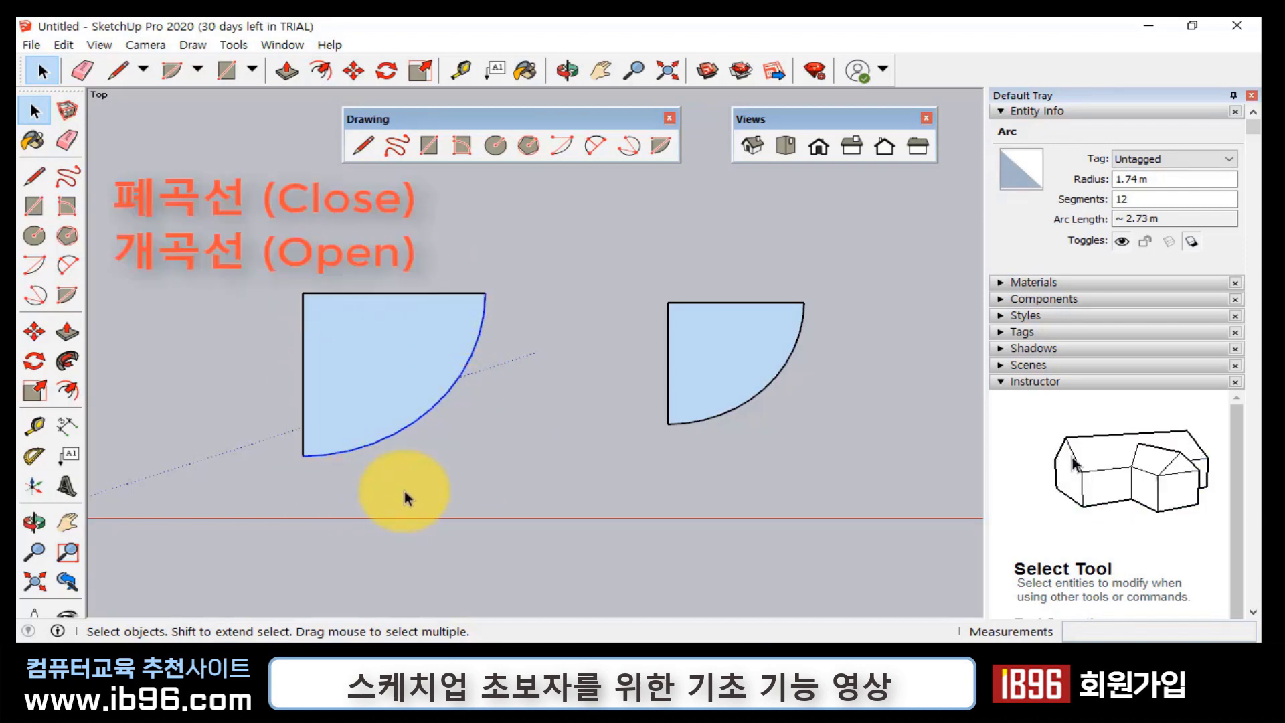
click(468, 459)
click(410, 366)
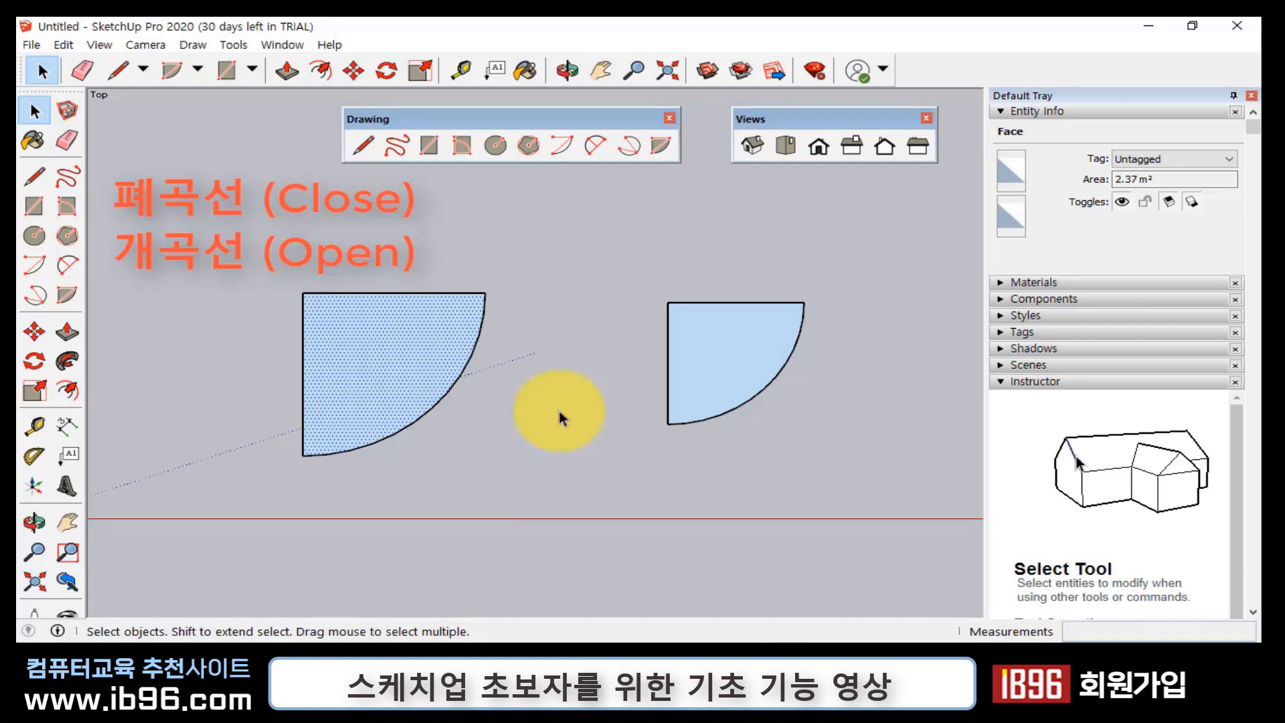
- Draw a rectangle about 1.14 m high above the gap between the two quarter circles
click(429, 145)
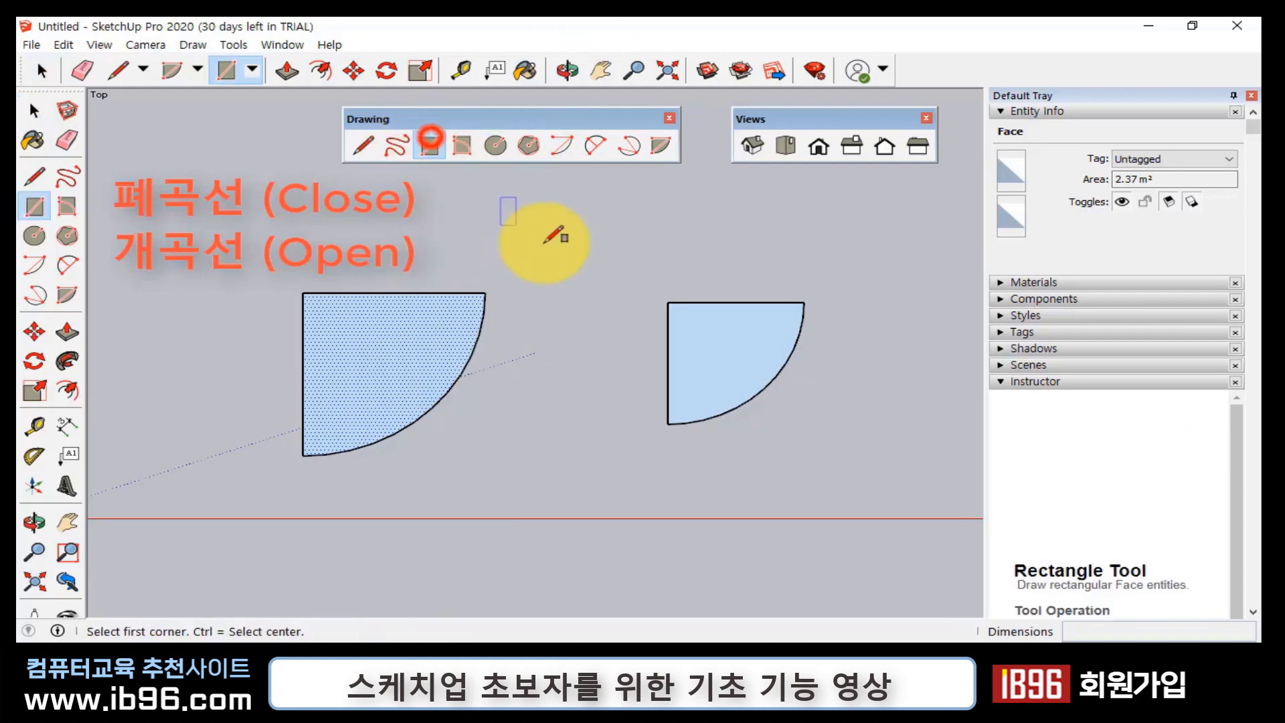
click(501, 186)
click(692, 288)
- Draw a hexagon with an inscribed radius of about 0.54 m beside the rectangle
click(529, 144)
click(788, 244)
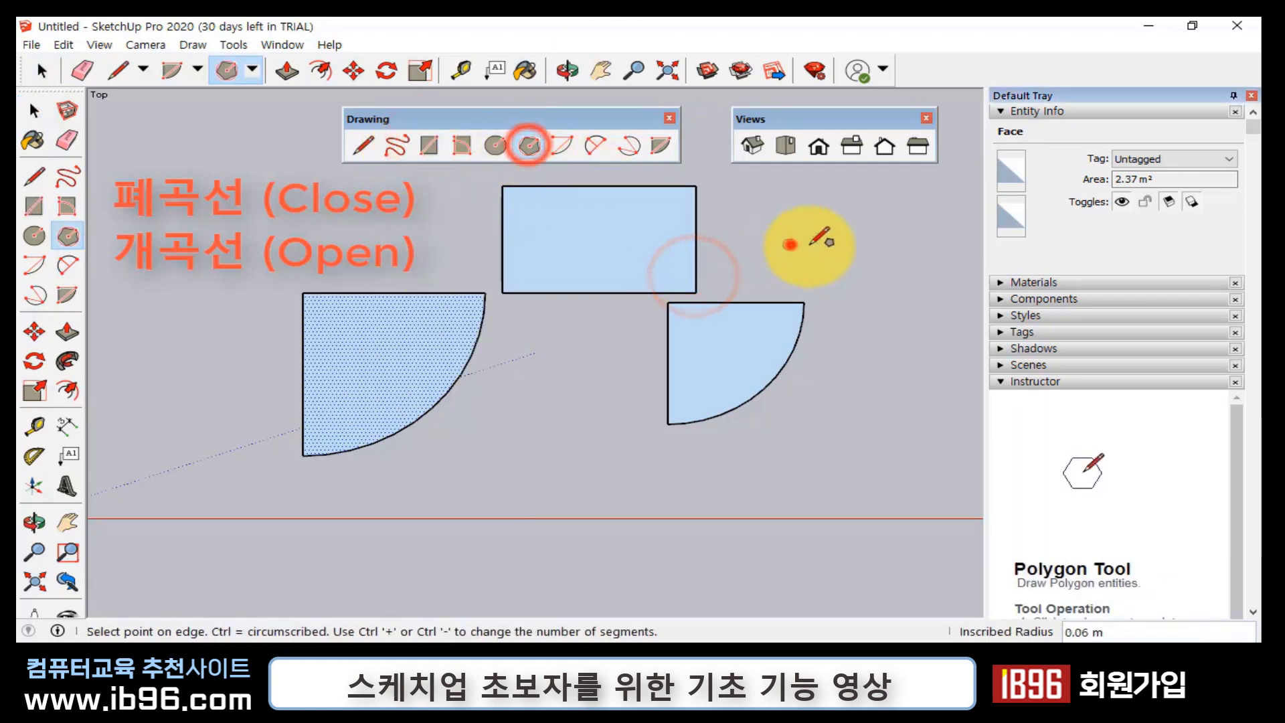
click(845, 254)
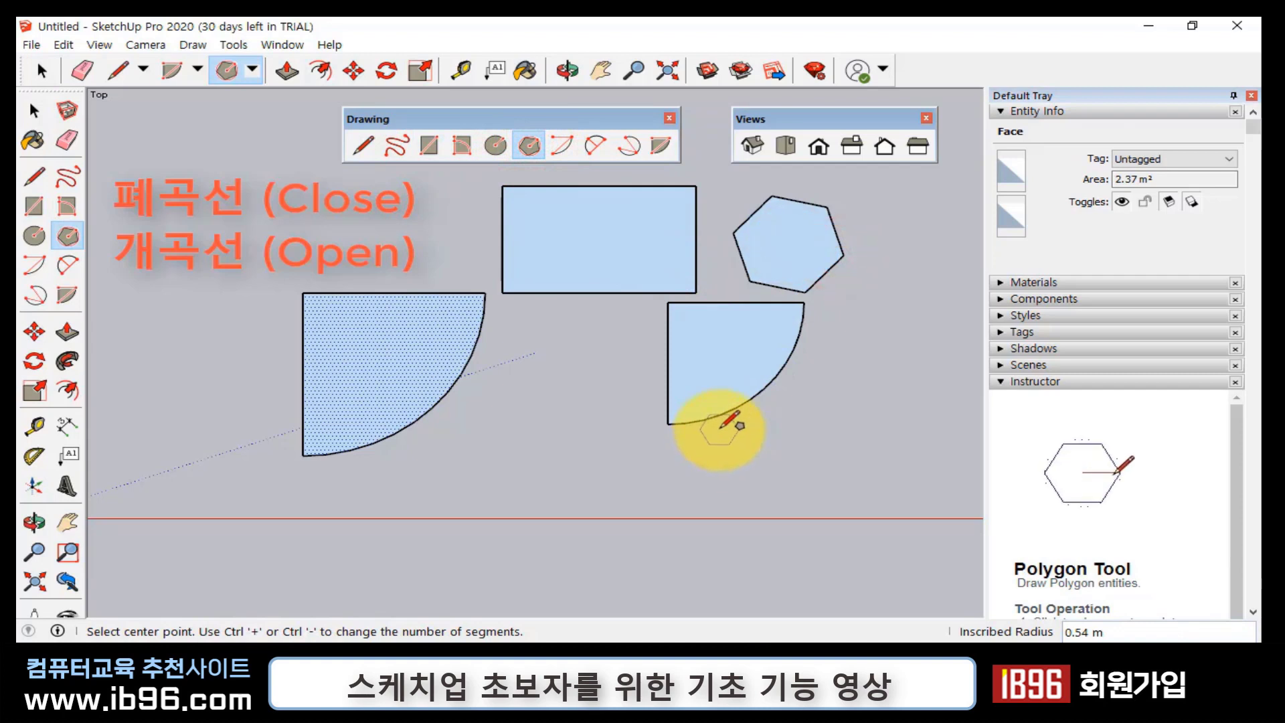
- Inspect the faces of the hexagon and the rectangle, then the hexagon's outline
key(space)
click(811, 251)
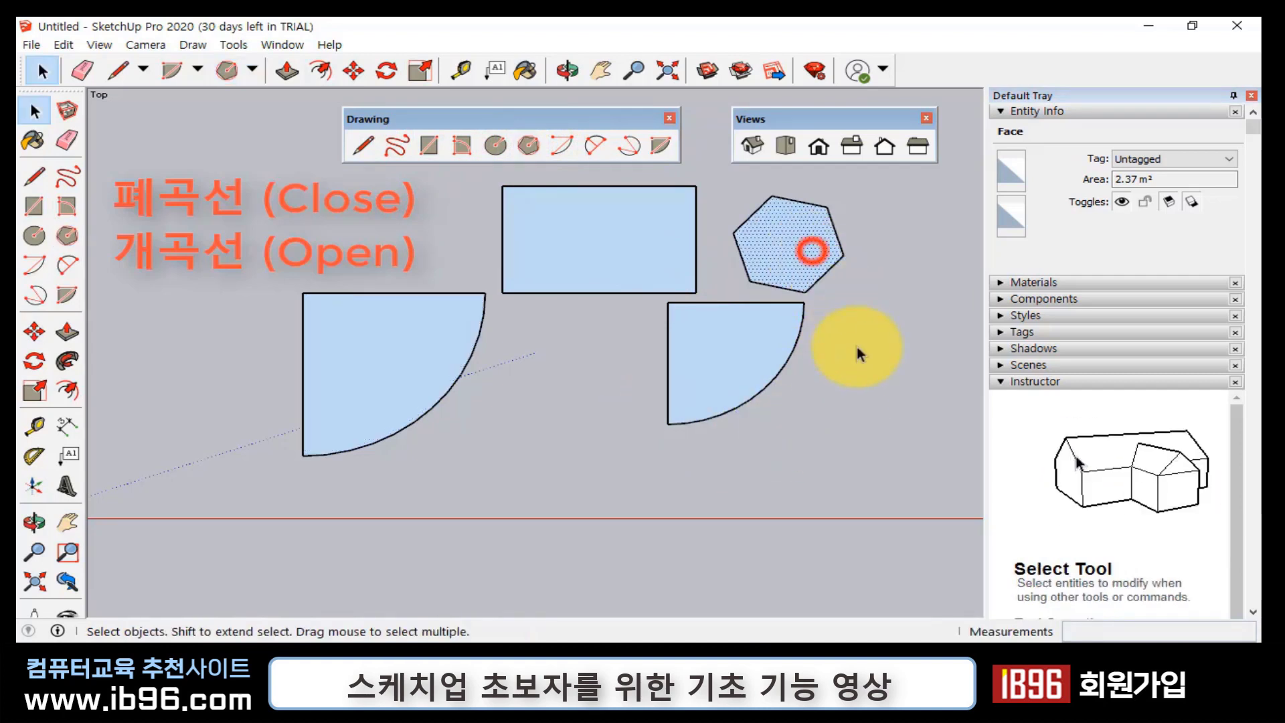
click(665, 258)
click(816, 350)
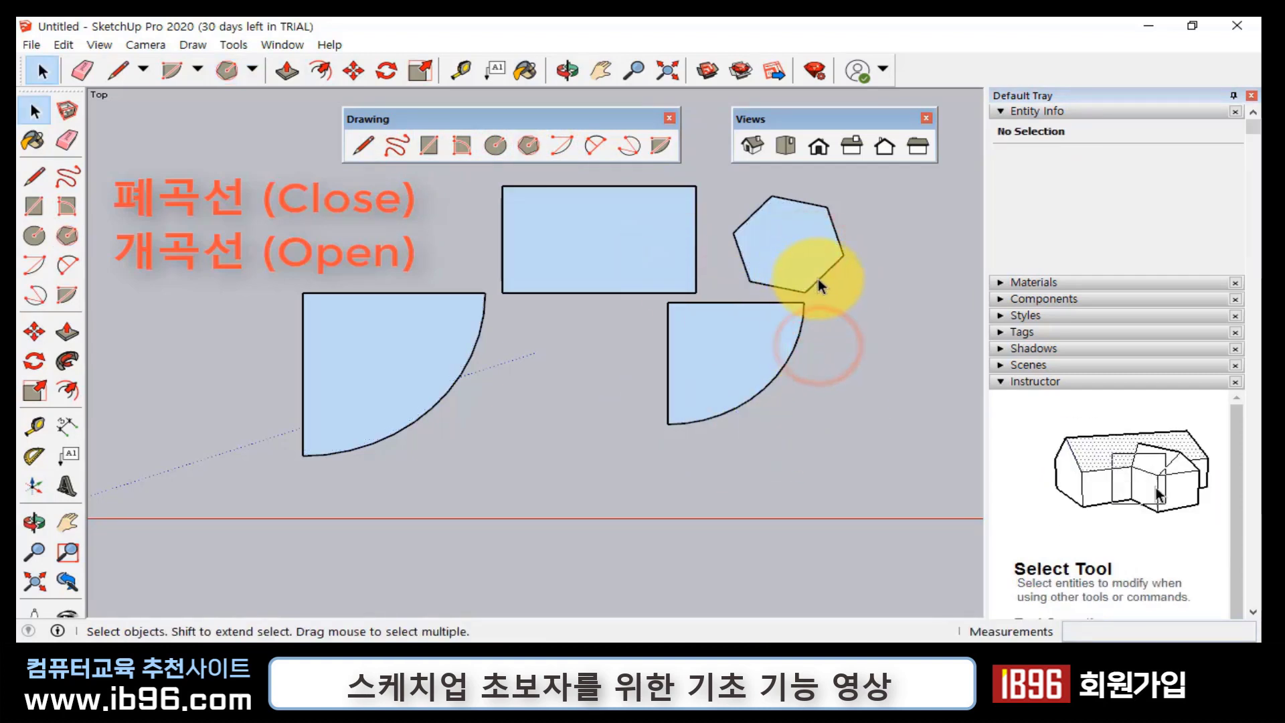
click(817, 279)
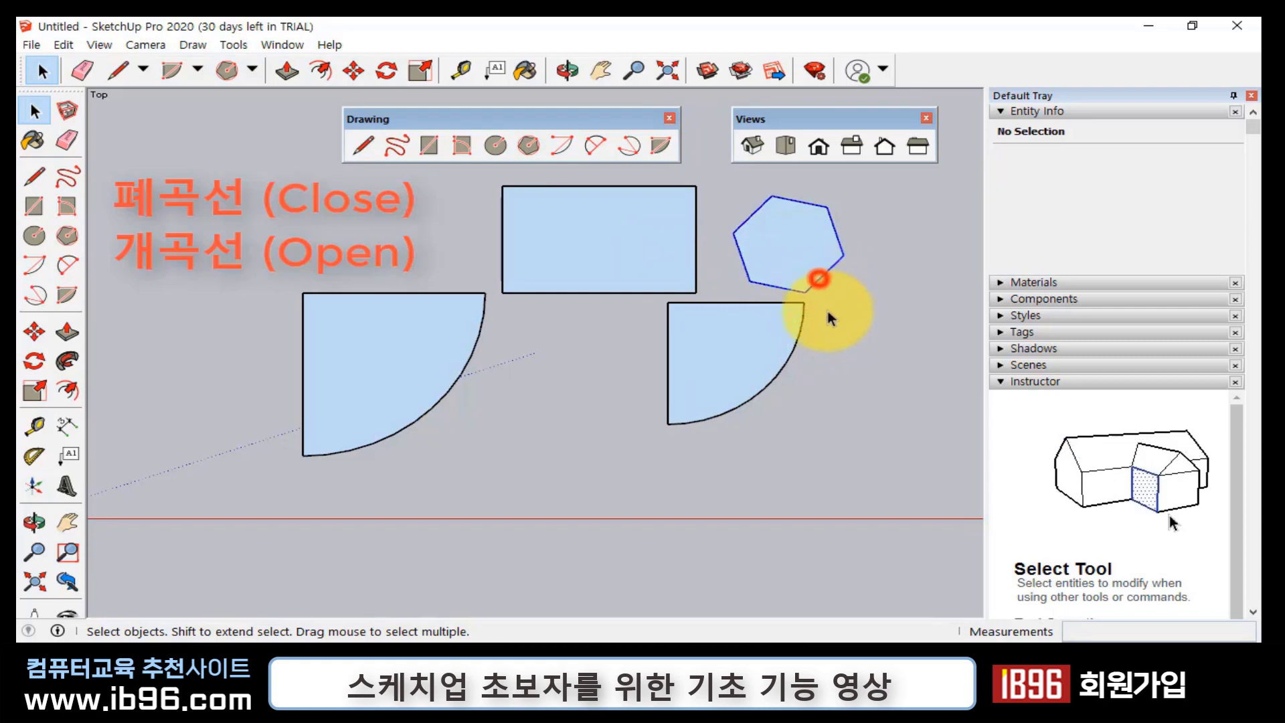
- Open two closed shapes by deleting the rectangle's edge nearest the hexagon and the smaller quarter circle's arc
click(696, 228)
key(Delete)
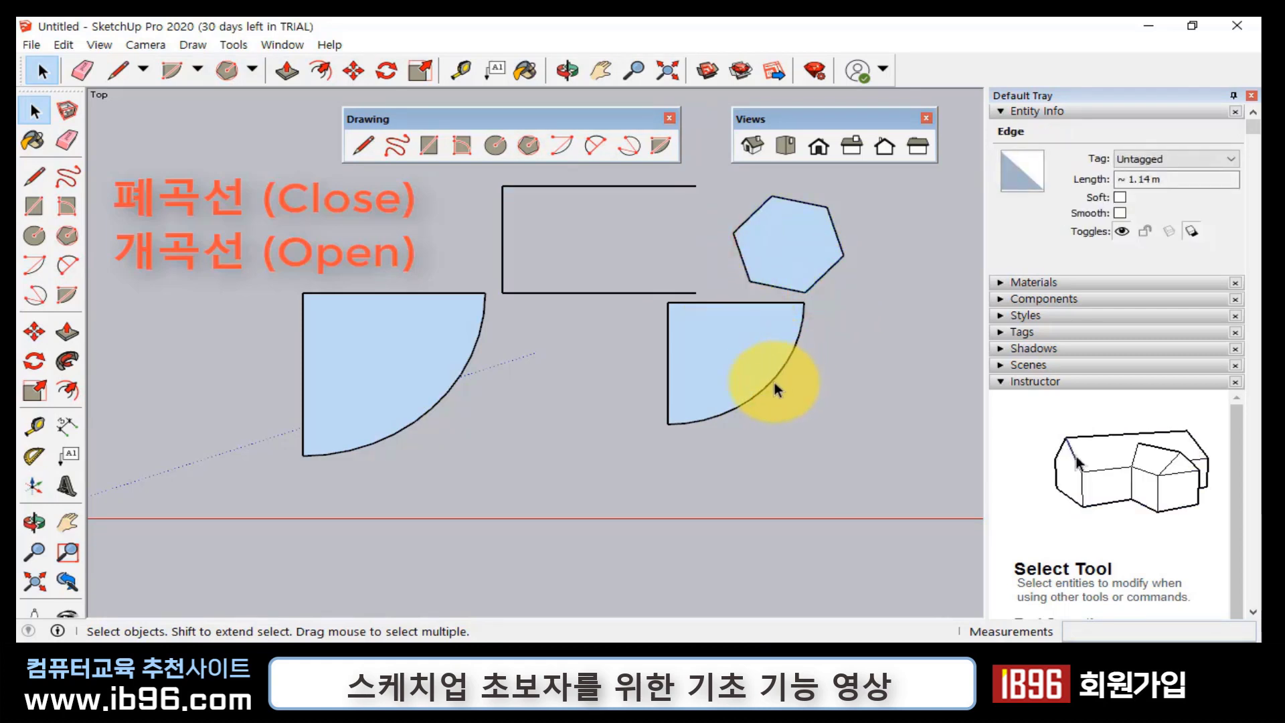
click(770, 382)
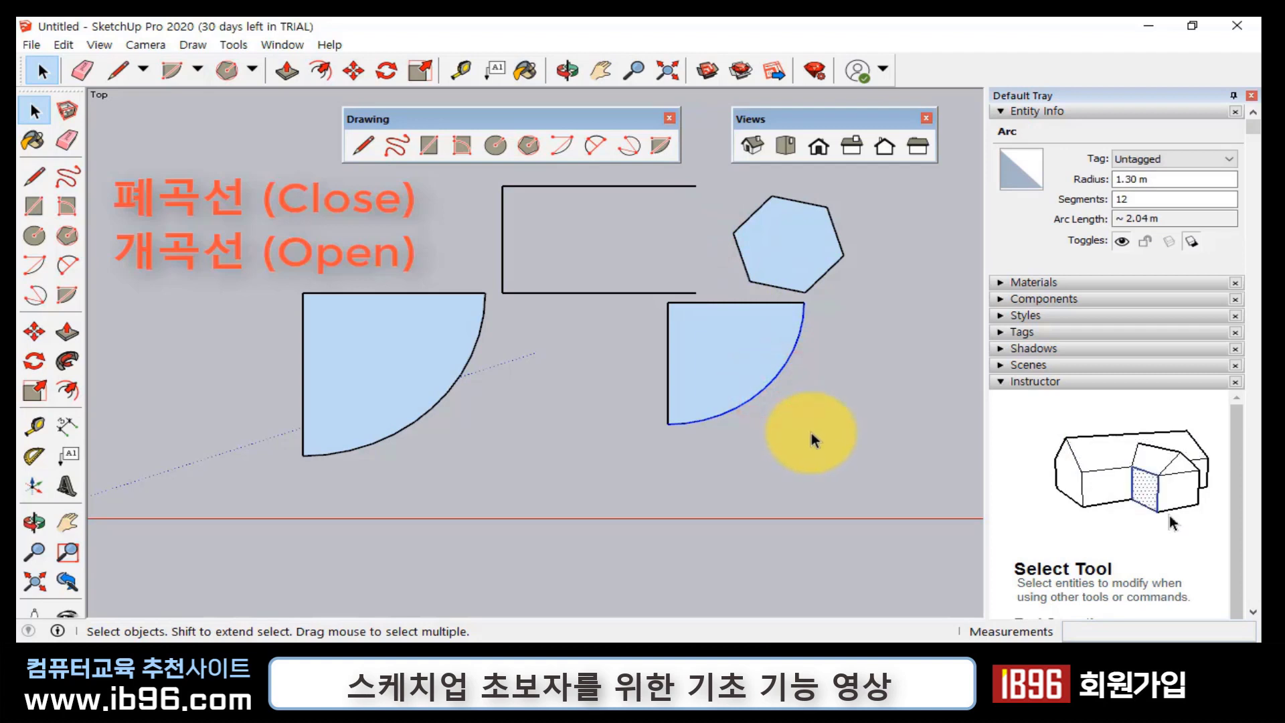
key(Delete)
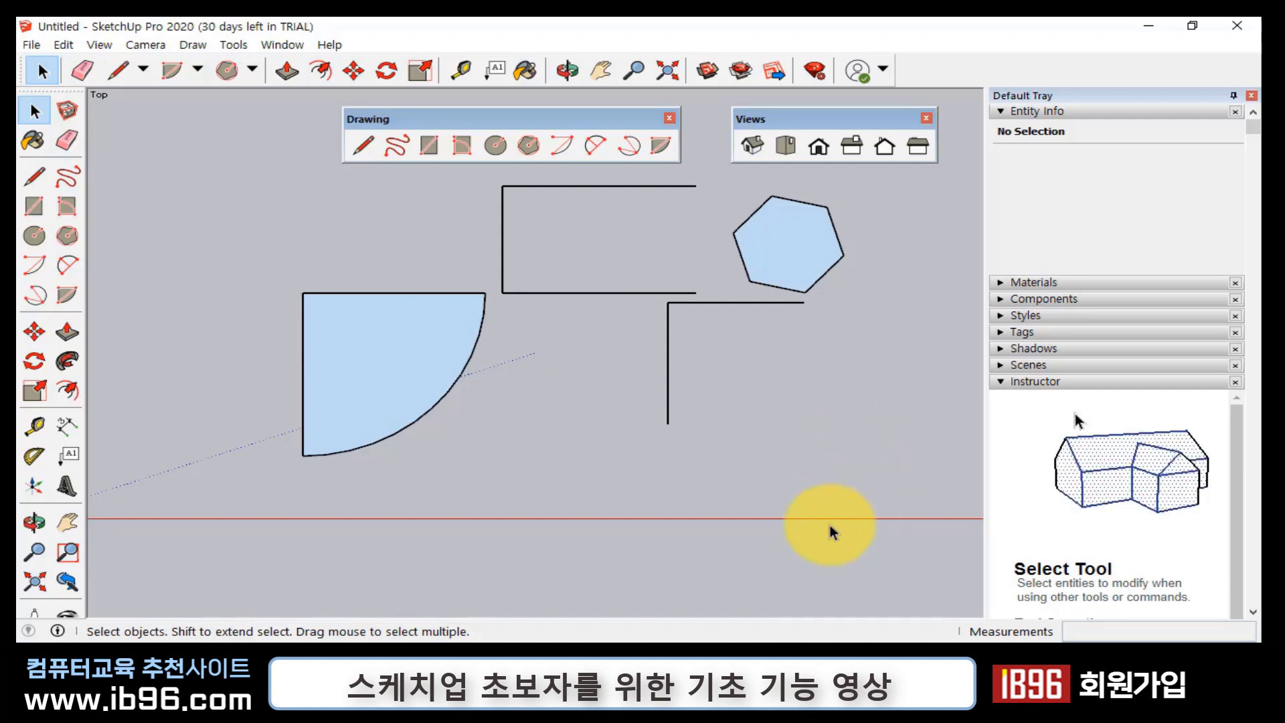
- Select all the remaining shapes together and delete them
drag(219, 182, 954, 504)
key(Delete)
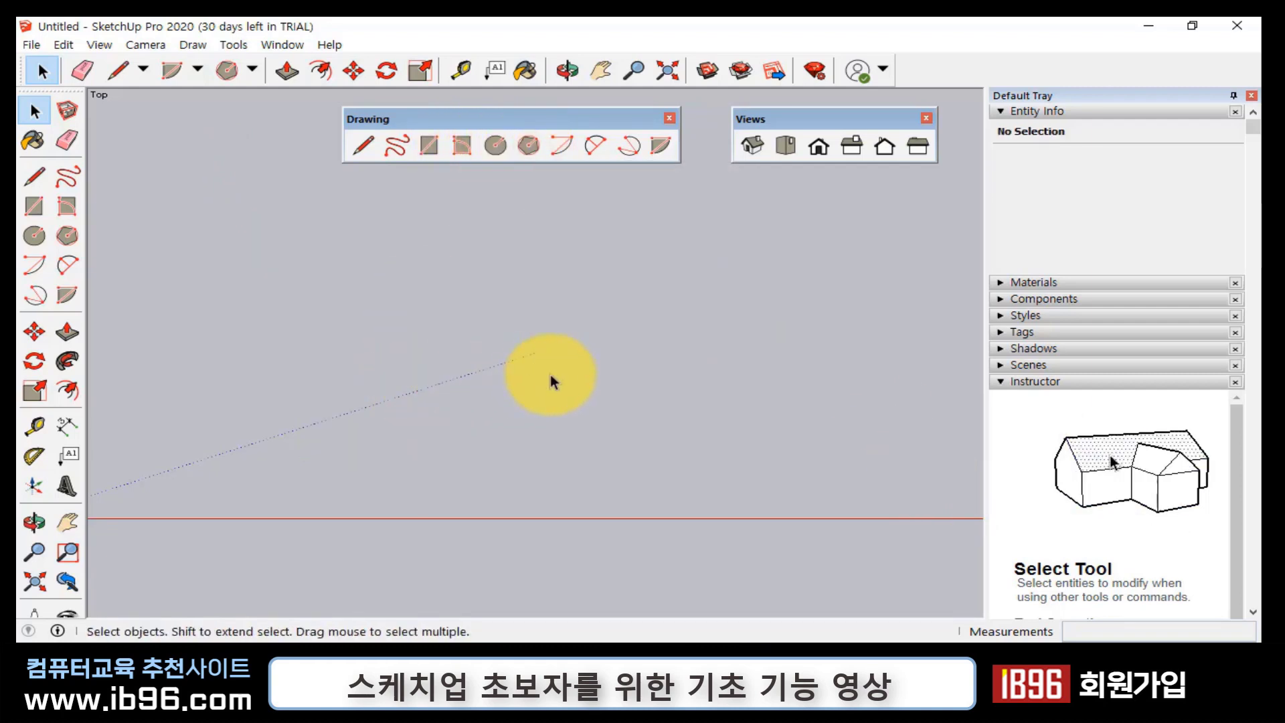
- Draw a circle with 6 sides and a radius of about 1.39 m above the red axis
scroll(552, 380, down, 3)
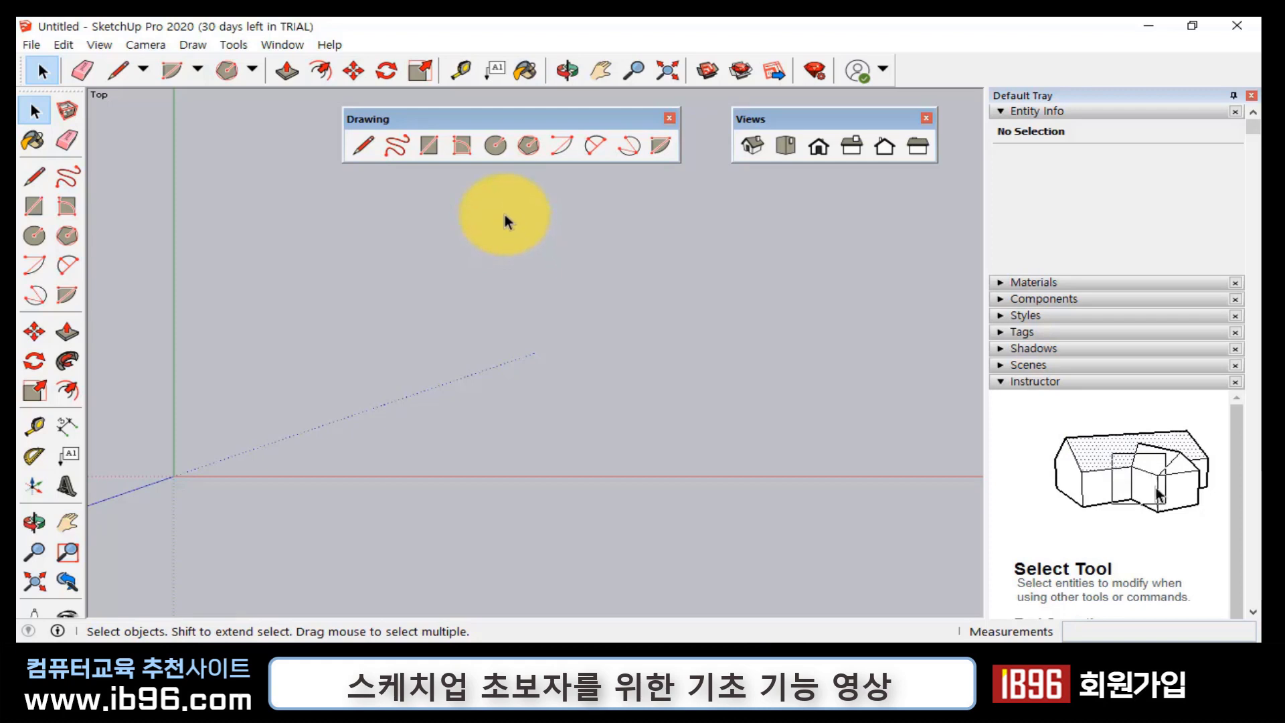
click(496, 146)
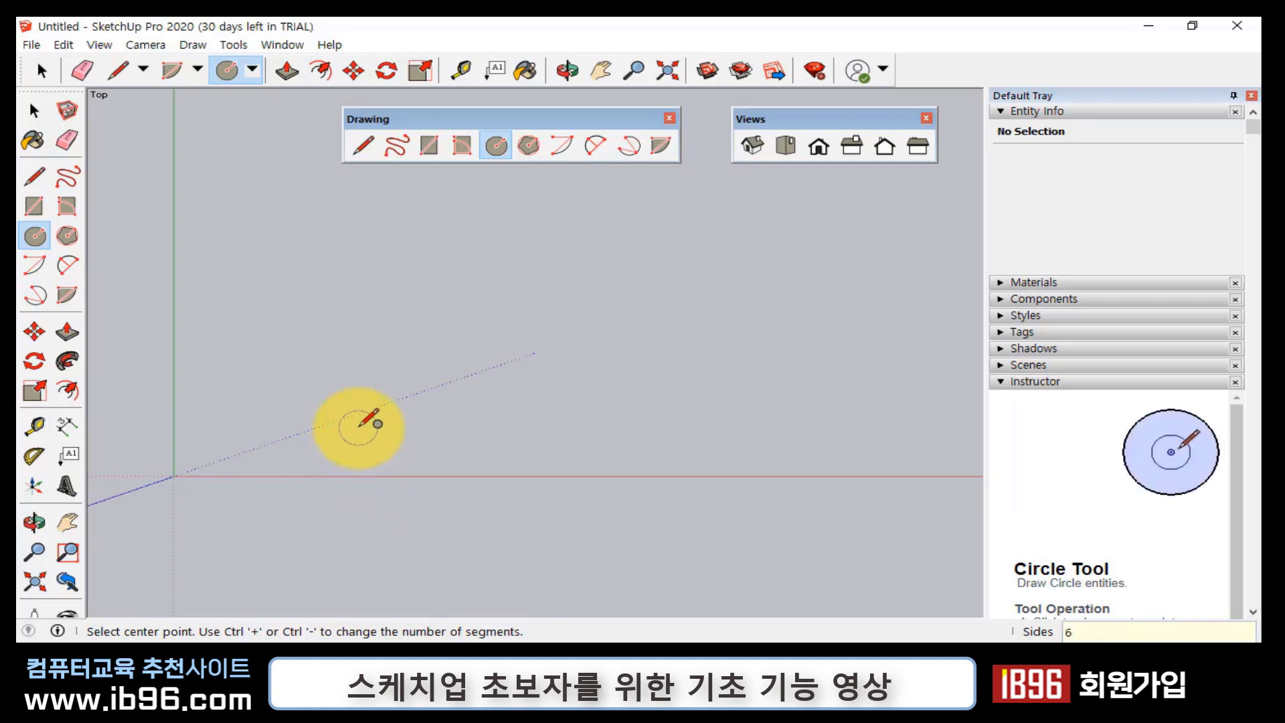
click(394, 344)
click(497, 342)
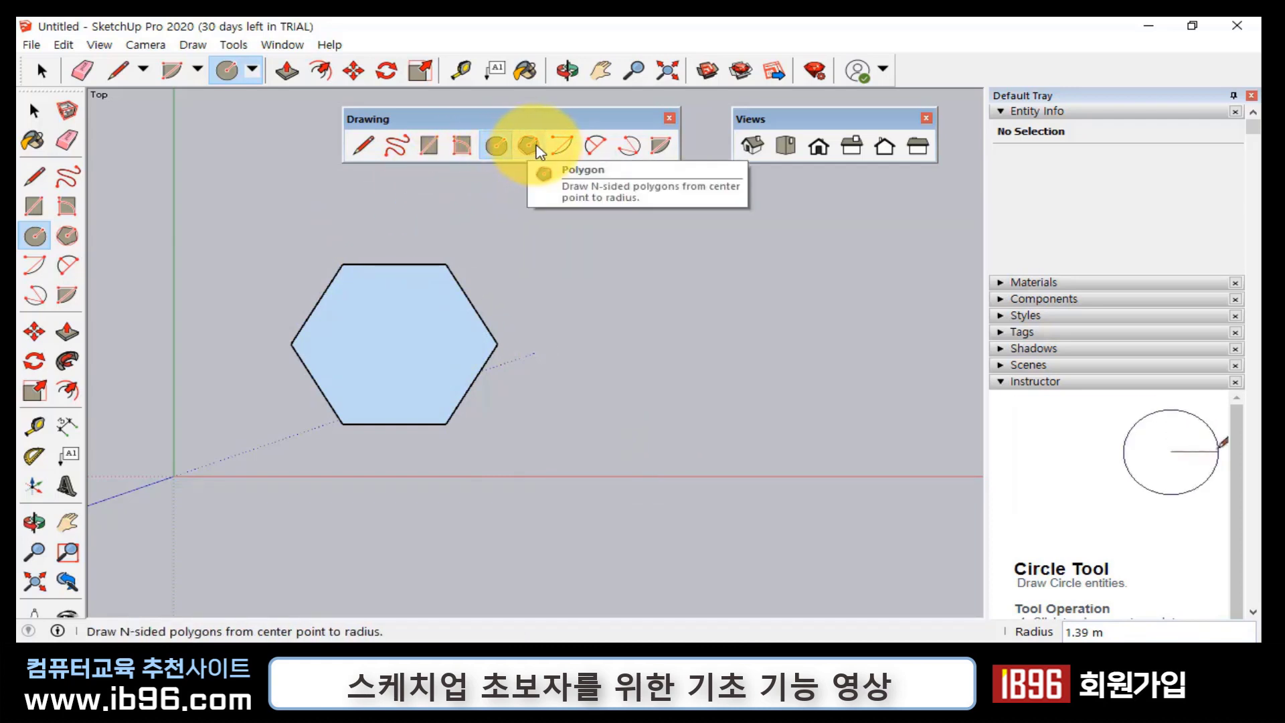
- Draw a 6-sided polygon with an inscribed radius of about 1.39 m beside the six-sided circle, level with its centre
click(528, 144)
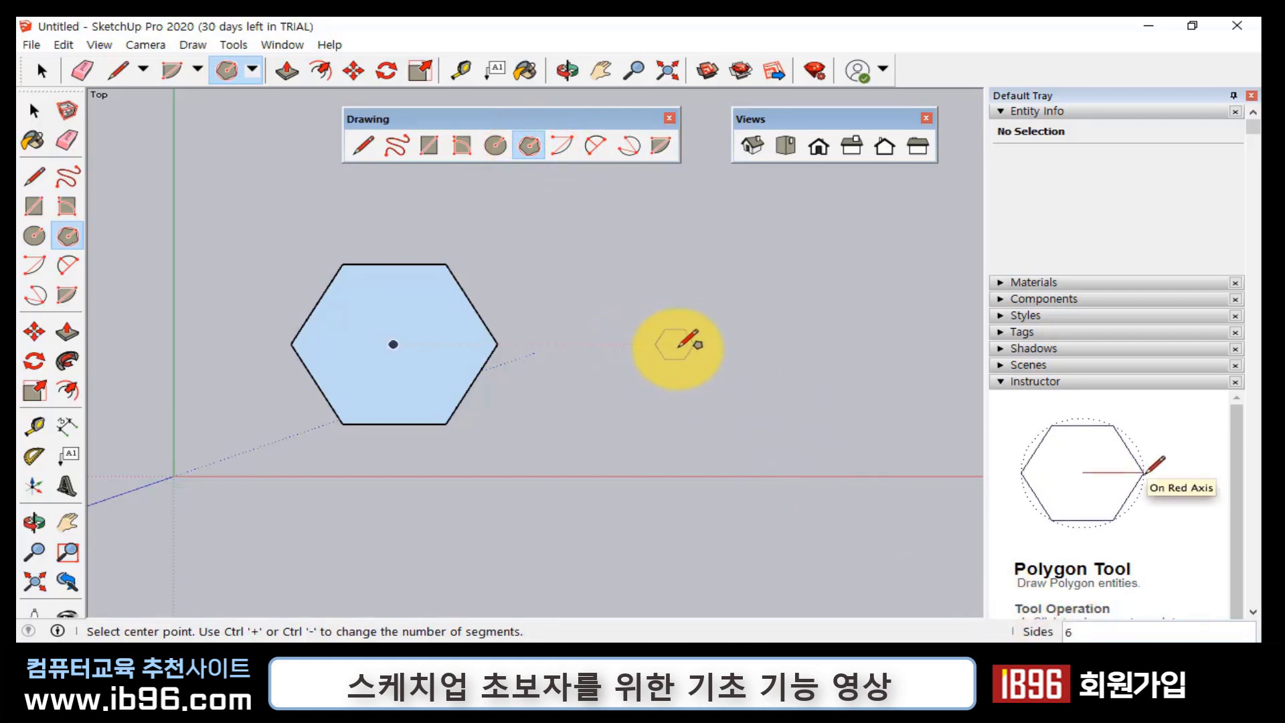
click(678, 345)
click(781, 344)
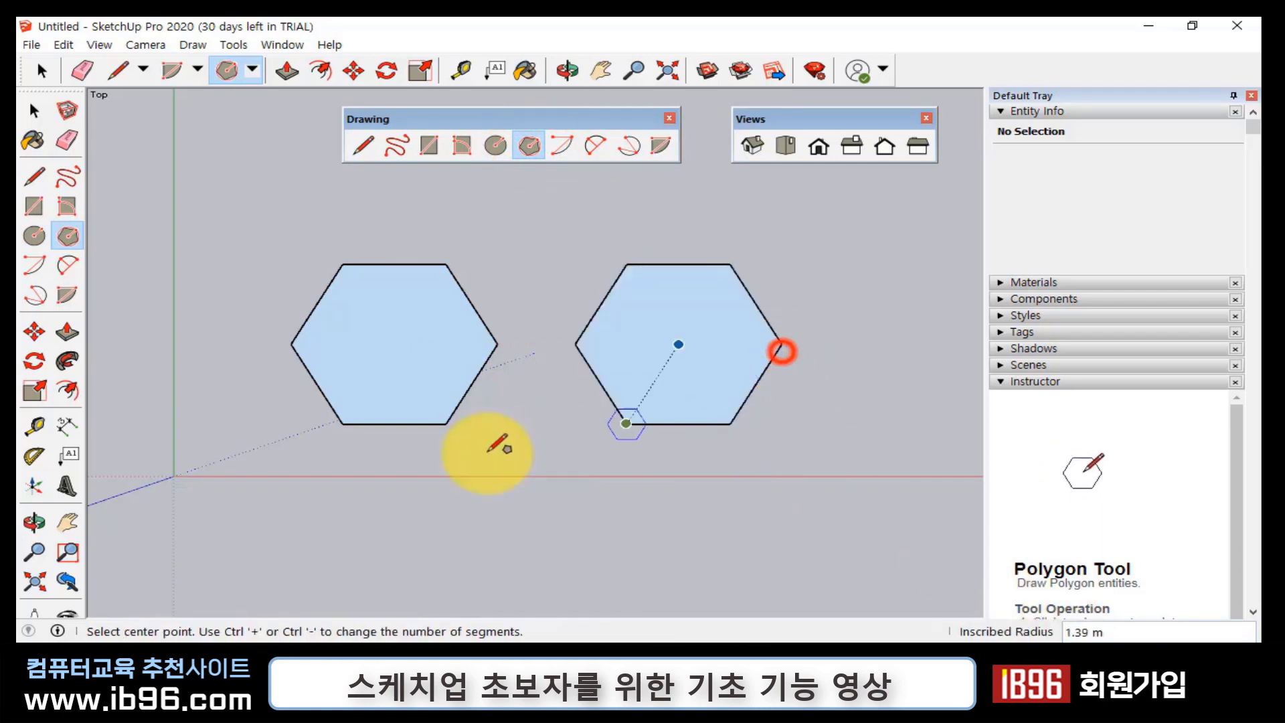
- Inspect the faces of the six-sided circle and the polygon alternately, then clear the selection
key(space)
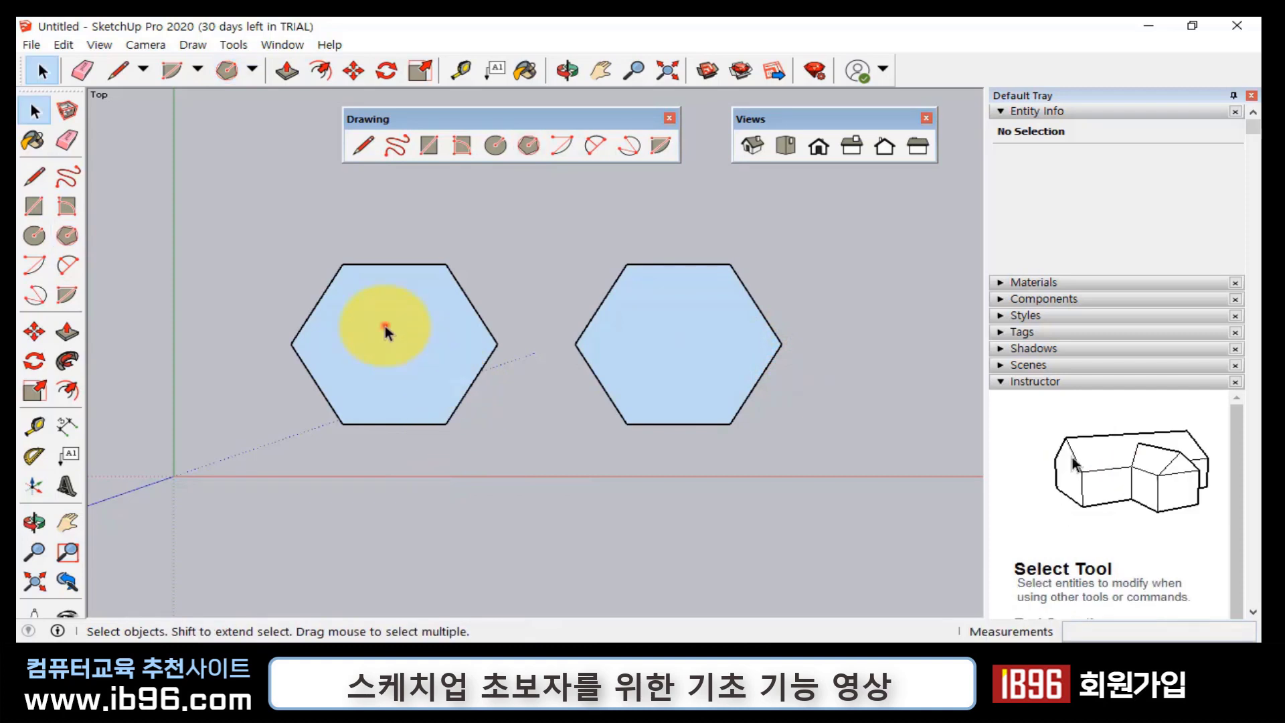
click(383, 324)
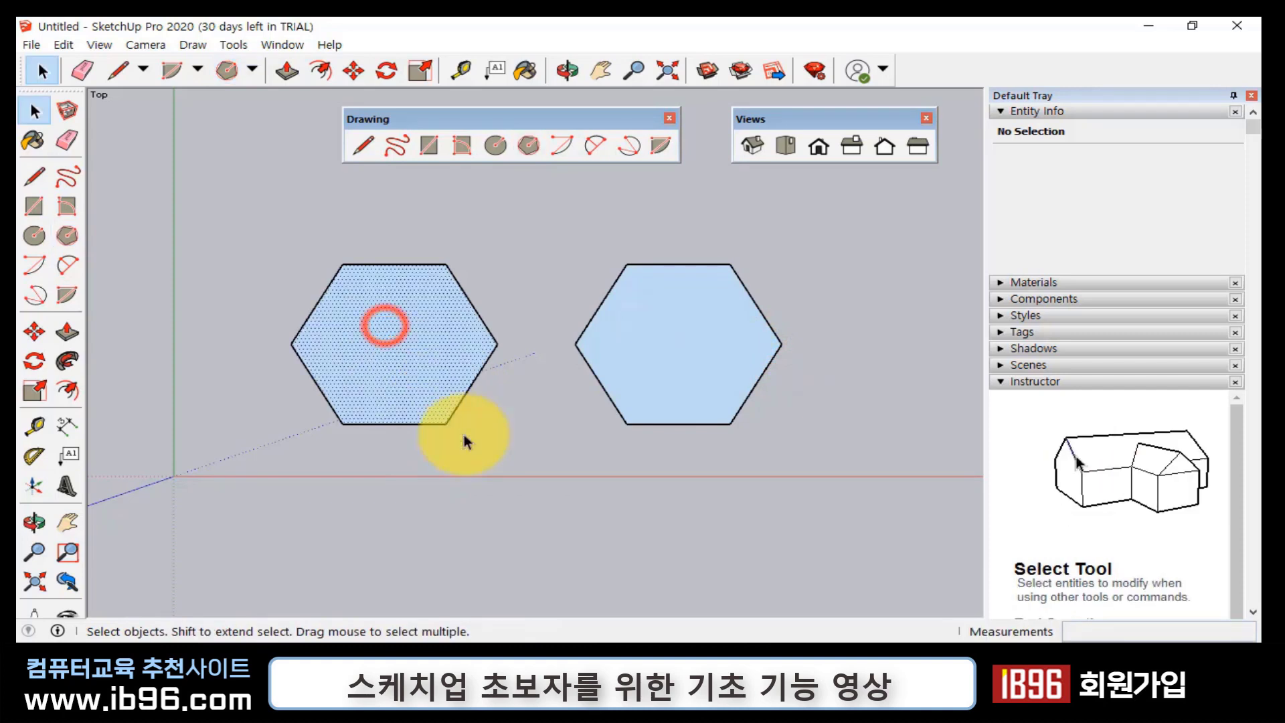
click(699, 347)
click(413, 376)
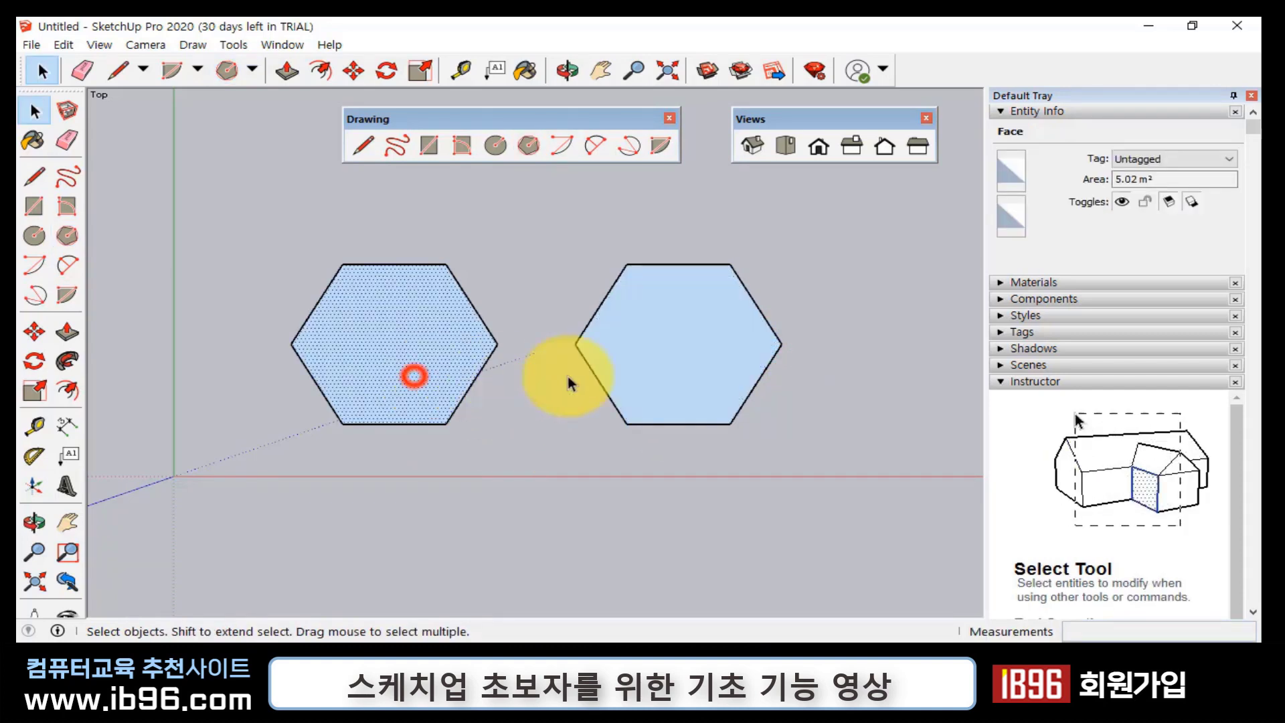
click(679, 368)
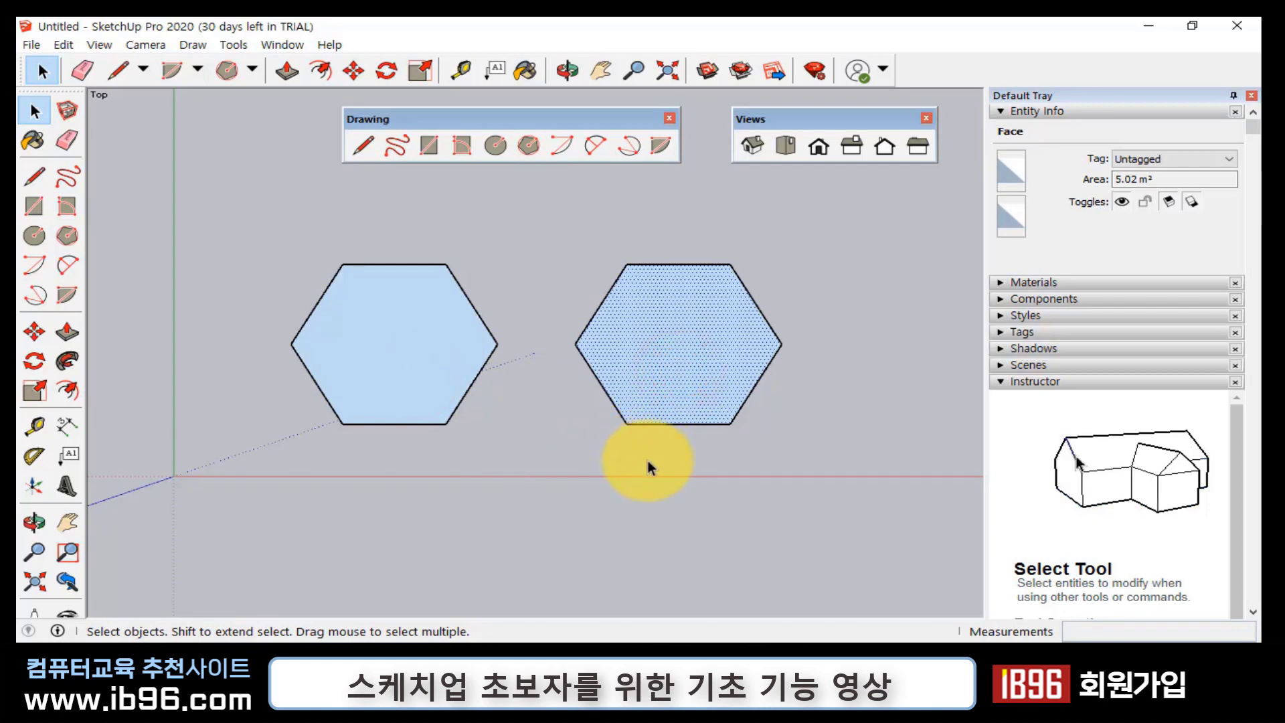
click(647, 466)
- In an isometric view, Push/Pull the six-sided circle and the polygon upward by about 2.50 m each
click(753, 145)
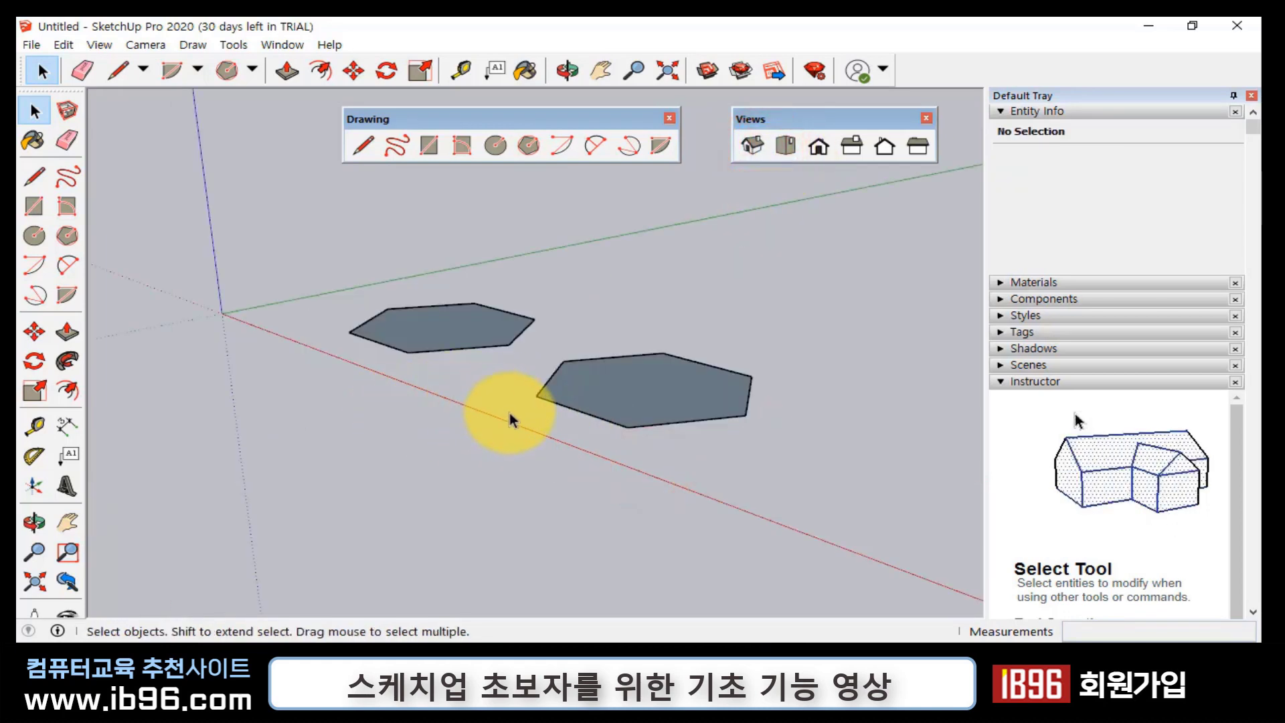
middle_drag(509, 412, 645, 488)
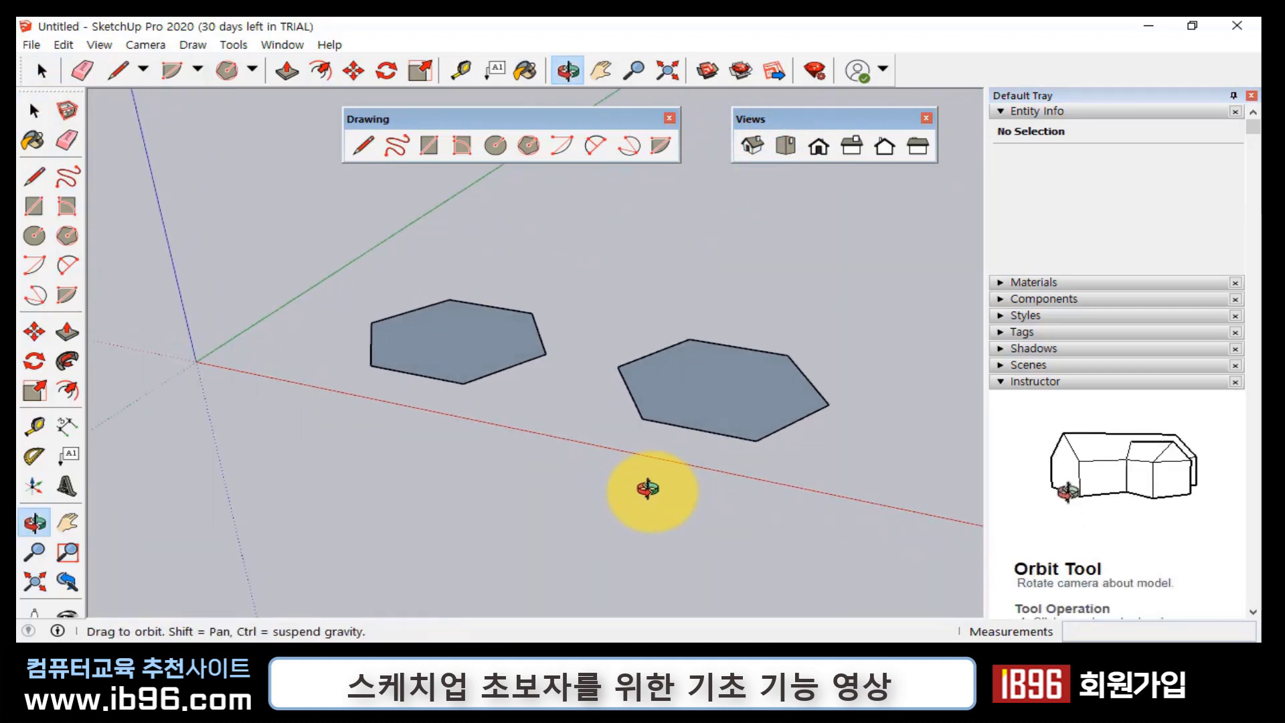
click(288, 75)
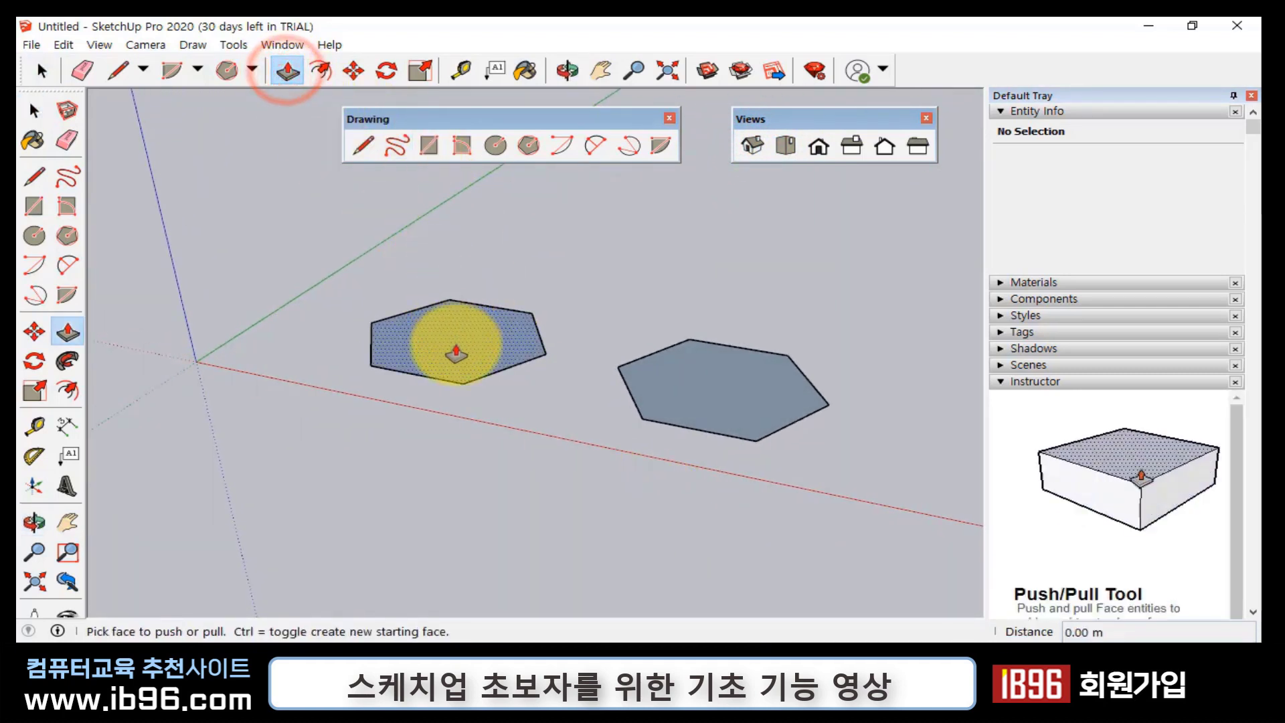
drag(450, 344, 444, 215)
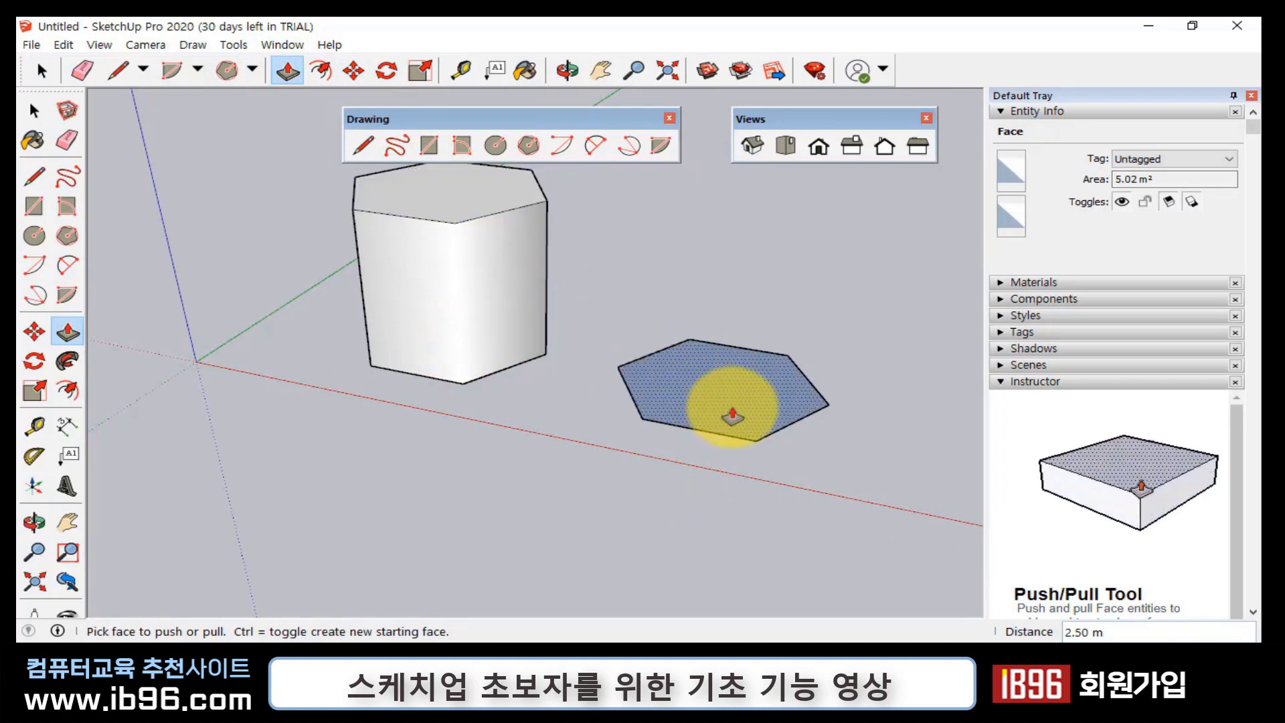
double_click(732, 409)
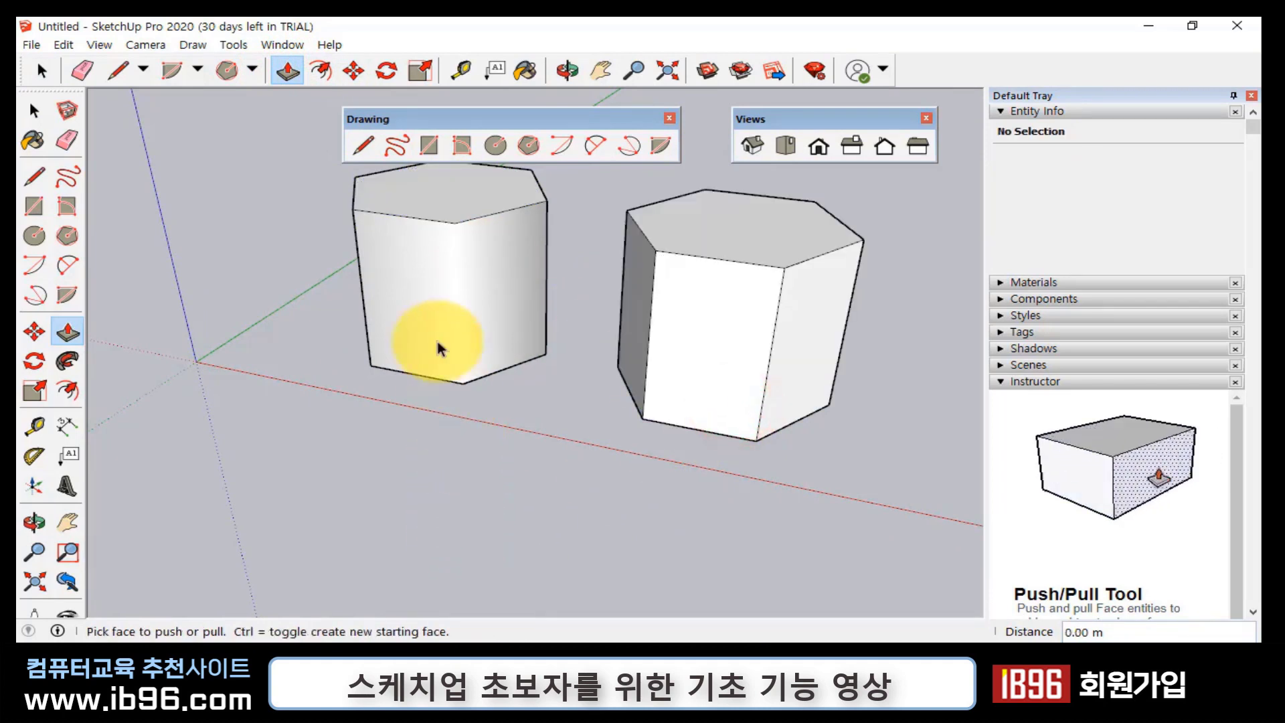
- Select the side surface of the extruded circle and examine both solids from several angles
key(space)
click(415, 284)
middle_drag(497, 425, 725, 402)
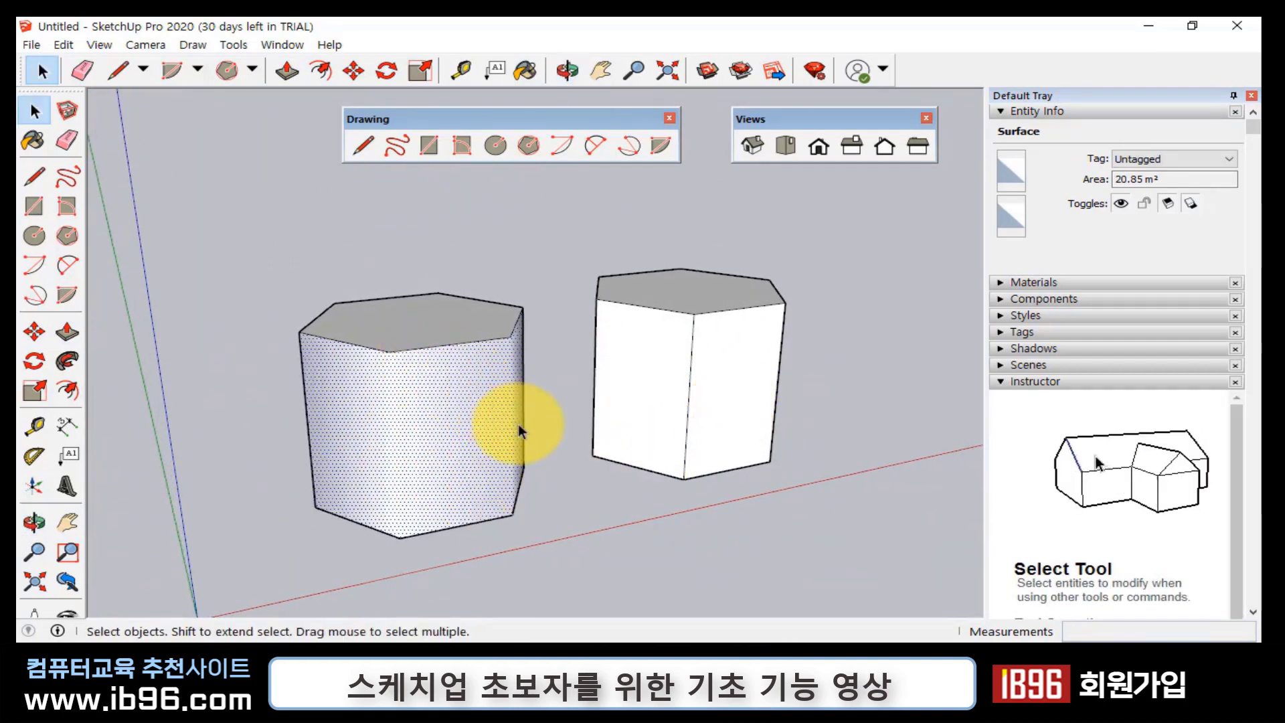
middle_drag(516, 430, 253, 539)
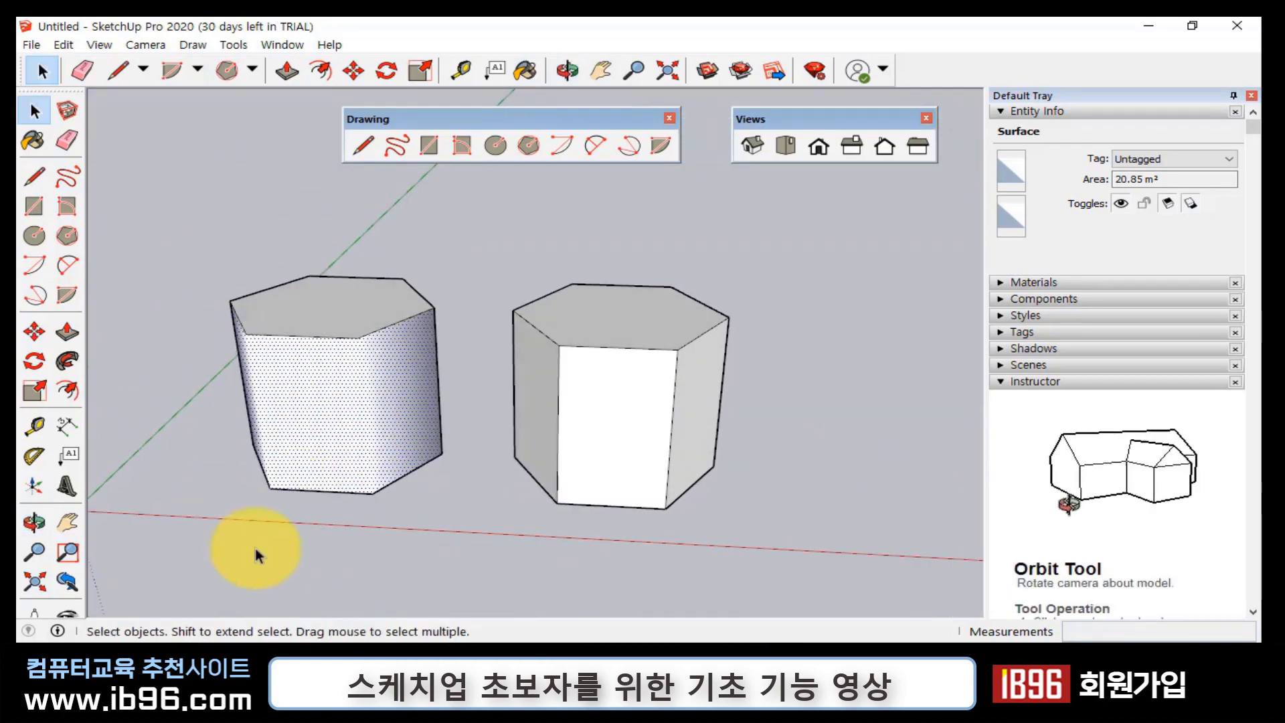
click(335, 545)
click(323, 452)
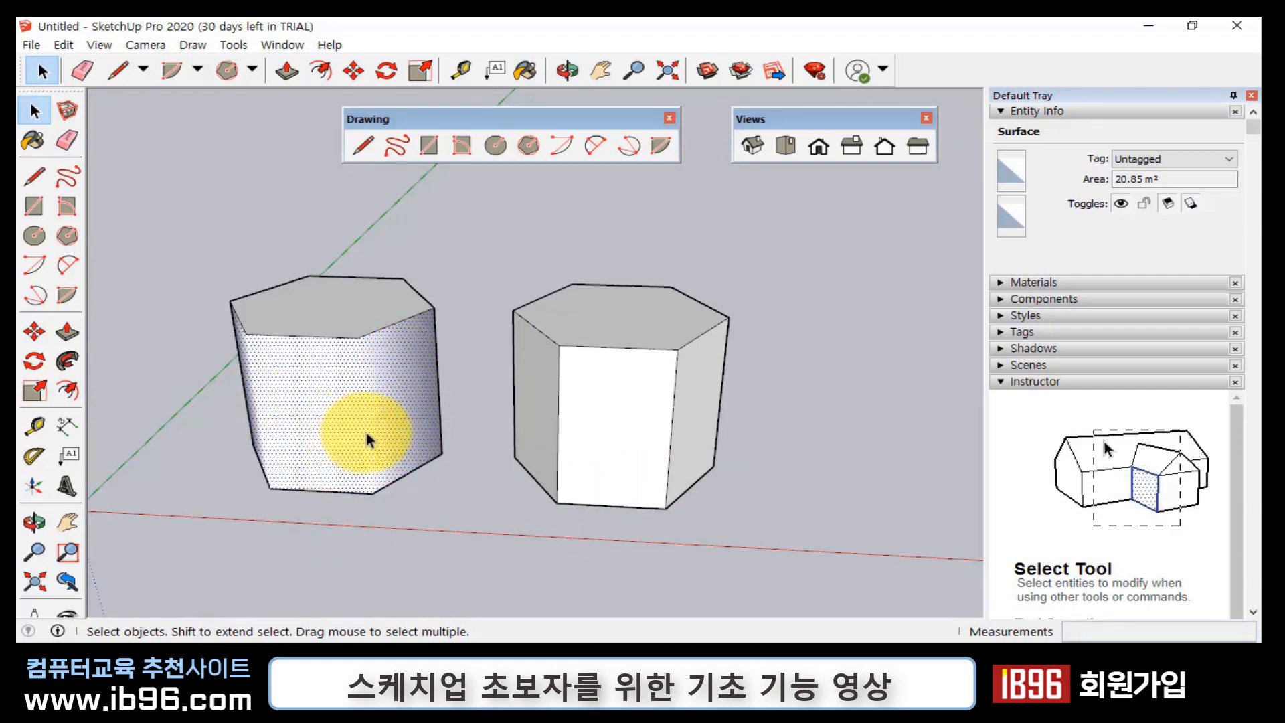
middle_drag(367, 433, 387, 482)
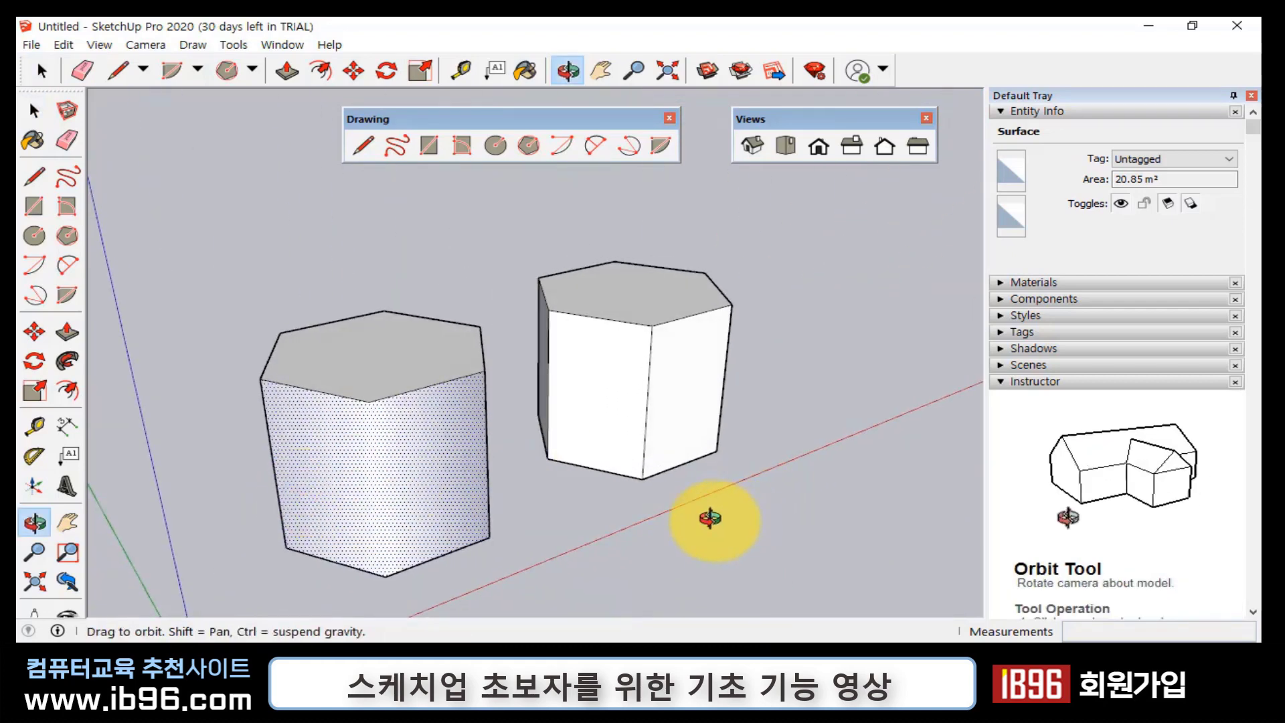
middle_drag(710, 517, 321, 515)
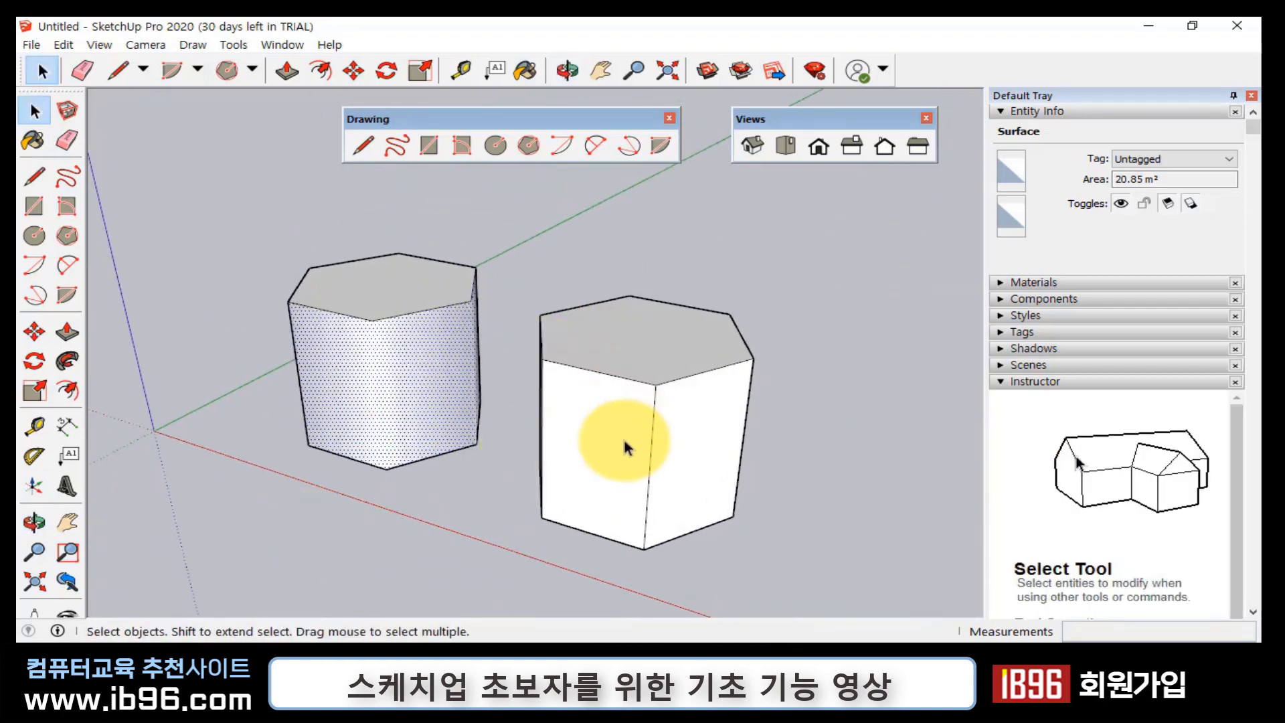
middle_drag(627, 447, 751, 473)
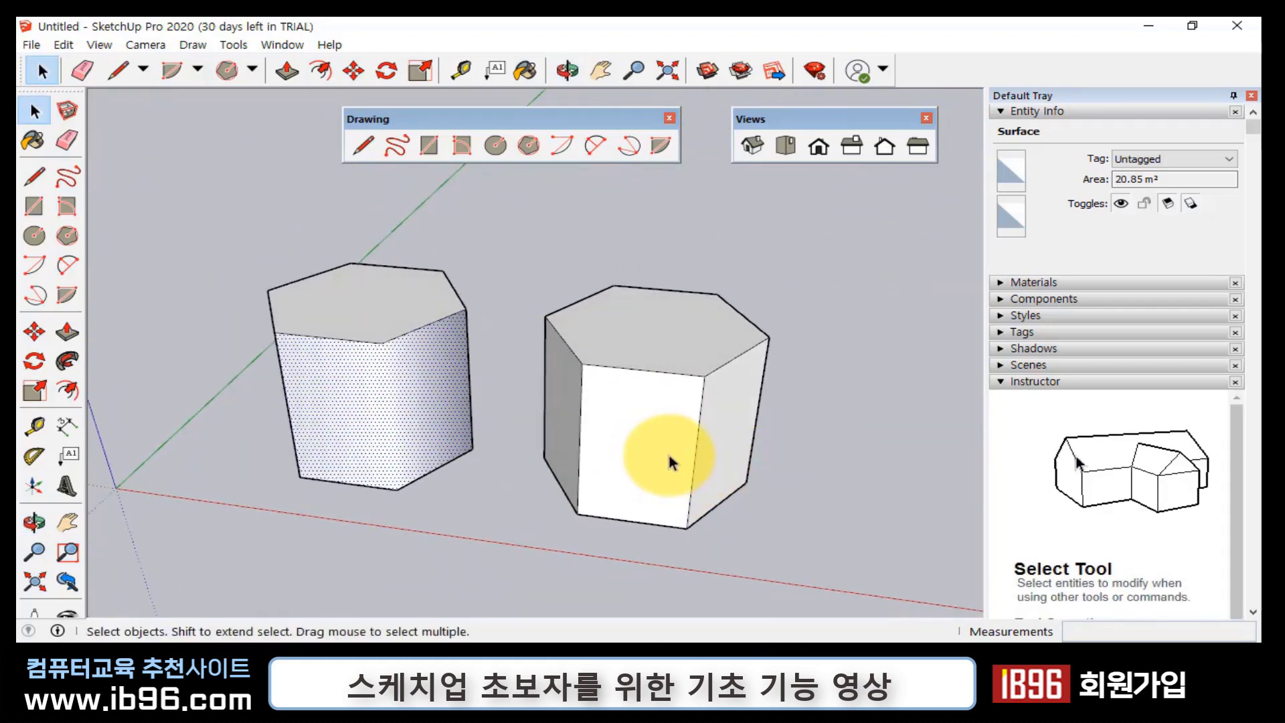
- Compare the individual side faces of the extruded polygon with the side surface of the extruded circle
click(669, 459)
click(728, 455)
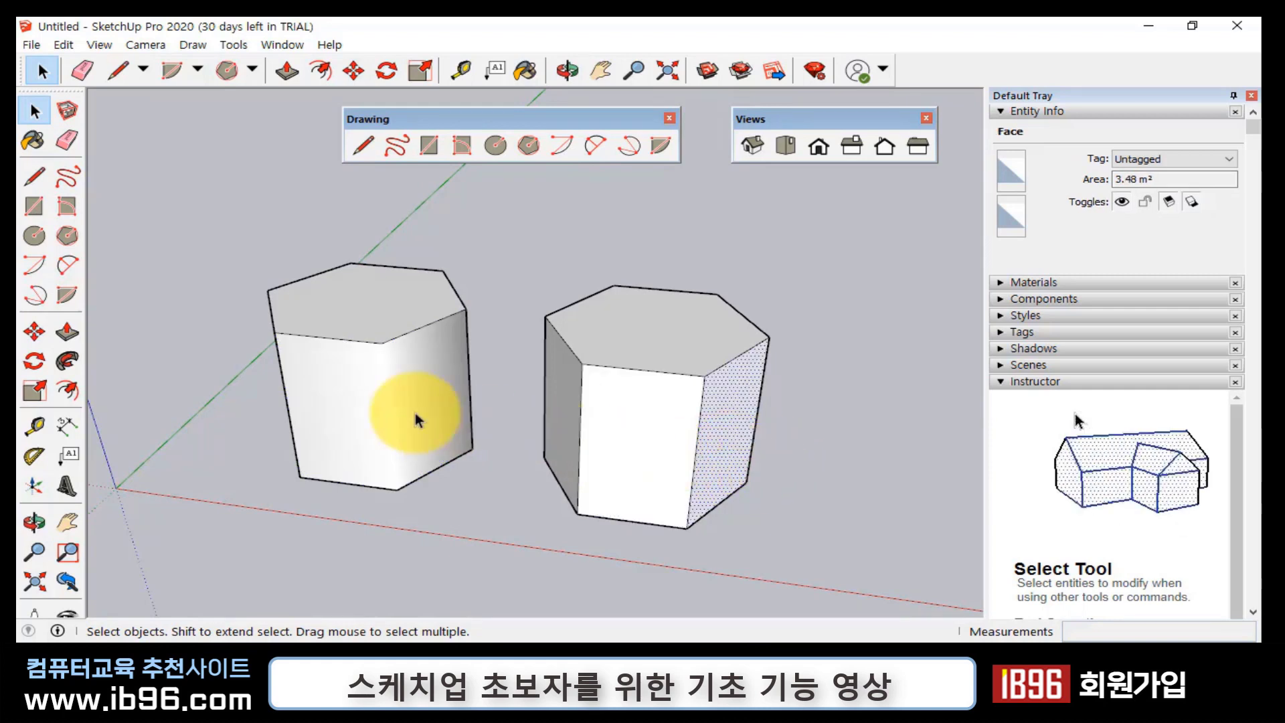
click(373, 396)
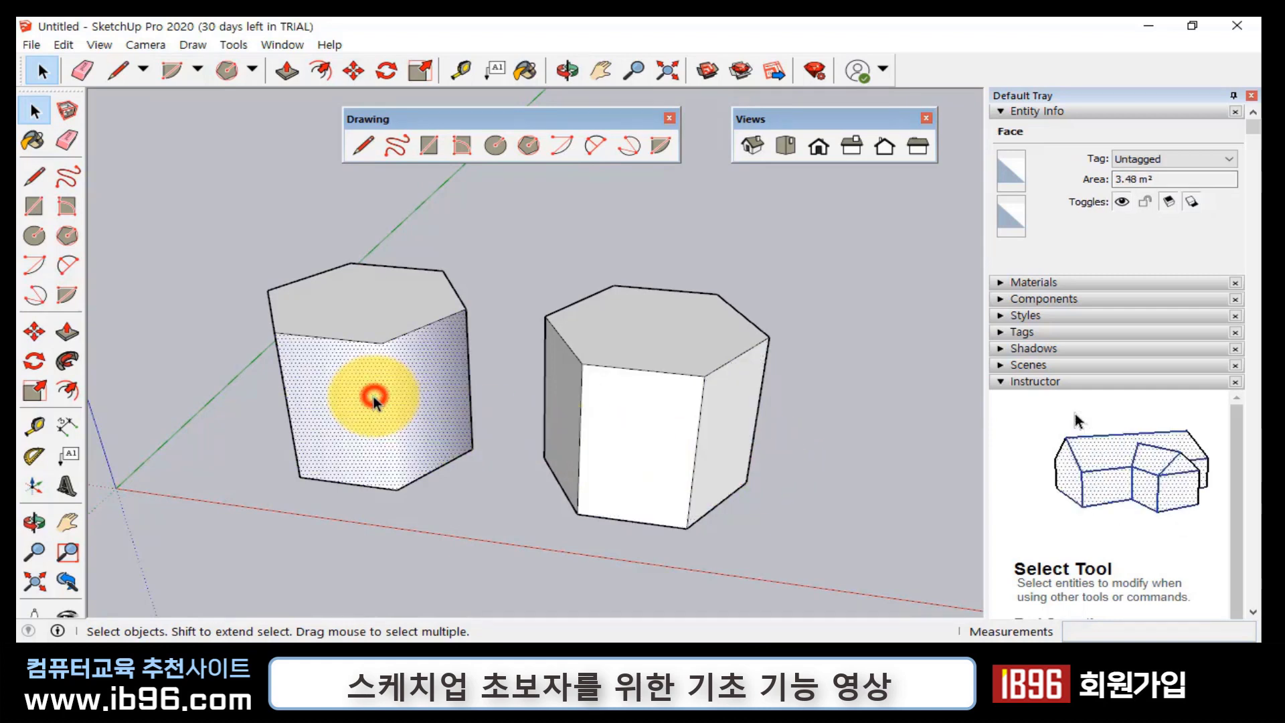
click(654, 438)
click(744, 434)
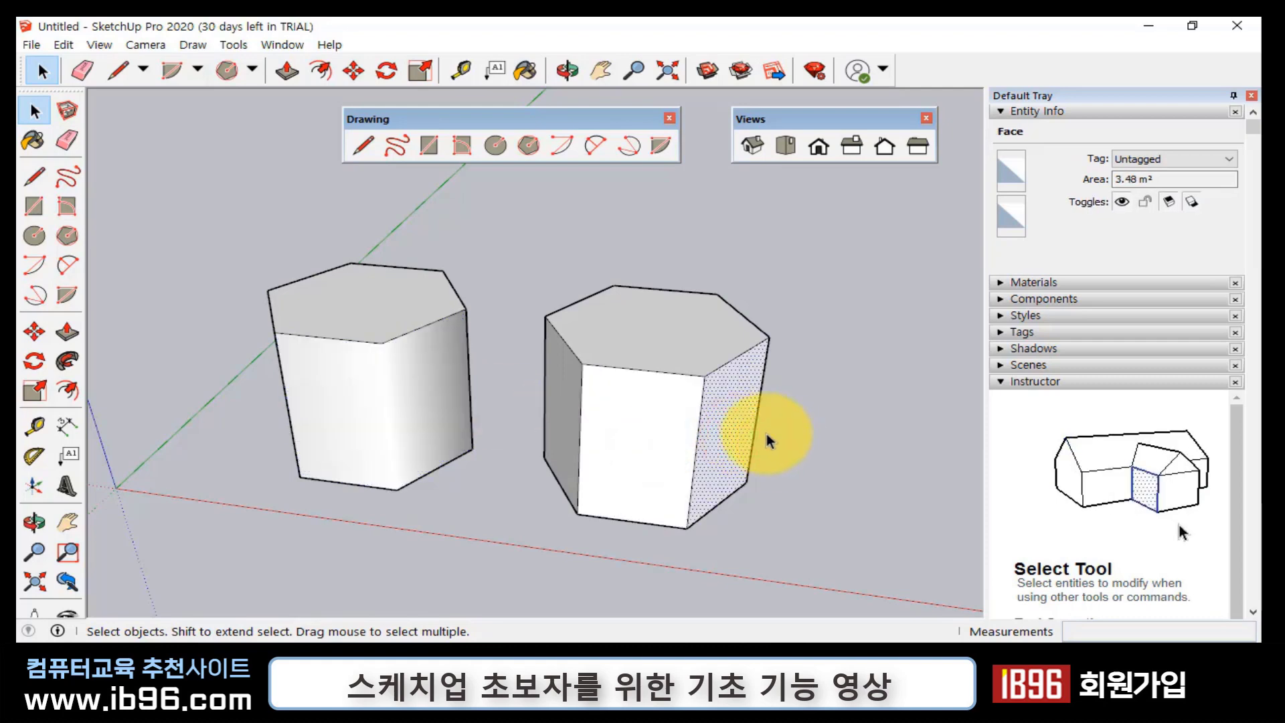
- Select both extruded solids together and delete them
middle_drag(780, 450, 307, 445)
middle_drag(481, 444, 797, 428)
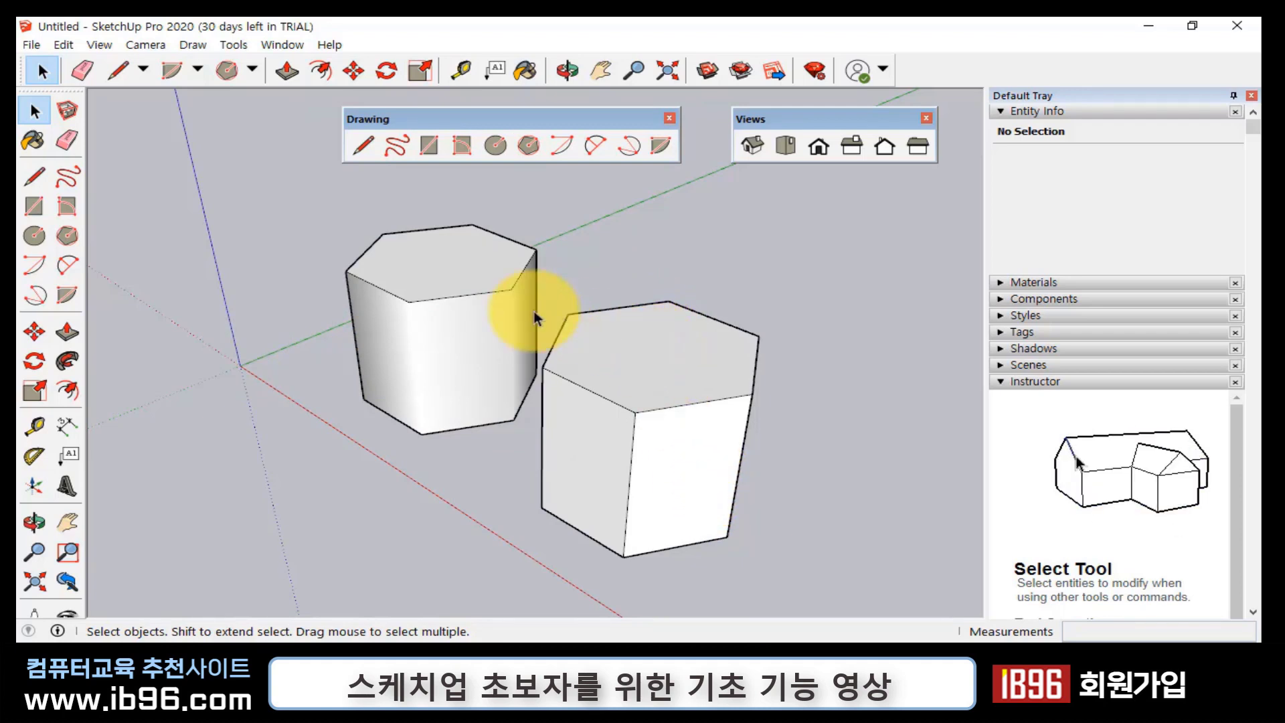
drag(302, 185, 925, 600)
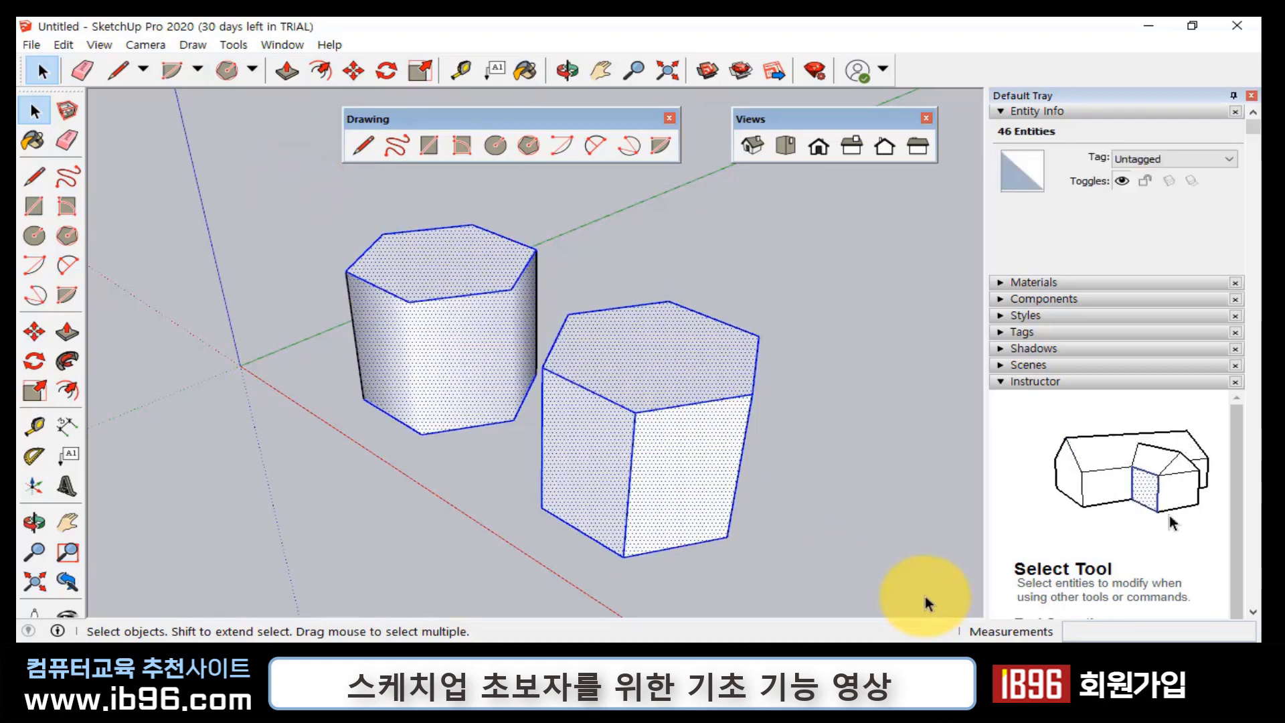
key(Delete)
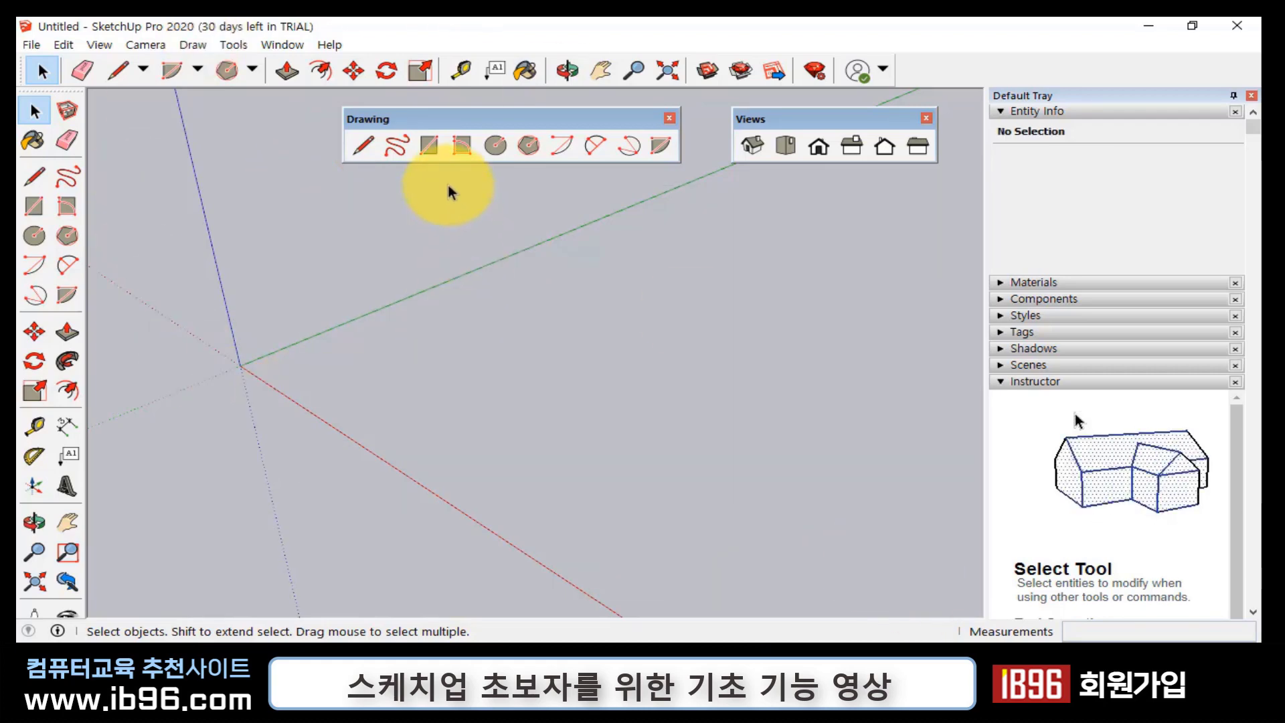
- Draw a rectangle of about 6.49 m by 3.95 m on the ground plane between the red and green axes
click(429, 145)
click(392, 375)
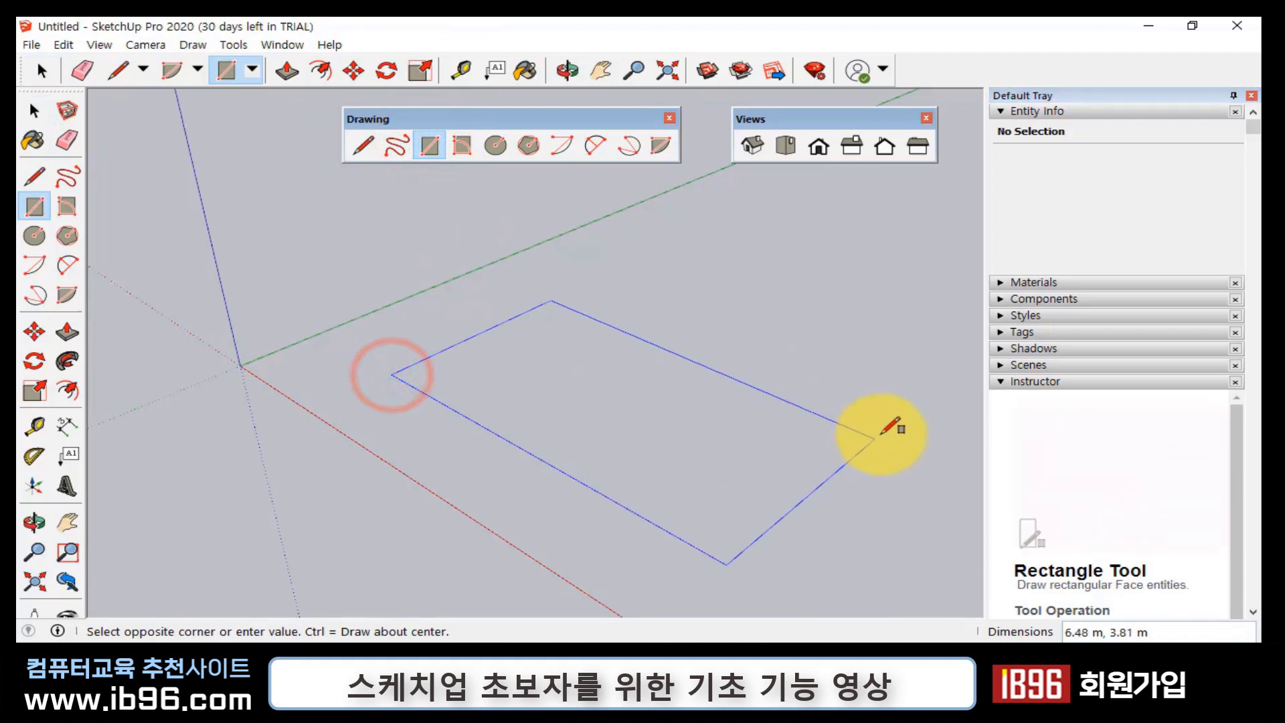
click(881, 433)
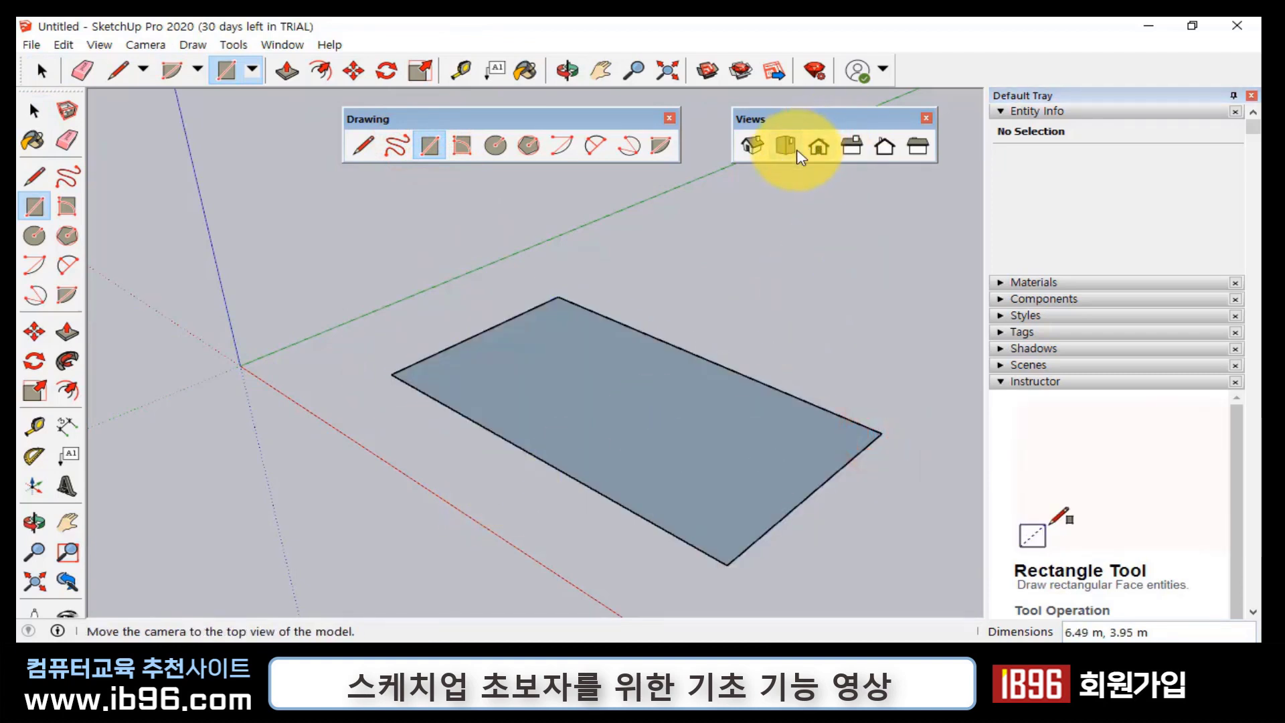
- Examine the rectangle from the top view, the isometric view and several orbited angles
click(787, 145)
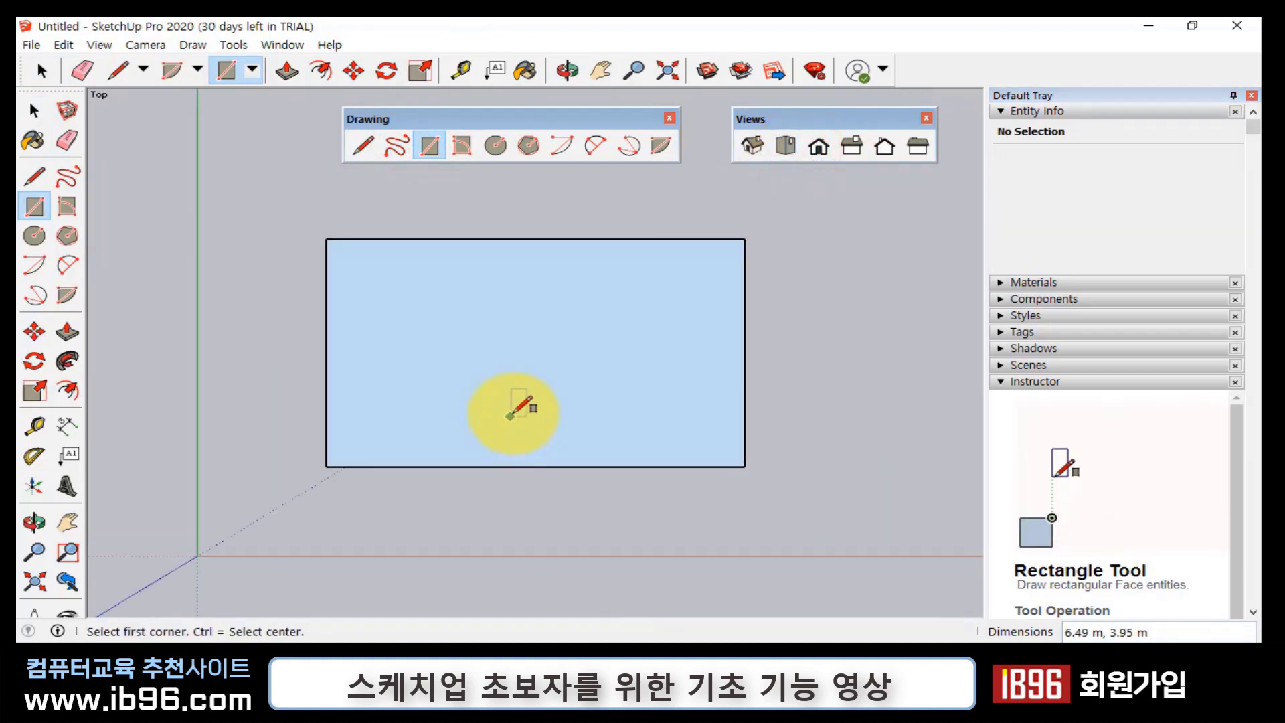
click(753, 145)
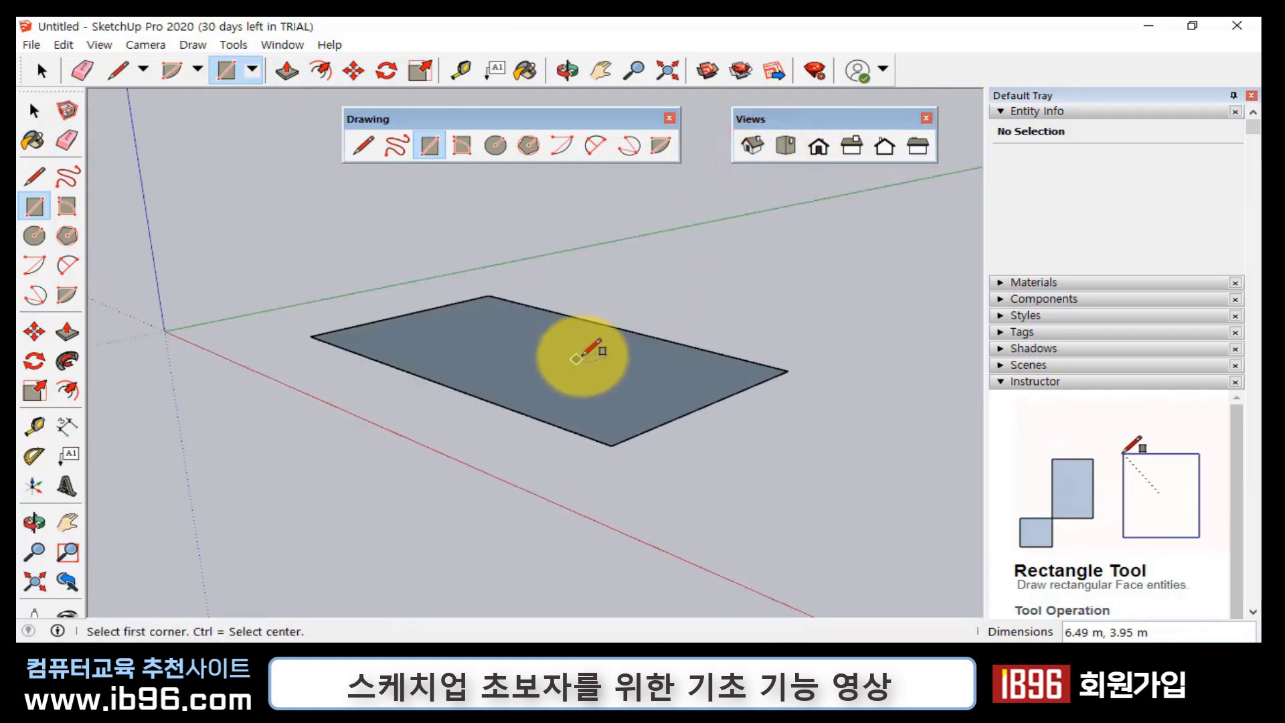
key(space)
key(o)
drag(569, 375, 540, 425)
key(space)
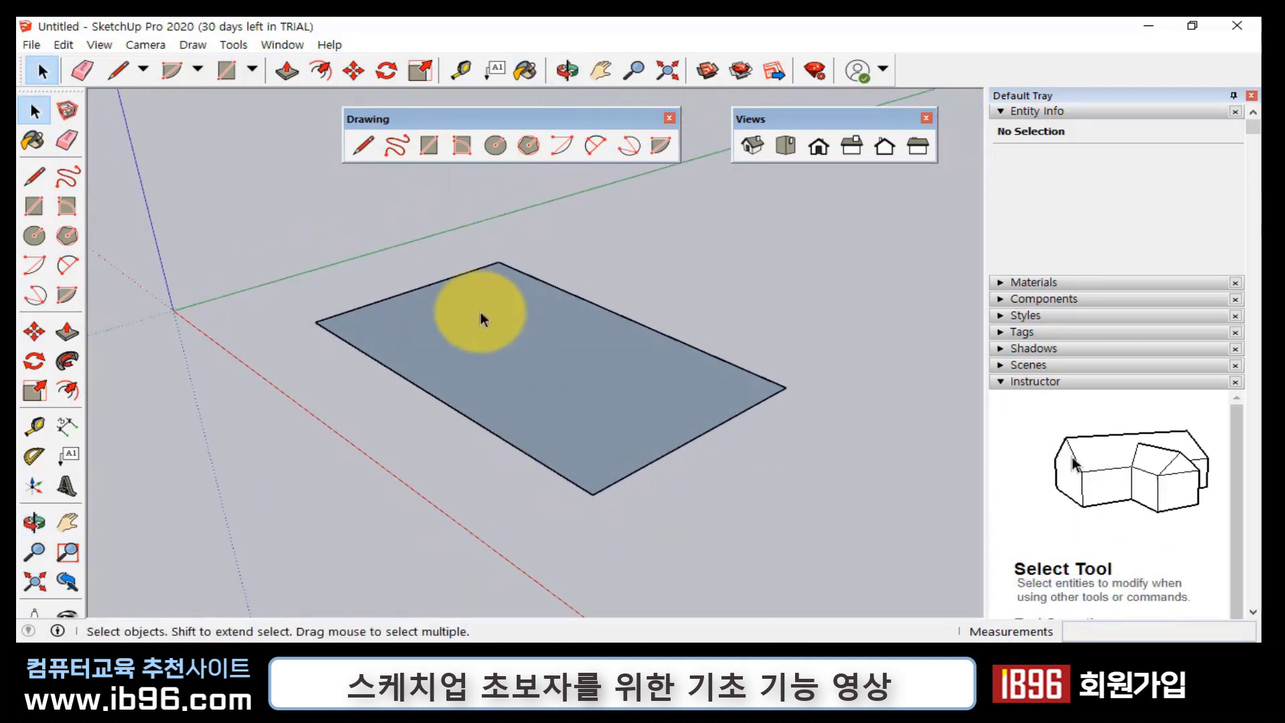
key(o)
drag(493, 387, 447, 315)
key(space)
- Inspect the rectangle's four edges one at a time, comparing the opposite sides
click(443, 299)
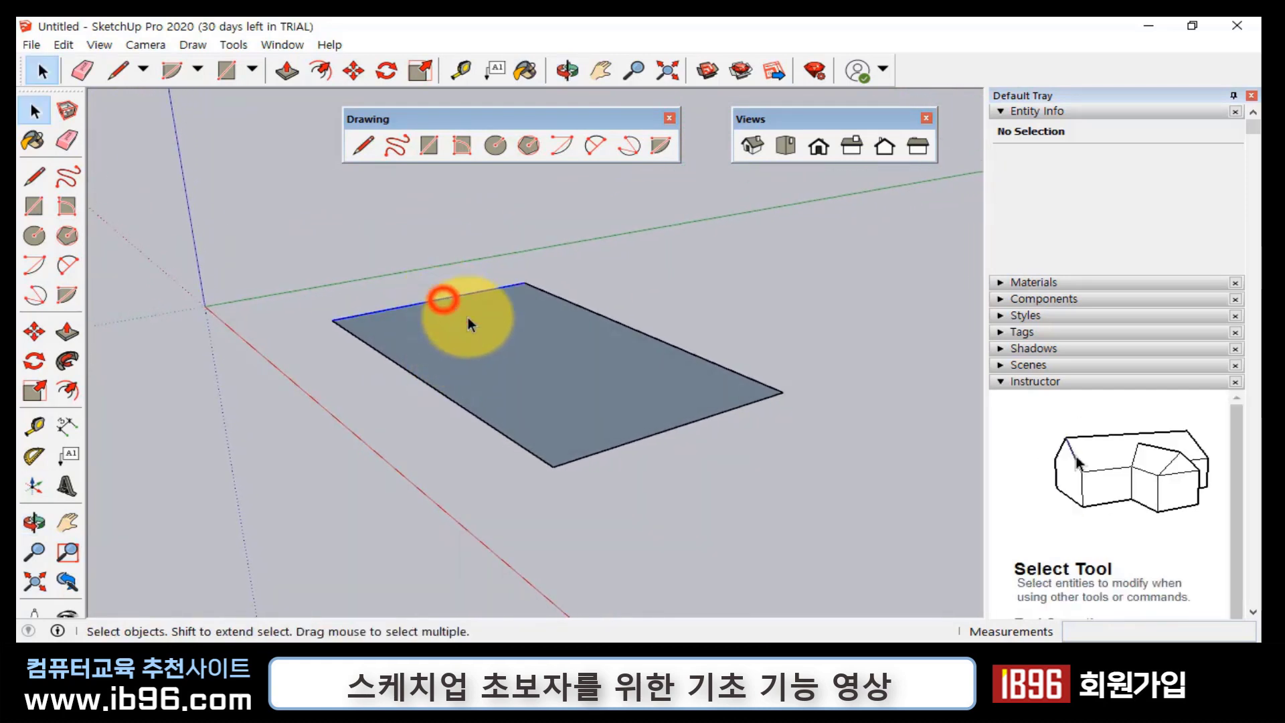
click(622, 450)
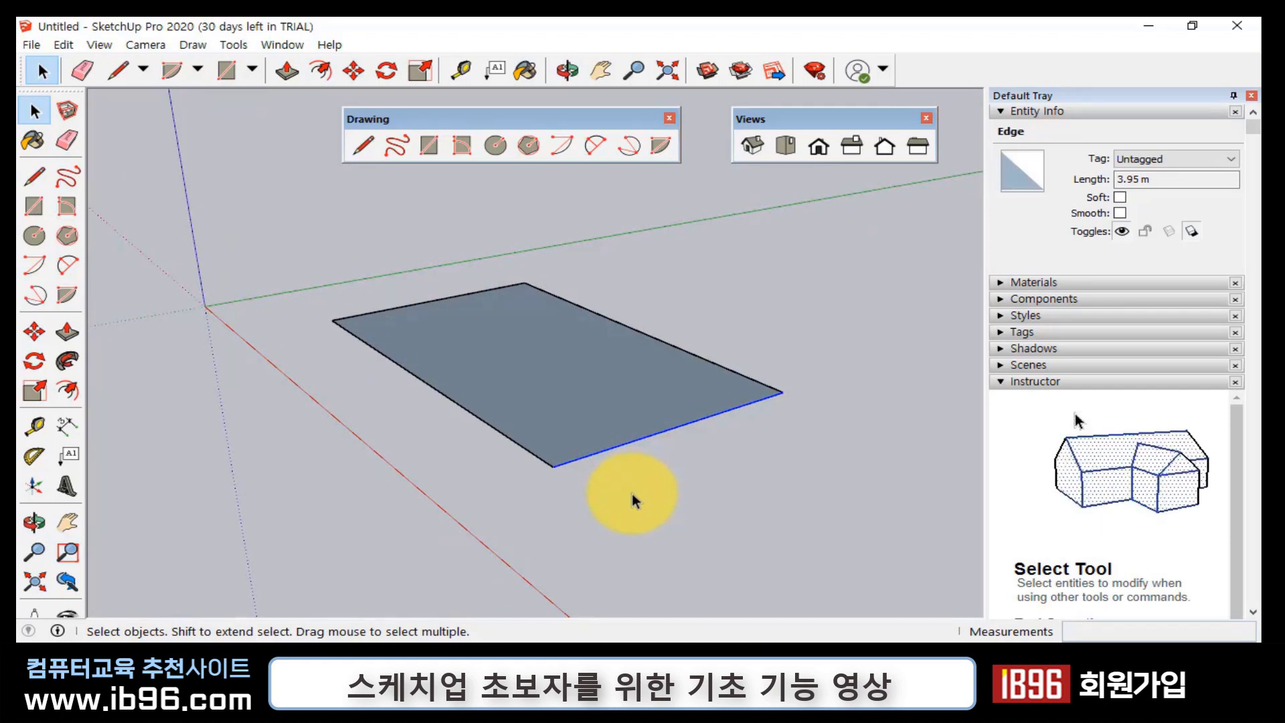
click(508, 440)
click(739, 373)
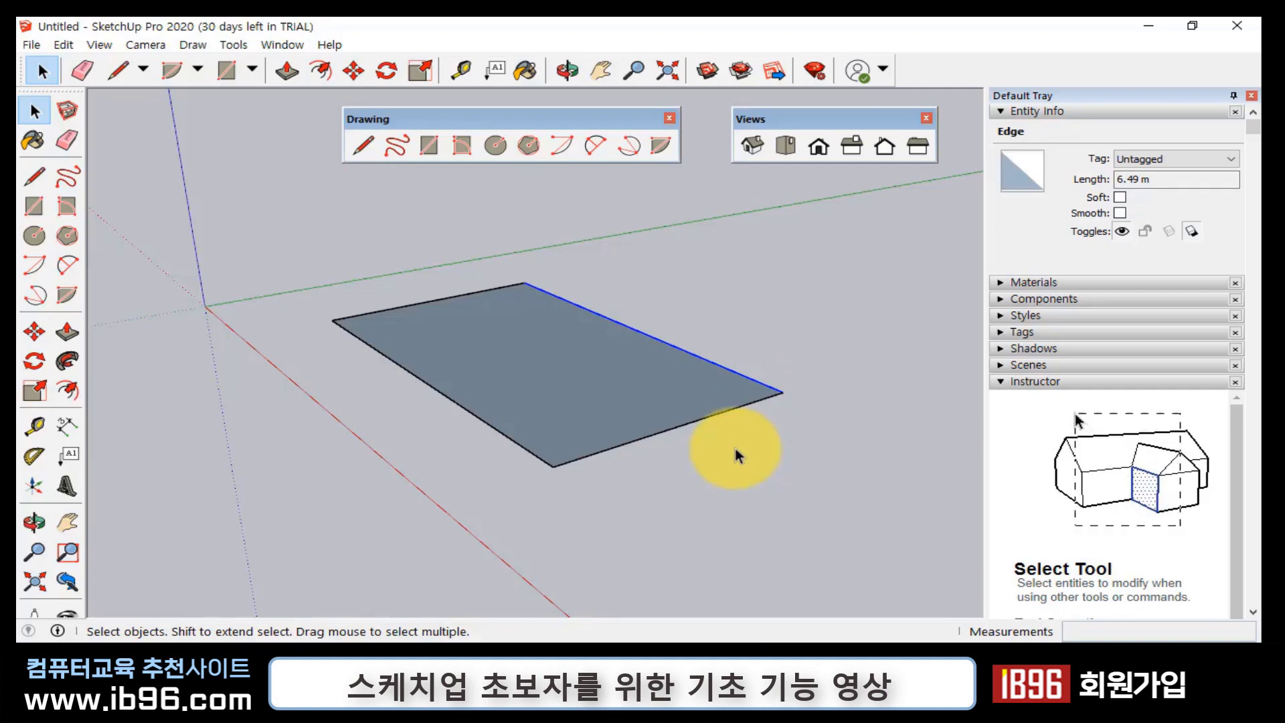
click(737, 447)
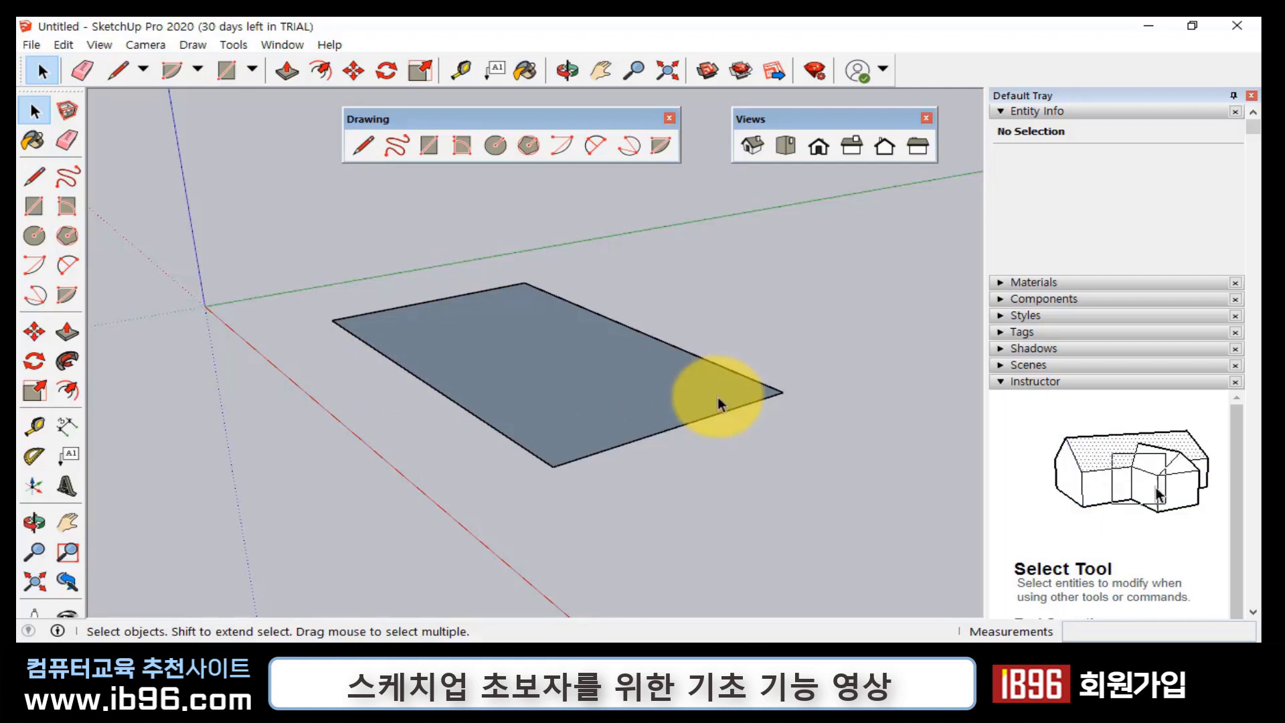
click(464, 299)
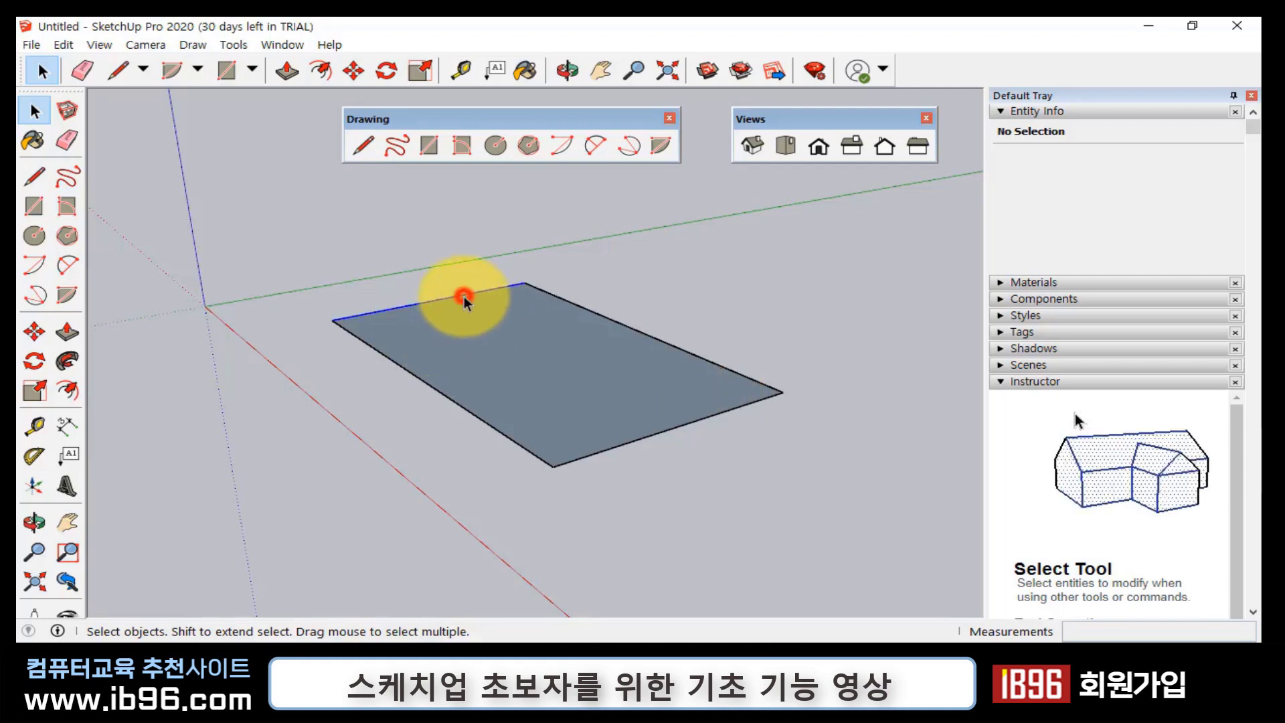
click(668, 435)
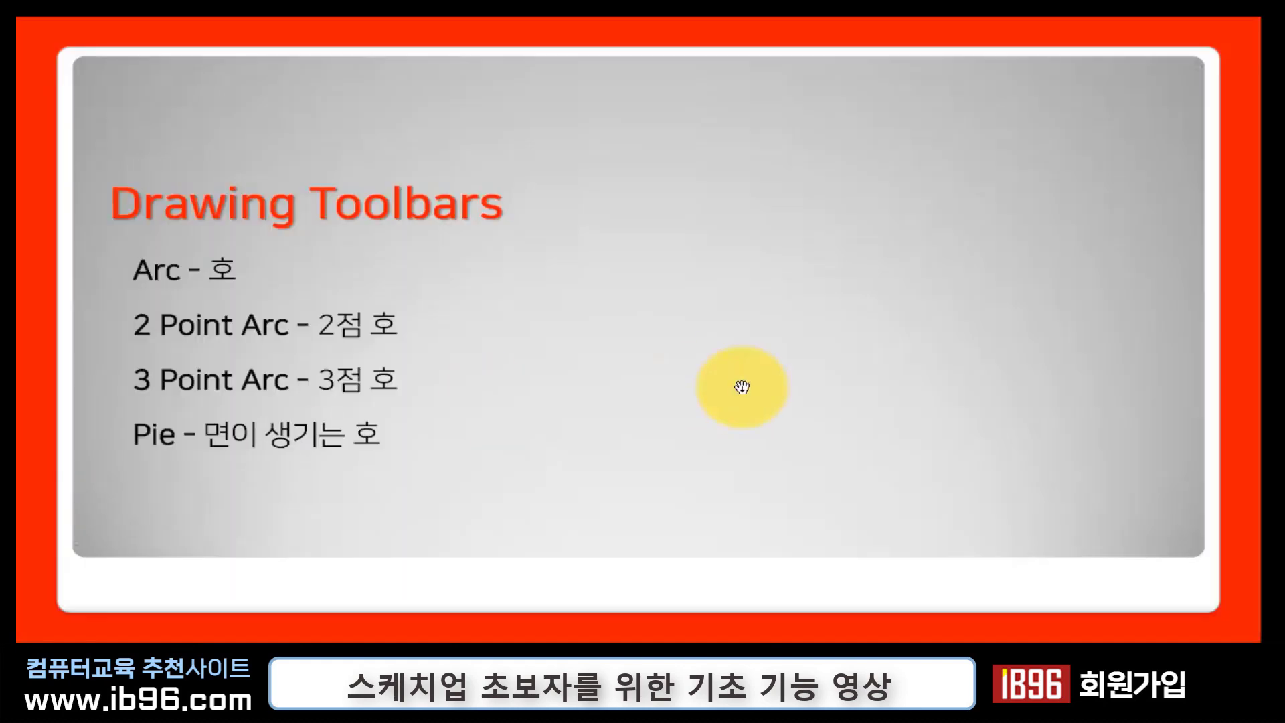
click(946, 415)
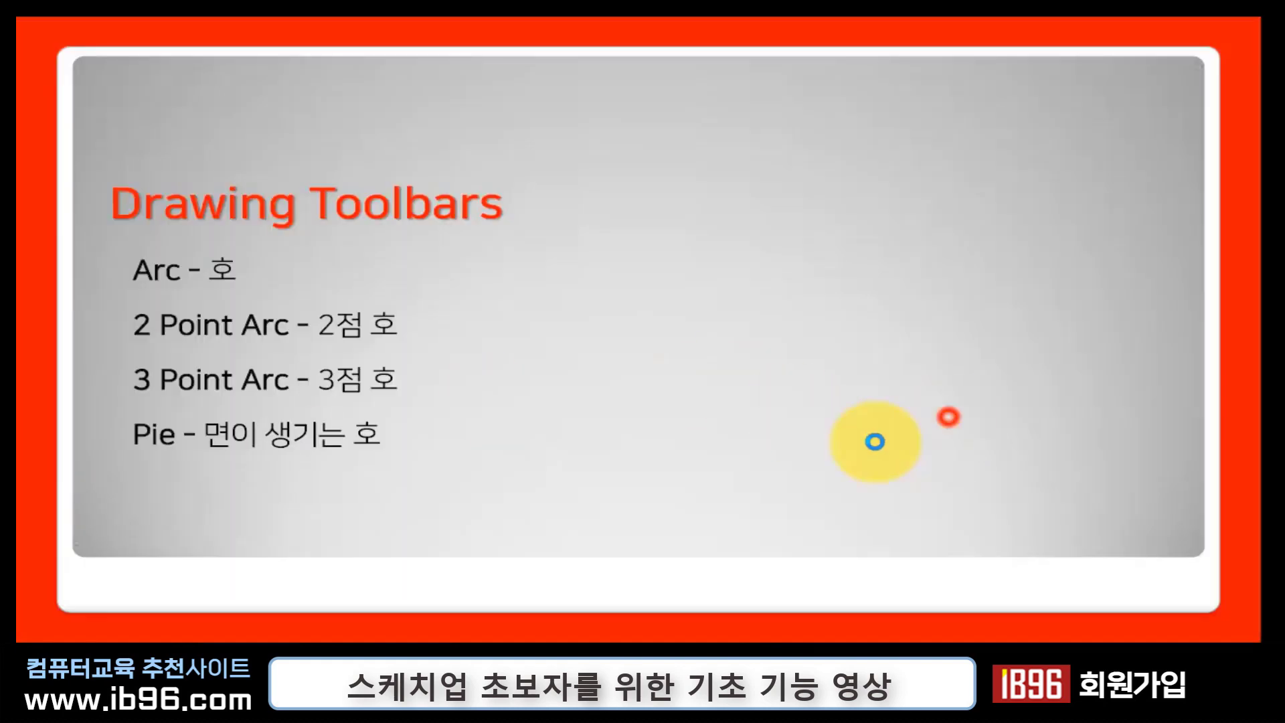